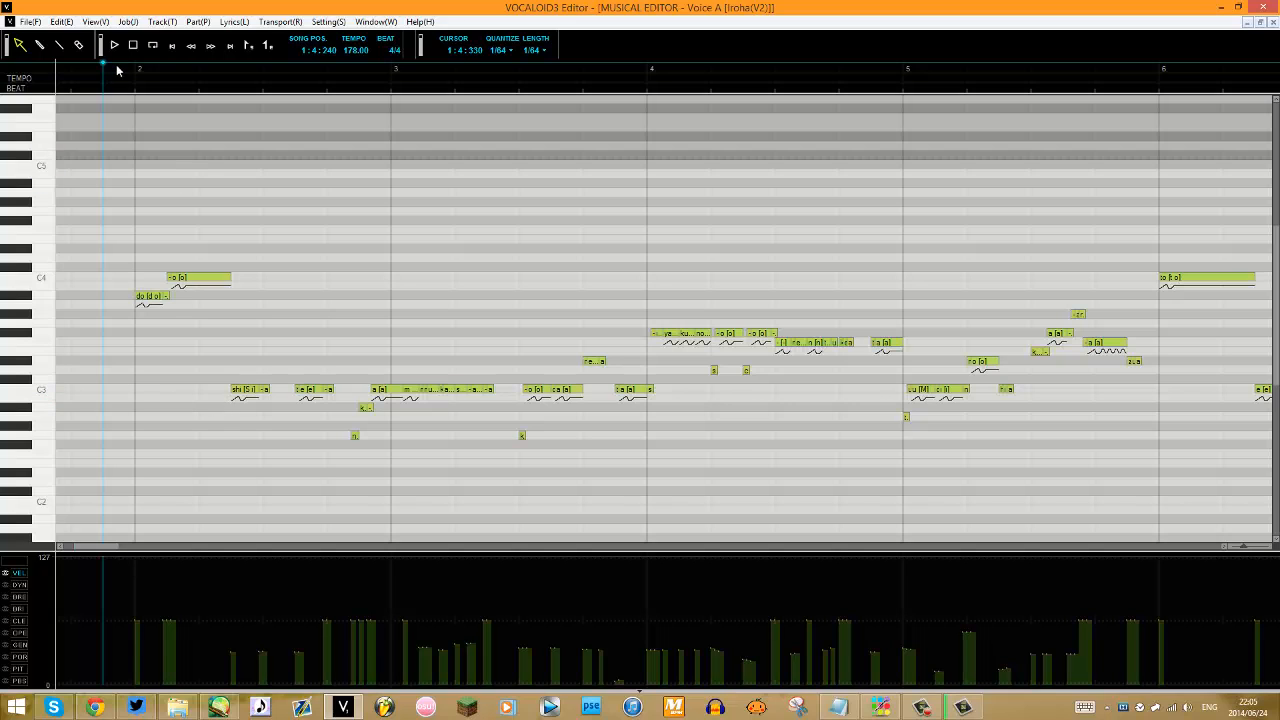
Display the list of singers available for the vocal part without choosing a different one.
left_click(116, 110)
right_click(241, 345)
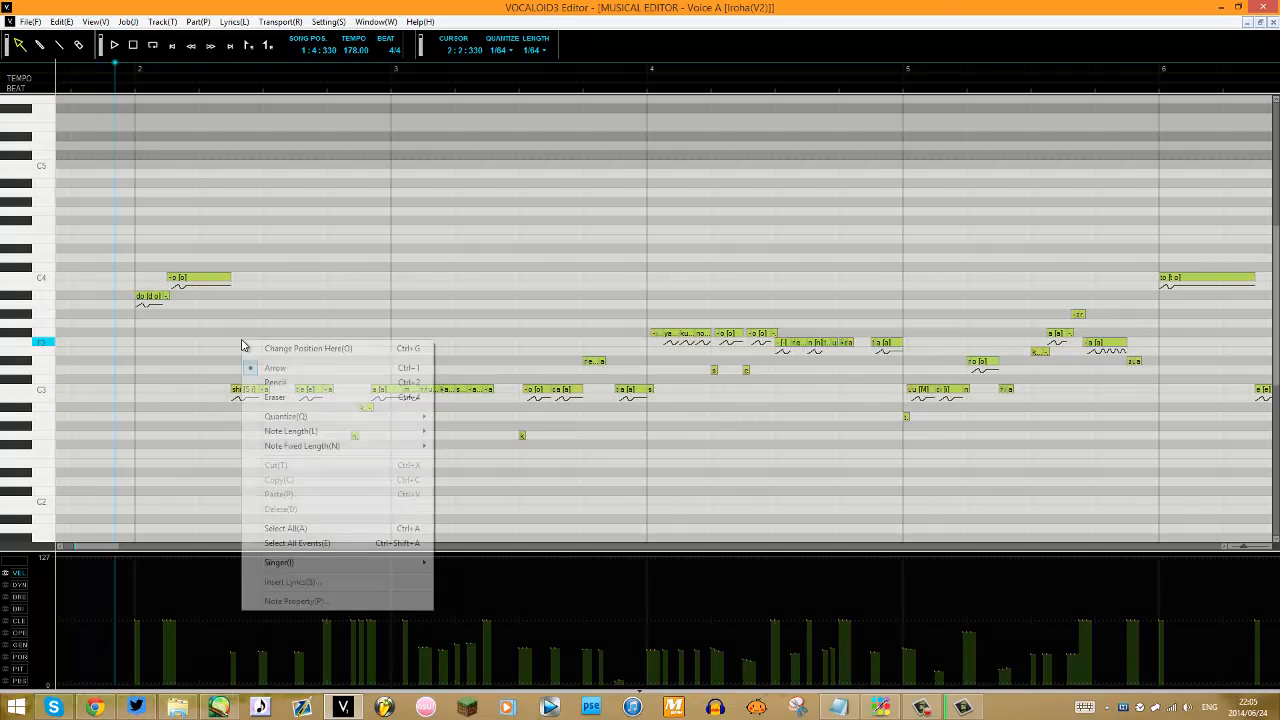
mouse_move(303, 566)
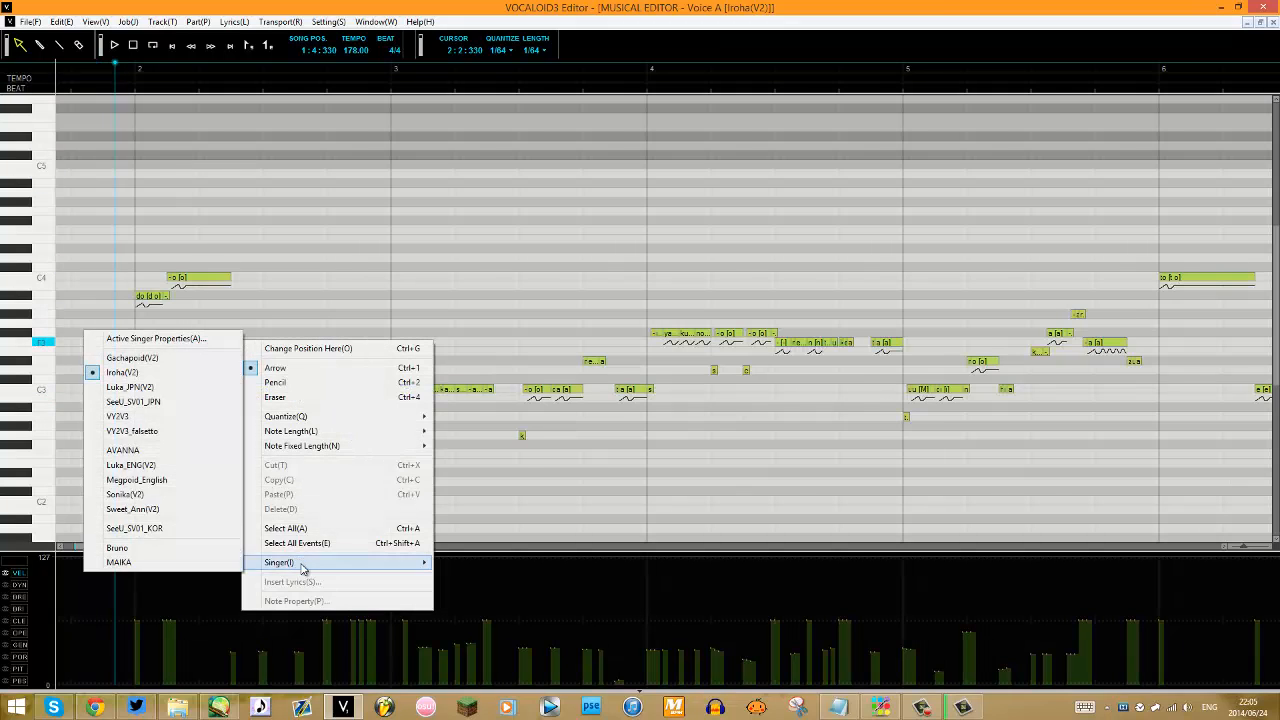
left_click(450, 104)
right_click(311, 290)
left_click(383, 264)
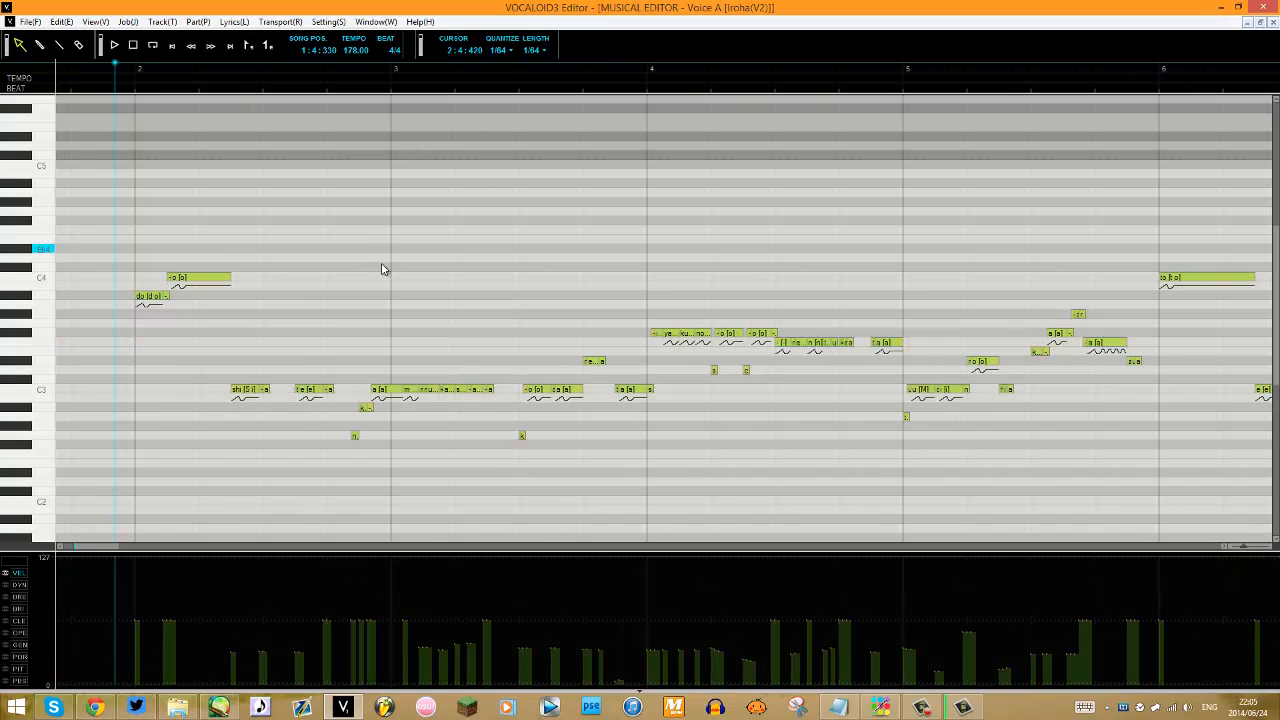
right_click(389, 297)
mouse_move(406, 527)
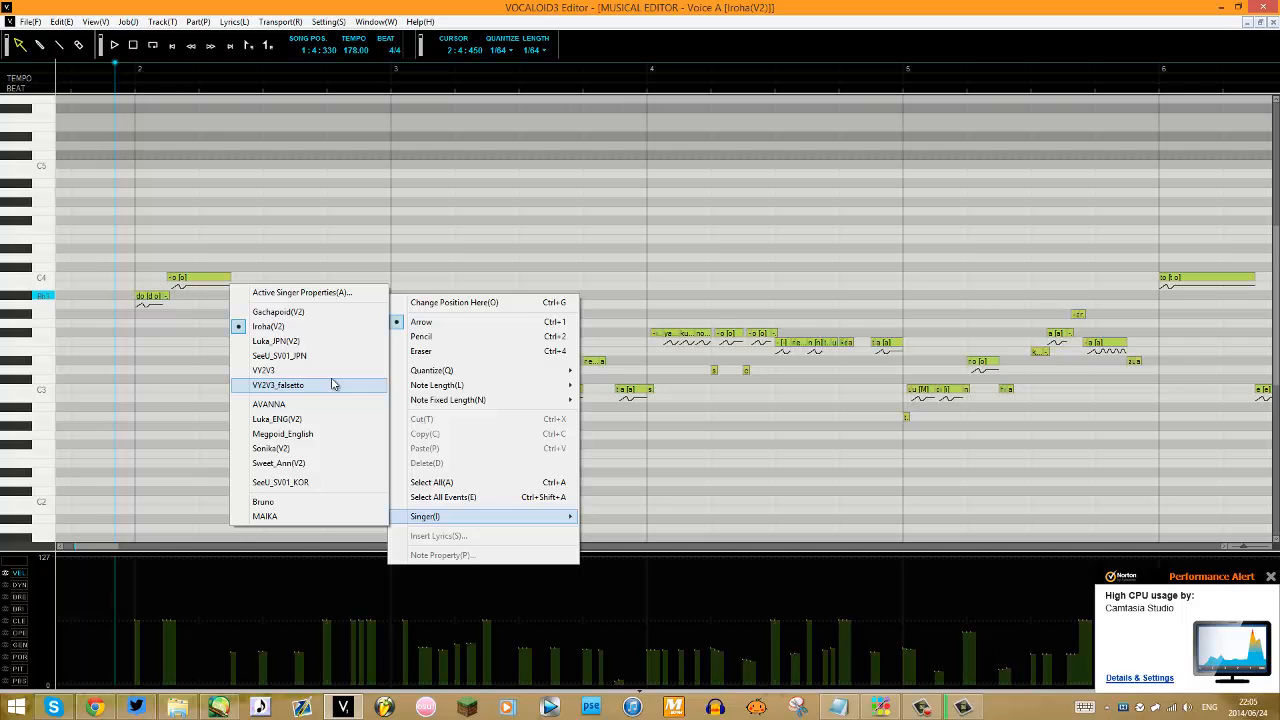
left_click(221, 4)
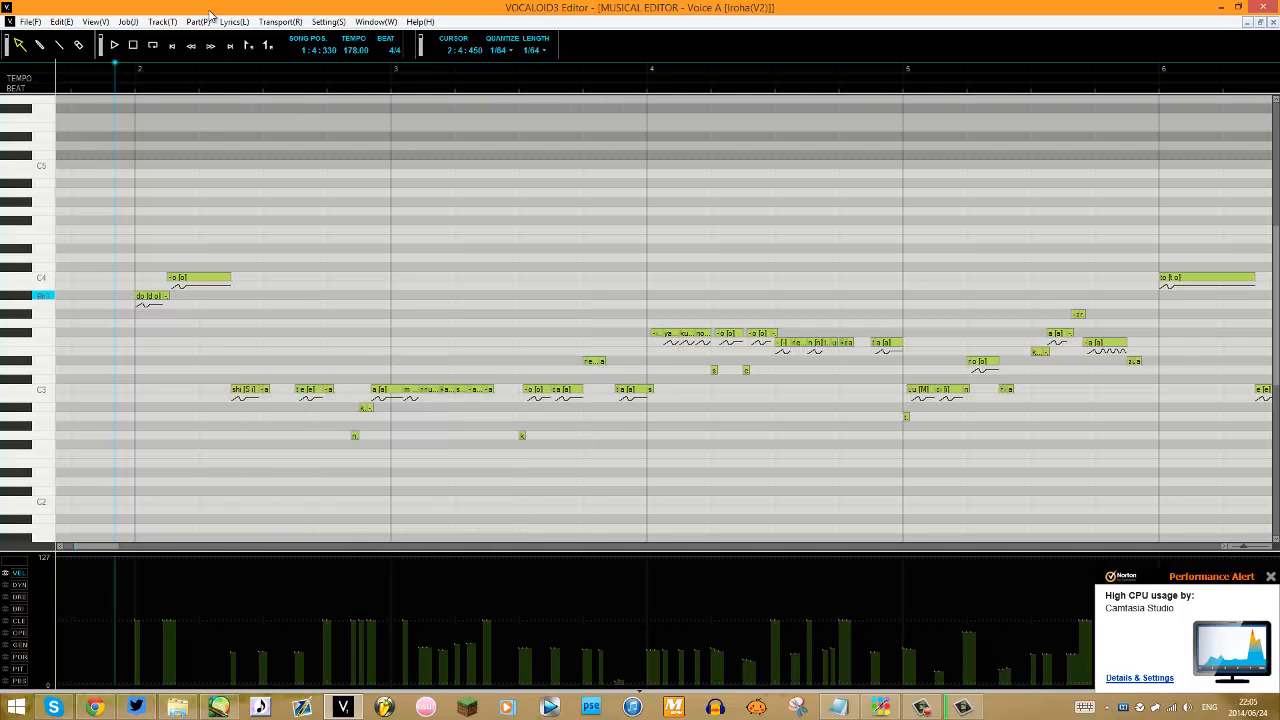
Play the vocal part from just before measure 2 and stop playback around measure 6.
left_click(101, 70)
left_click(96, 70)
left_click(102, 70)
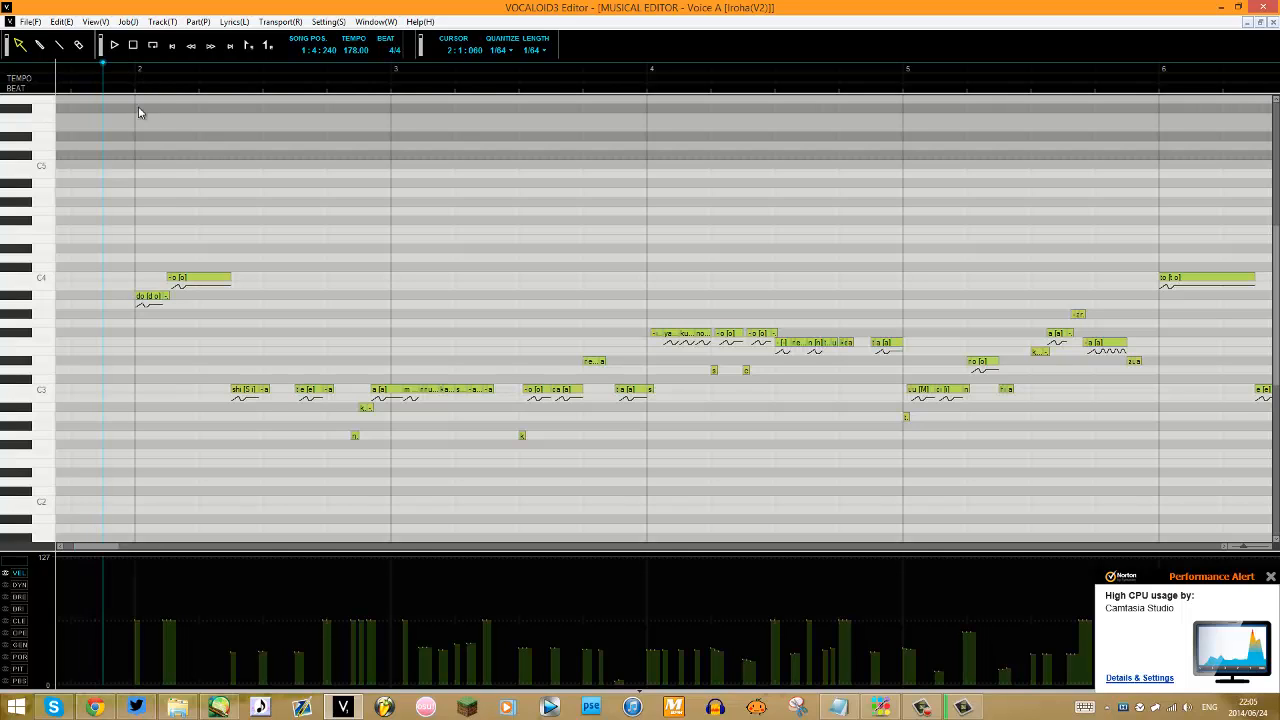
left_click(123, 74)
left_click(119, 70)
left_click(107, 72)
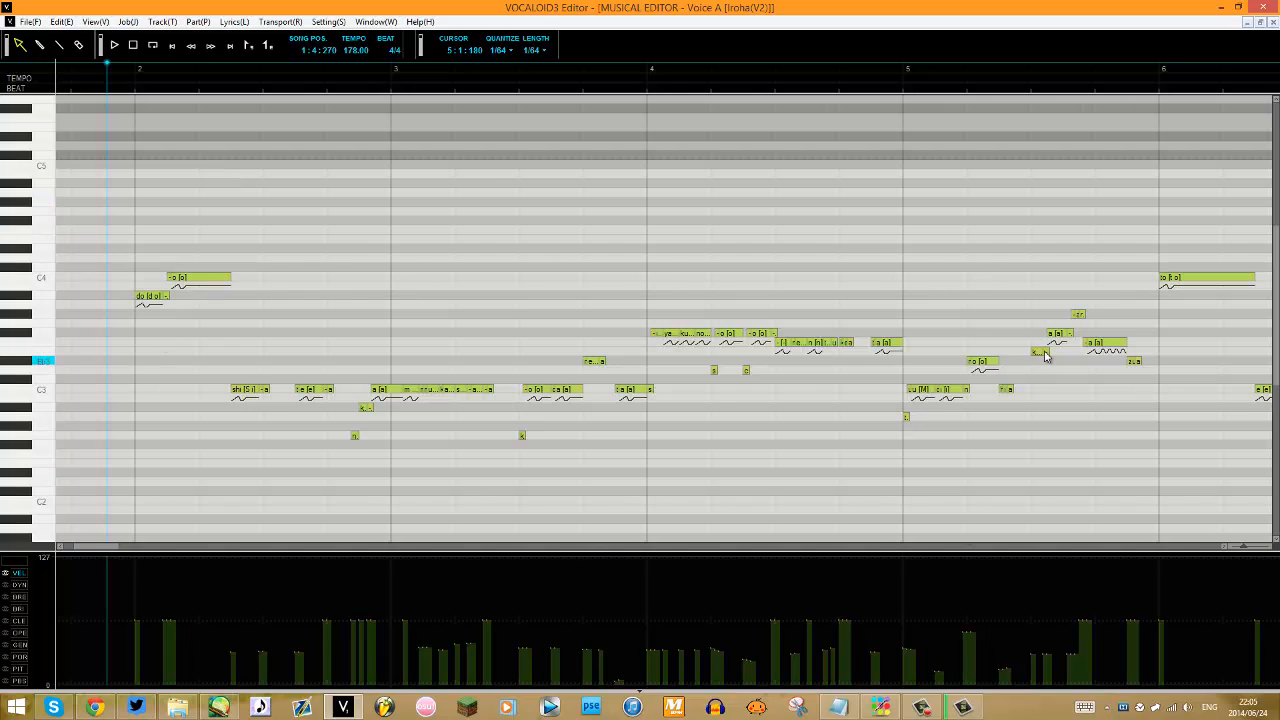
left_click(113, 46)
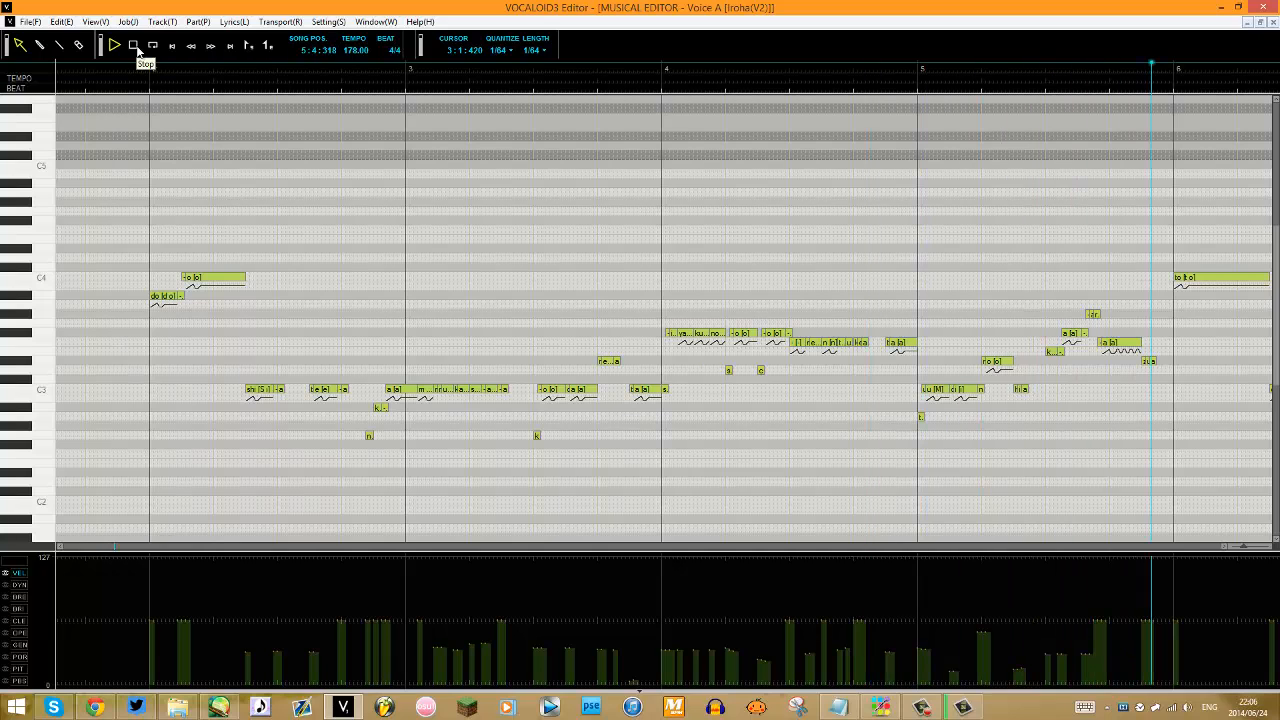
left_click(138, 50)
Delete the two short bend notes between the opening "do" and "o" notes and extend both notes to meet.
left_click_drag(114, 547, 111, 547)
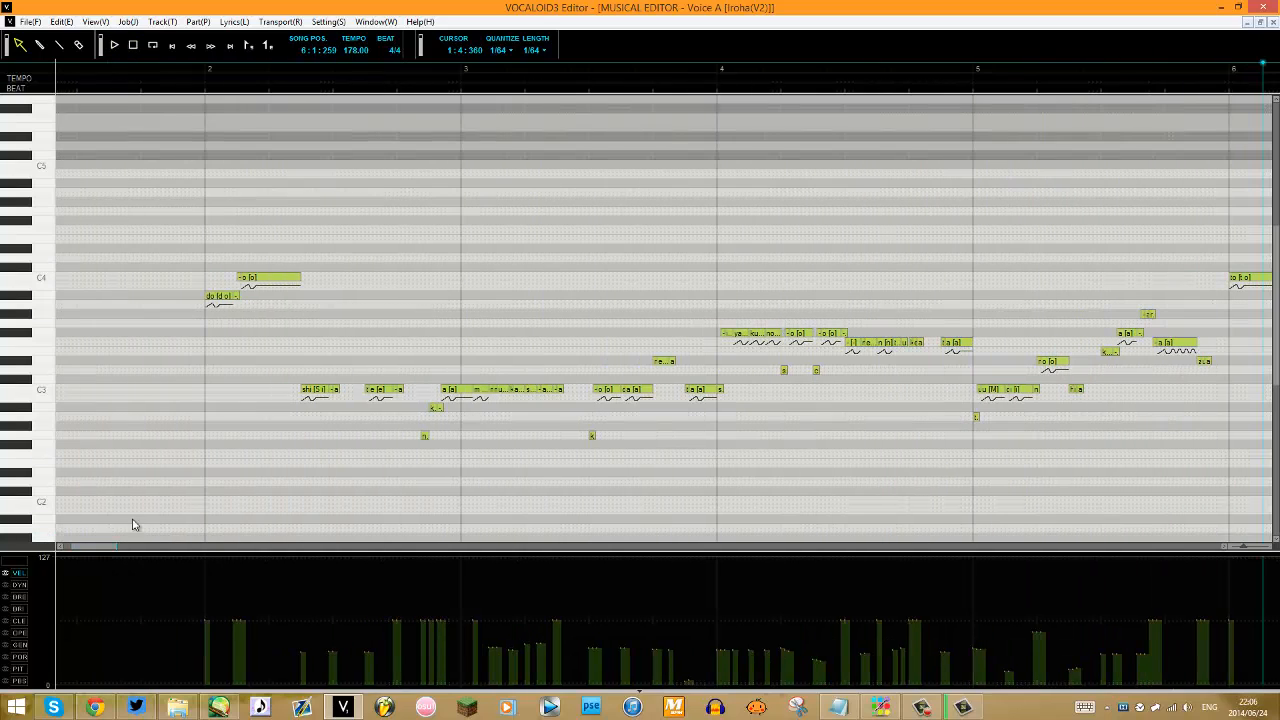
left_click(182, 64)
mouse_move(113, 548)
left_mouse_down()
mouse_move(131, 549)
mouse_move(97, 551)
left_mouse_up()
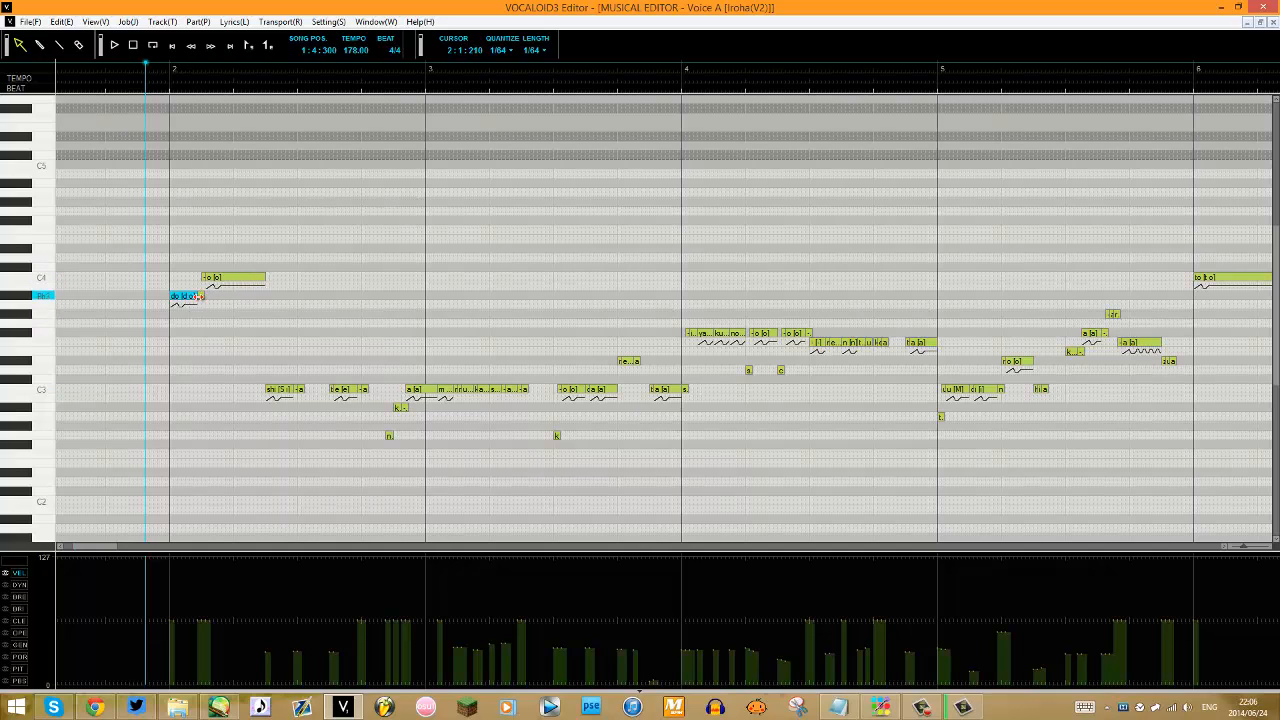
left_click(201, 296)
key("Delete")
left_click(204, 278)
key("Delete")
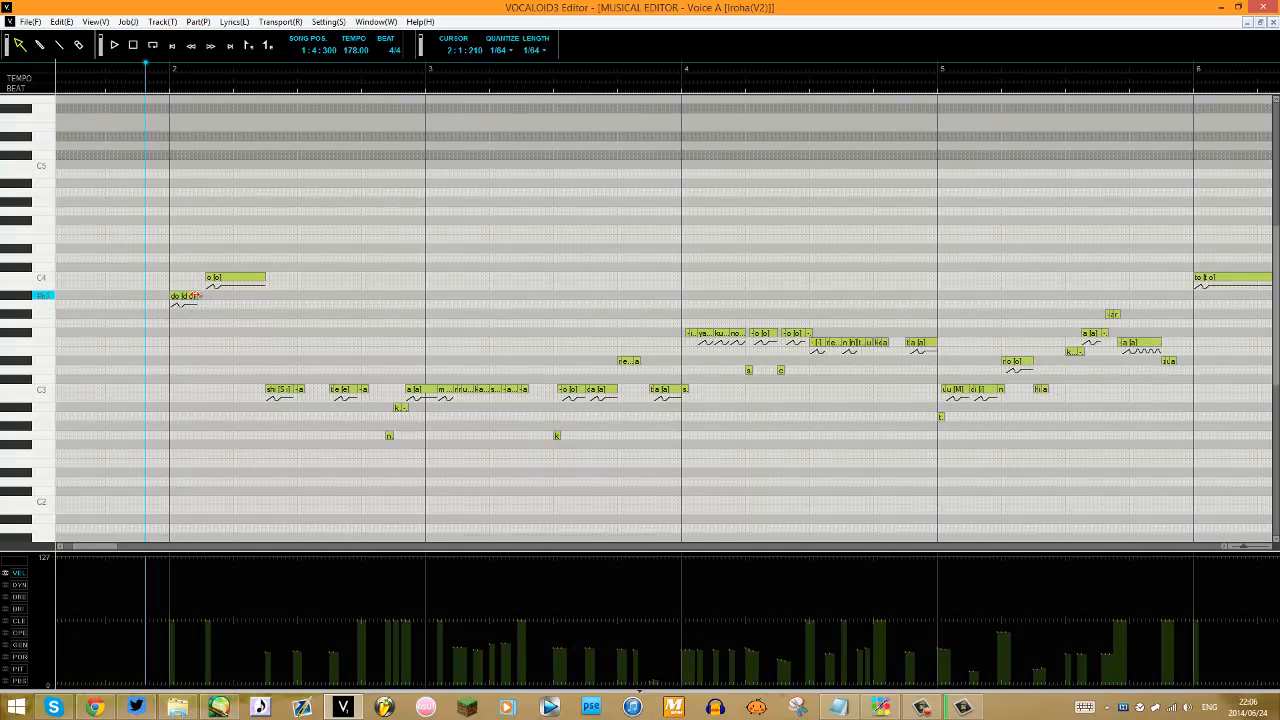
left_click_drag(197, 297, 202, 296)
left_click(206, 278)
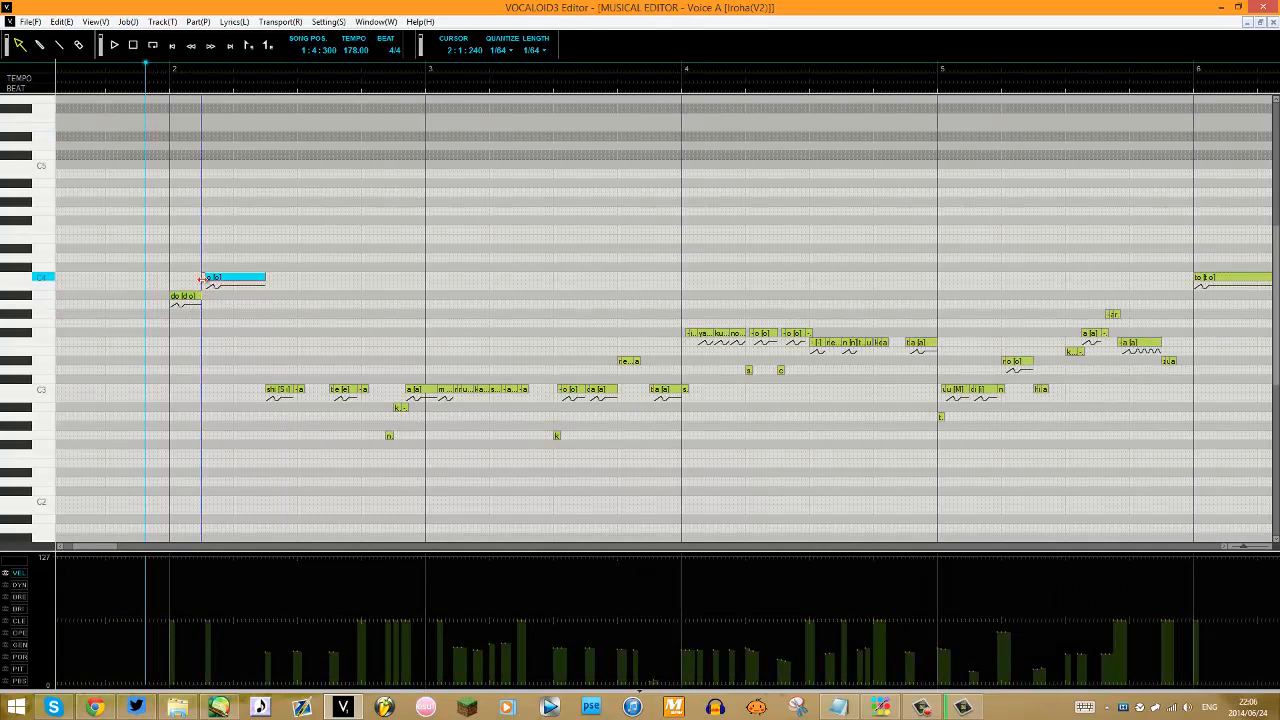
Play back the edited opening and insert a short "-" note at the end of the "do" note.
key("space")
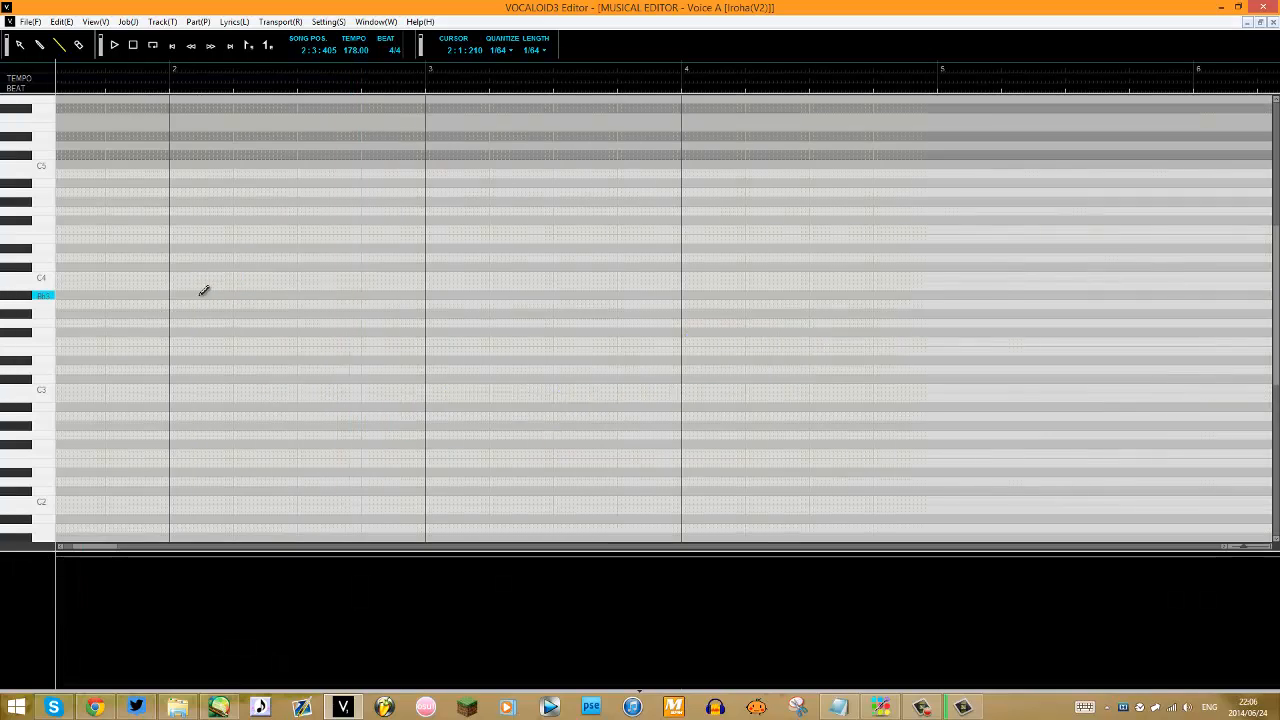
double_click(200, 295)
key("Return")
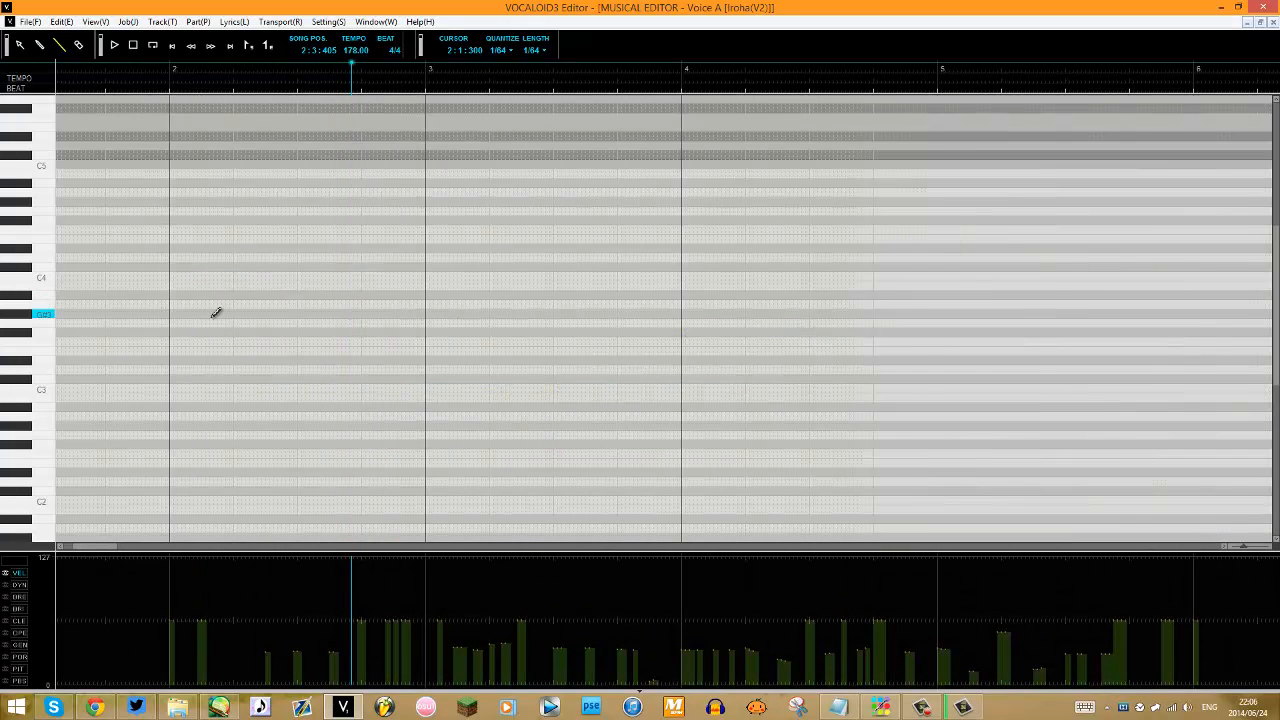
Try drawing a long C5 note across measure 3 and undo it.
left_click_drag(437, 163, 610, 168)
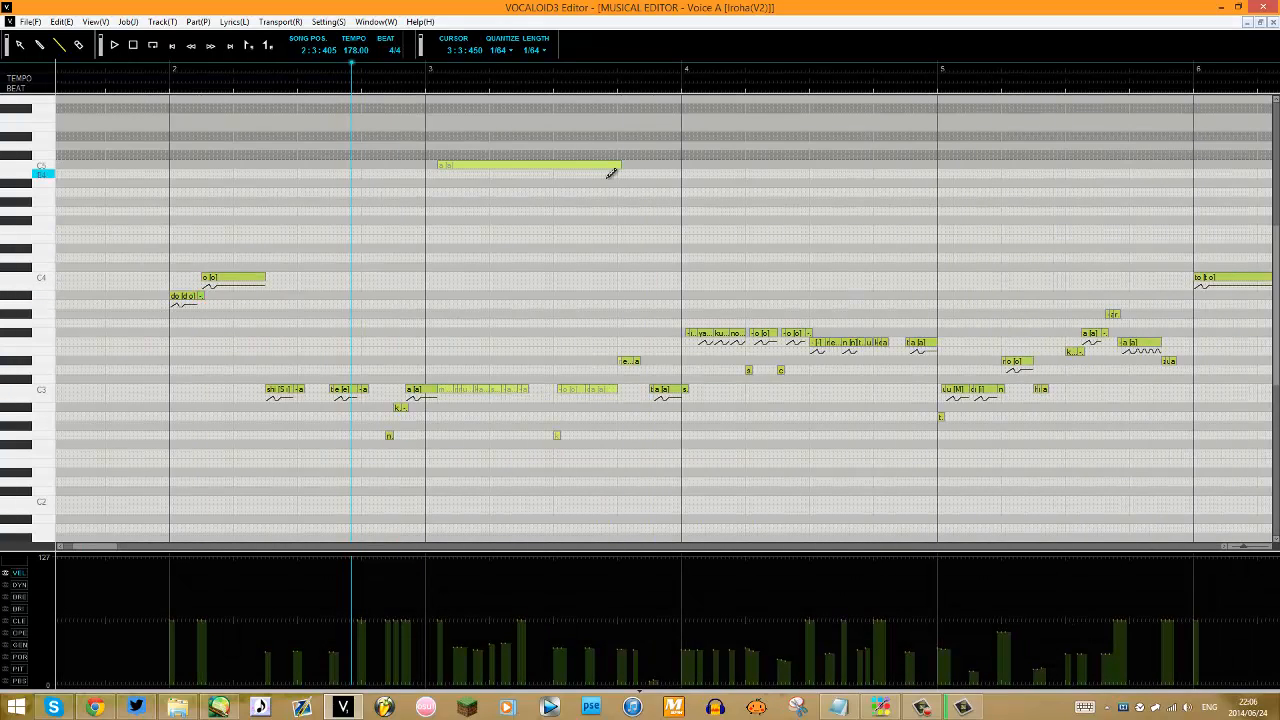
key("ctrl+z")
Try out a G#3 note from 1:2:180 to 1:3:390, check its note properties, and delete the trial notes in measure 1.
left_click_drag(84, 550, 60, 549)
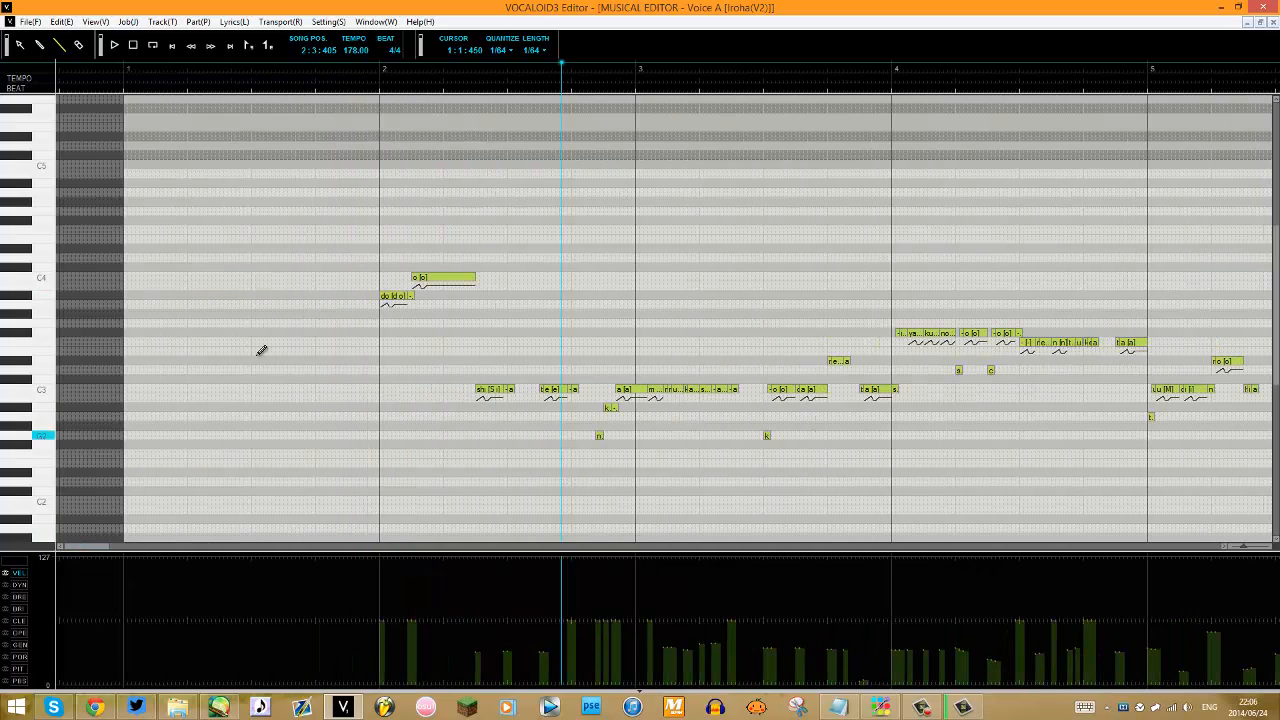
mouse_move(212, 314)
left_mouse_down()
mouse_move(289, 311)
mouse_move(285, 322)
left_mouse_up()
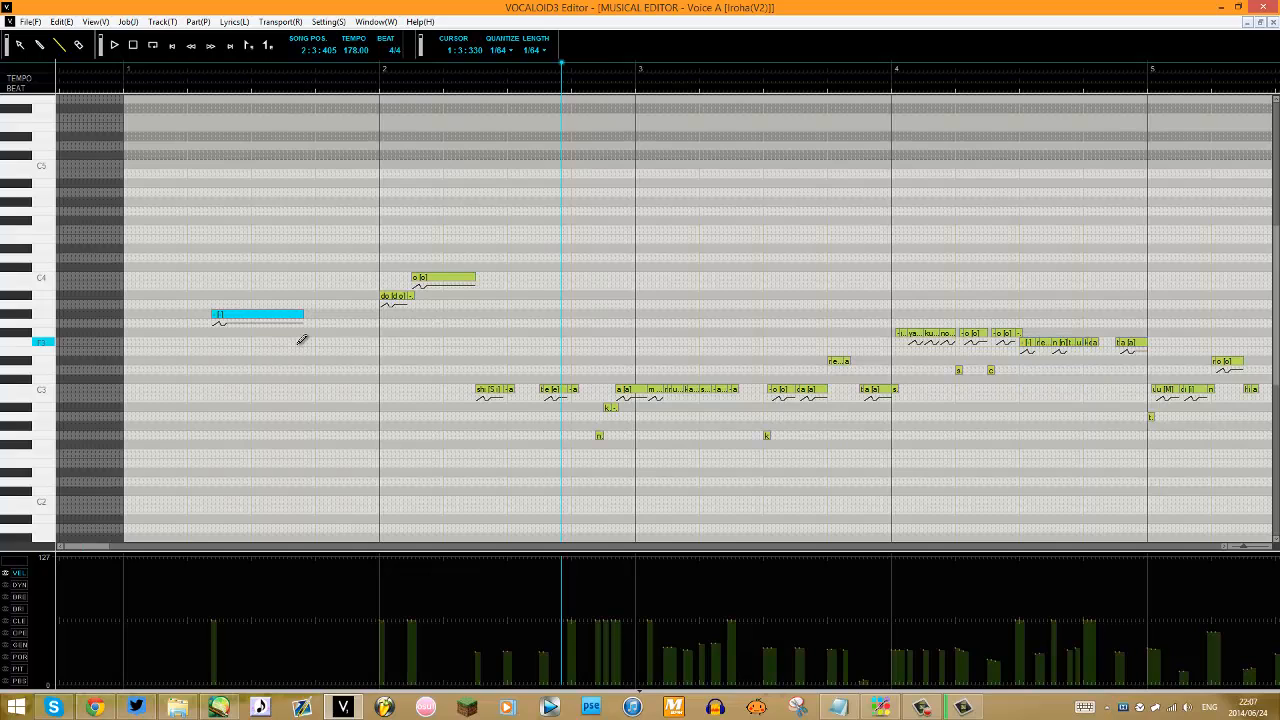
right_click(232, 316)
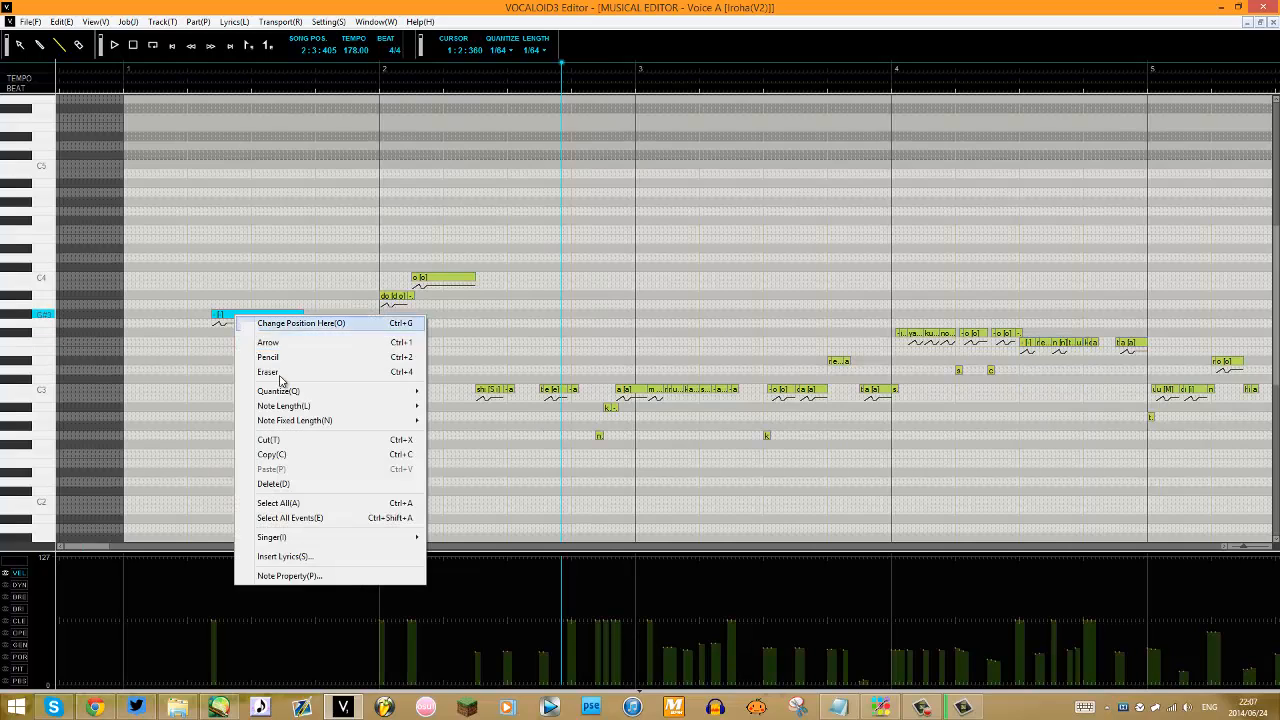
left_click(349, 576)
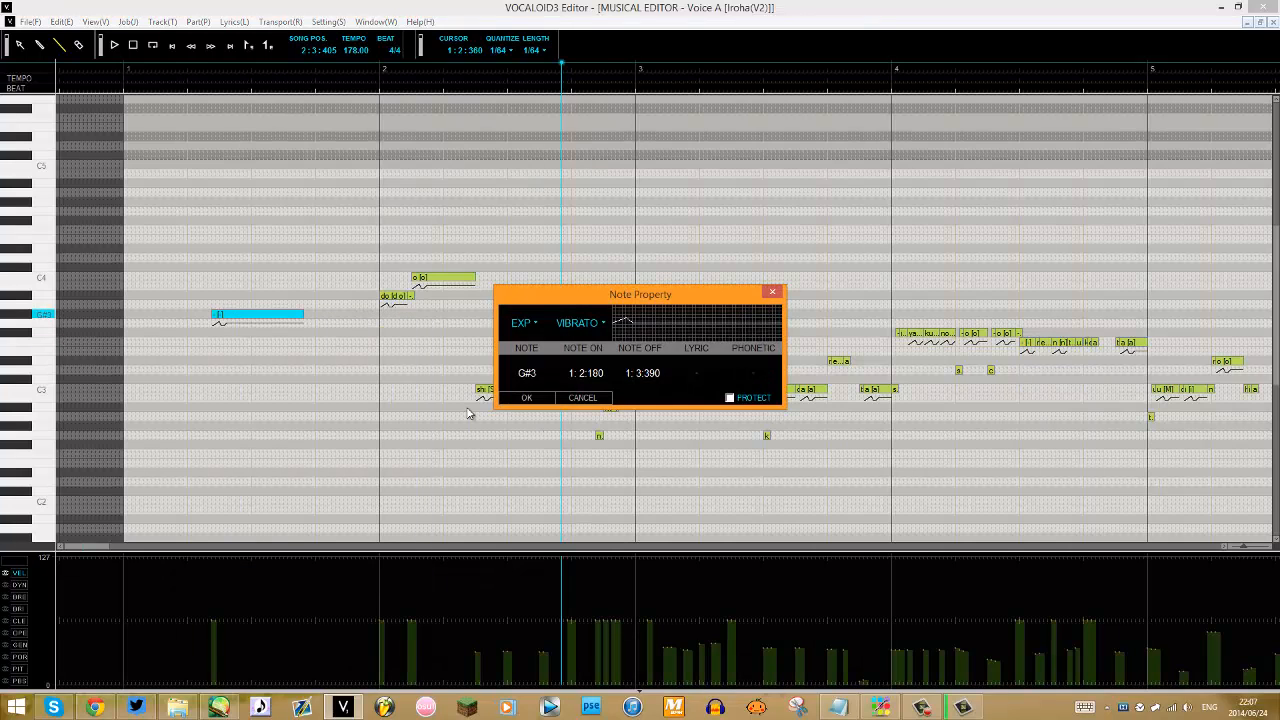
left_click(527, 397)
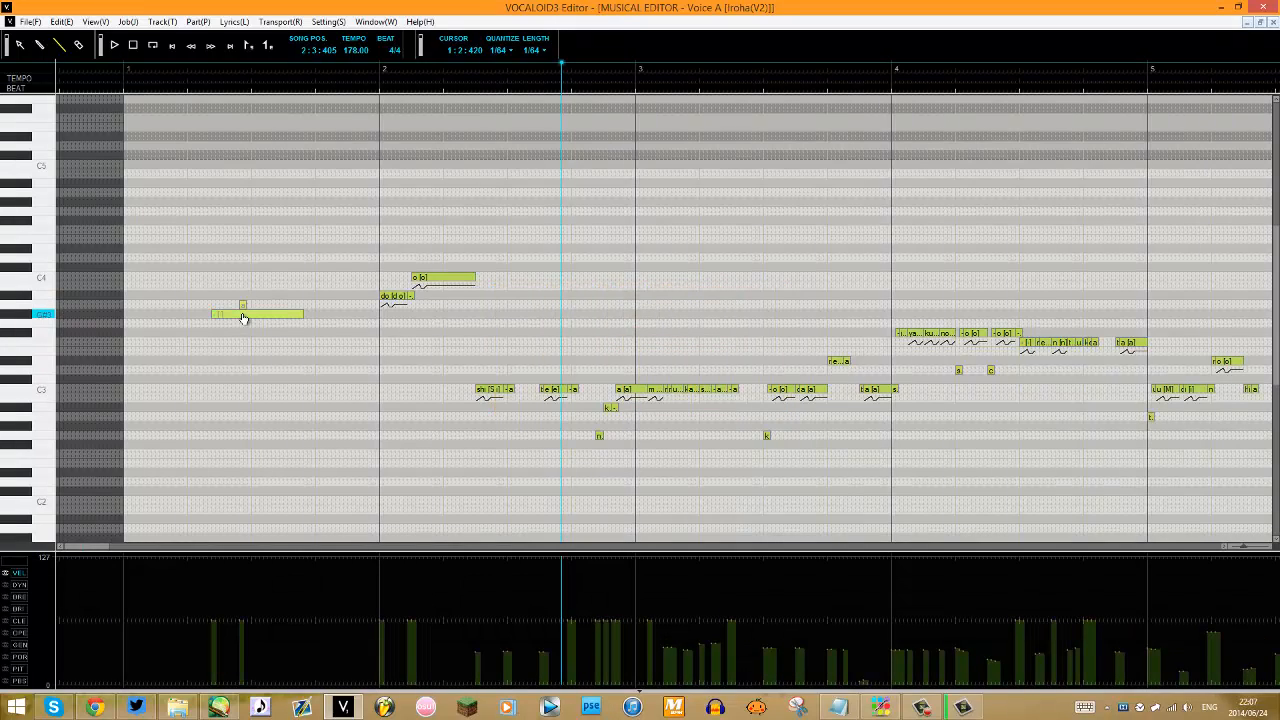
left_click(243, 318)
key("Delete")
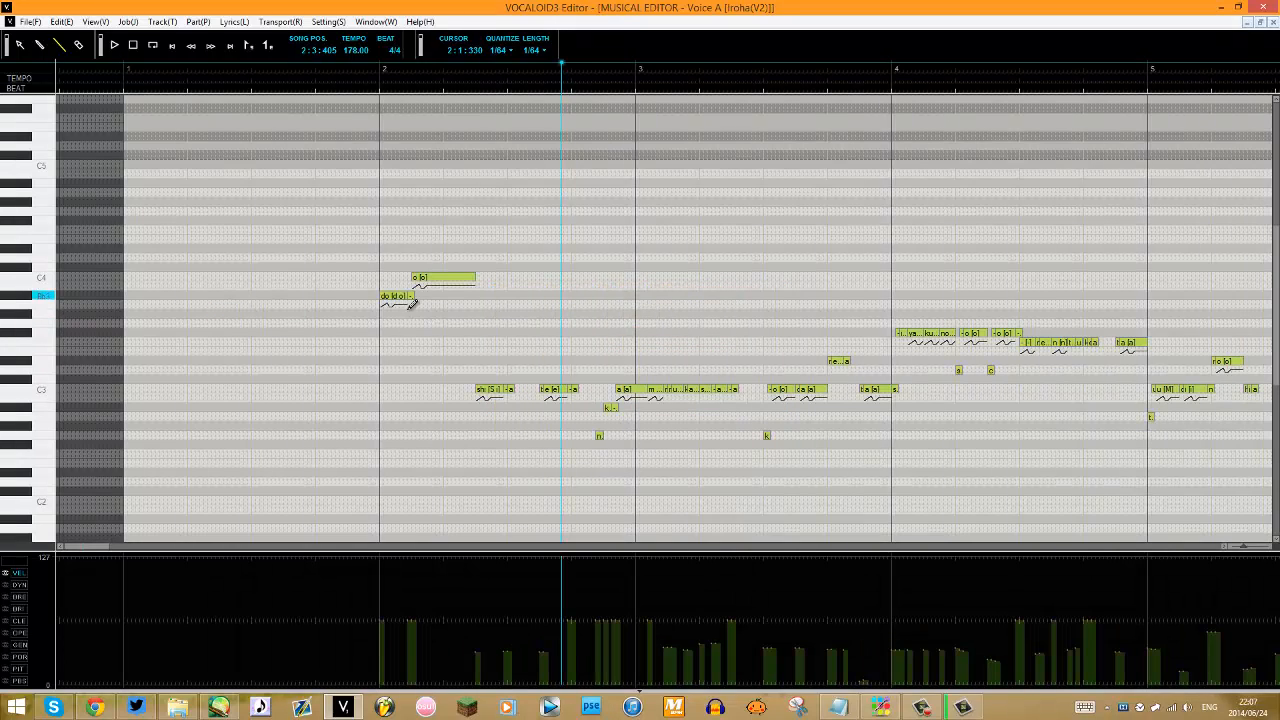
Draw four consecutive G#3 notes in measure 1 and give them the lyrics "ka", "wa", "i" and "i".
left_click_drag(161, 315, 291, 315)
double_click(169, 316)
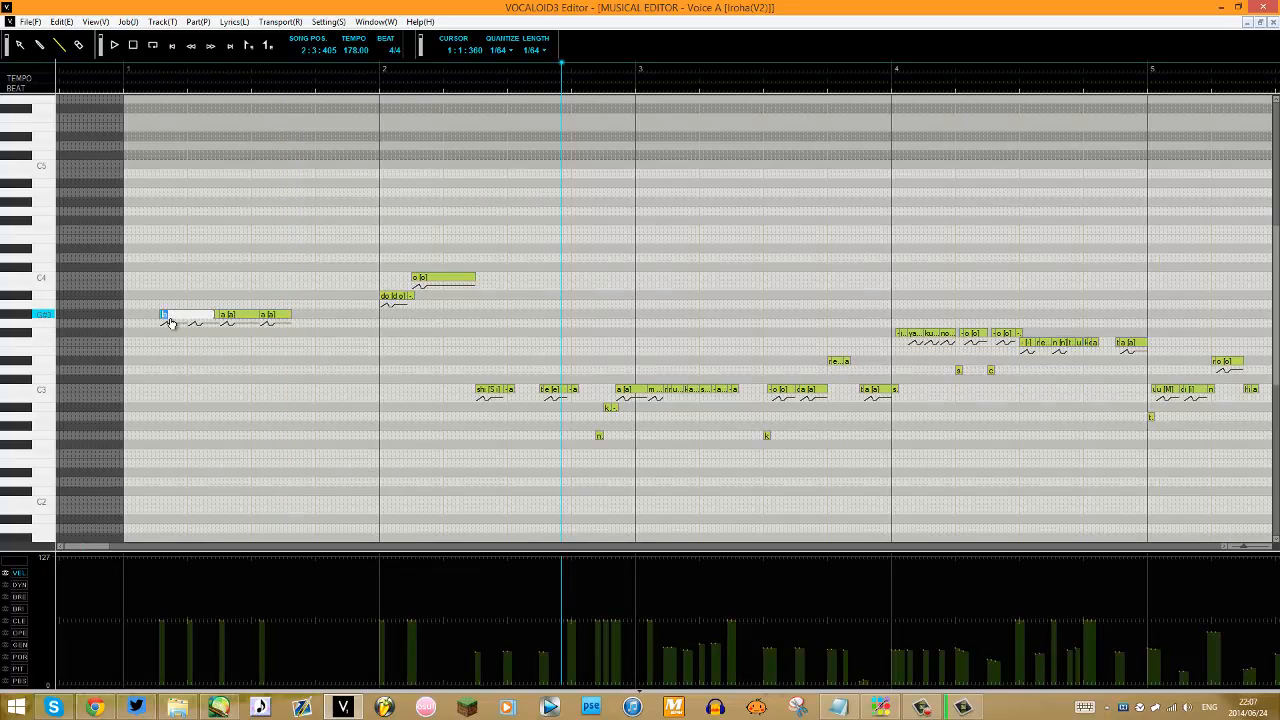
type("ka")
key("Tab")
type("wa")
key("Tab")
type("i")
key("Tab")
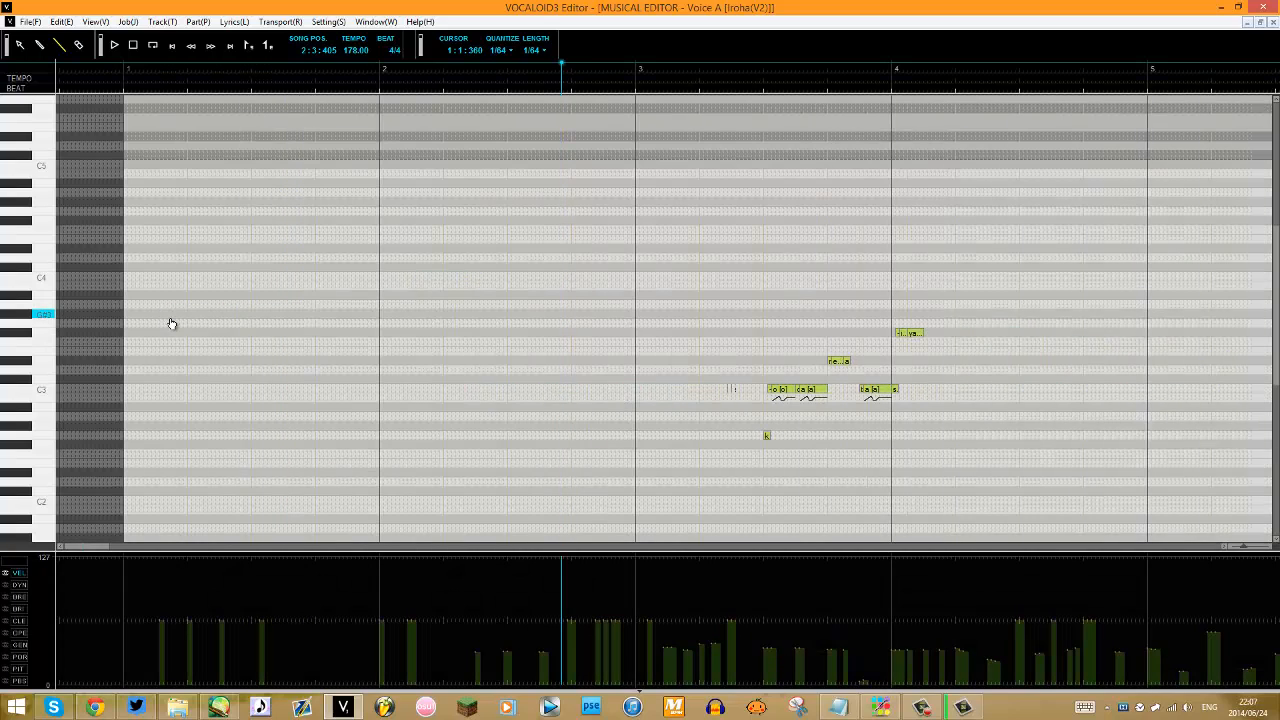
type("i")
key("Return")
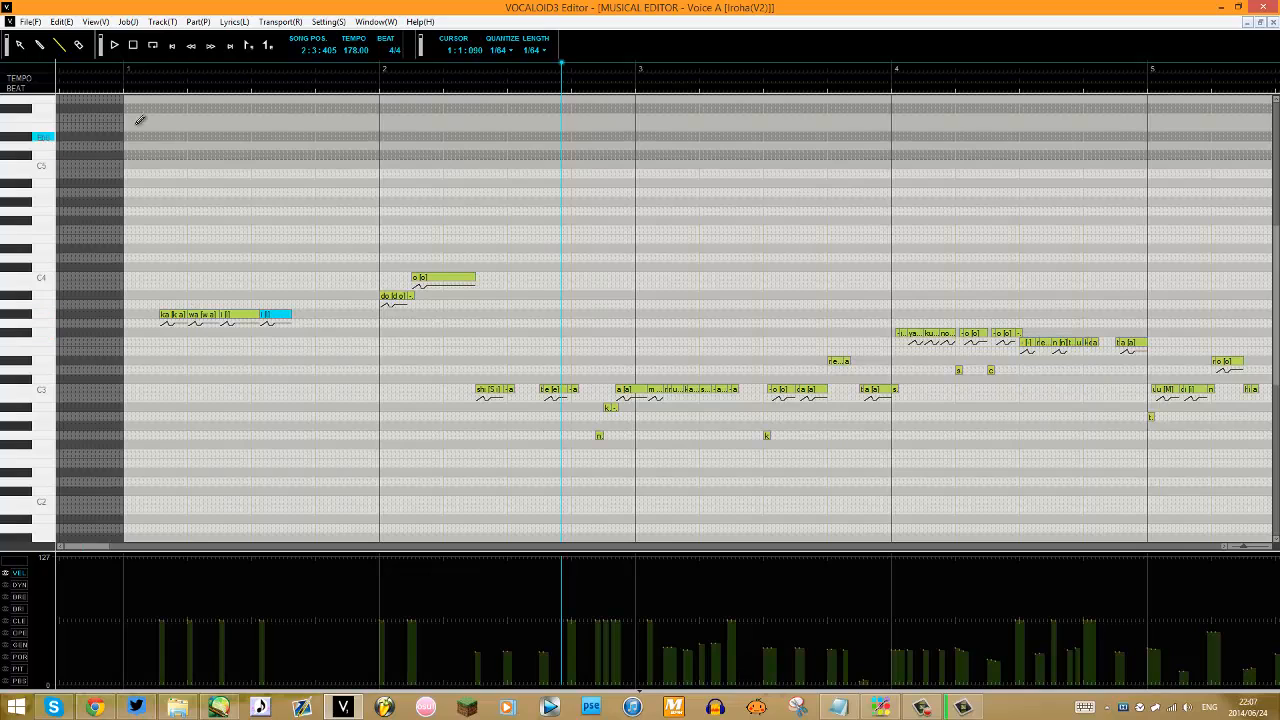
Play back the new four-note phrase in measure 1 twice from before its first note.
left_click(134, 65)
key("space")
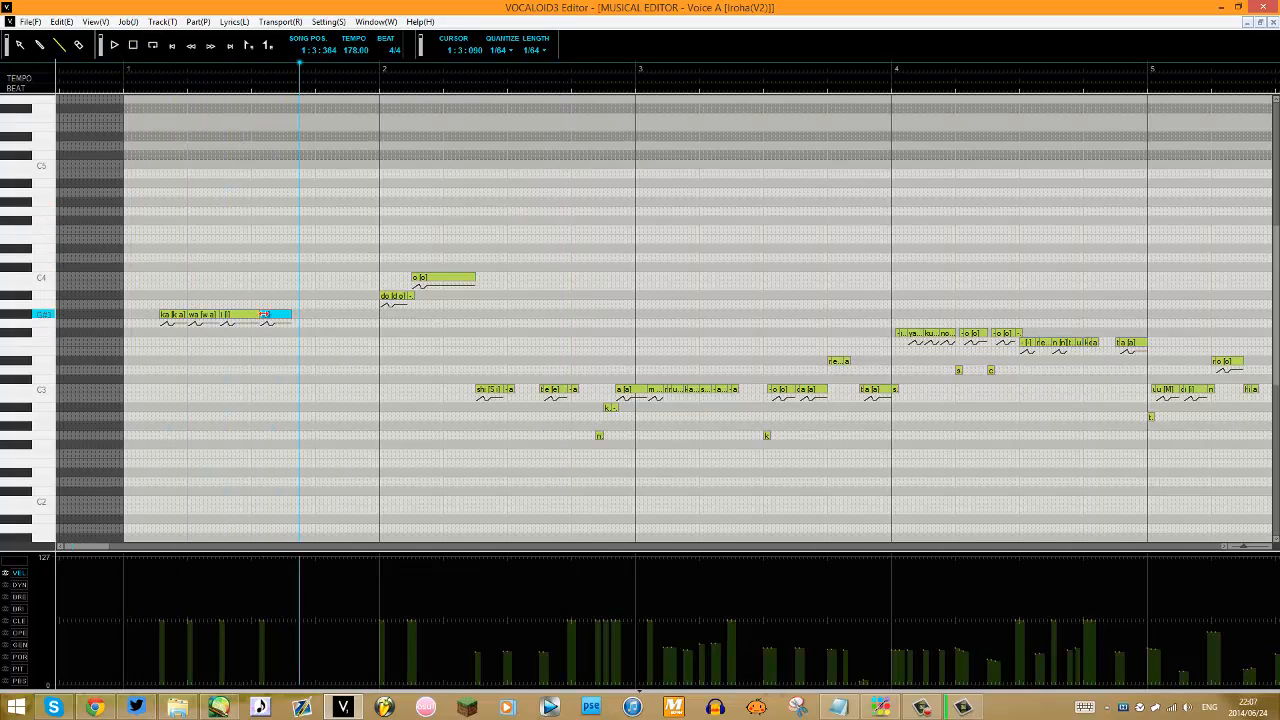
key("space")
left_click(140, 67)
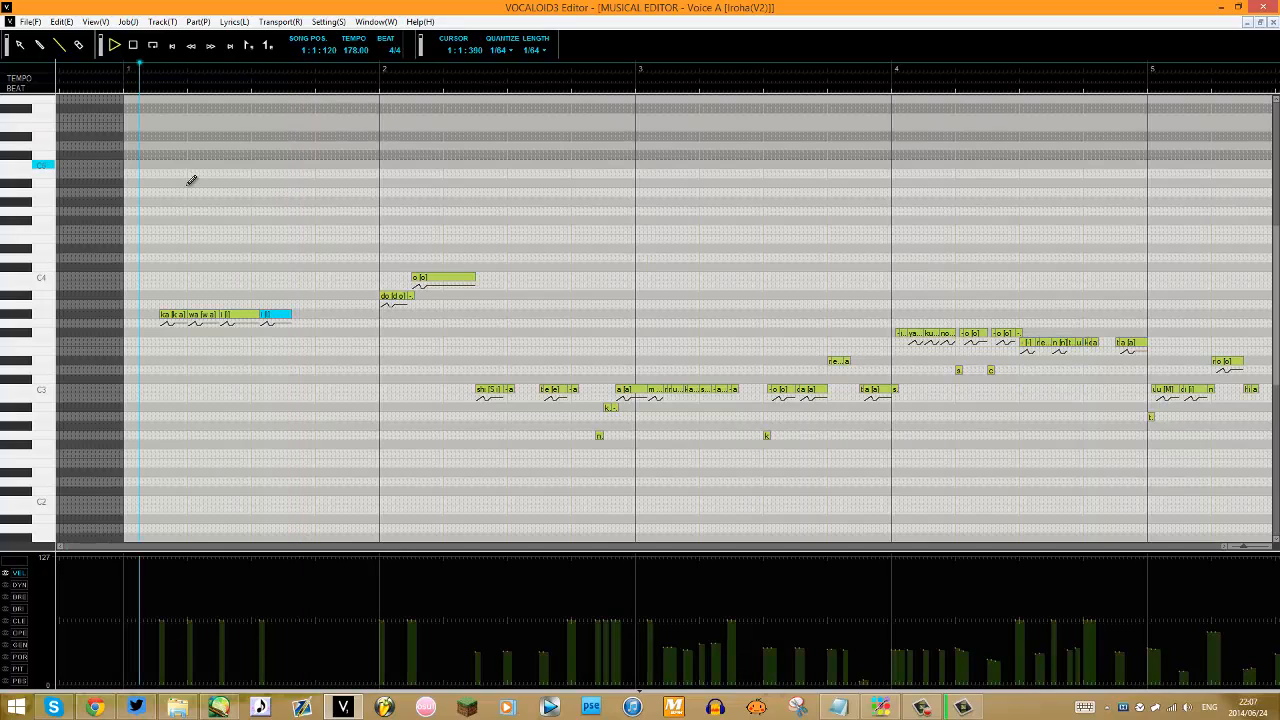
key("space")
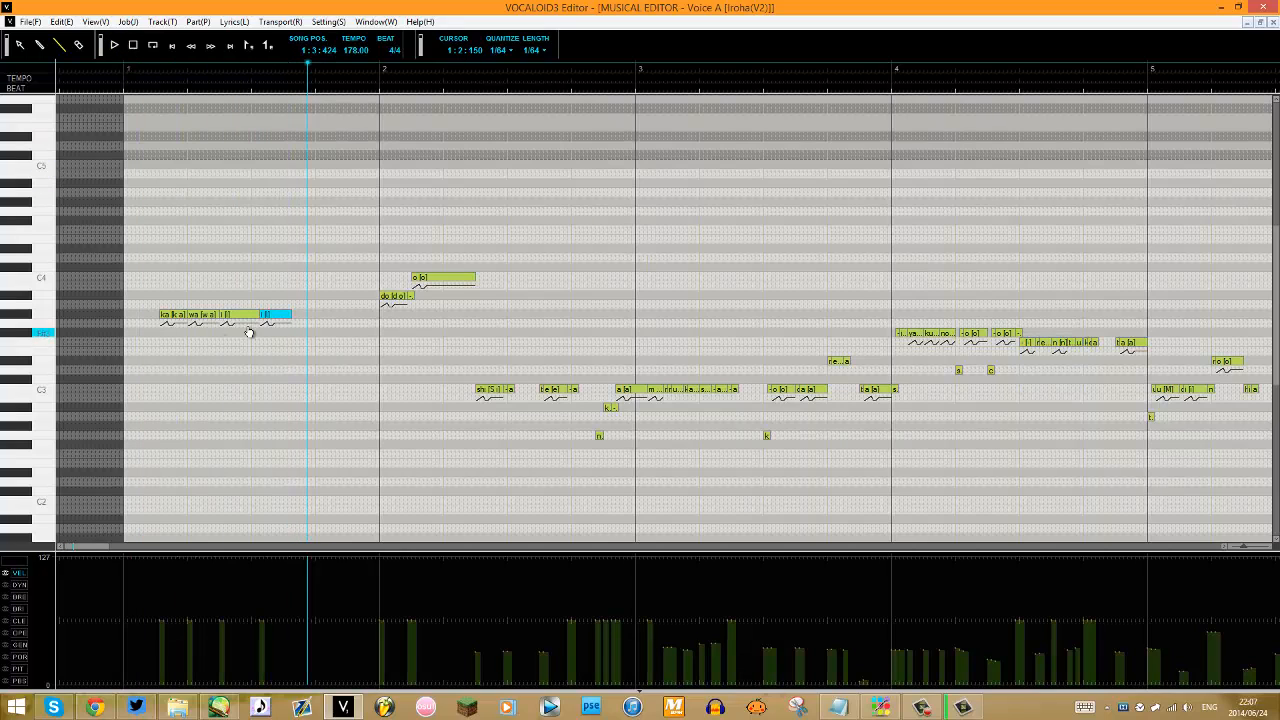
Lower the last "i" note of the measure 1 phrase to E3 and play the phrase.
left_click_drag(274, 318, 278, 352)
left_click(145, 65)
key("space")
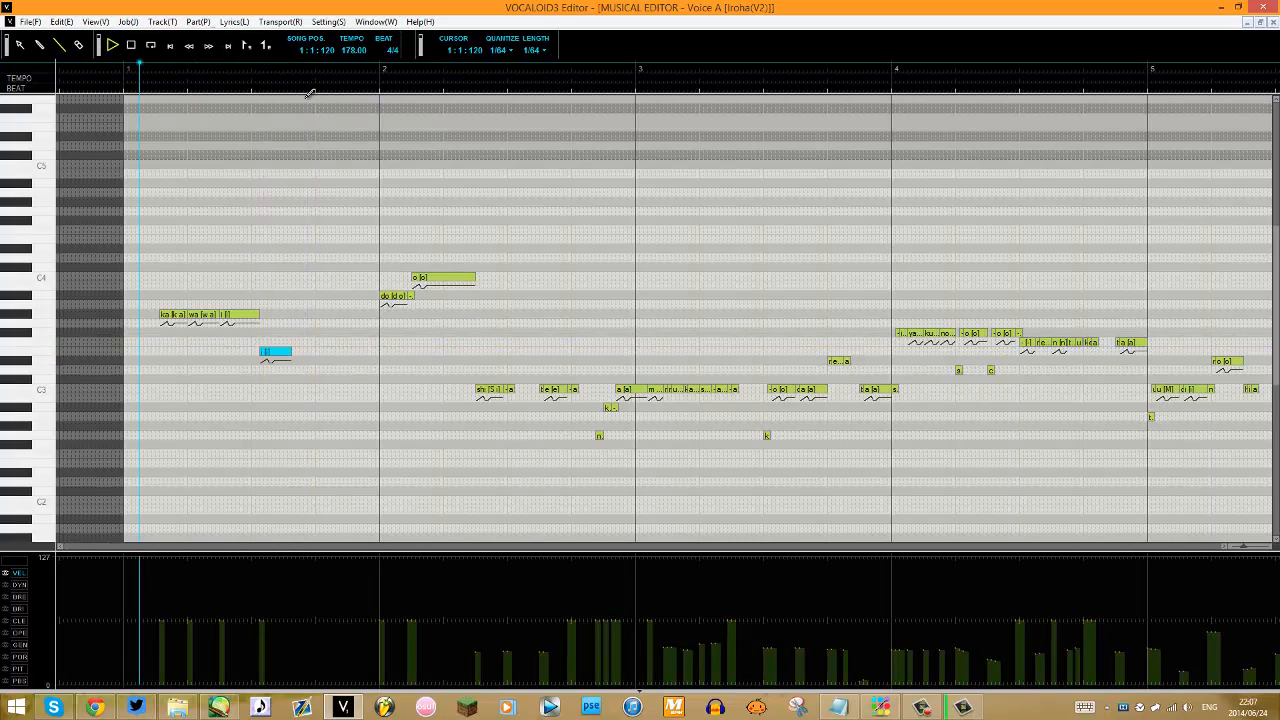
key("space")
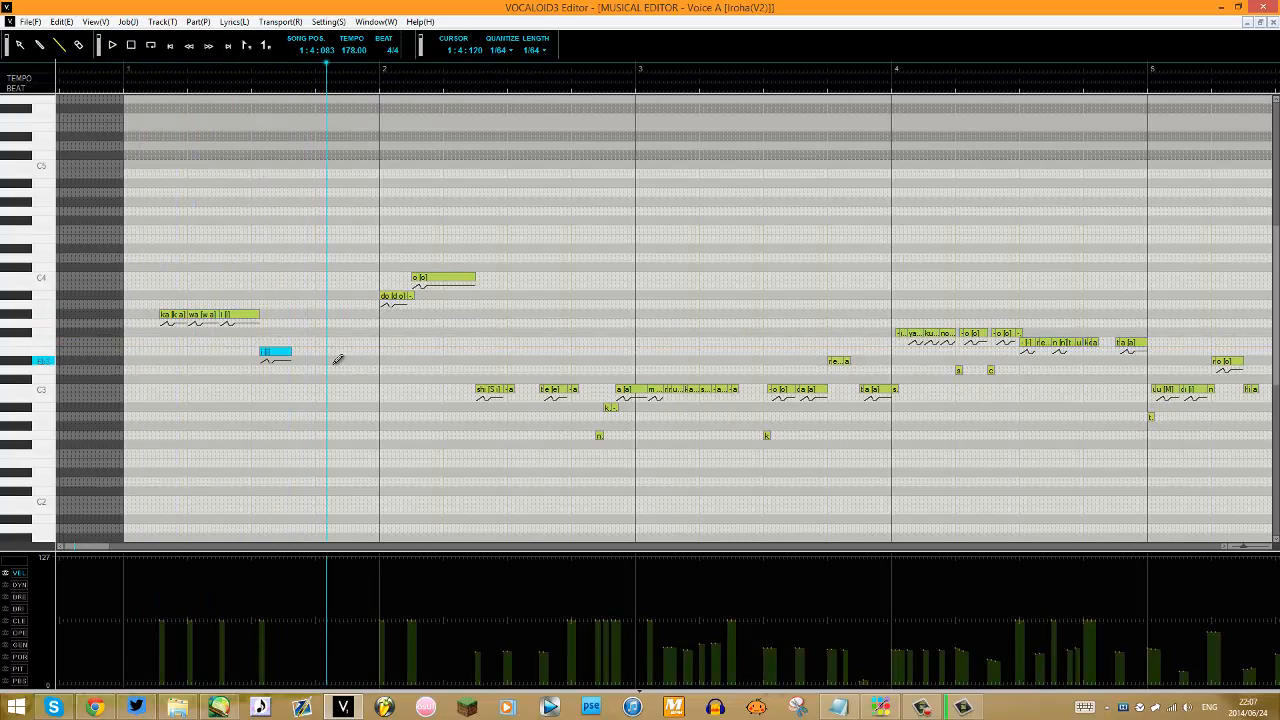
Change the lyric of the E3 note to "-" and play the phrase from the start of measure 1.
double_click(280, 354)
key("Return")
left_click(227, 316)
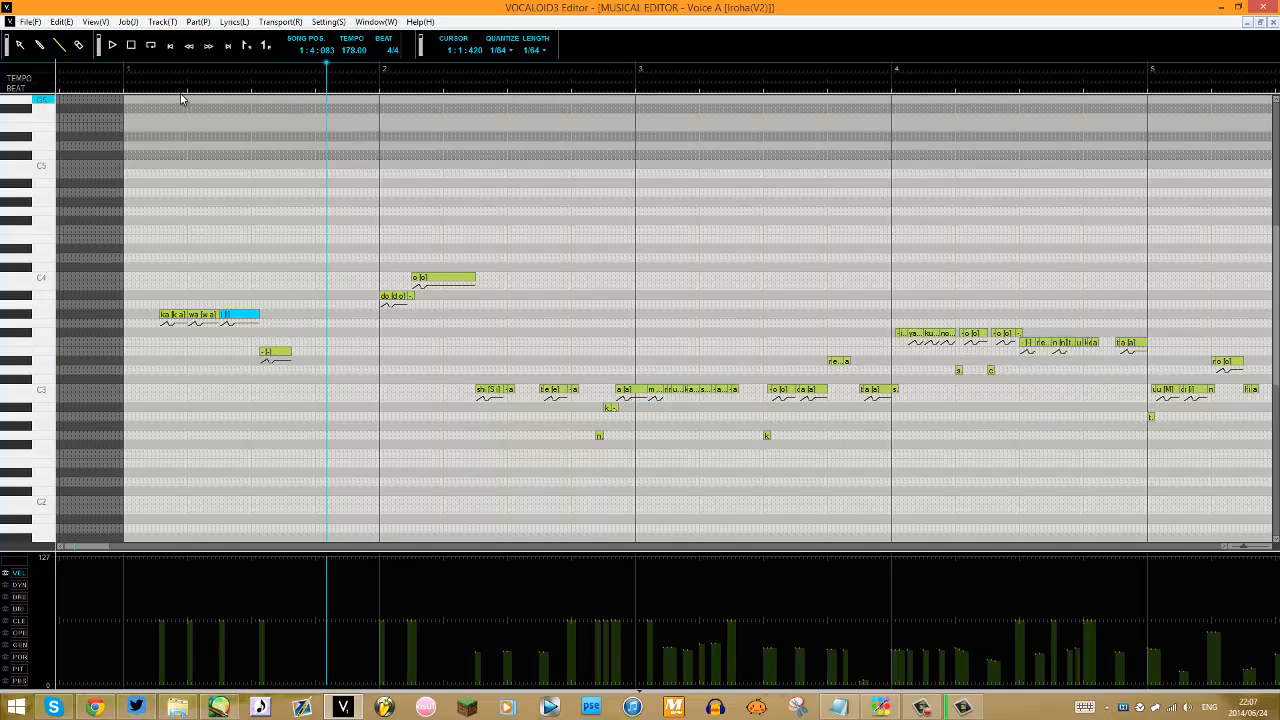
left_click(134, 68)
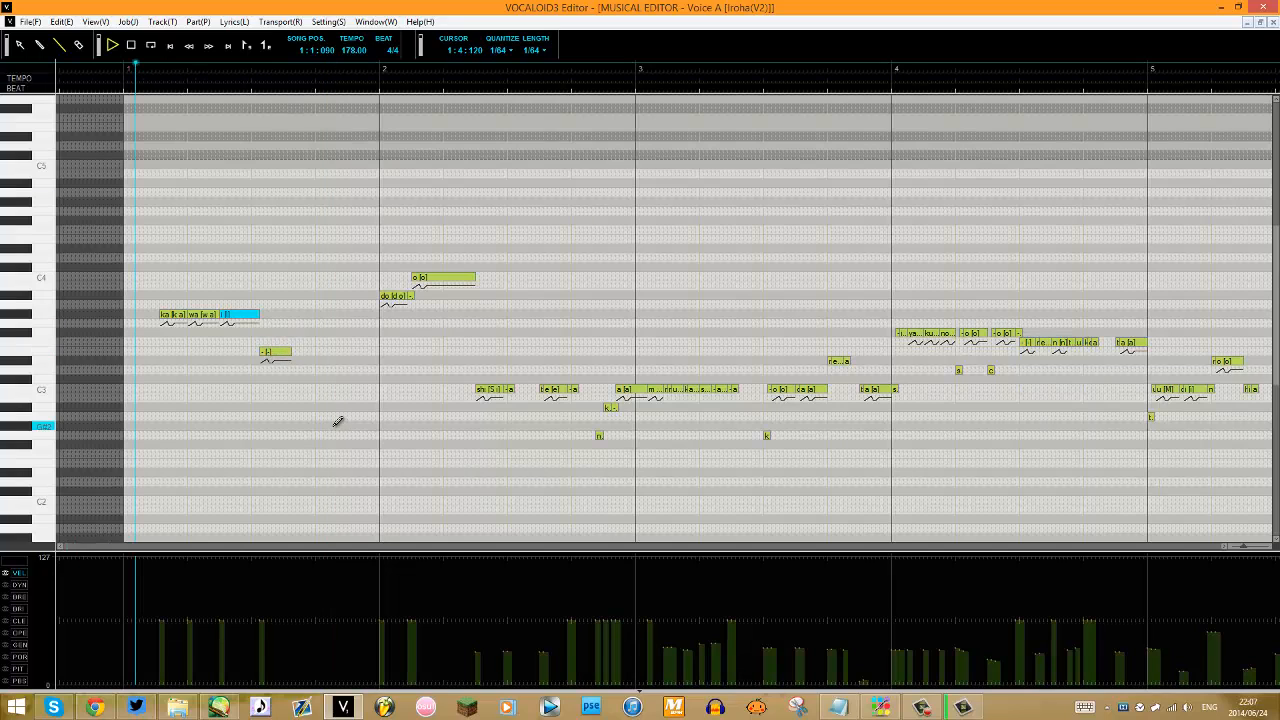
key("space")
key("space")
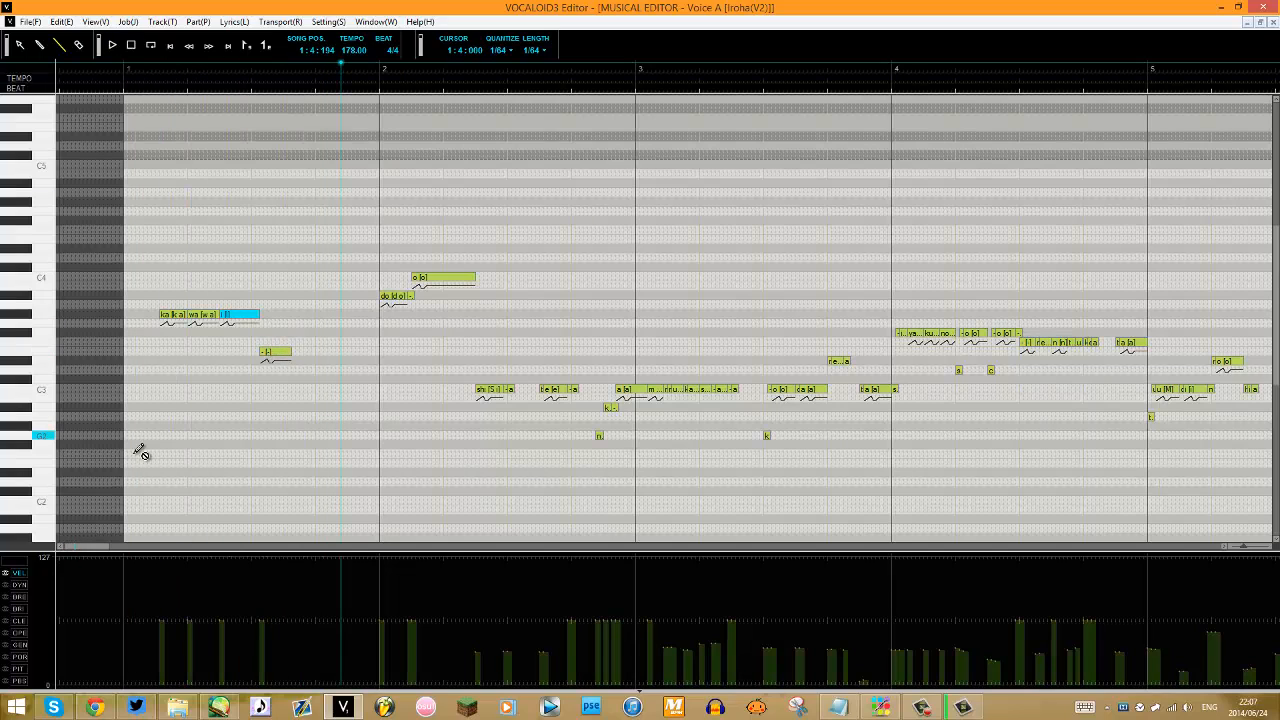
Shorten the "i" note on G#3 slightly and add a very short G#3 note with the lyric "-" at its end.
left_click_drag(257, 314, 263, 314)
left_click(260, 315)
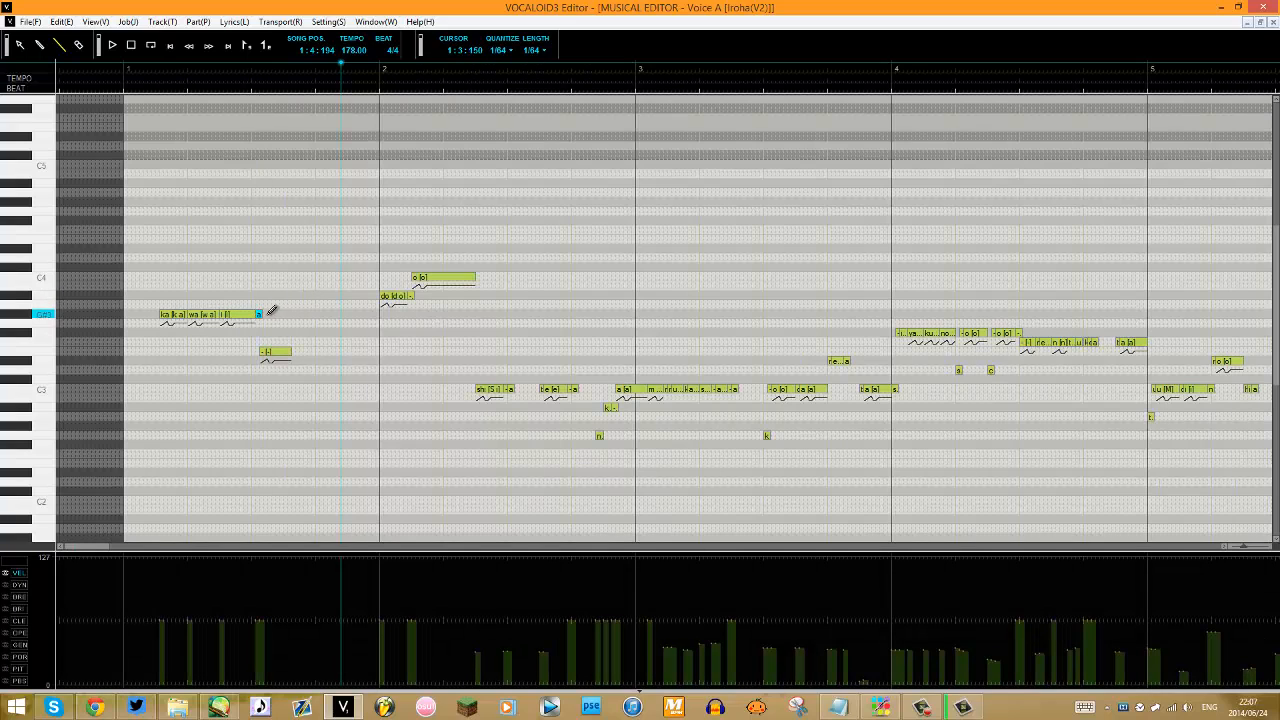
left_click(508, 50)
left_click(510, 50)
double_click(260, 315)
type("-")
key("Return")
left_click(254, 315)
left_click(306, 277)
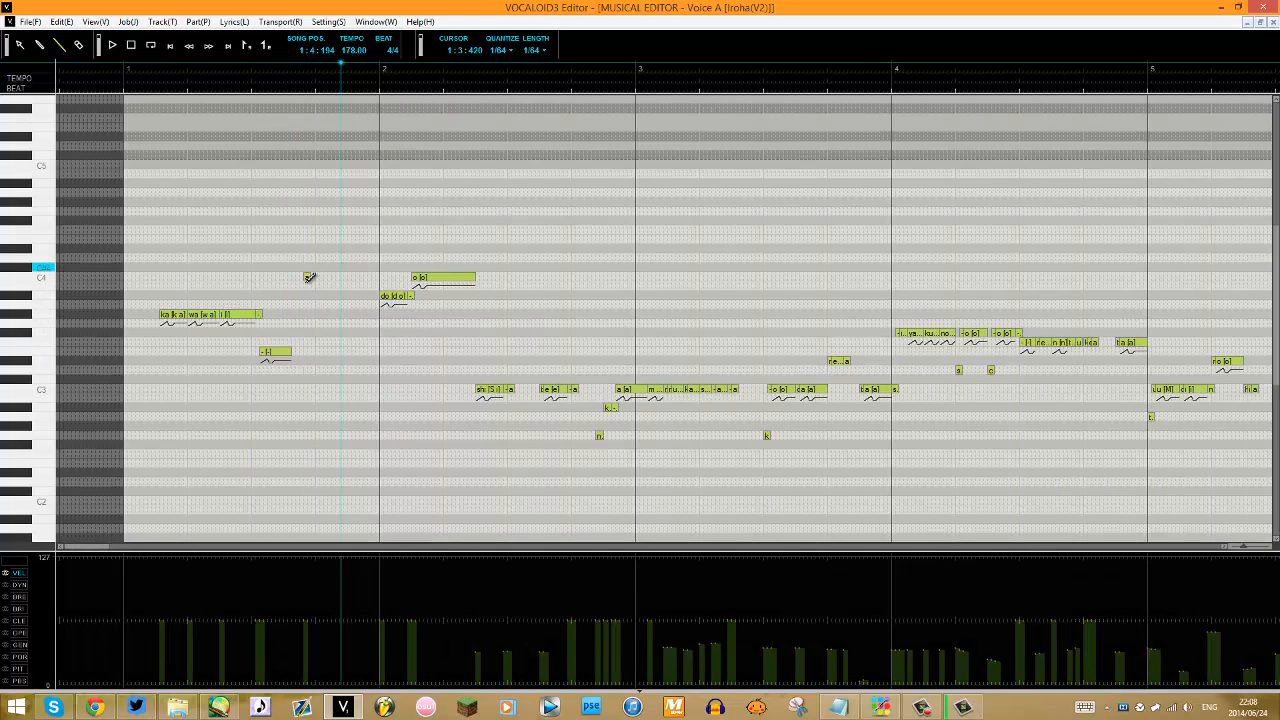
left_click(314, 304)
left_click(318, 286)
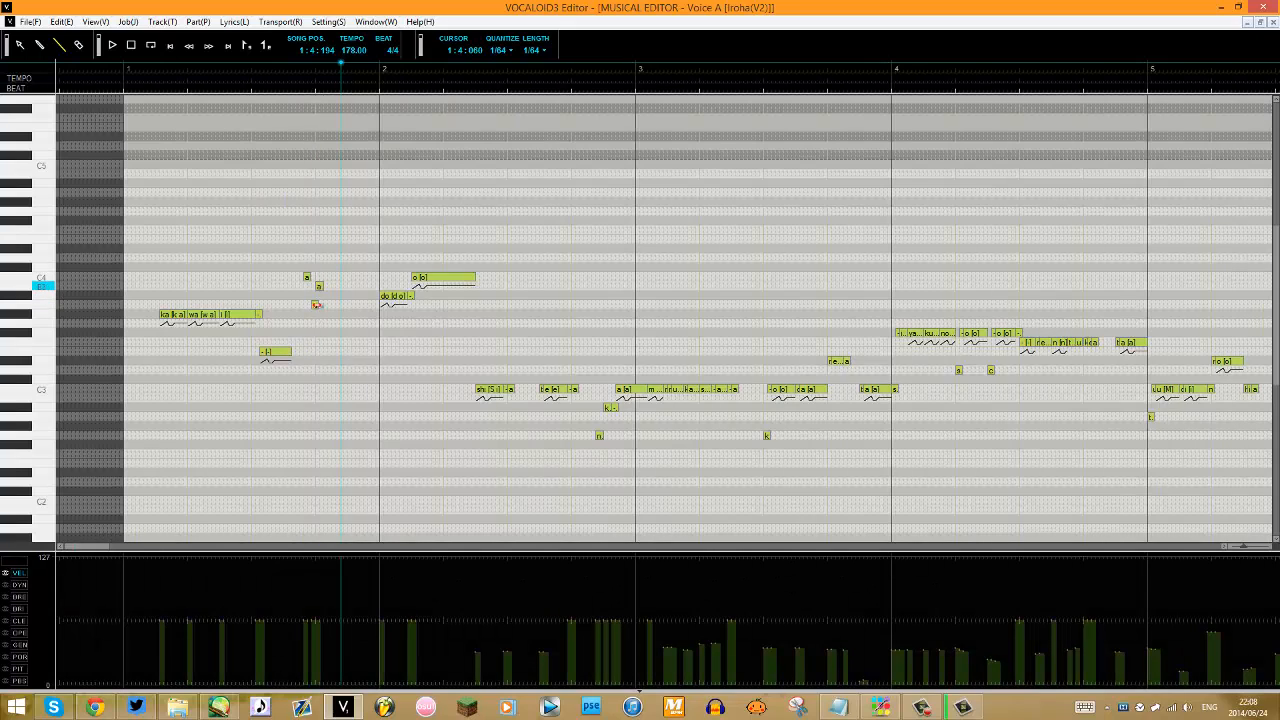
key("ctrl+z")
key("ctrl+z")
key("ctrl+z")
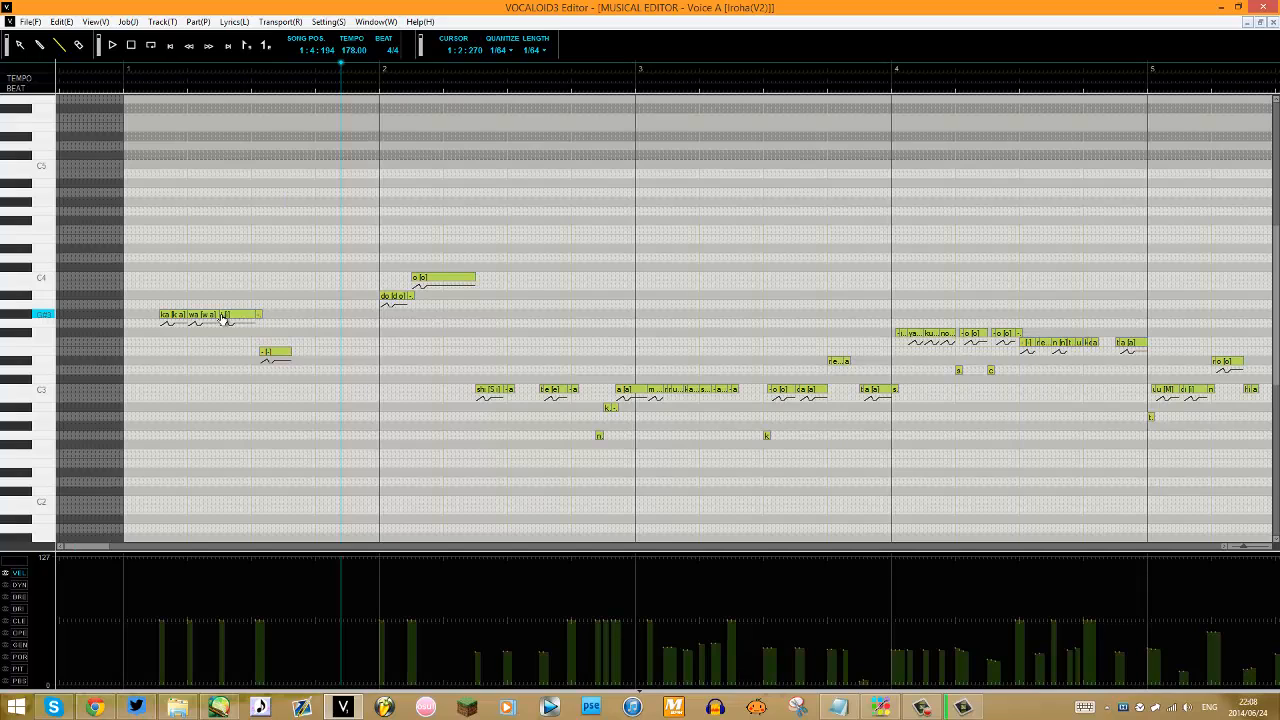
Play the measure 1 phrase from just before its first note.
left_click(268, 352)
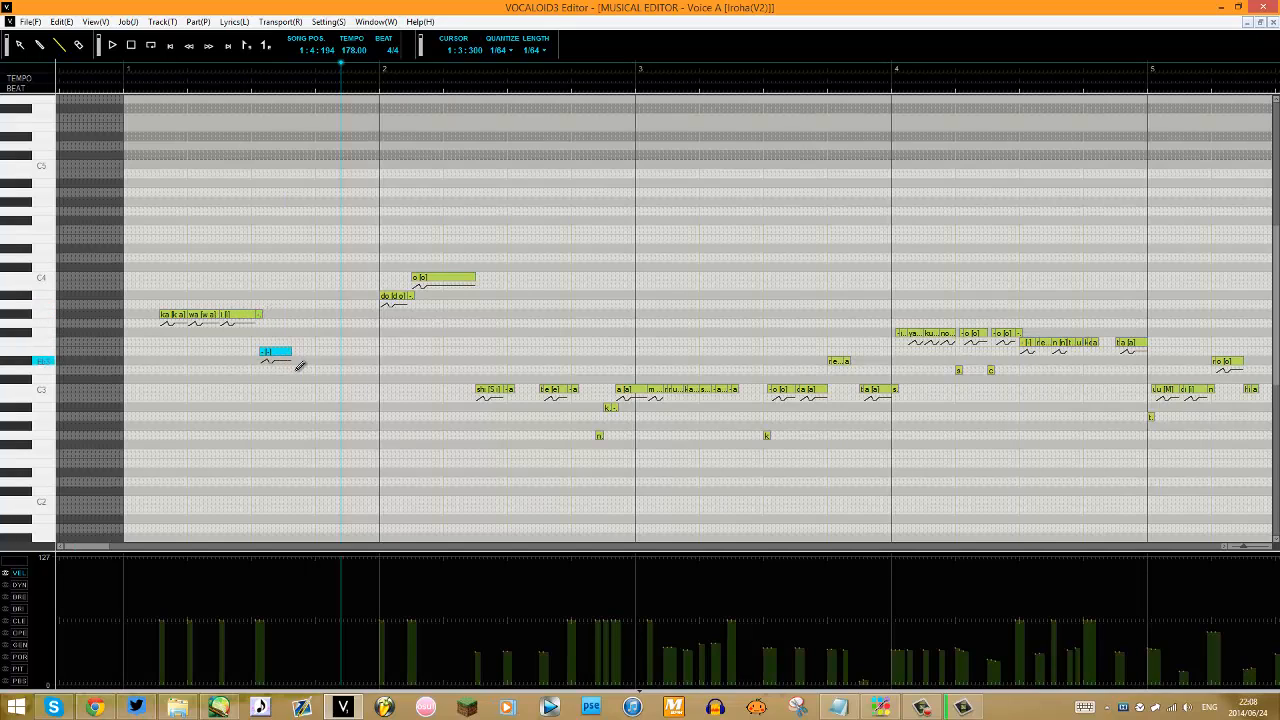
left_click(147, 67)
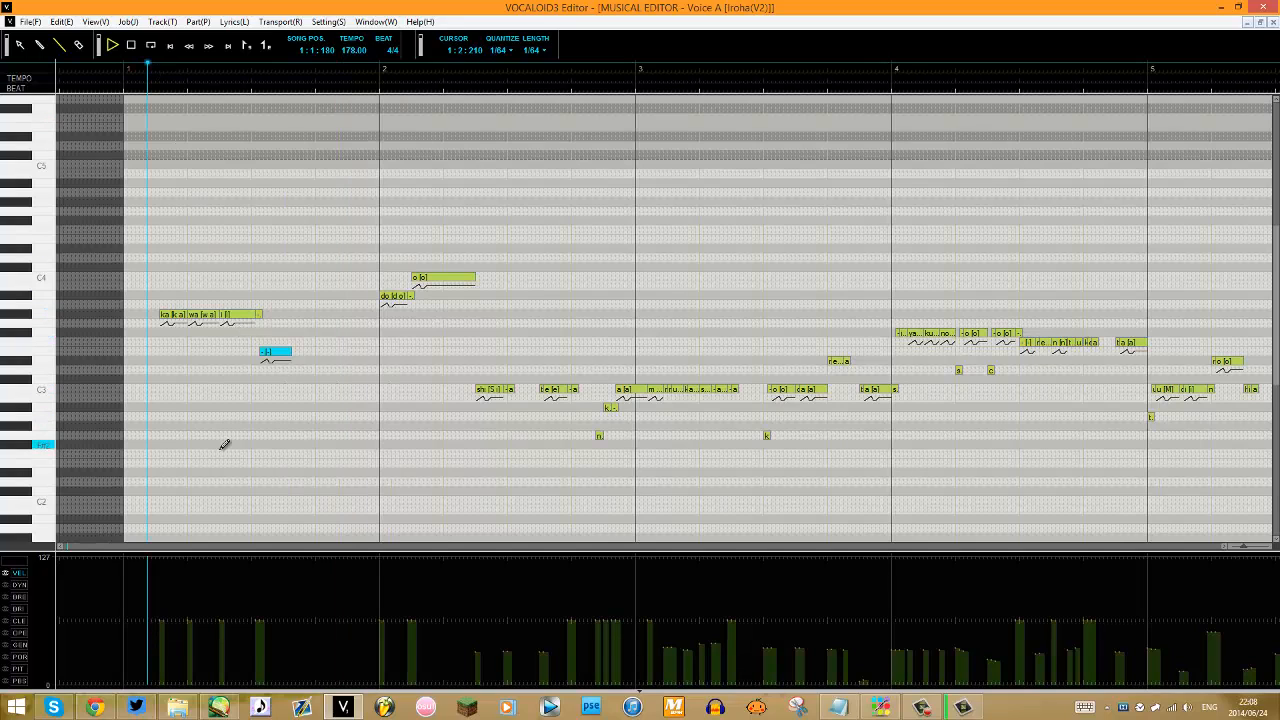
key("space")
key("space")
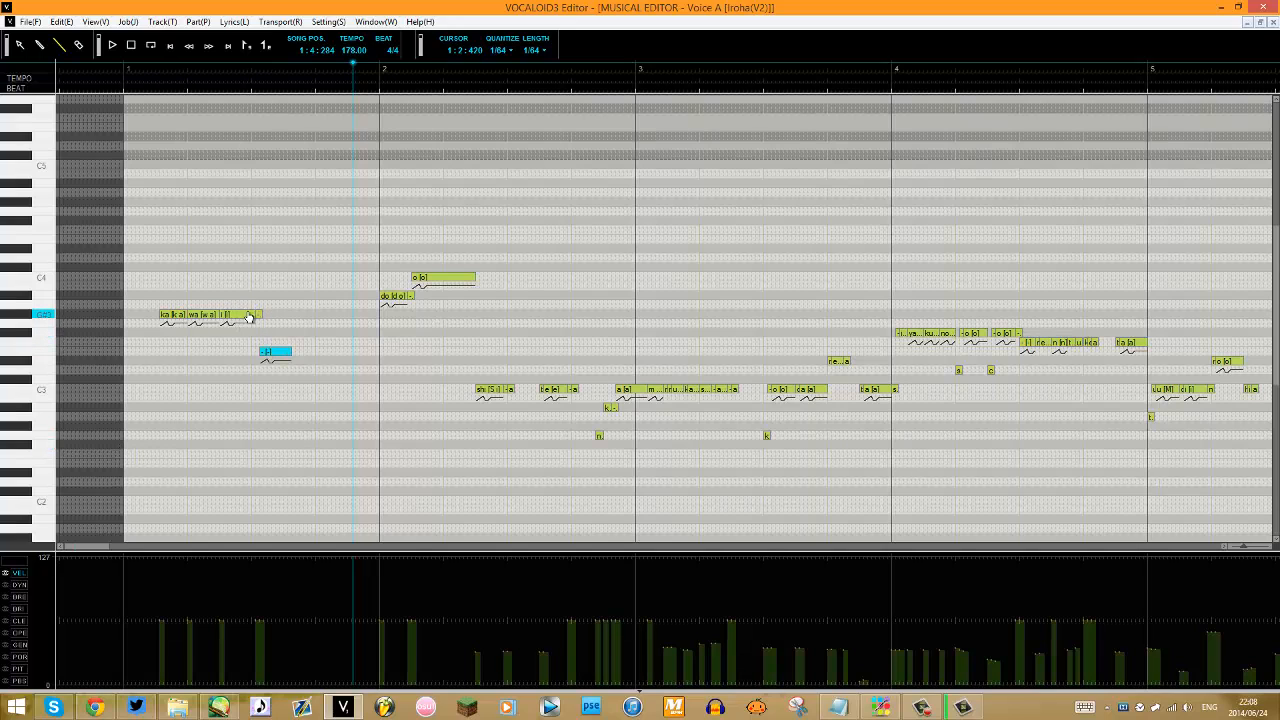
Remove all the added notes from measure 1 and play the start of measure 2.
key("ctrl+z")
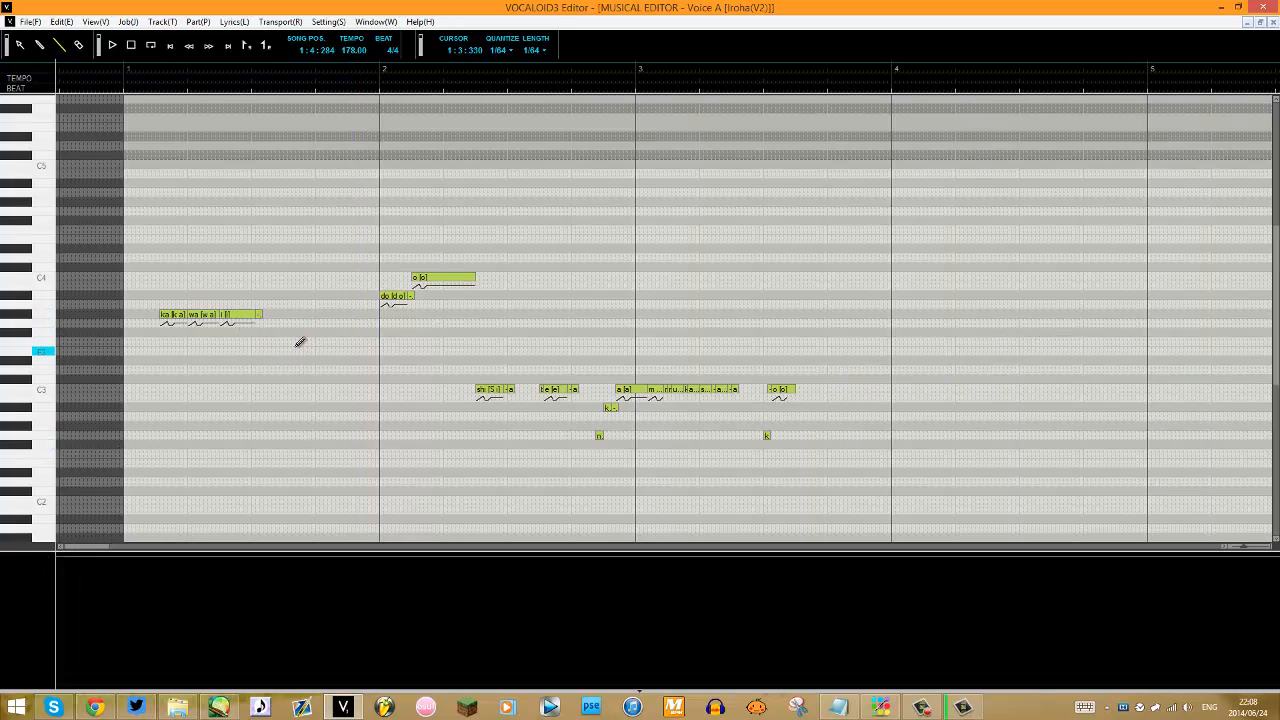
left_click(244, 318)
key("ctrl+z")
key("ctrl+z")
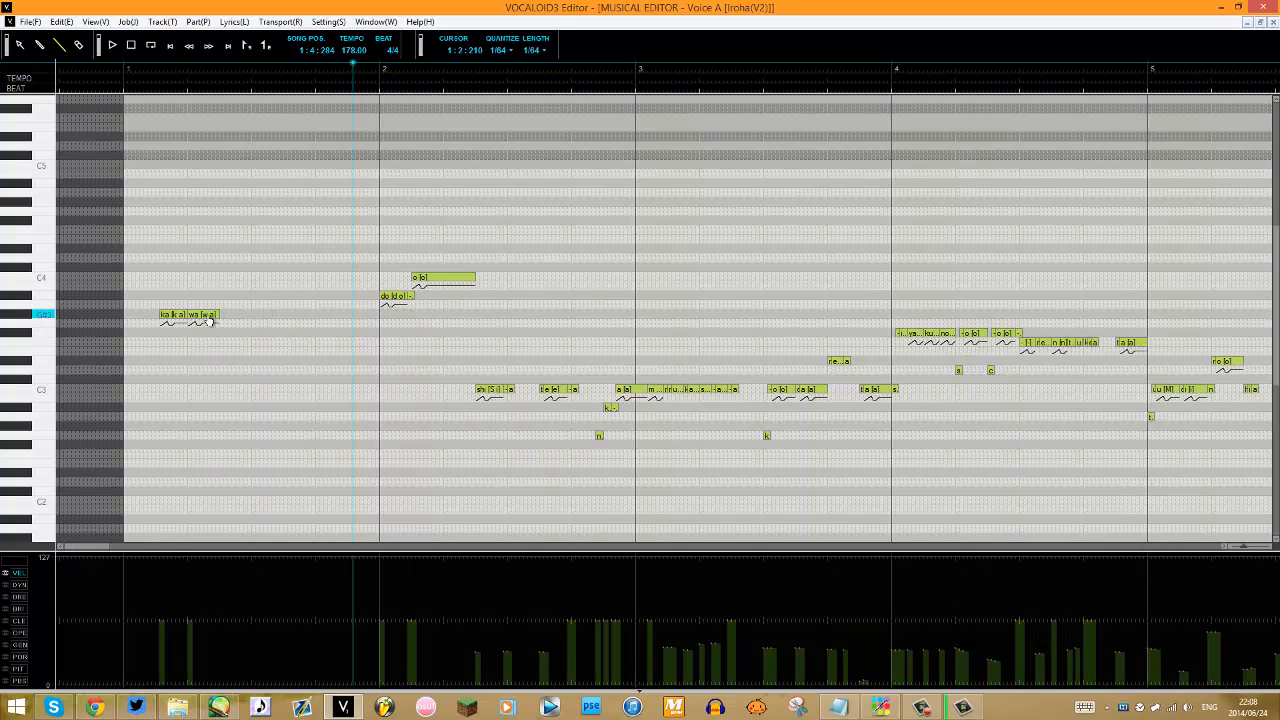
key("ctrl+z")
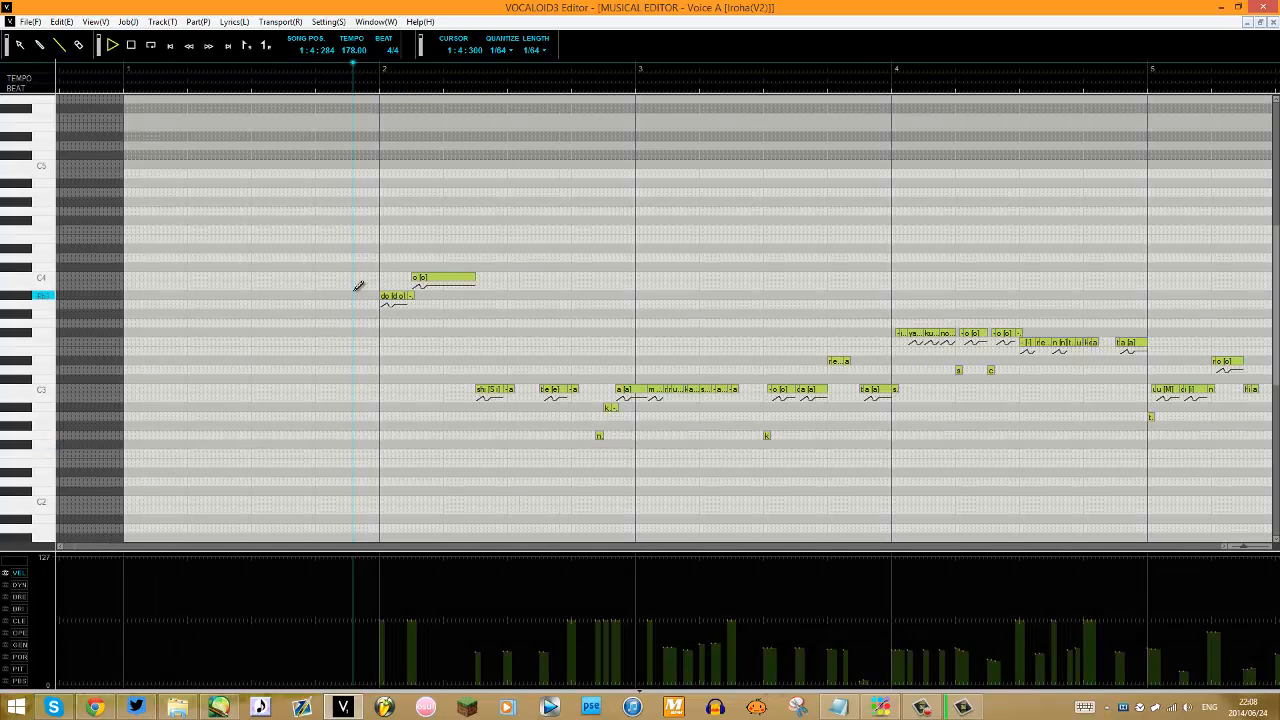
key("space")
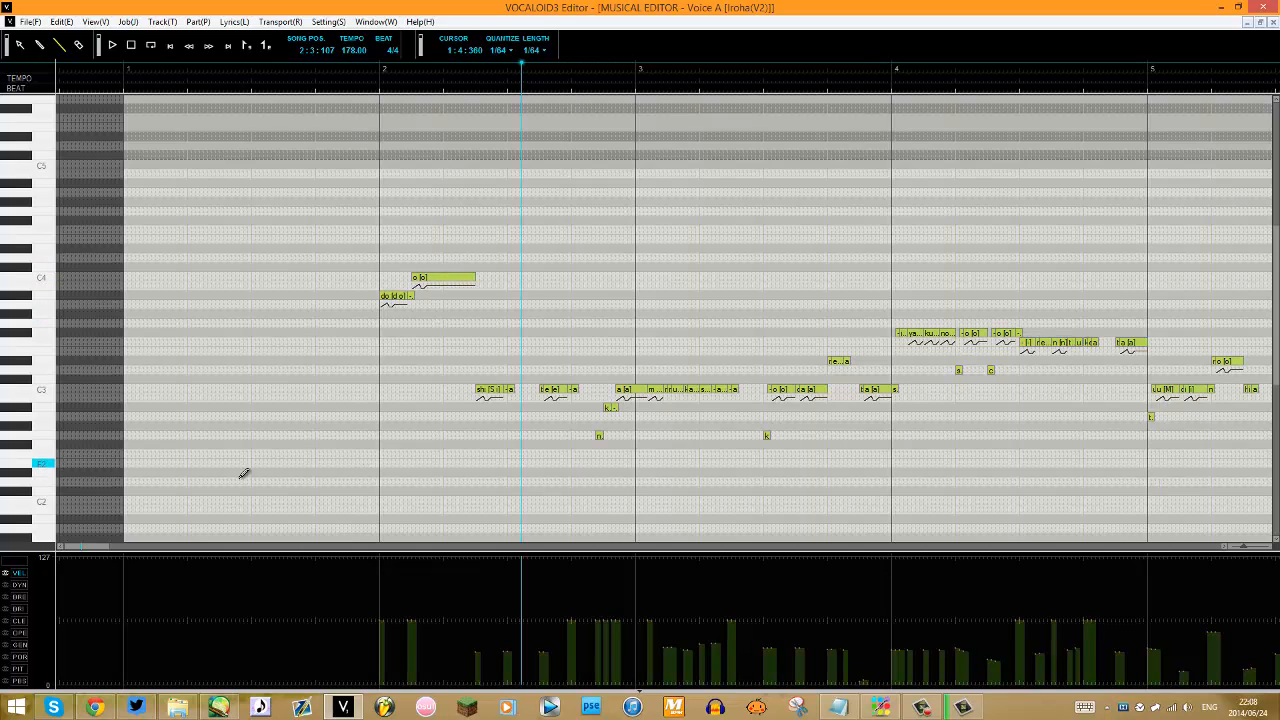
Trim the start of the C4 "o" note in measure 2 slightly and insert a very short C4 note with the lyric "-" before it.
left_click_drag(101, 548, 104, 557)
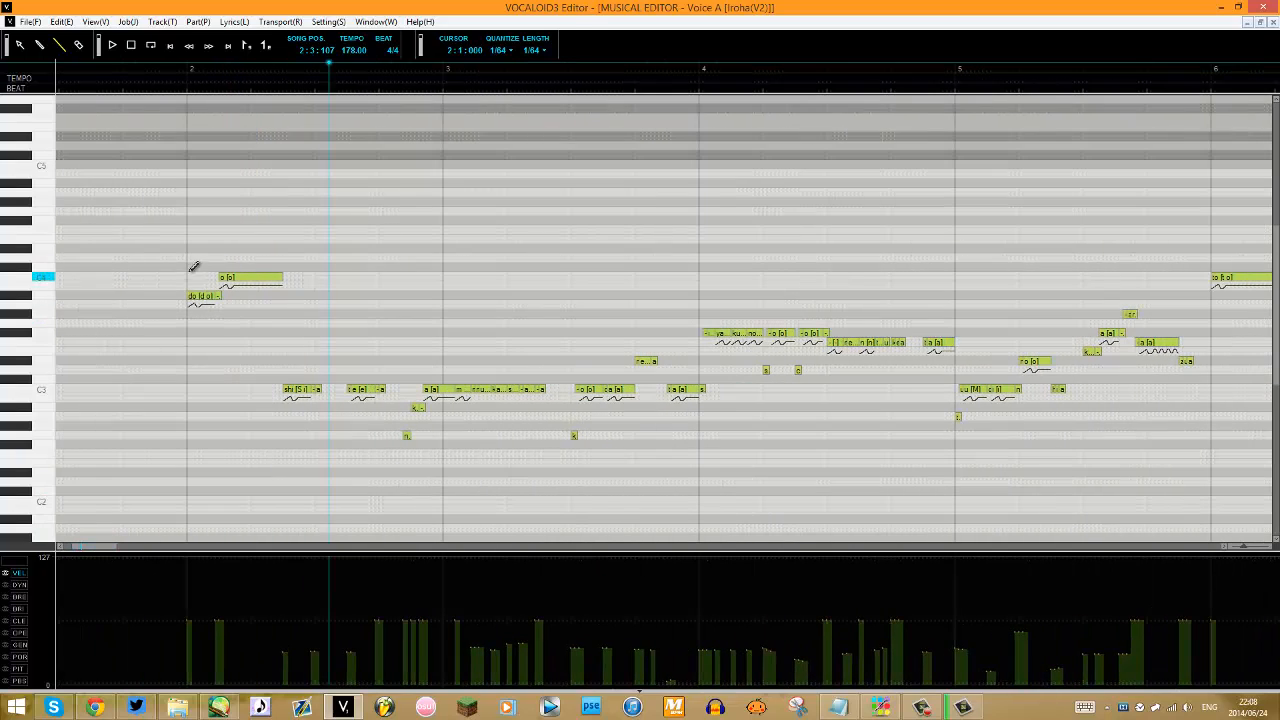
left_click_drag(220, 276, 220, 277)
left_click(218, 279)
key("Delete")
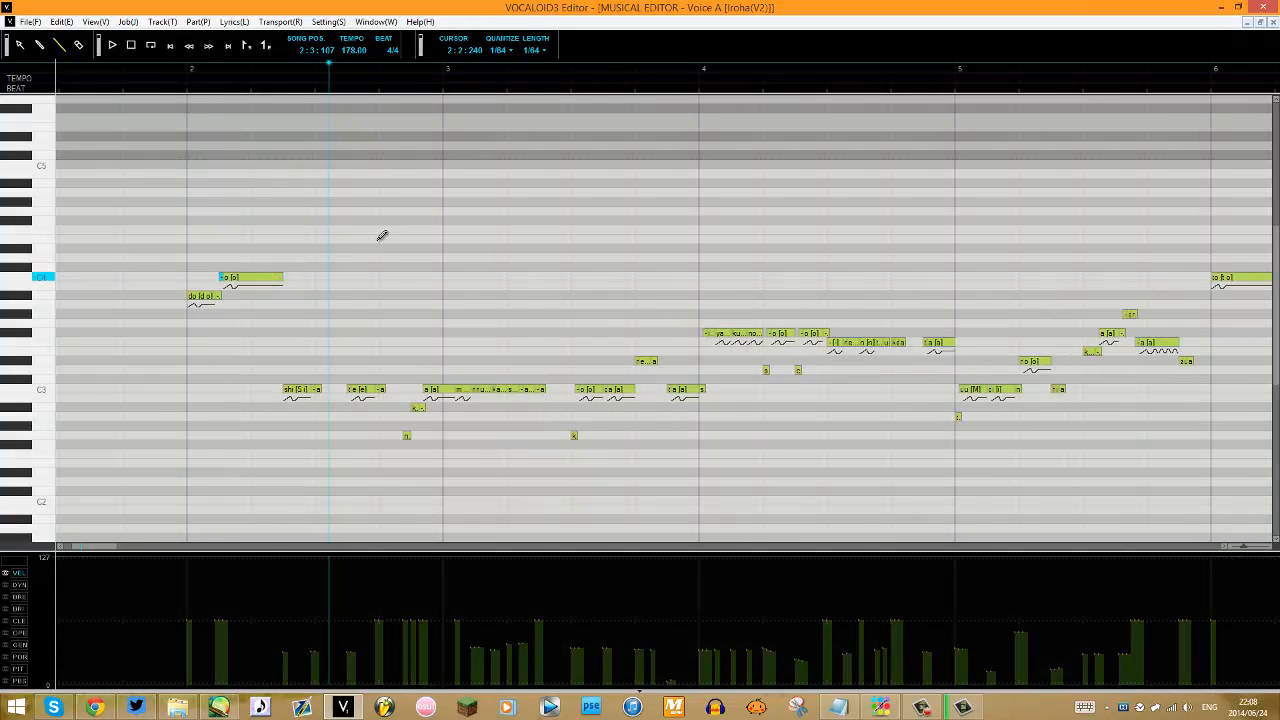
left_click(219, 296)
Play the measure 2 phrase twice, starting shortly before its first note.
left_click(141, 76)
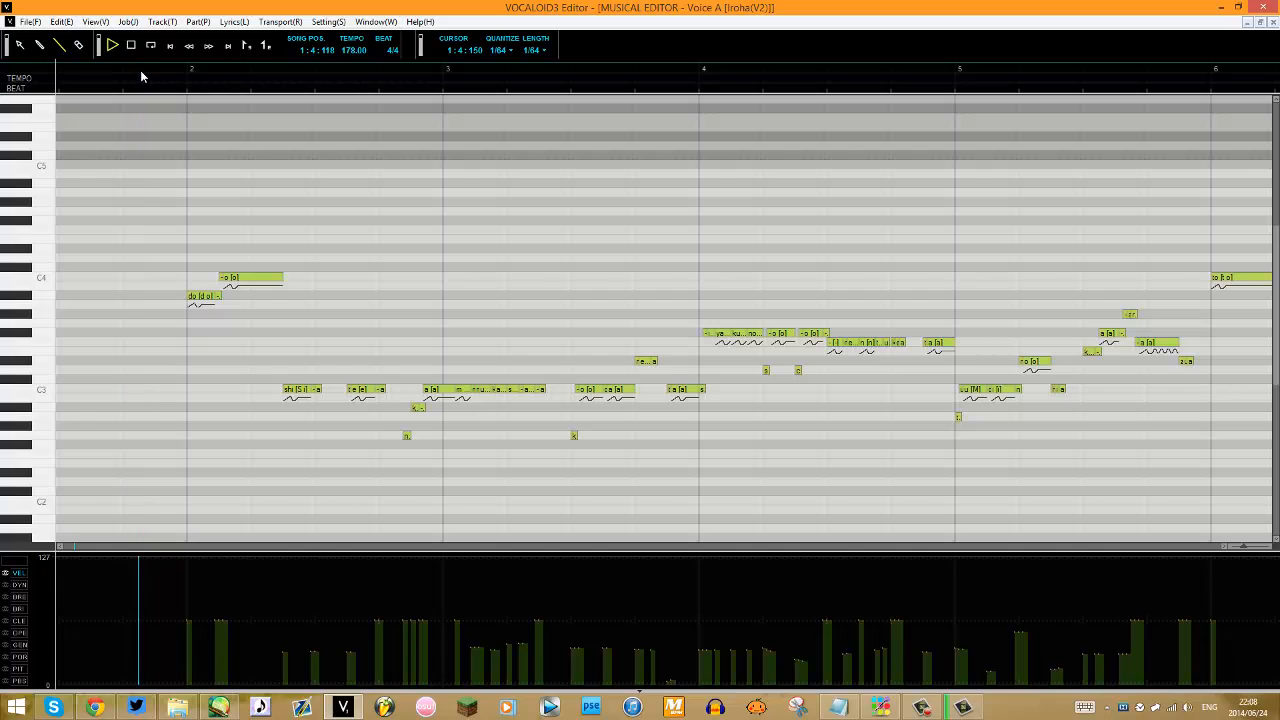
key("space")
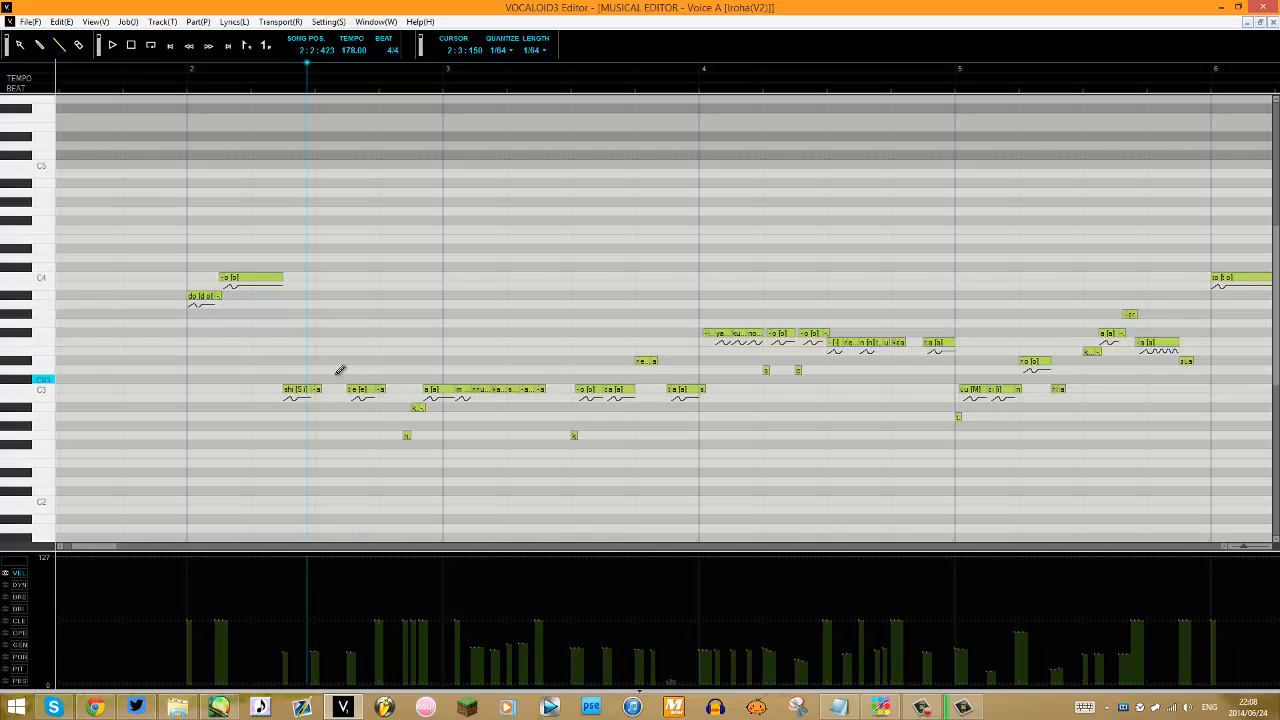
left_click(175, 64)
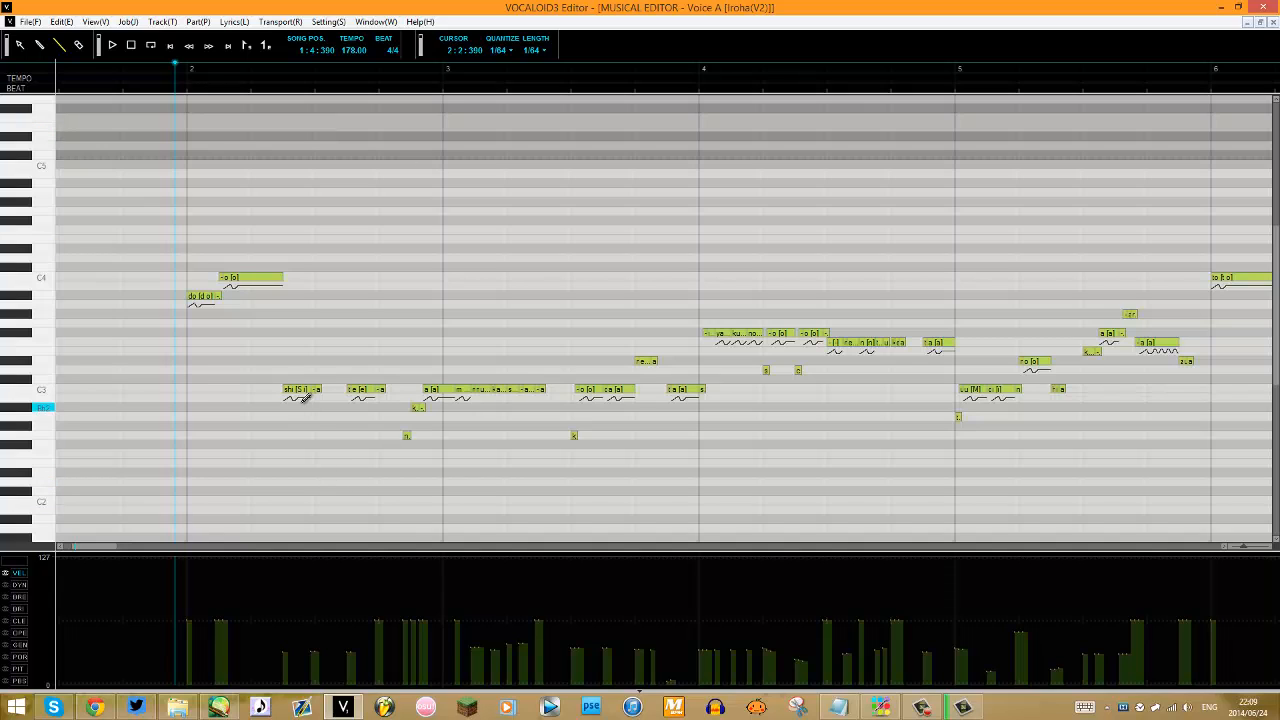
key("space")
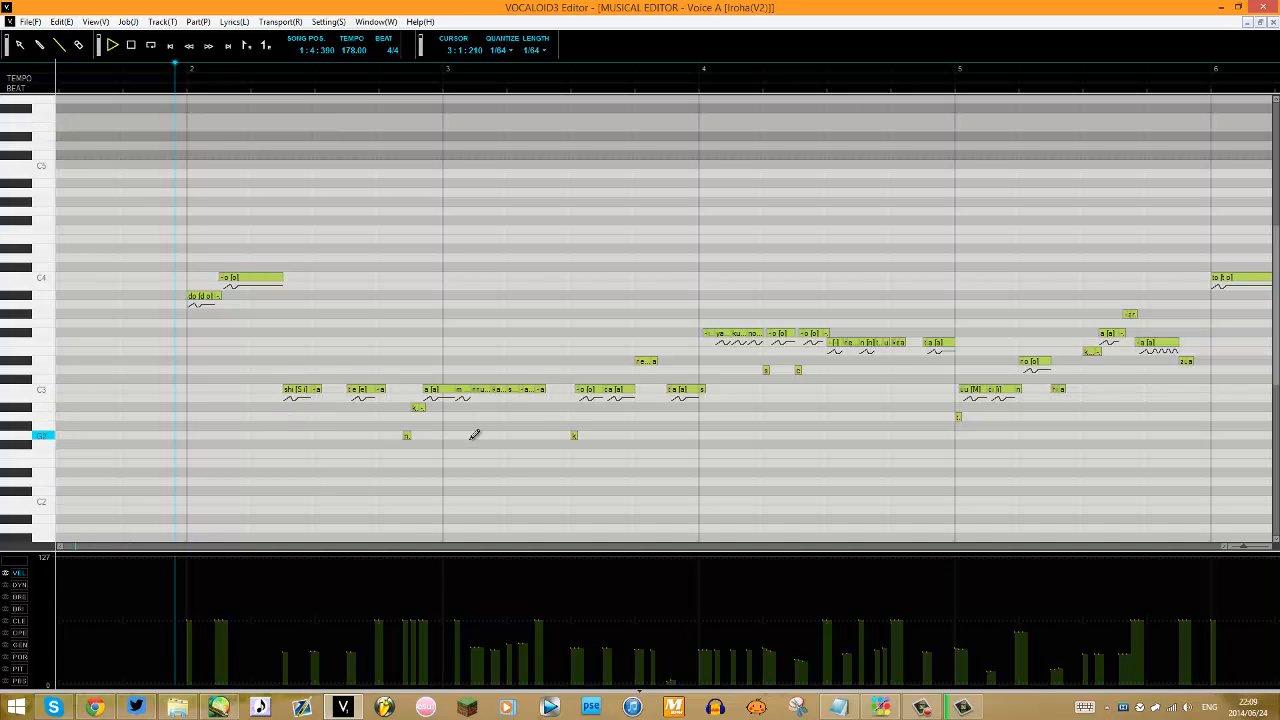
key("space")
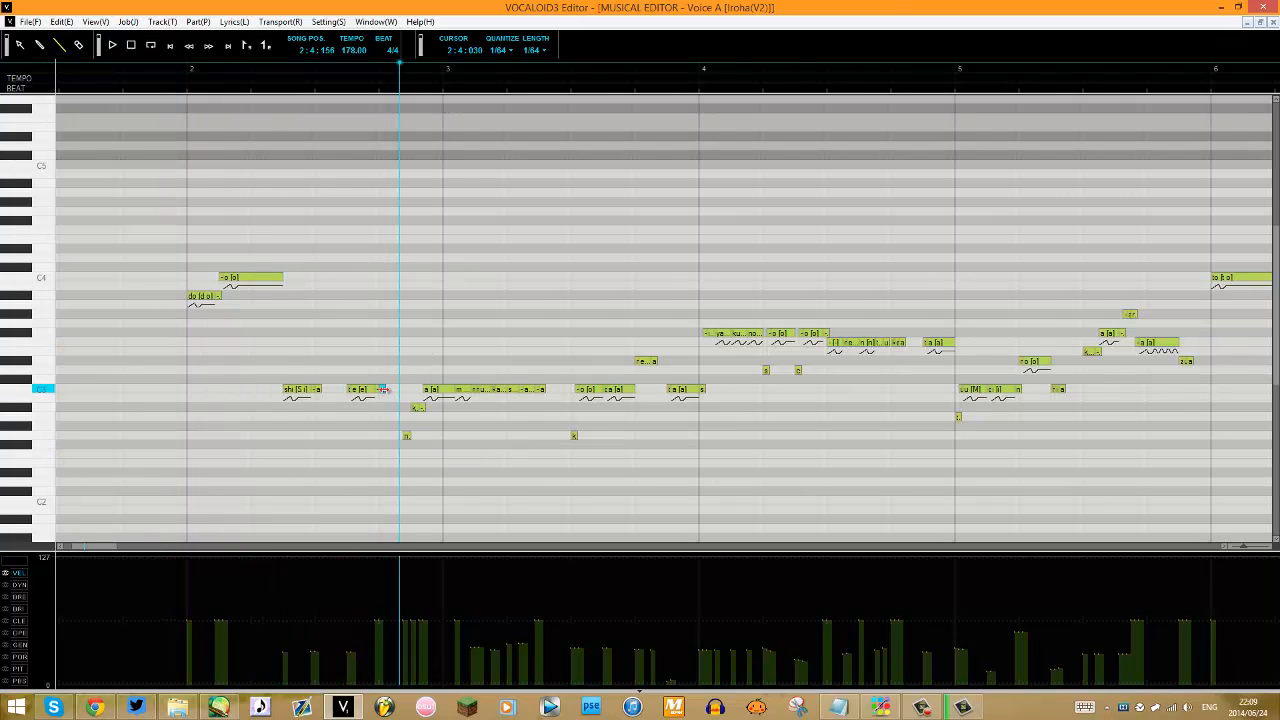
Temporarily lengthen the short C3 "a" note at 2:4:000, examine its lyric and phonetic in the note properties, and restore its length.
left_click_drag(383, 389, 430, 390)
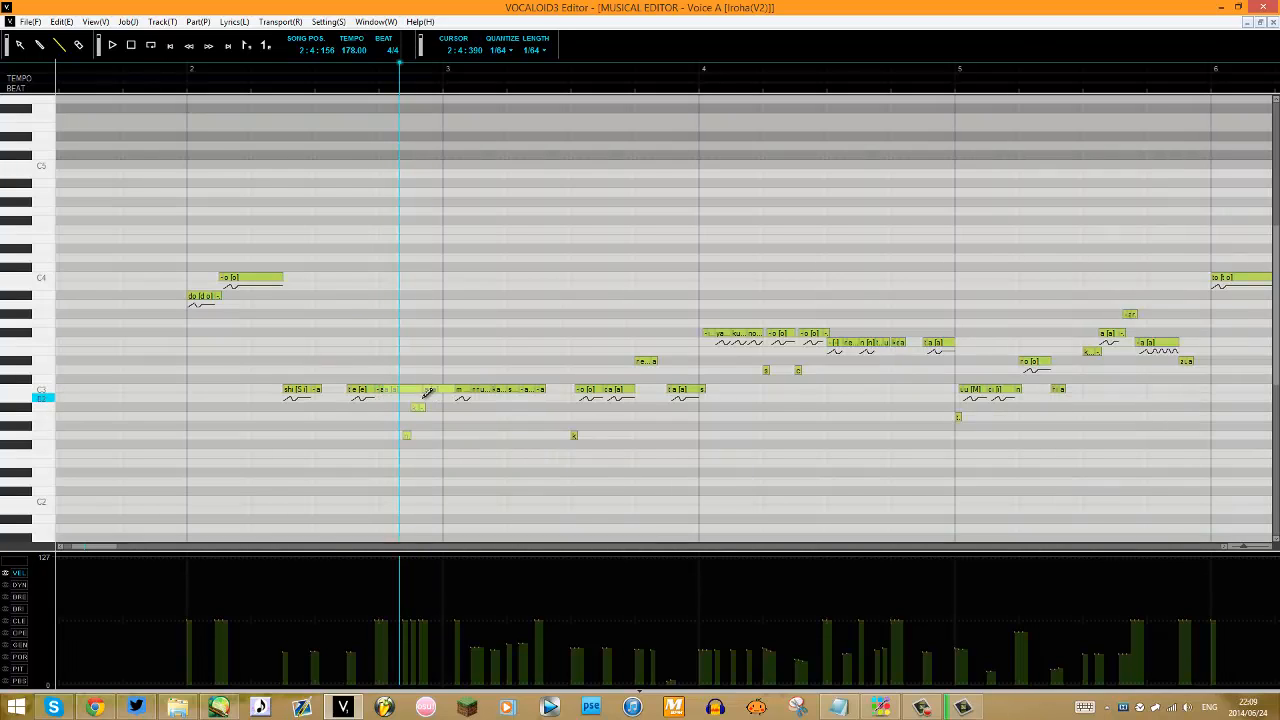
key("ctrl+z")
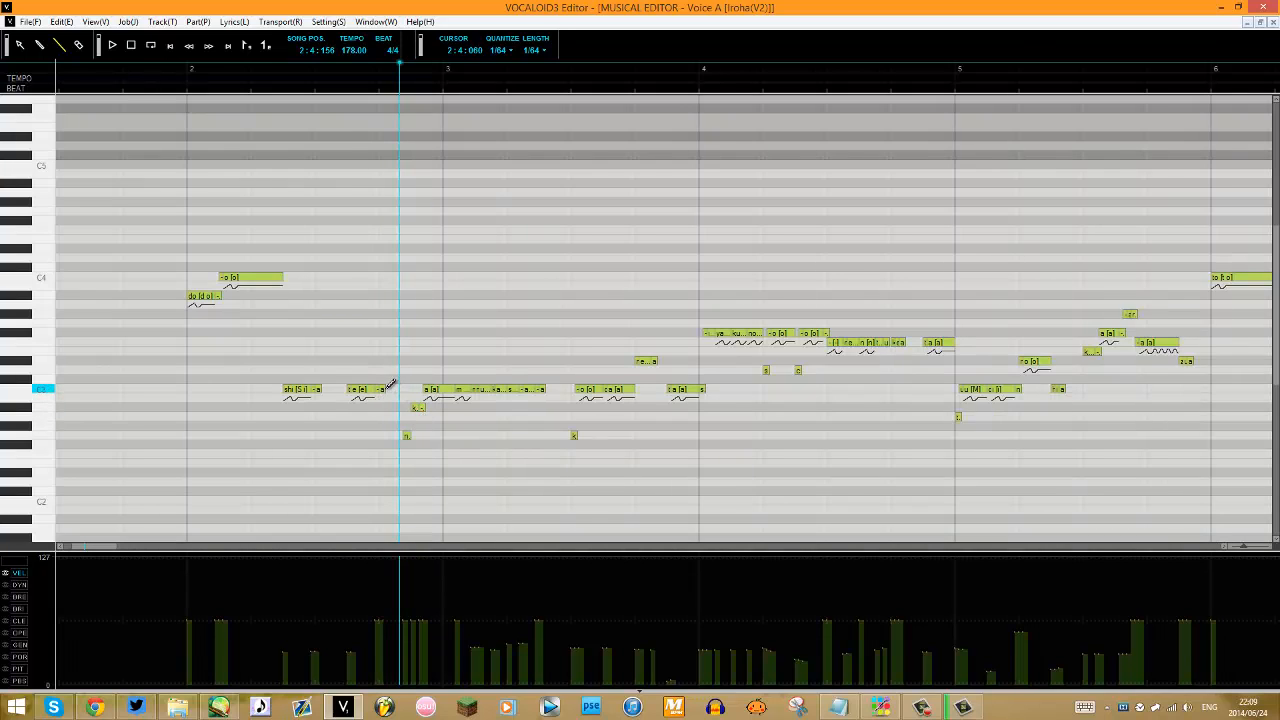
left_click(390, 389)
right_click(392, 389)
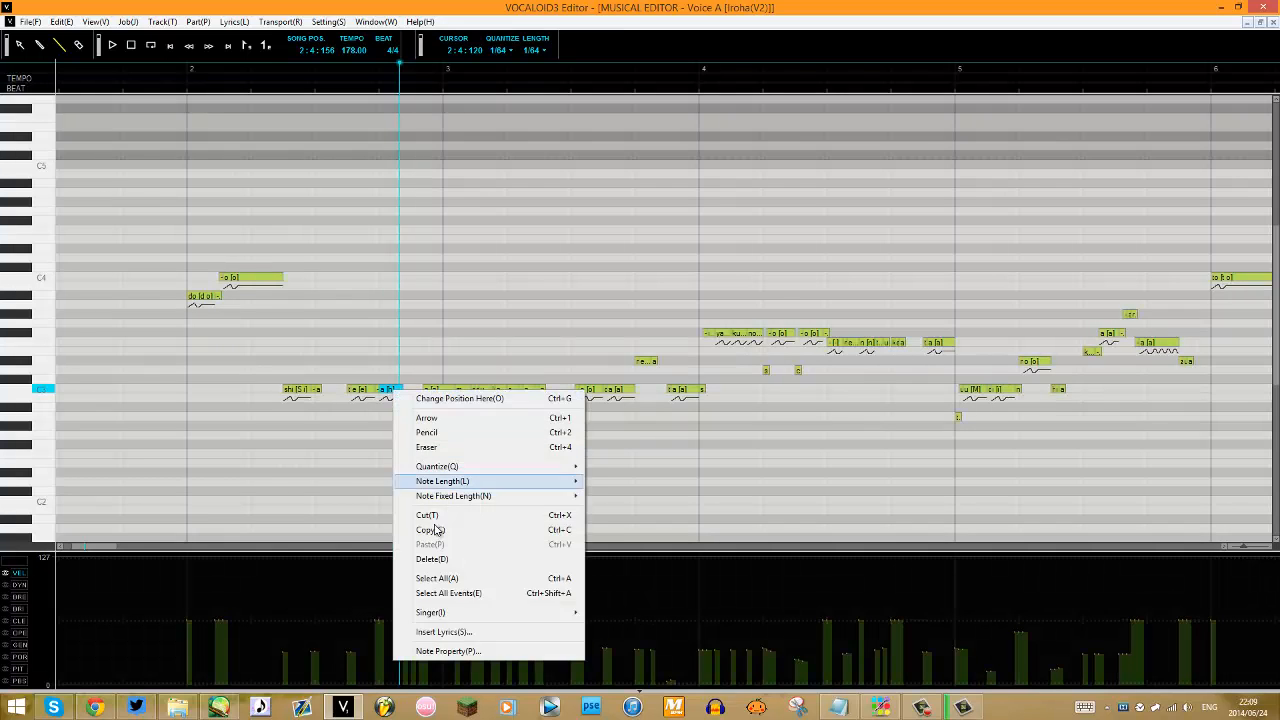
left_click(448, 651)
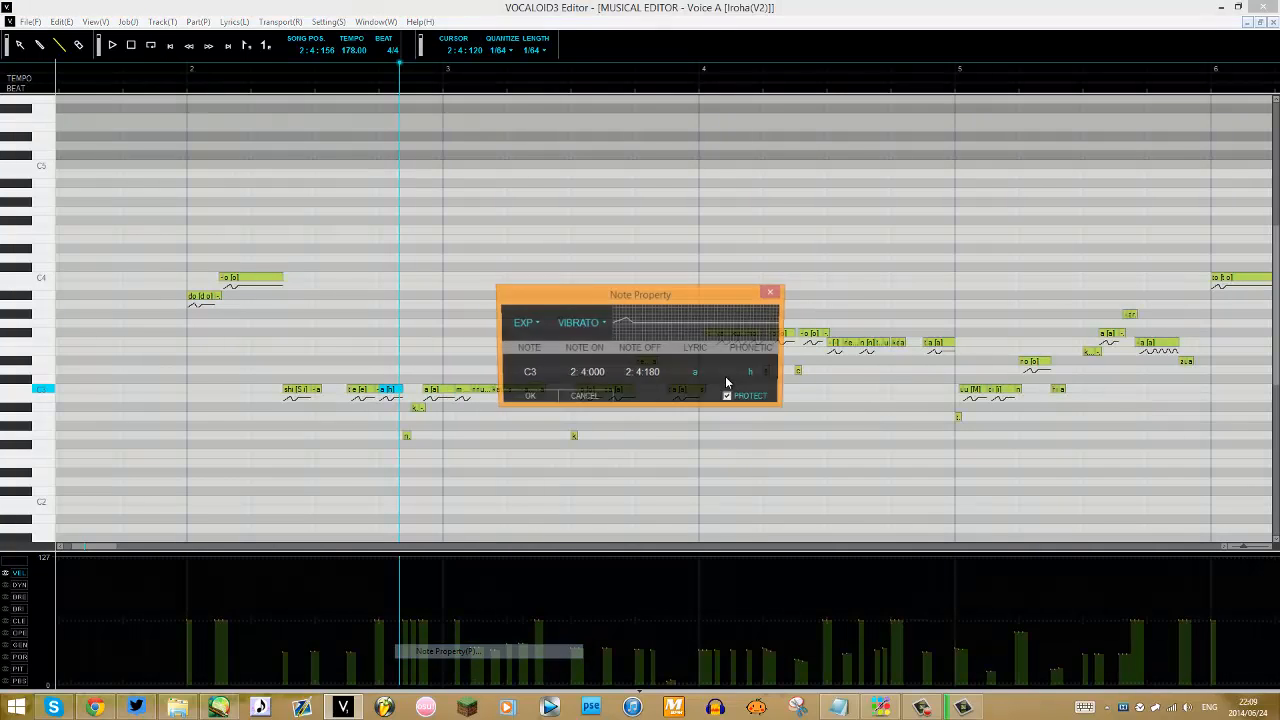
left_click(533, 398)
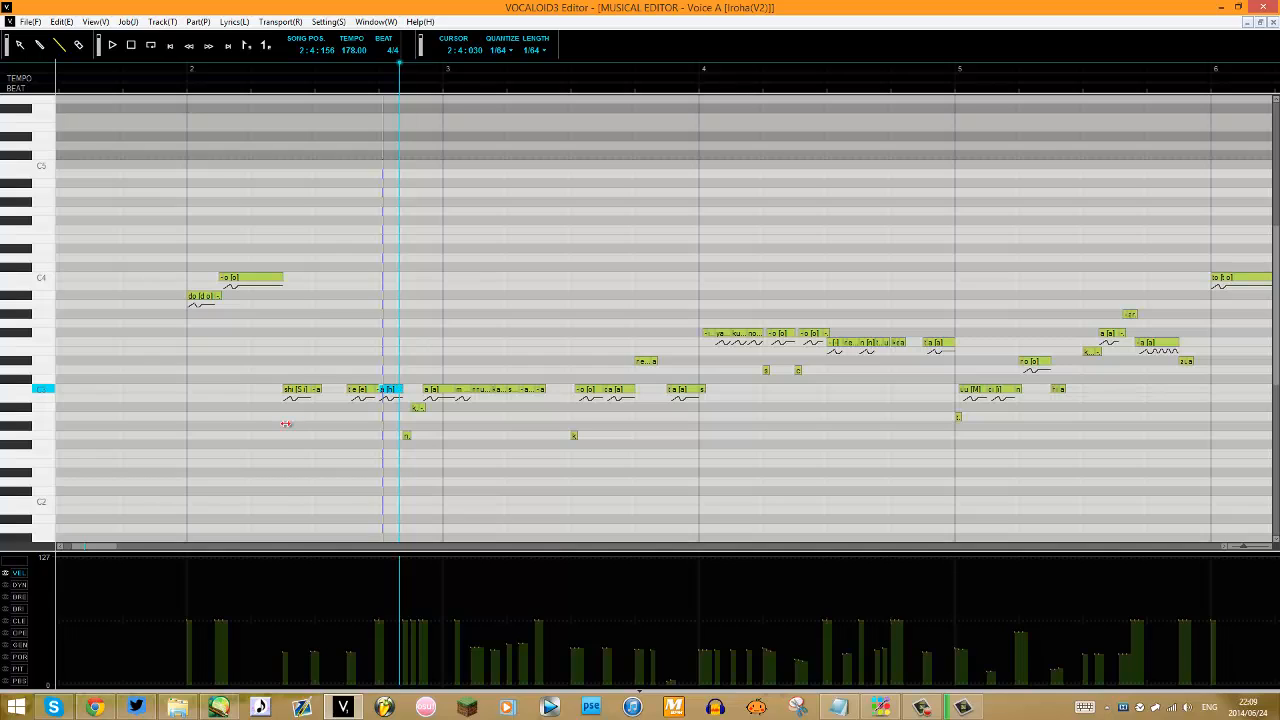
key("Delete")
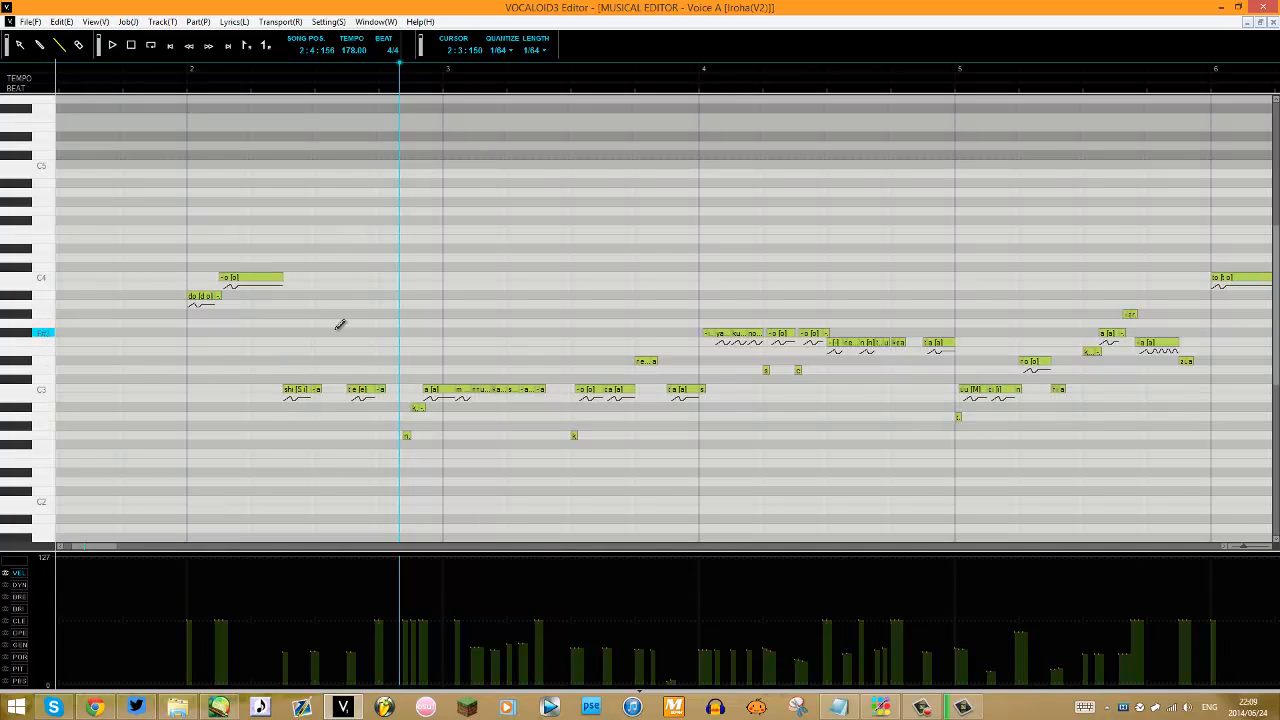
Play measure 2 from just before its first note to hear the short "a" notes.
left_click(158, 70)
key("space")
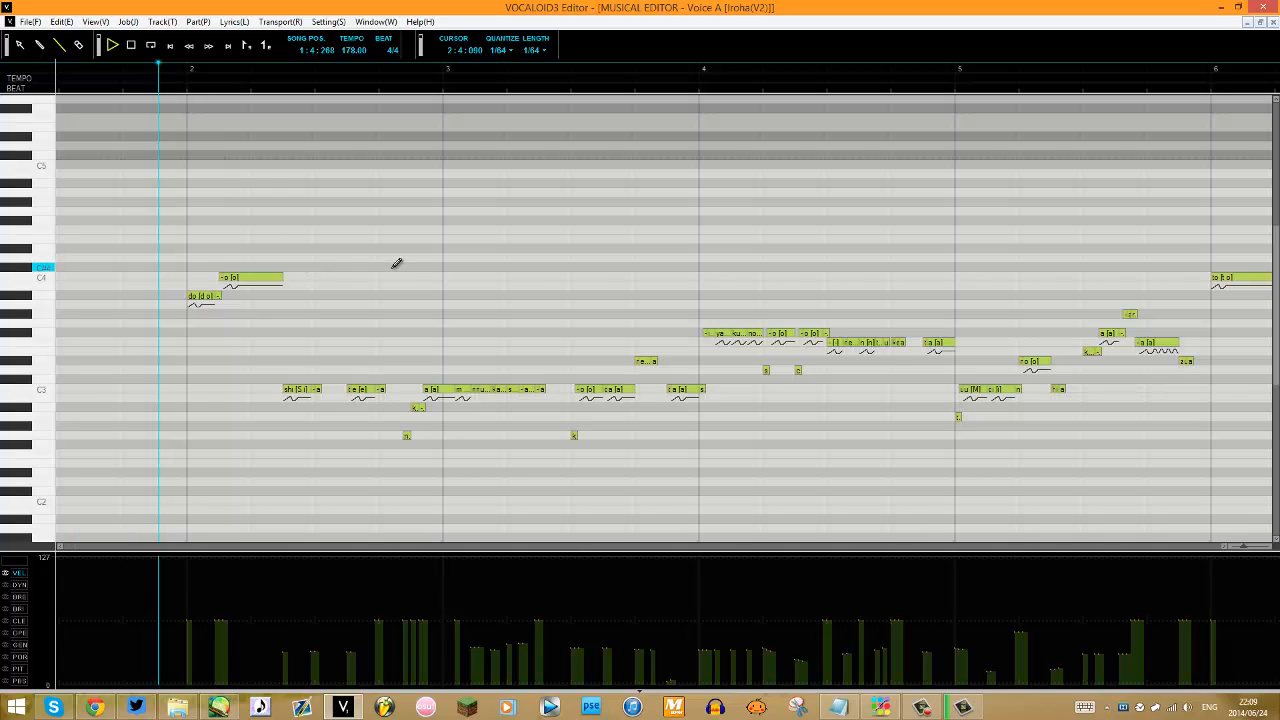
key("space")
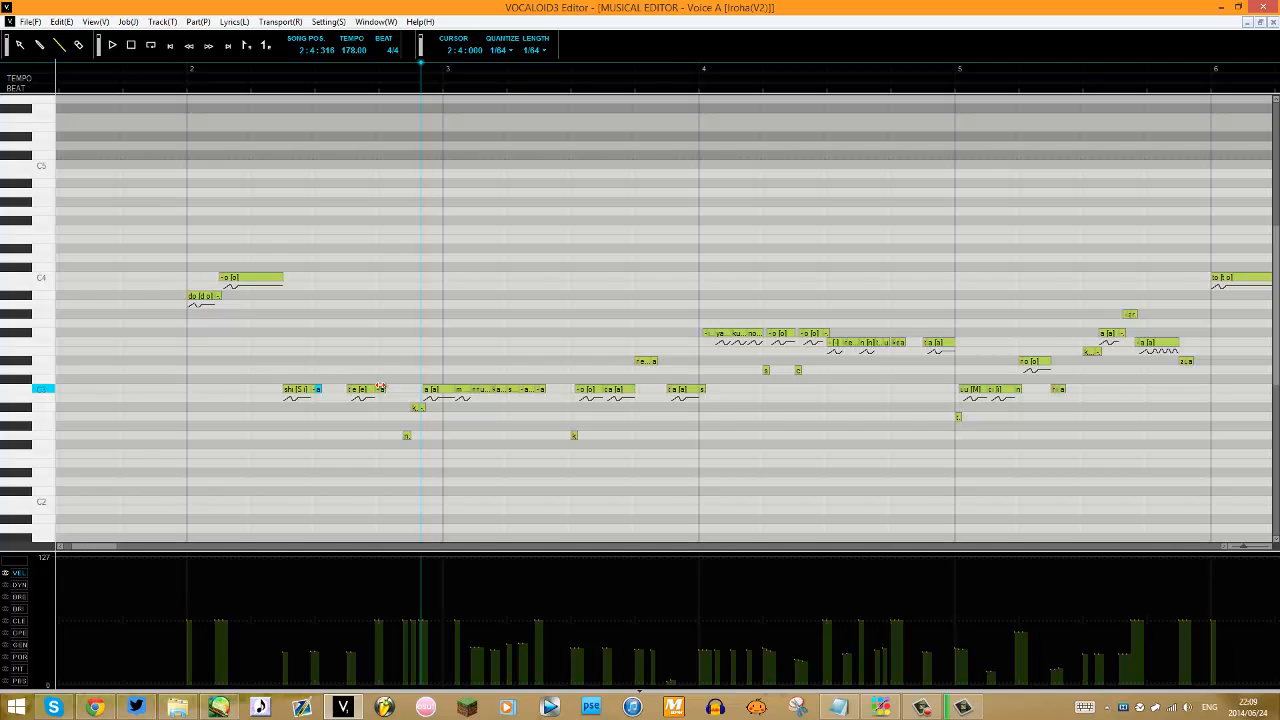
Switch the singer to Gachapoid(V2) and play measure 2 from just before its first note.
right_click(322, 464)
mouse_move(366, 420)
left_click(257, 446)
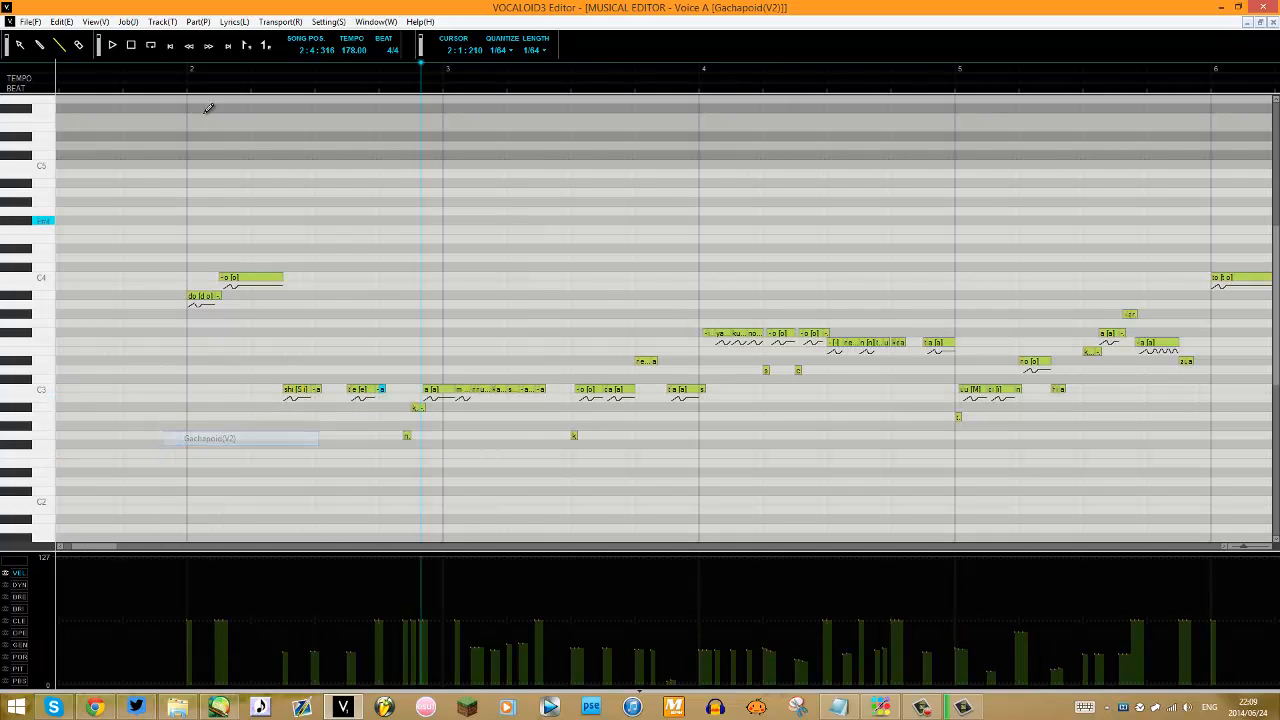
left_click(167, 73)
key("space")
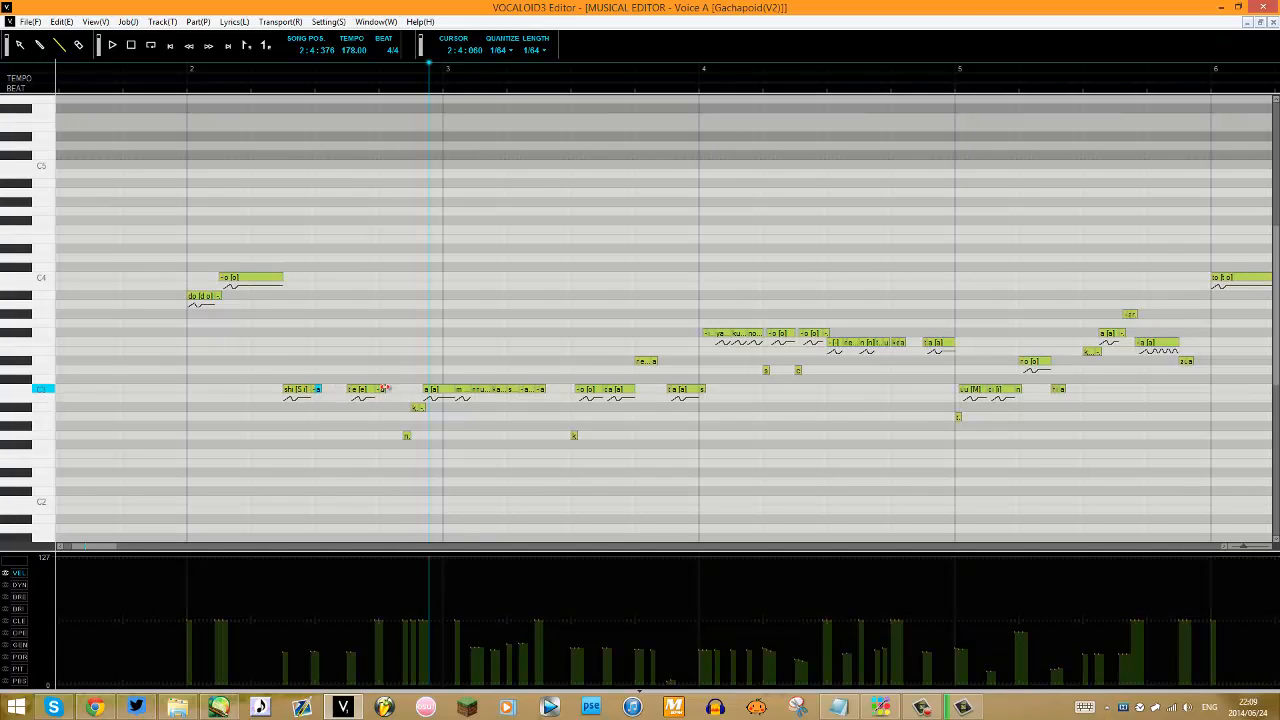
Switch the singer to Luka_JPN(V2) and play measure 2 twice from just before its first note.
right_click(343, 404)
mouse_move(409, 634)
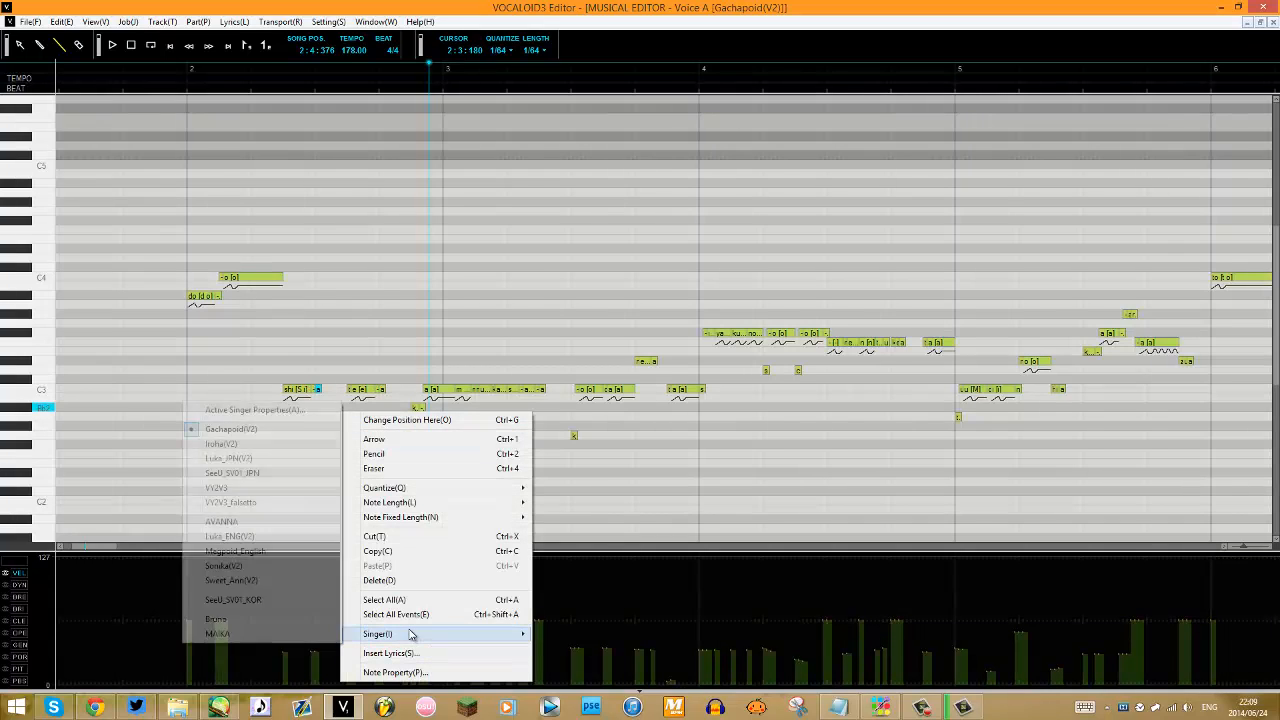
left_click(282, 457)
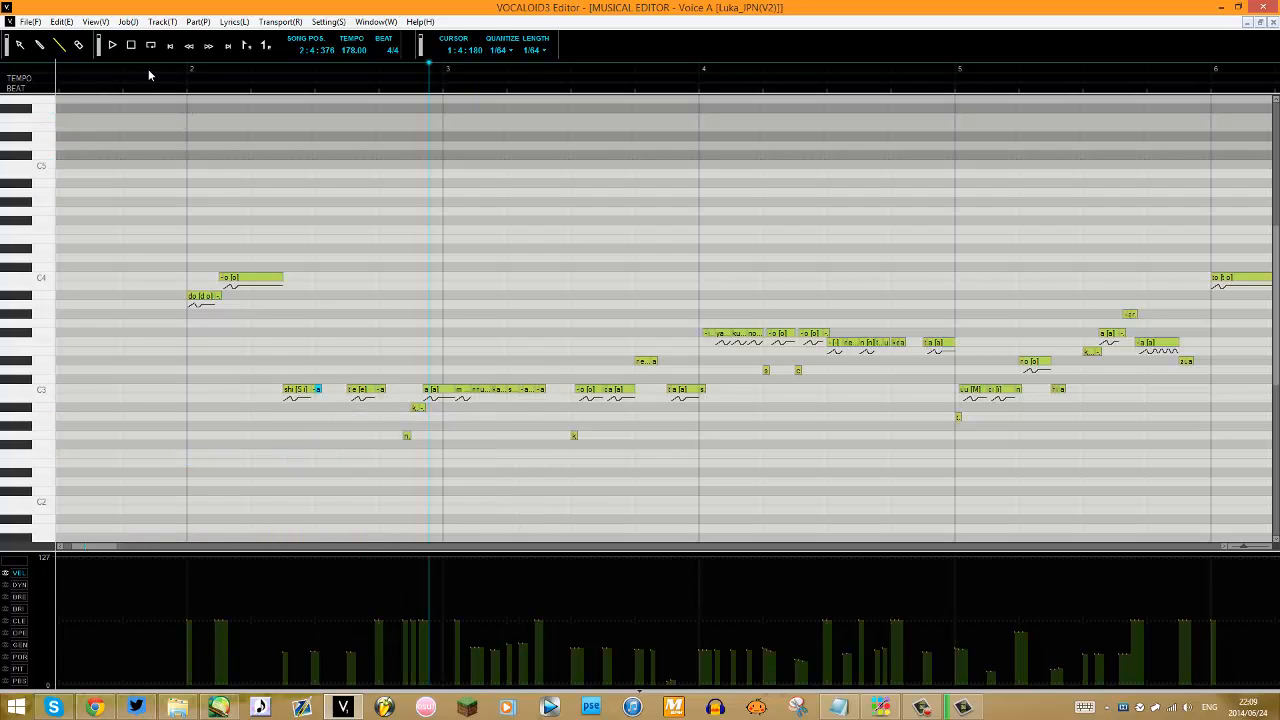
left_click(148, 74)
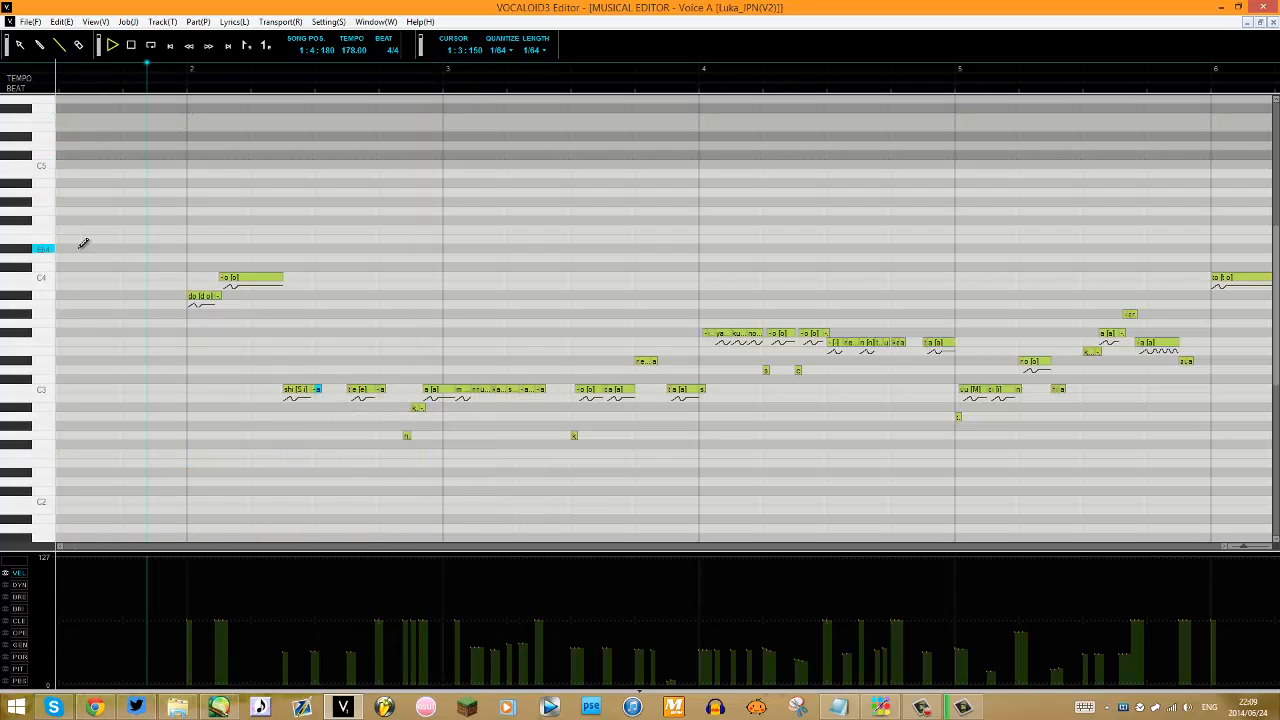
key("space")
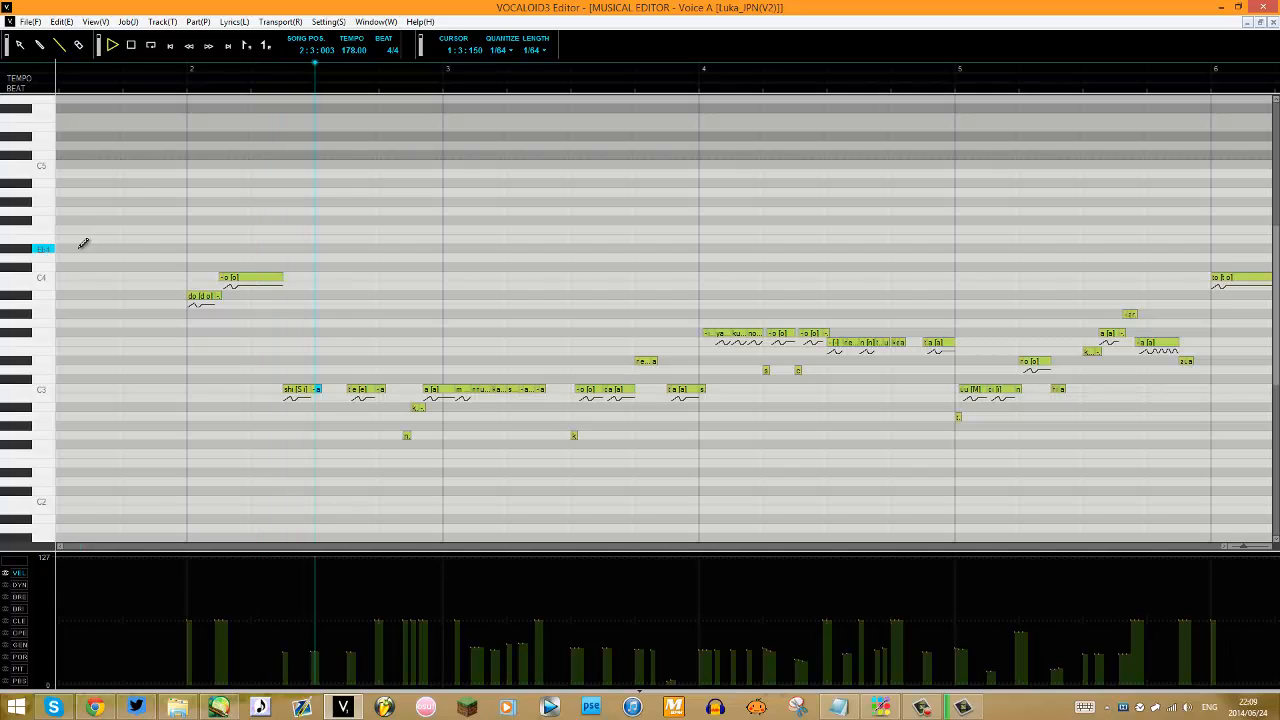
key("space")
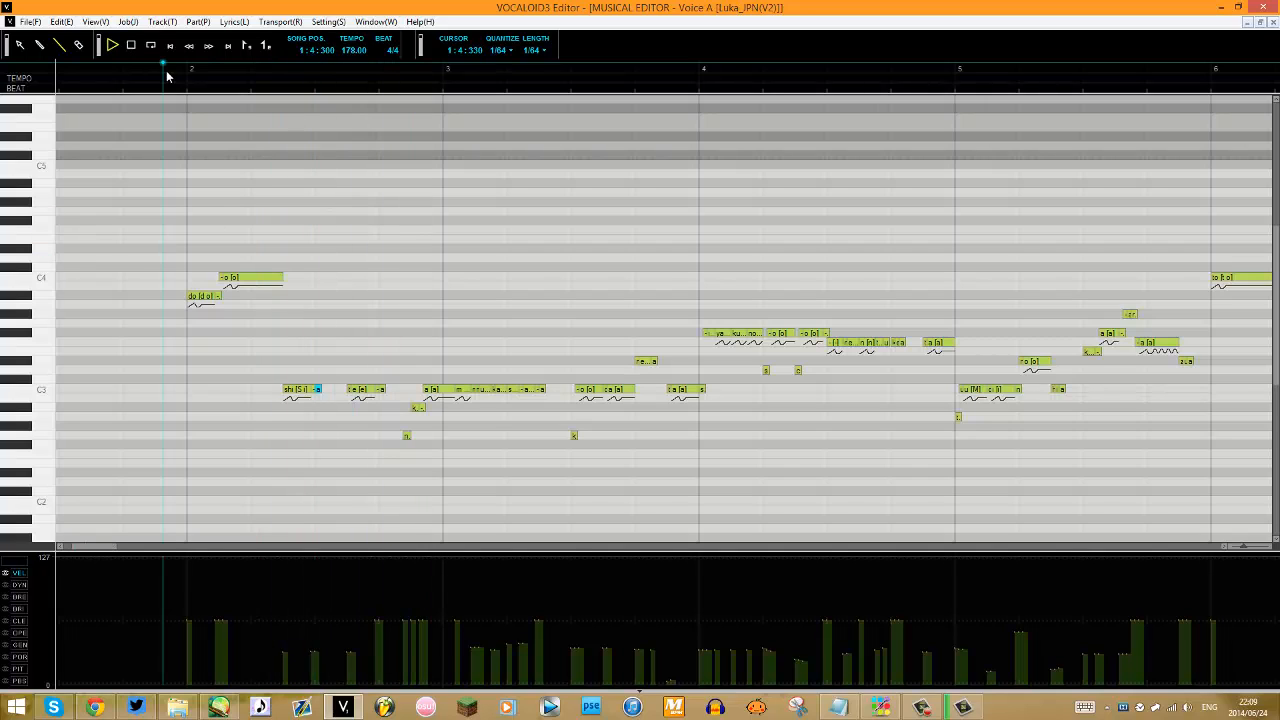
key("space")
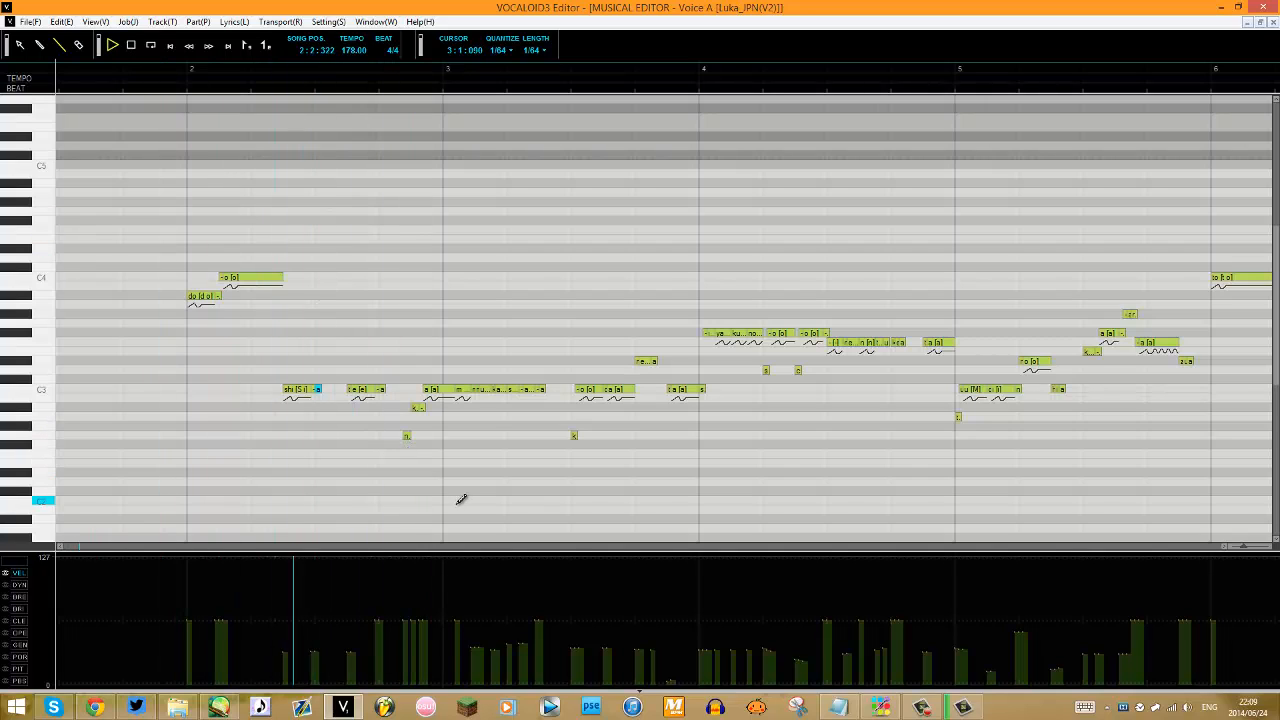
Replace the short C3 "a" note after "shi" in measure 2 with a short note using the lyric "-".
left_click(318, 389)
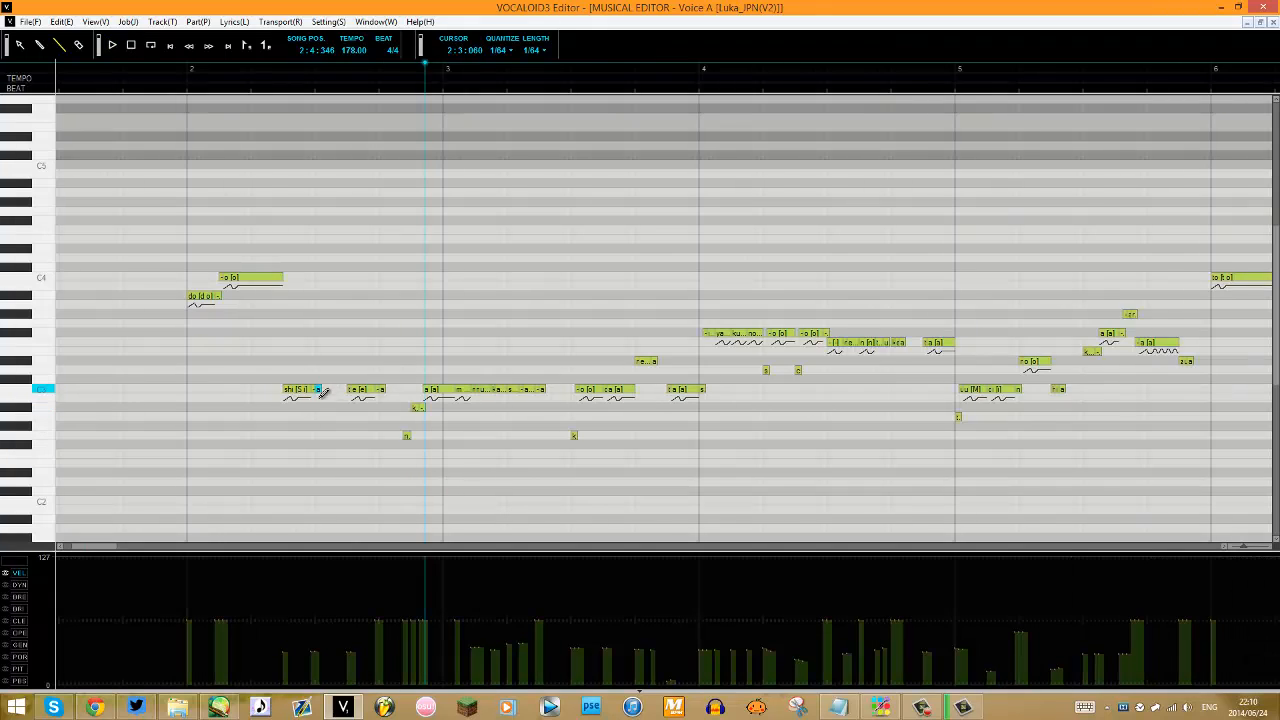
left_click(322, 406)
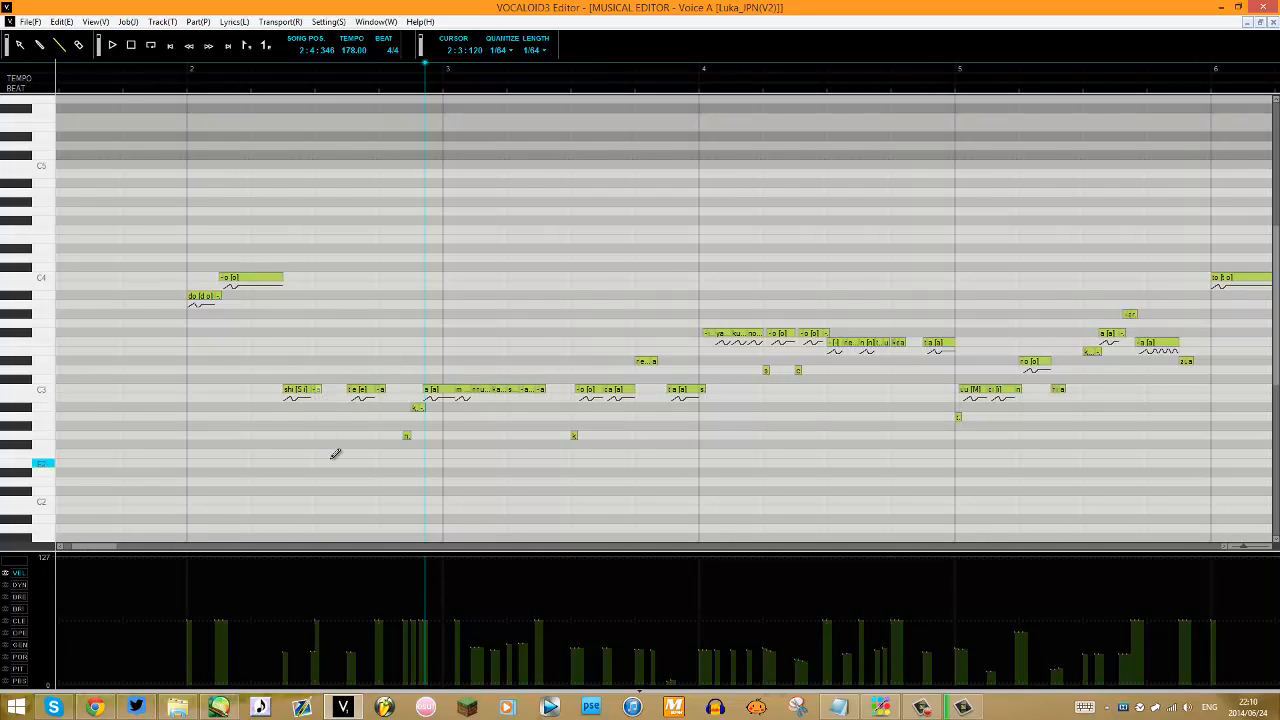
Switch the singer to SeeU_SV01_JPN and play measure 2 from just before its first note.
left_click(381, 390)
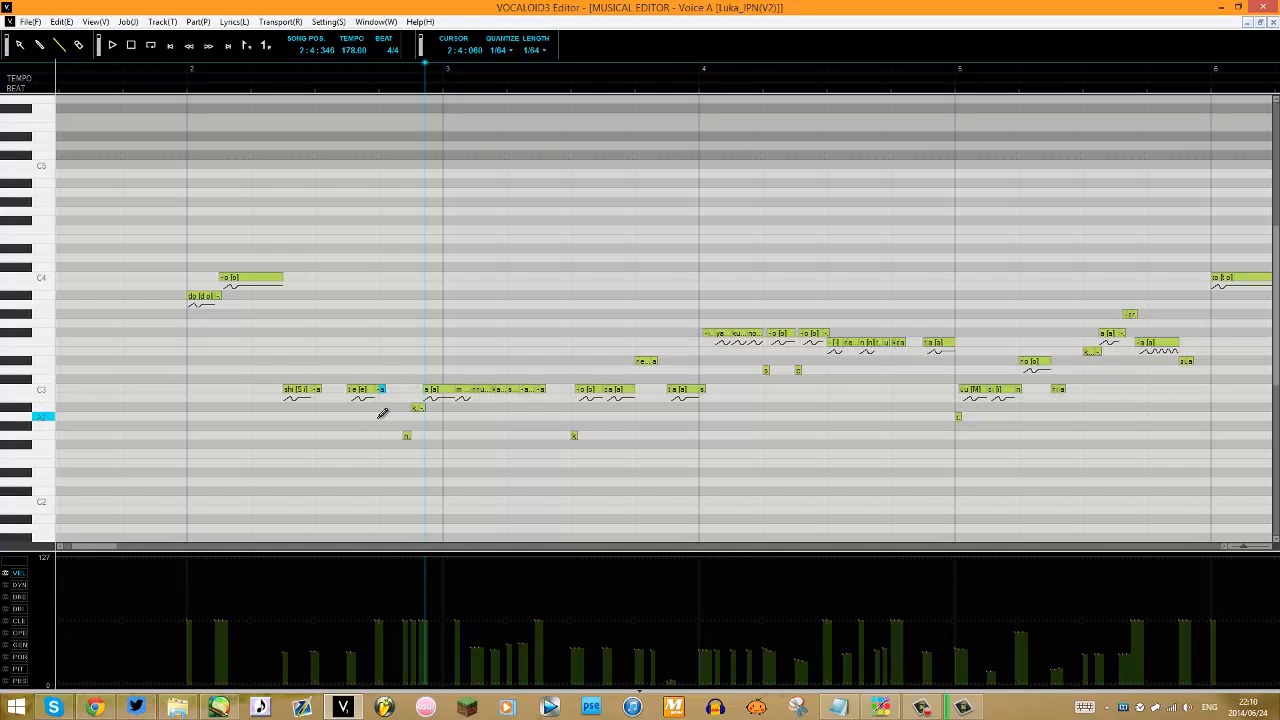
right_click(349, 414)
mouse_move(423, 638)
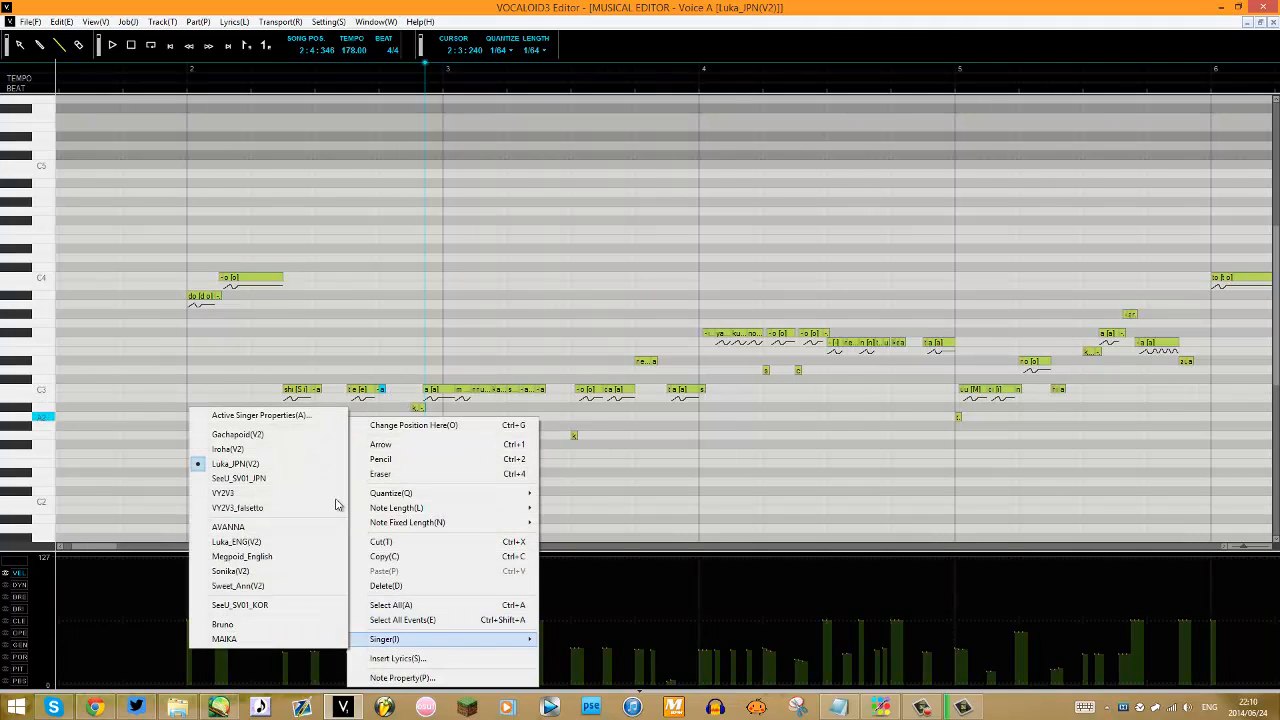
left_click(245, 478)
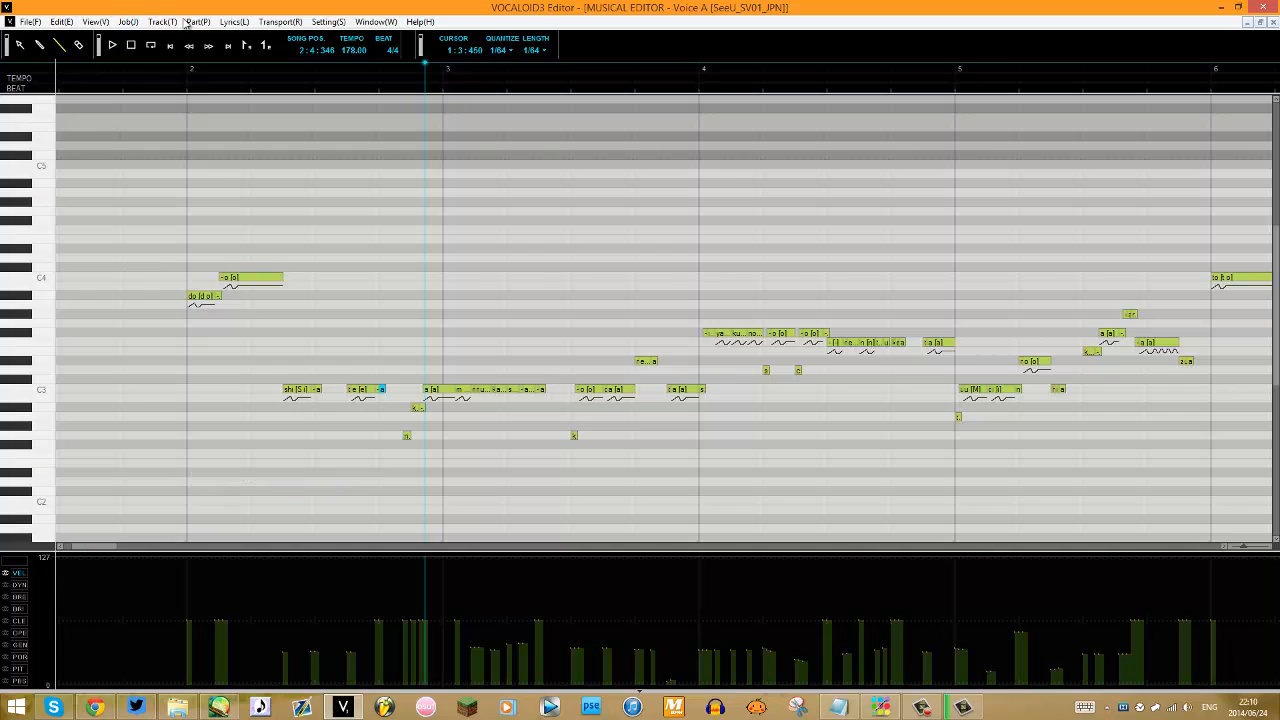
left_click(171, 68)
key("space")
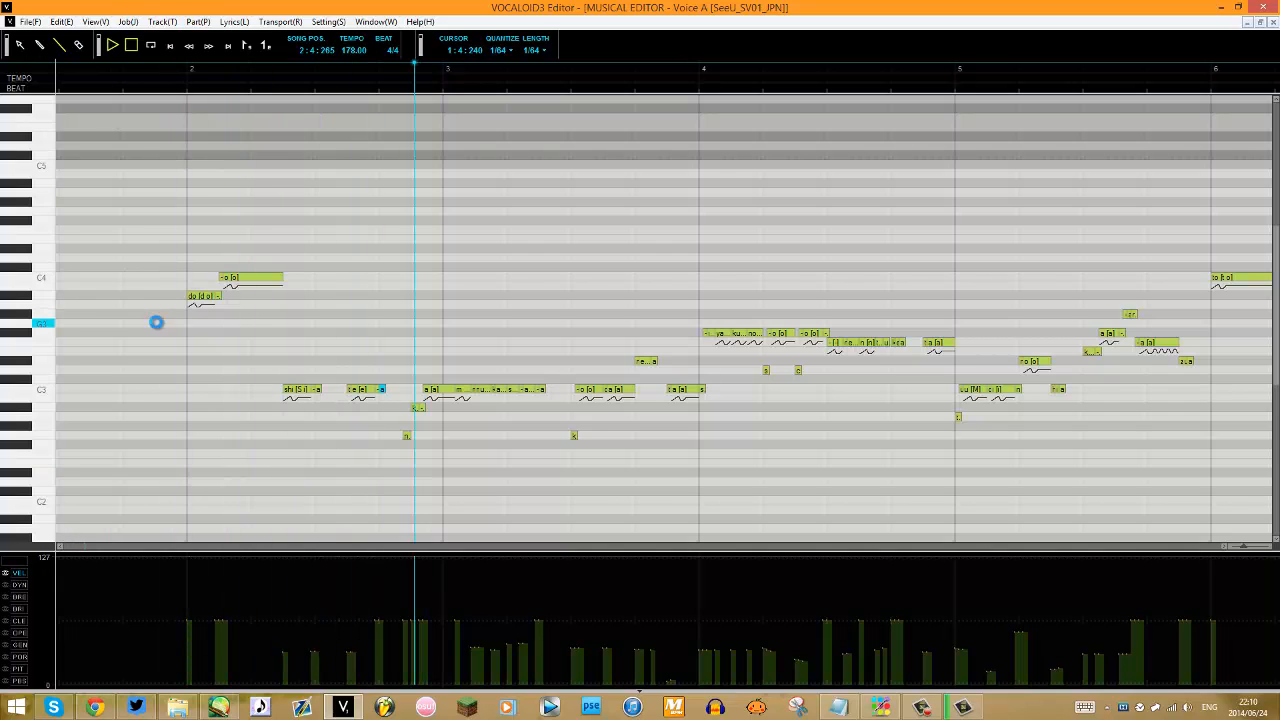
key("space")
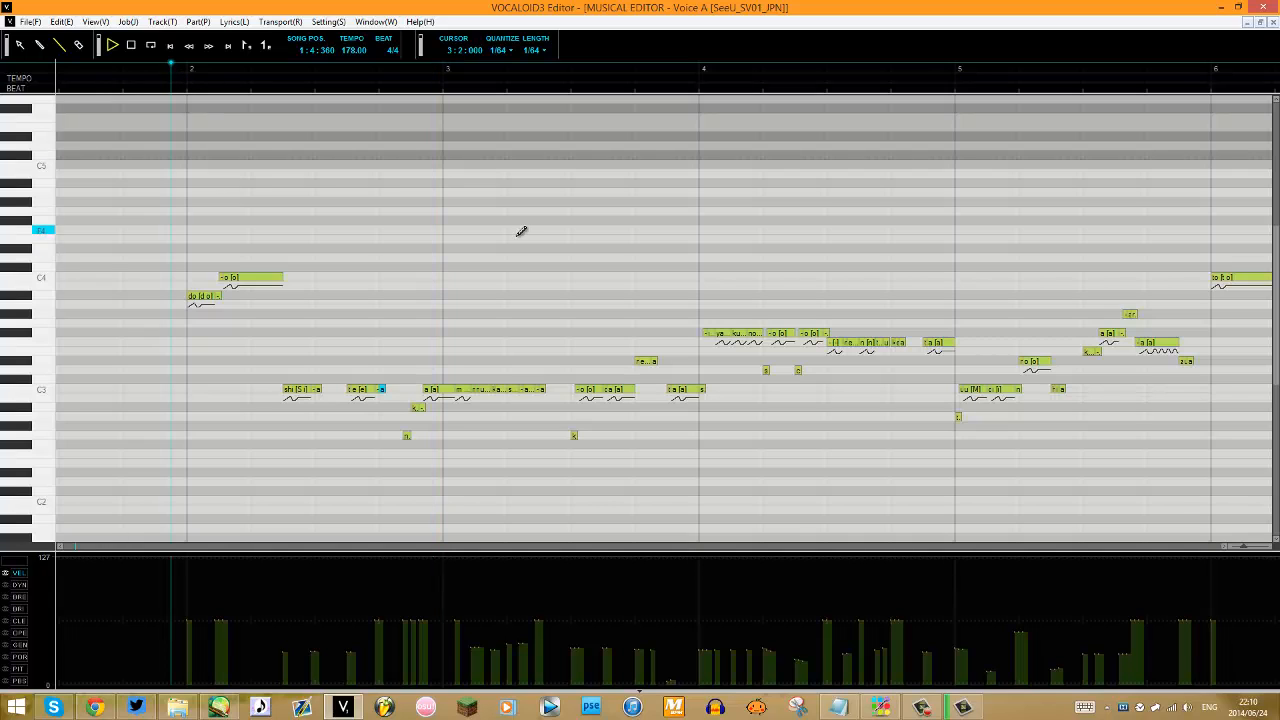
key("space")
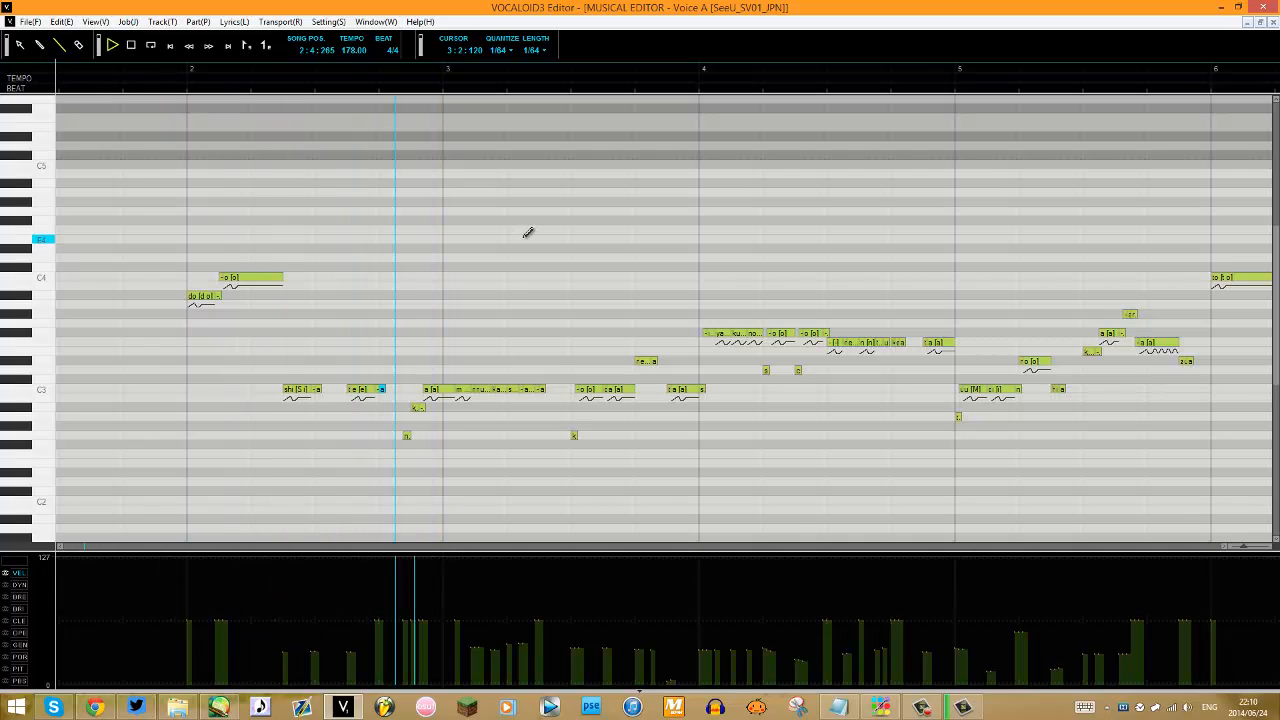
Switch the singer to VY2V3 and play measure 2 from just before its first note.
right_click(213, 471)
mouse_move(290, 422)
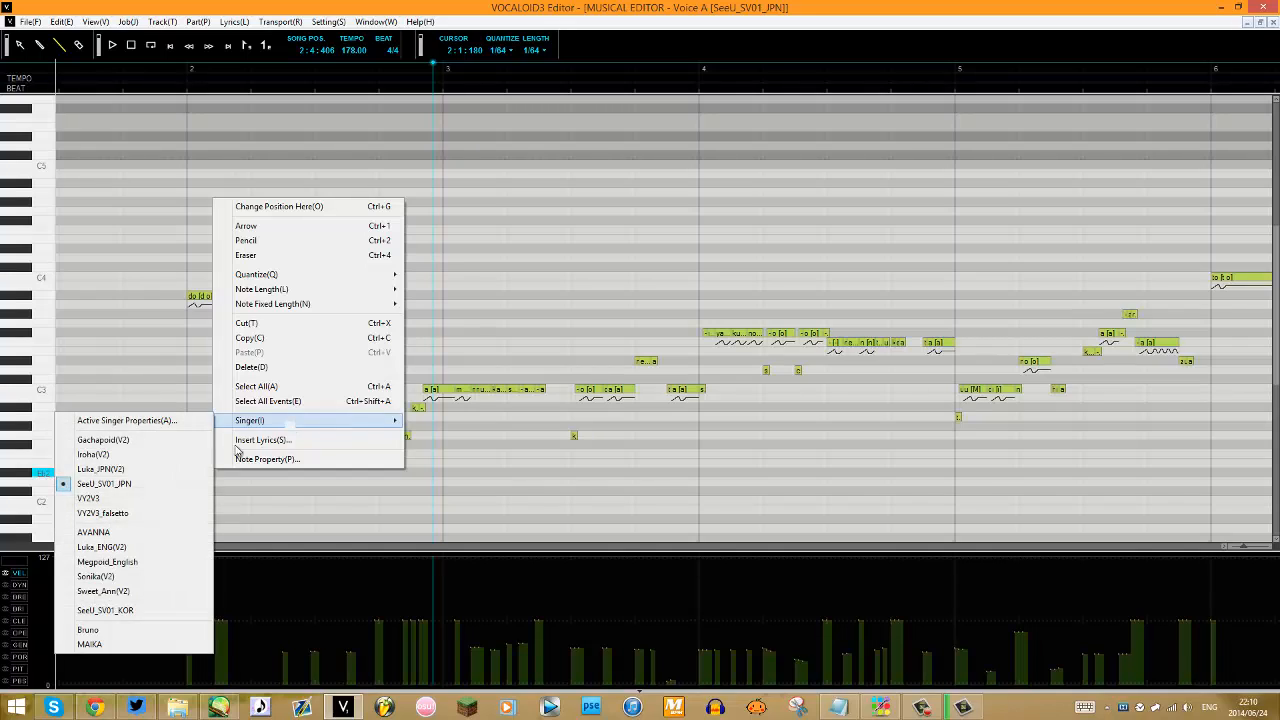
left_click(168, 498)
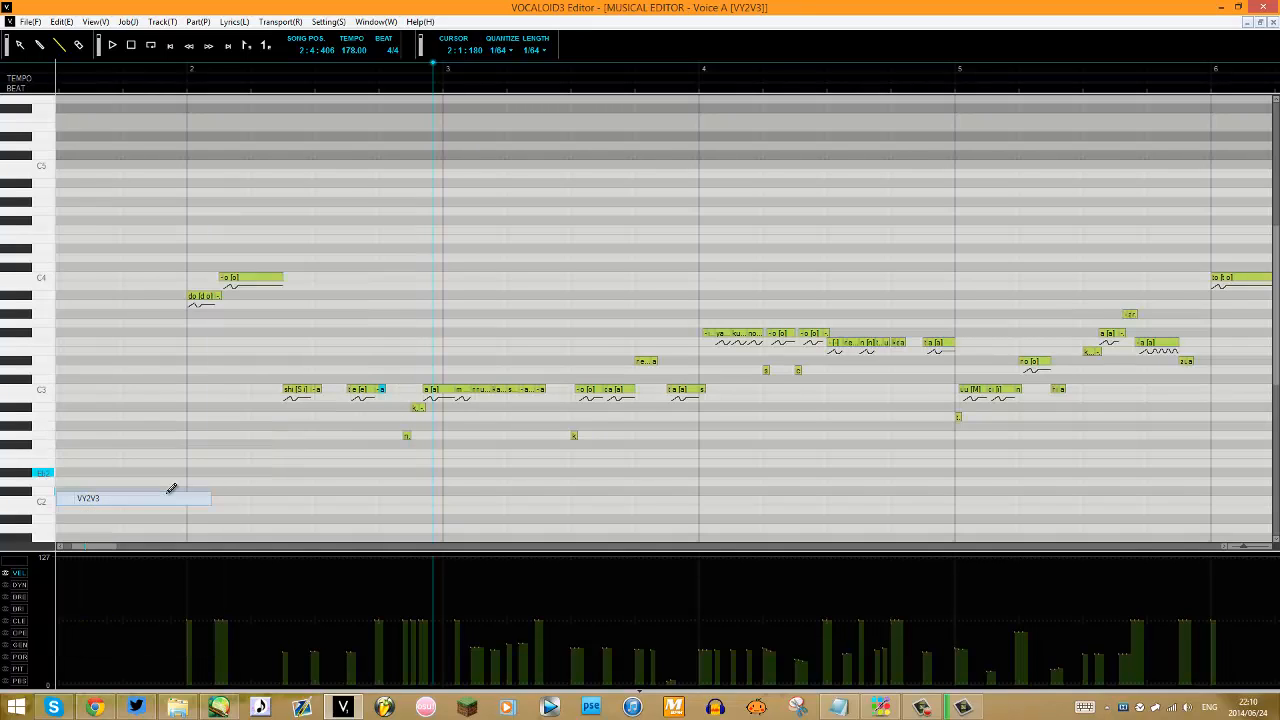
left_click(172, 74)
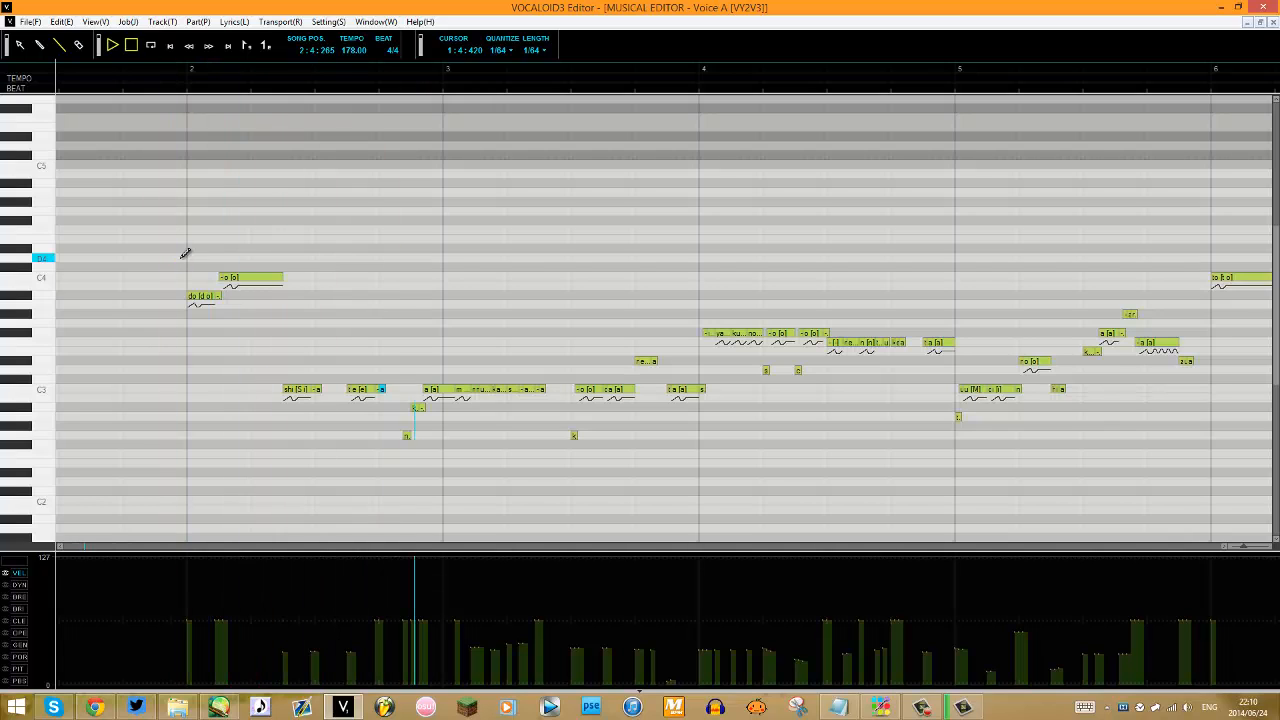
key("space")
Switch the singer to VY2V3_falsetto and play measure 2 from just before its first note.
right_click(344, 490)
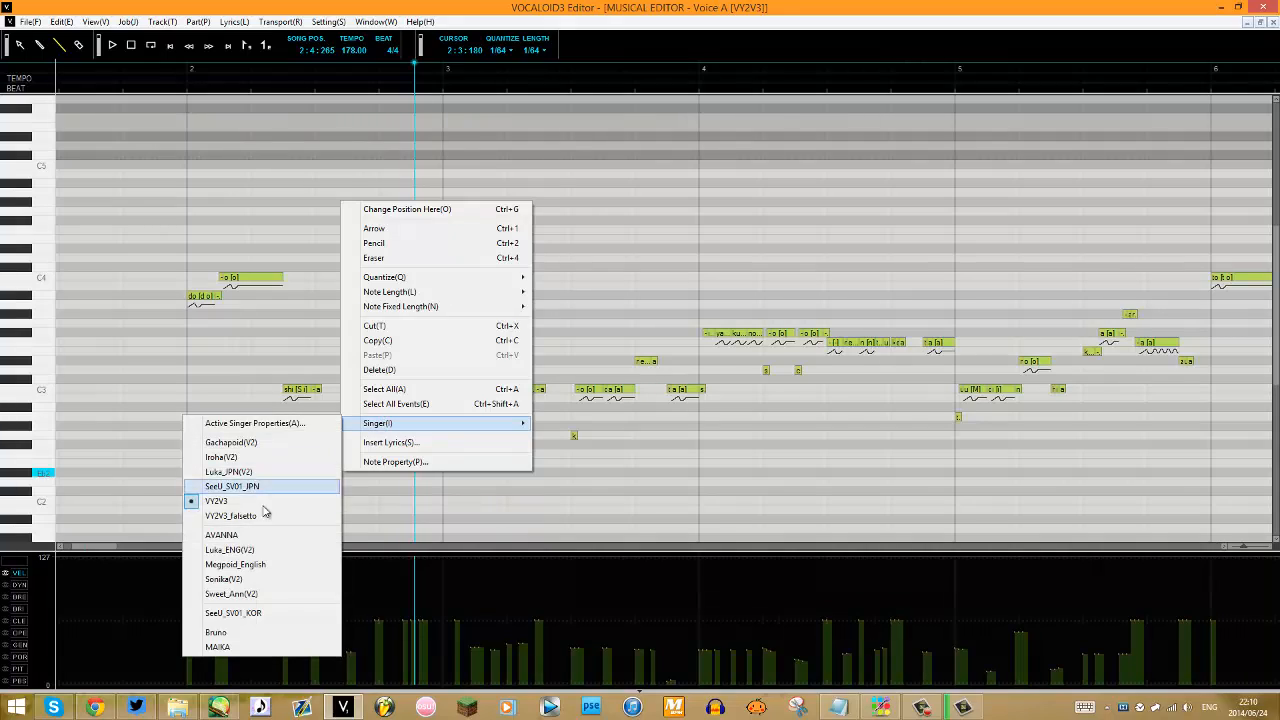
left_click(265, 455)
left_click(175, 75)
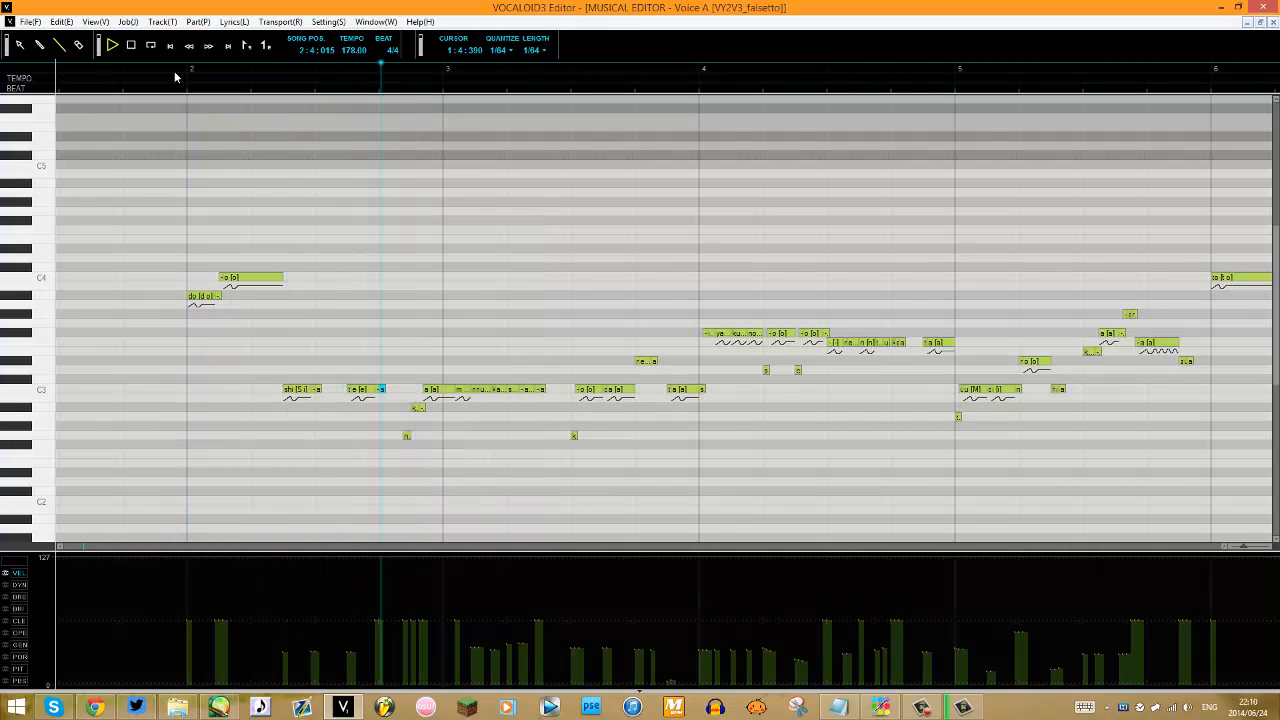
key("space")
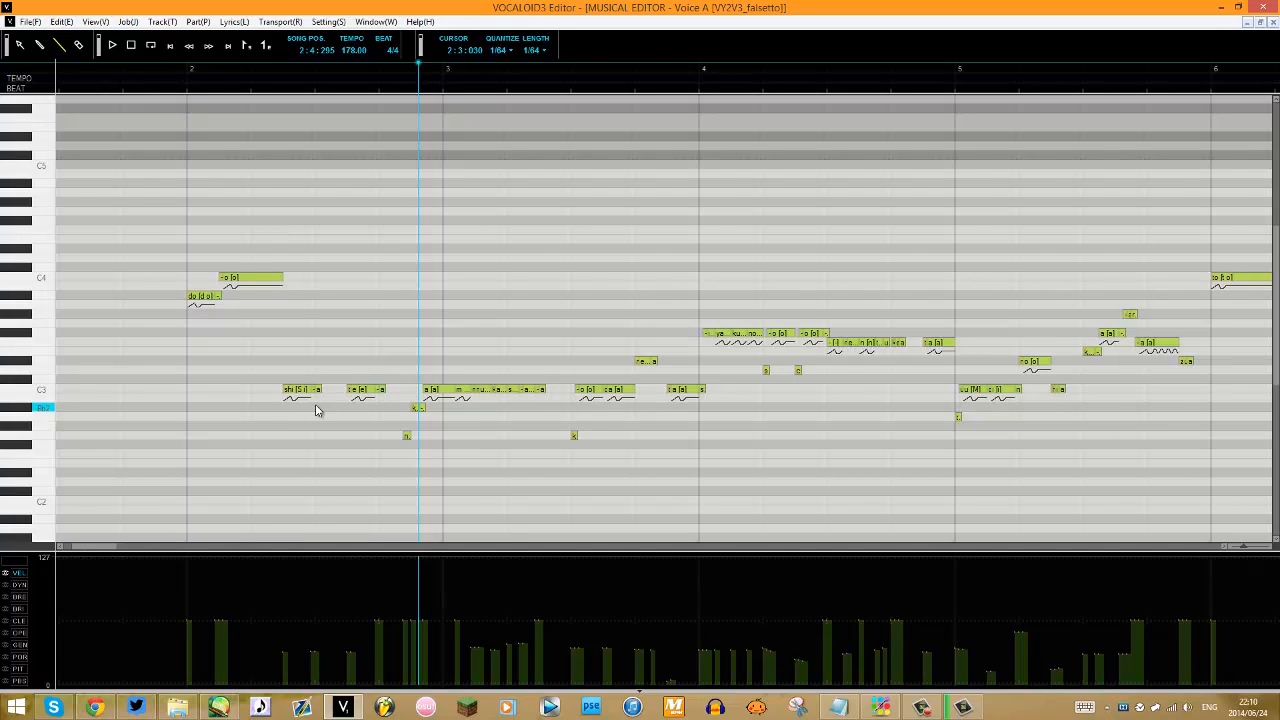
Switch the singer to Iroha(V2).
right_click(316, 410)
mouse_move(360, 627)
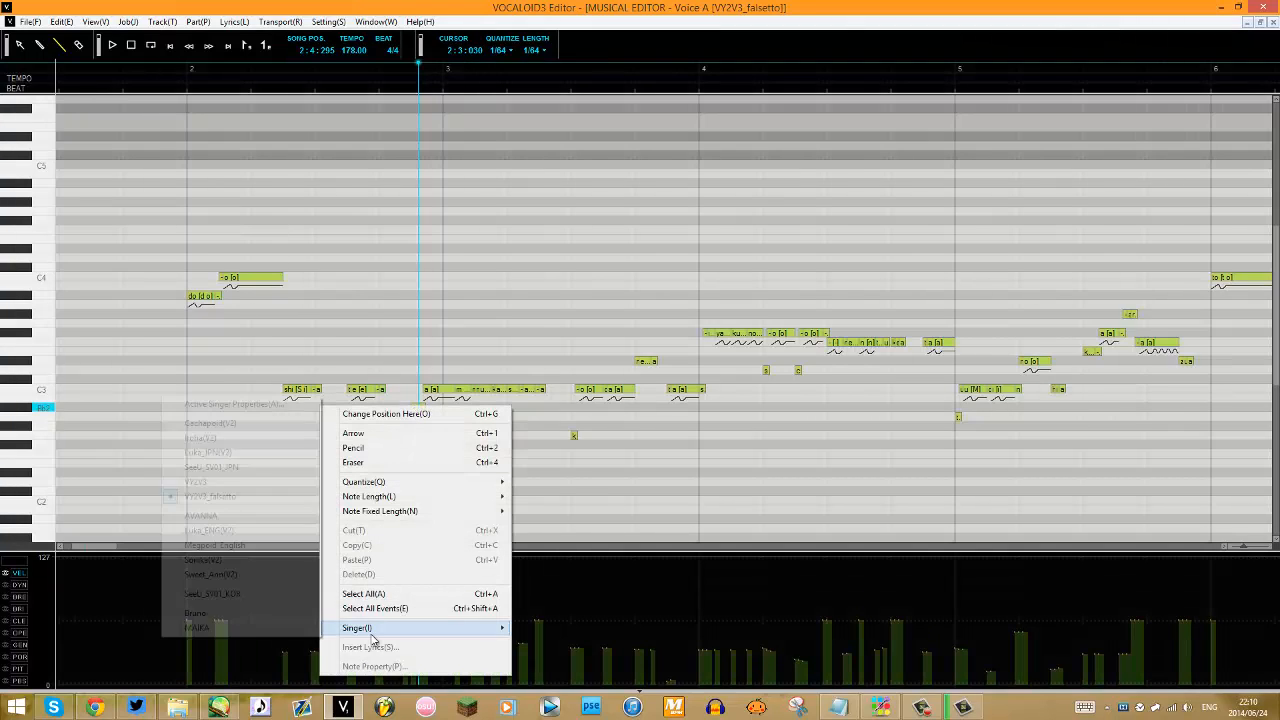
left_click(265, 433)
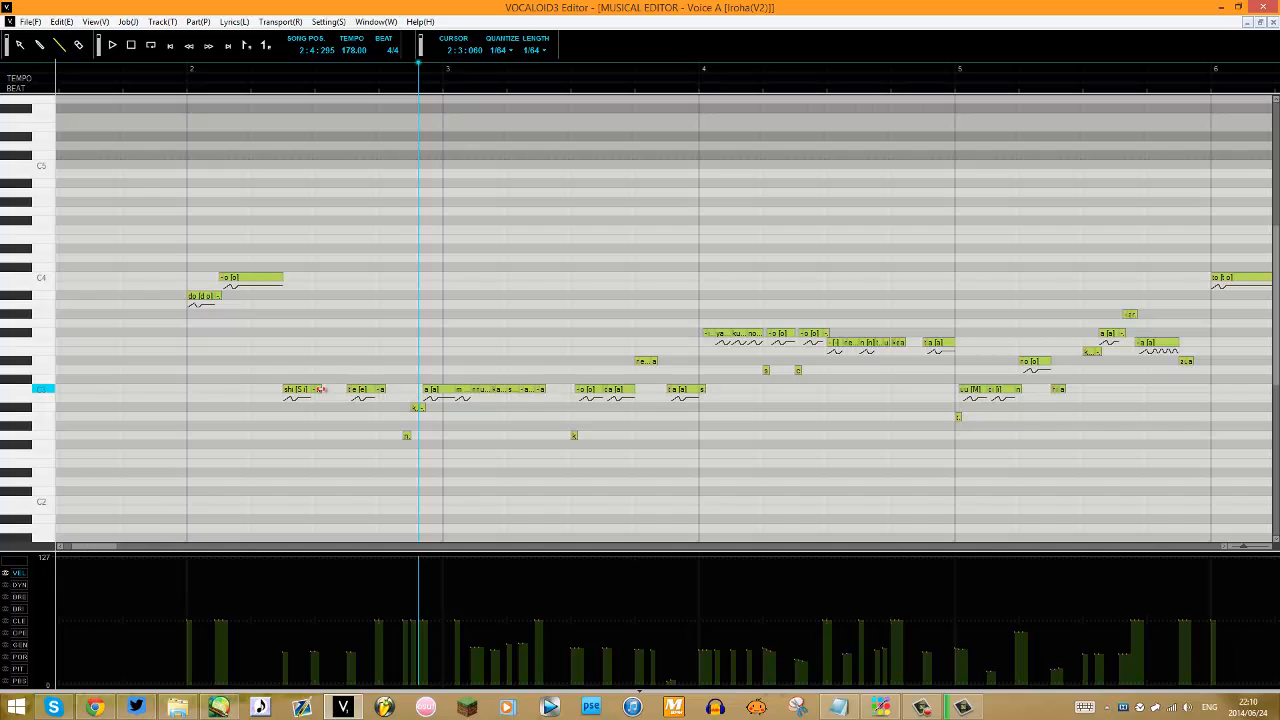
Examine the lyric of the short note after "shi" in measure 2, undoing the accidental note edit above it.
mouse_move(325, 392)
left_mouse_down()
mouse_move(340, 389)
mouse_move(318, 394)
left_mouse_up()
double_click(311, 390)
left_click(319, 396)
double_click(314, 390)
left_click(318, 396)
double_click(314, 390)
left_click(317, 396)
double_click(315, 391)
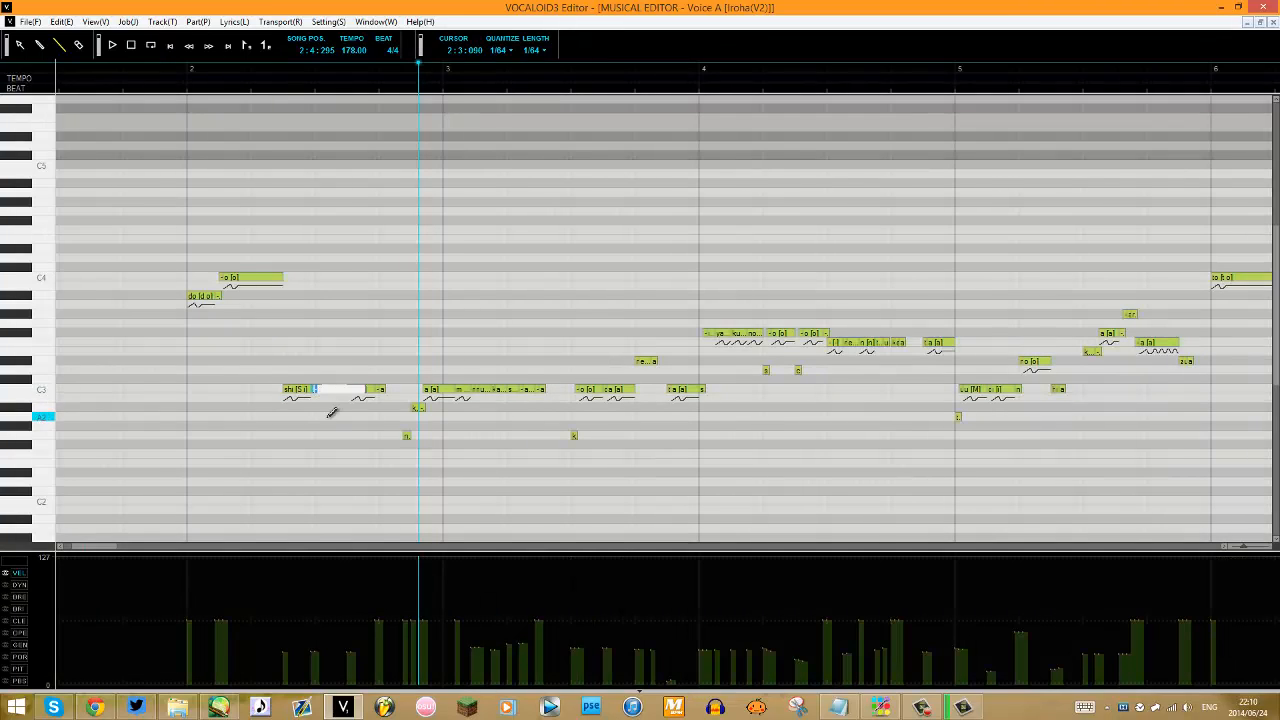
left_click(313, 381)
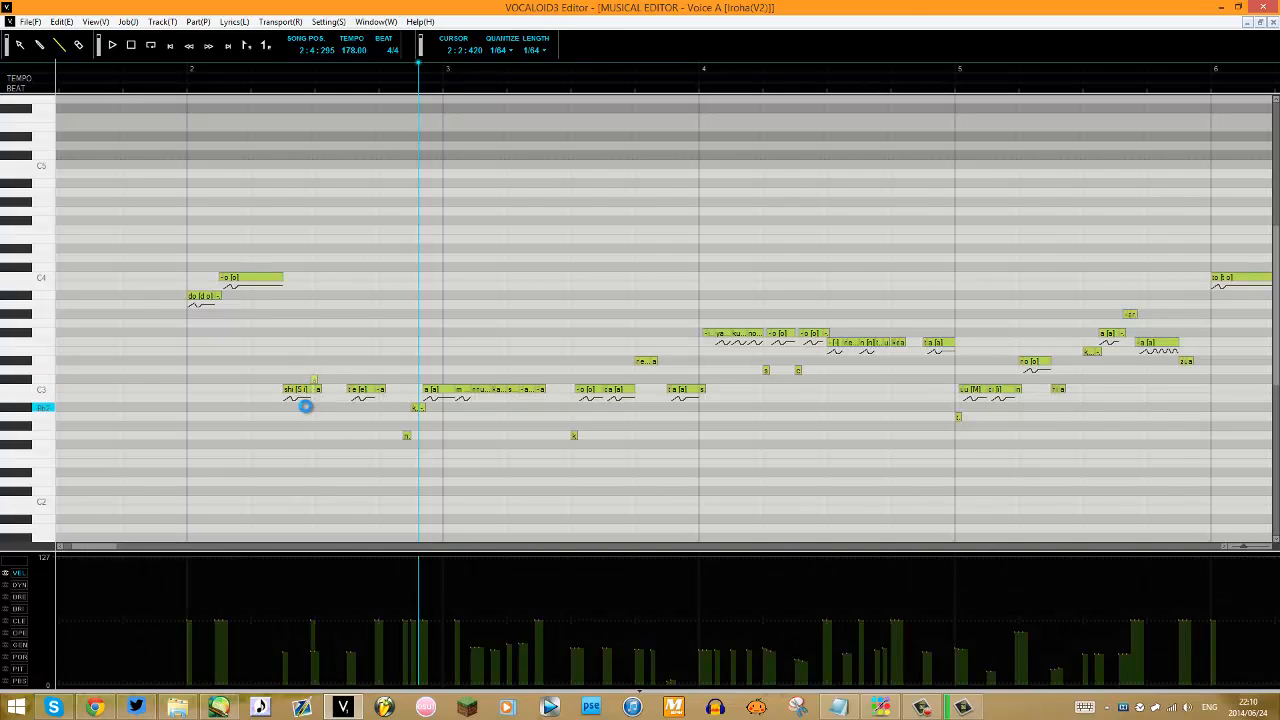
key("ctrl+z")
double_click(315, 391)
left_click(318, 396)
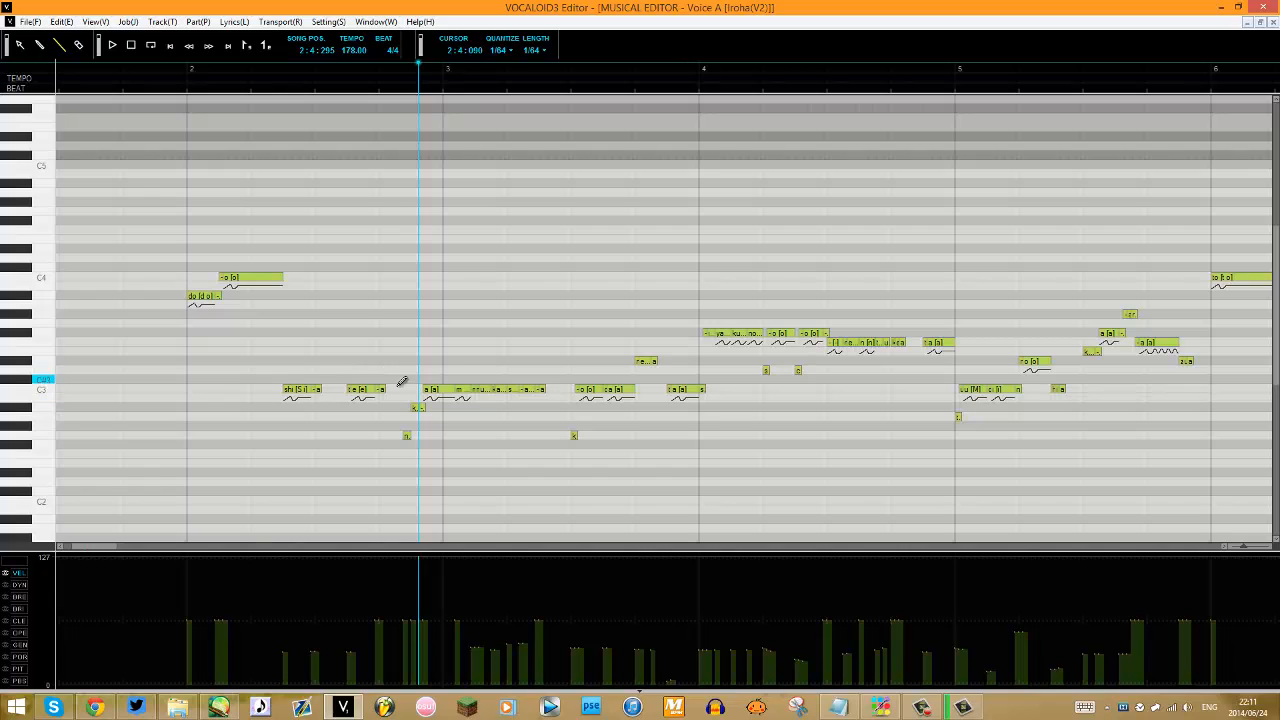
Examine the lyrics of the short notes that make up "te" in measure 2.
double_click(353, 391)
left_click(362, 382)
double_click(360, 391)
left_click(363, 402)
left_click_drag(355, 390, 351, 391)
Play measures 2 to 5 from just before the first note with the Iroha(V2) singer.
left_click(173, 76)
right_click(177, 161)
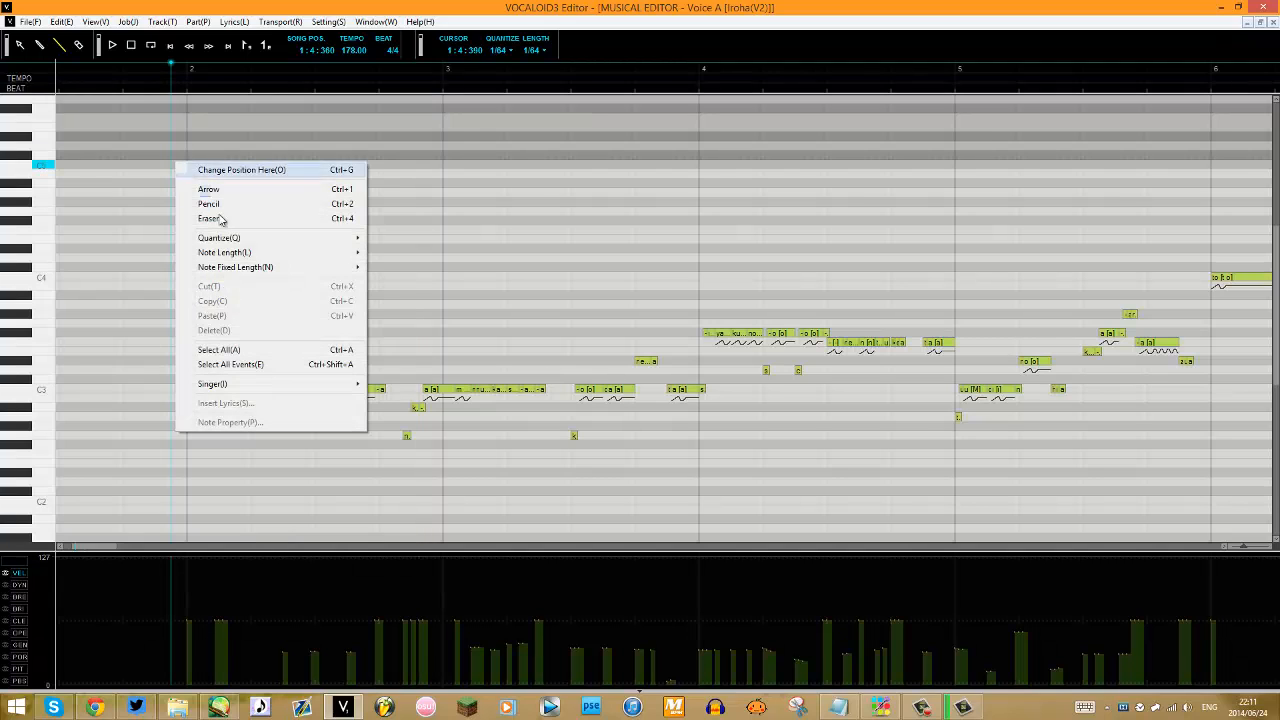
mouse_move(300, 384)
left_click(423, 5)
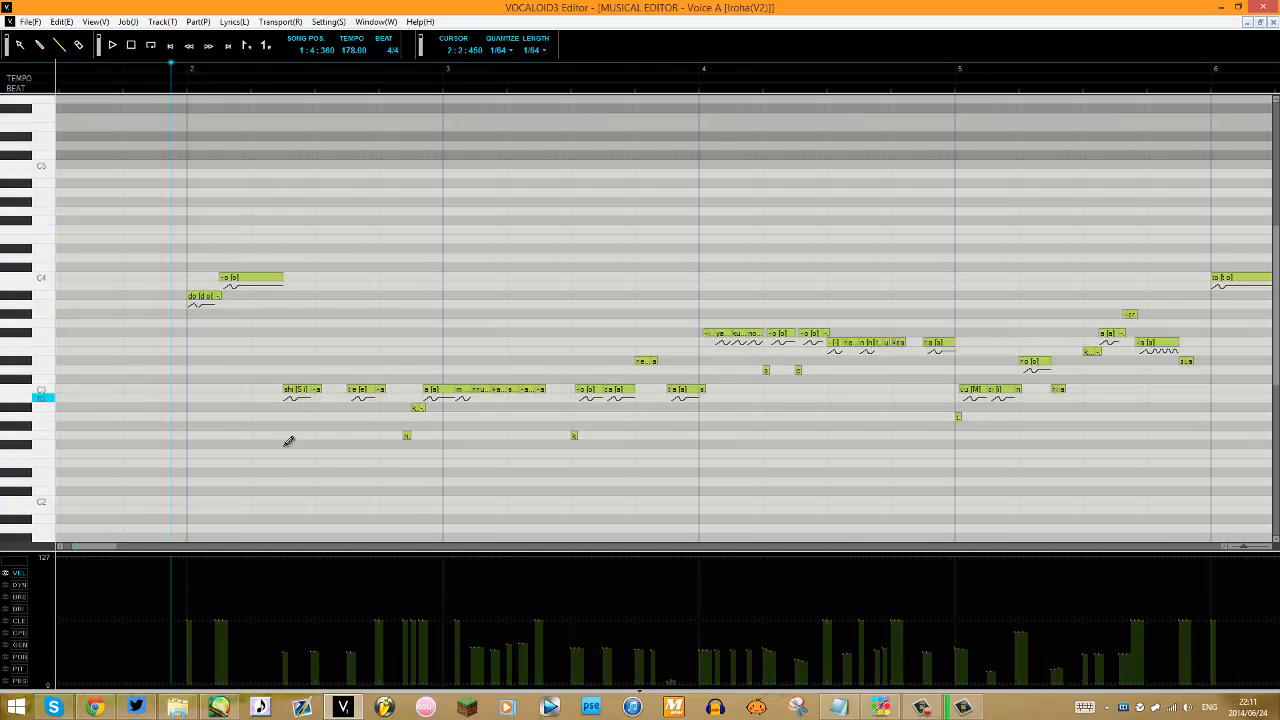
left_click_drag(87, 550, 87, 533)
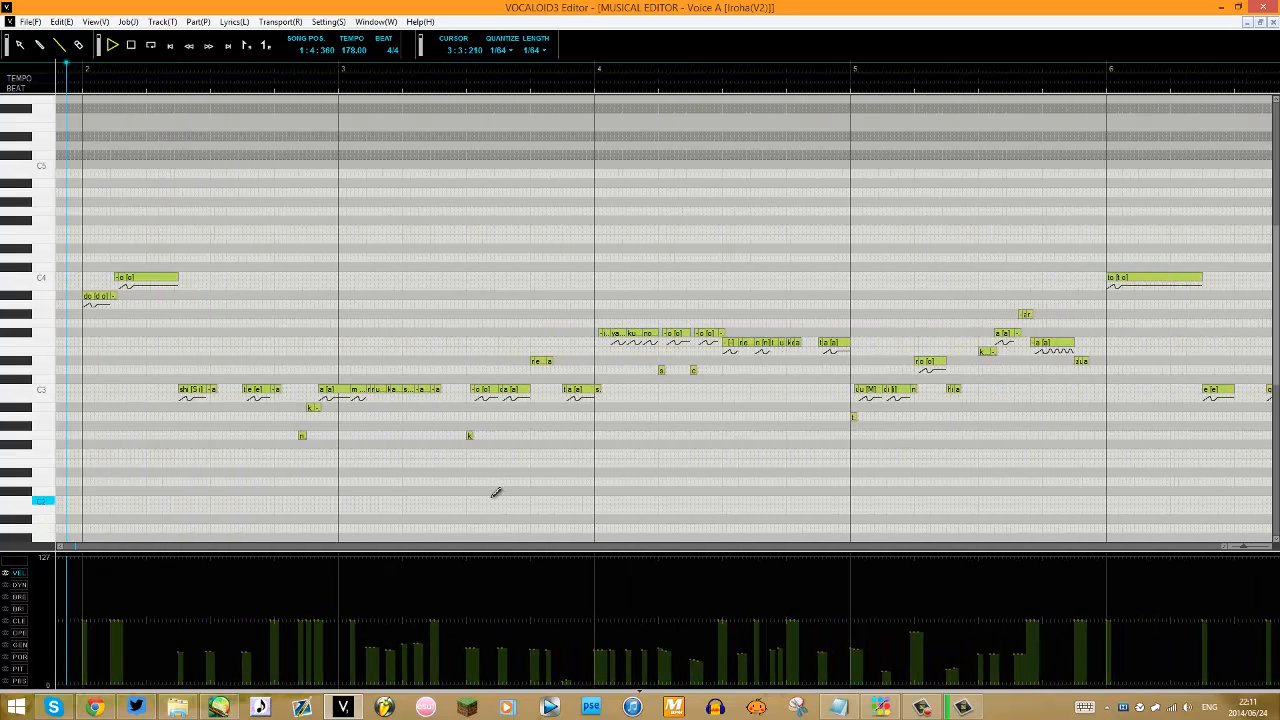
key("space")
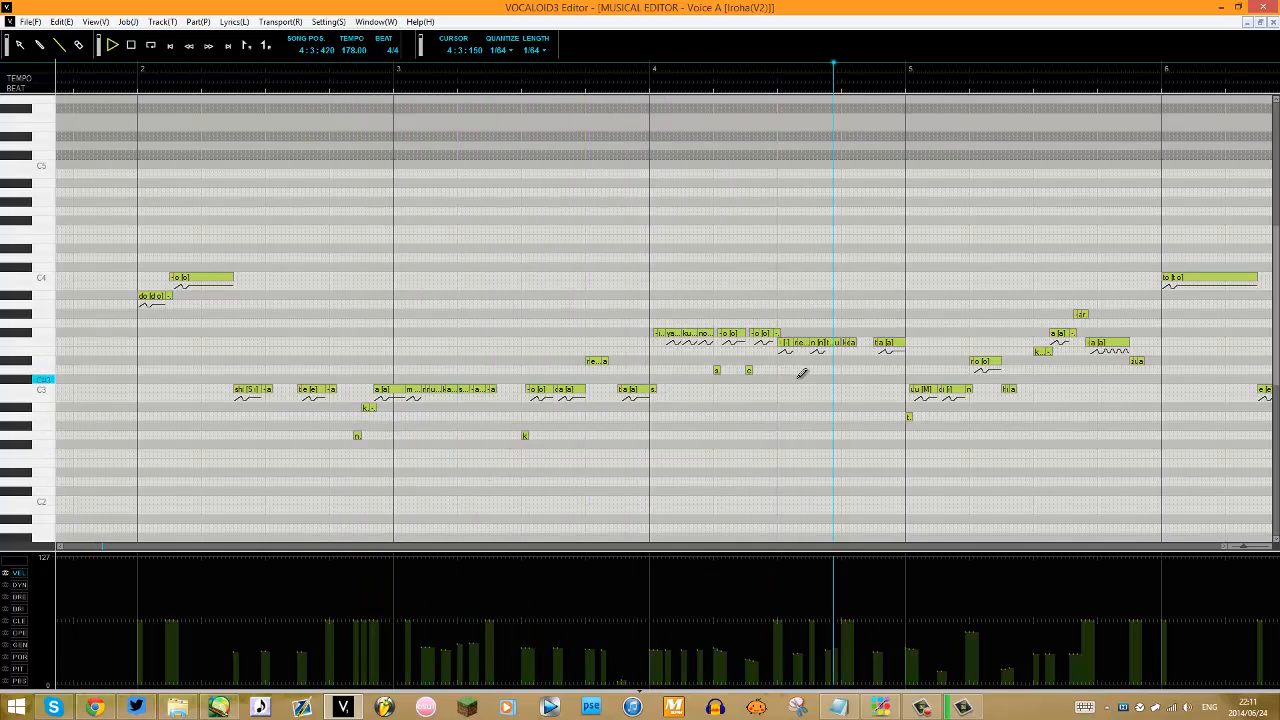
key("space")
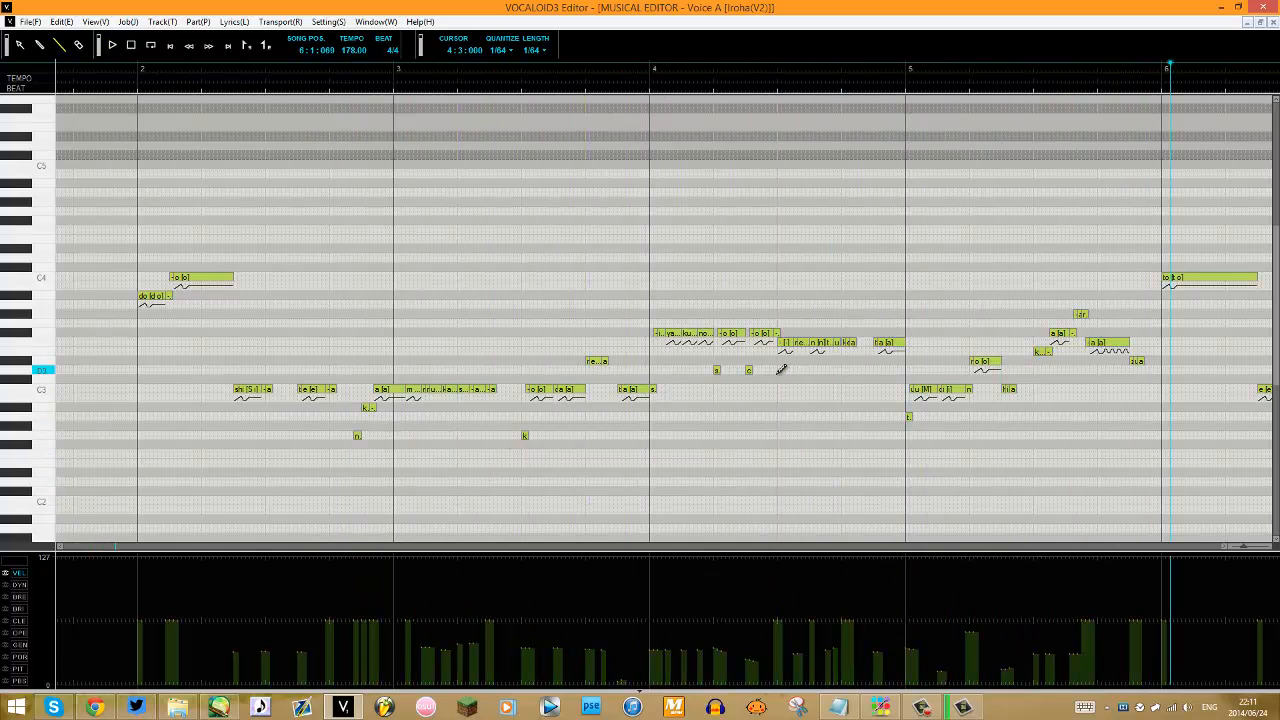
Try shortening the long C4 "to" note at the start of measure 6, and undo the change.
left_click_drag(102, 548, 140, 550)
left_click(1269, 578)
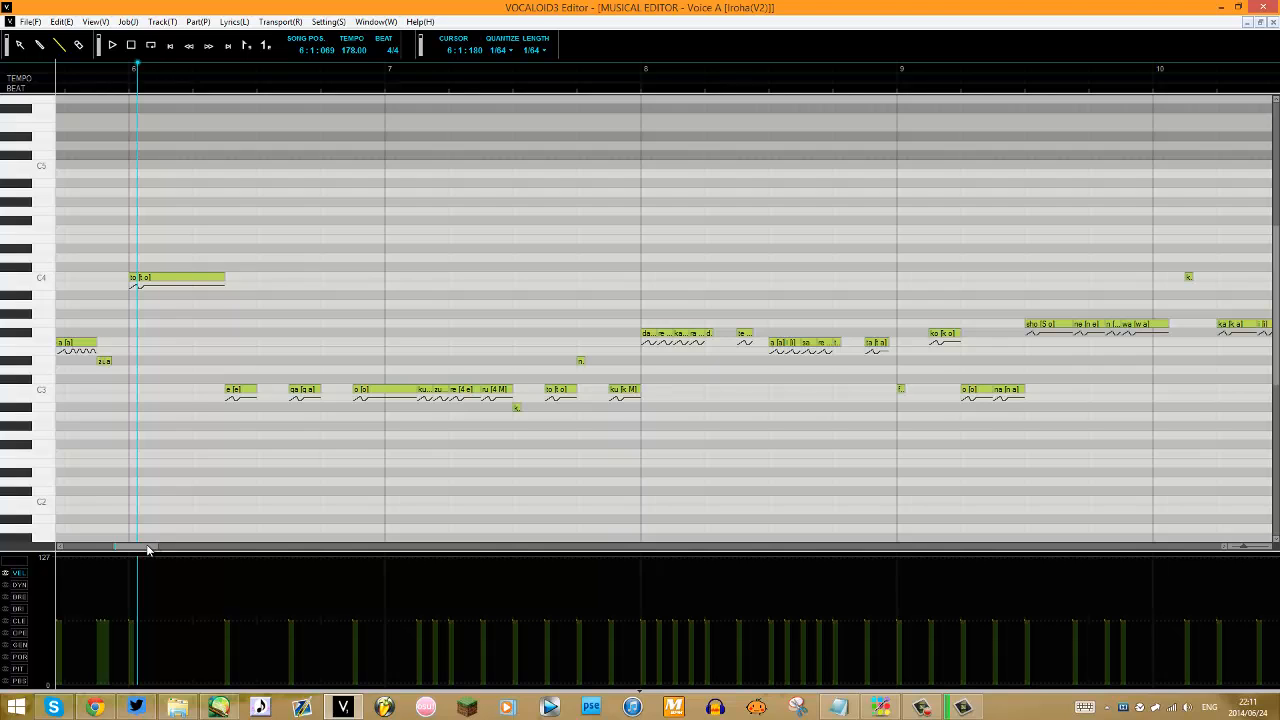
left_click_drag(147, 549, 143, 551)
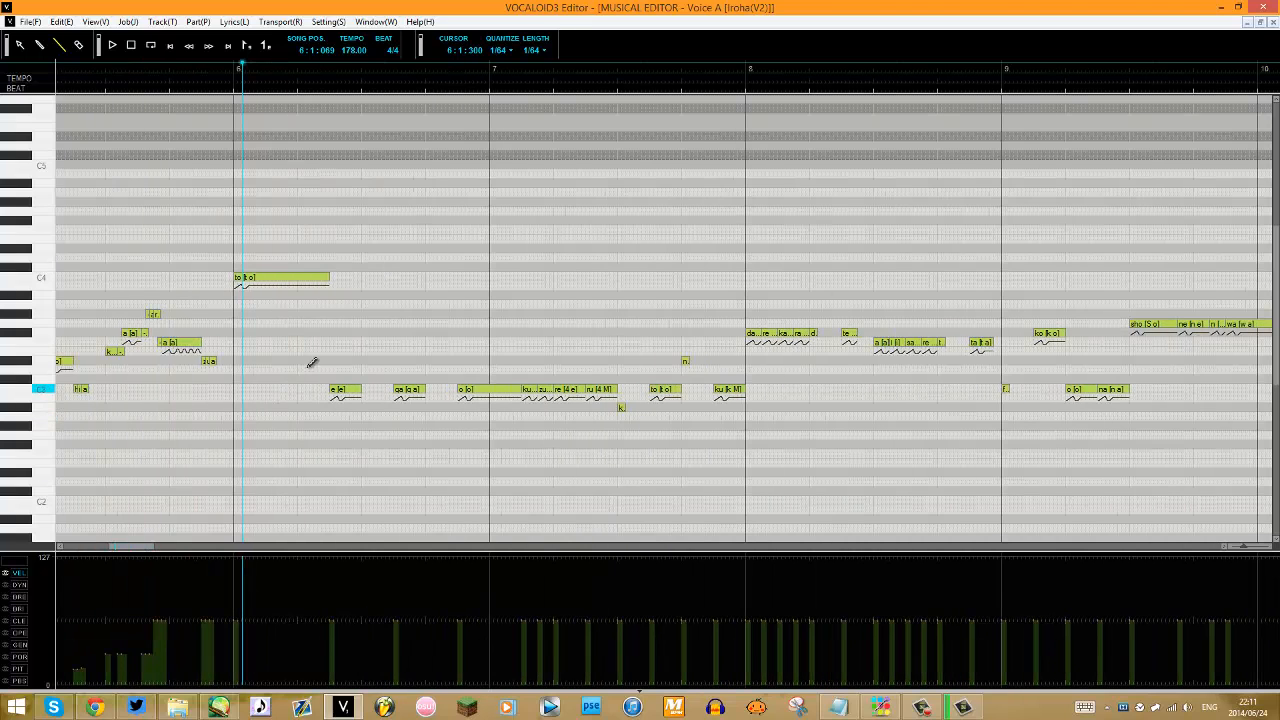
left_click(265, 278)
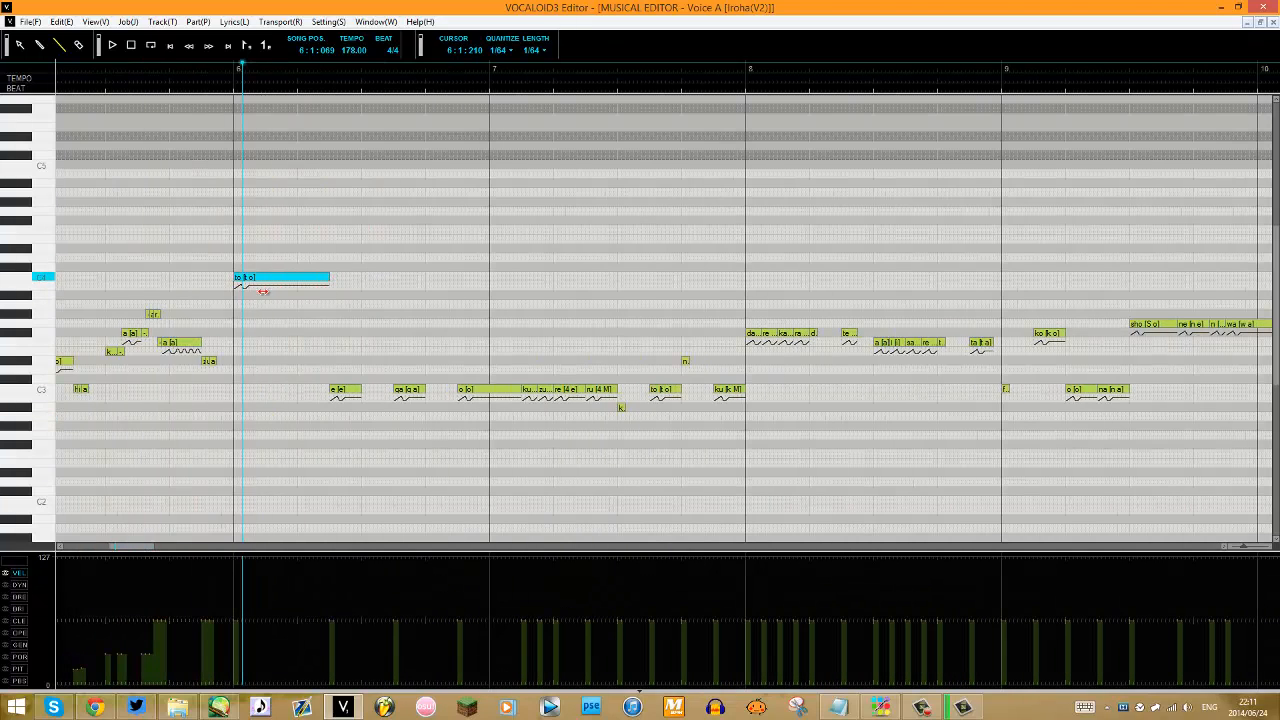
left_click_drag(264, 291, 264, 281)
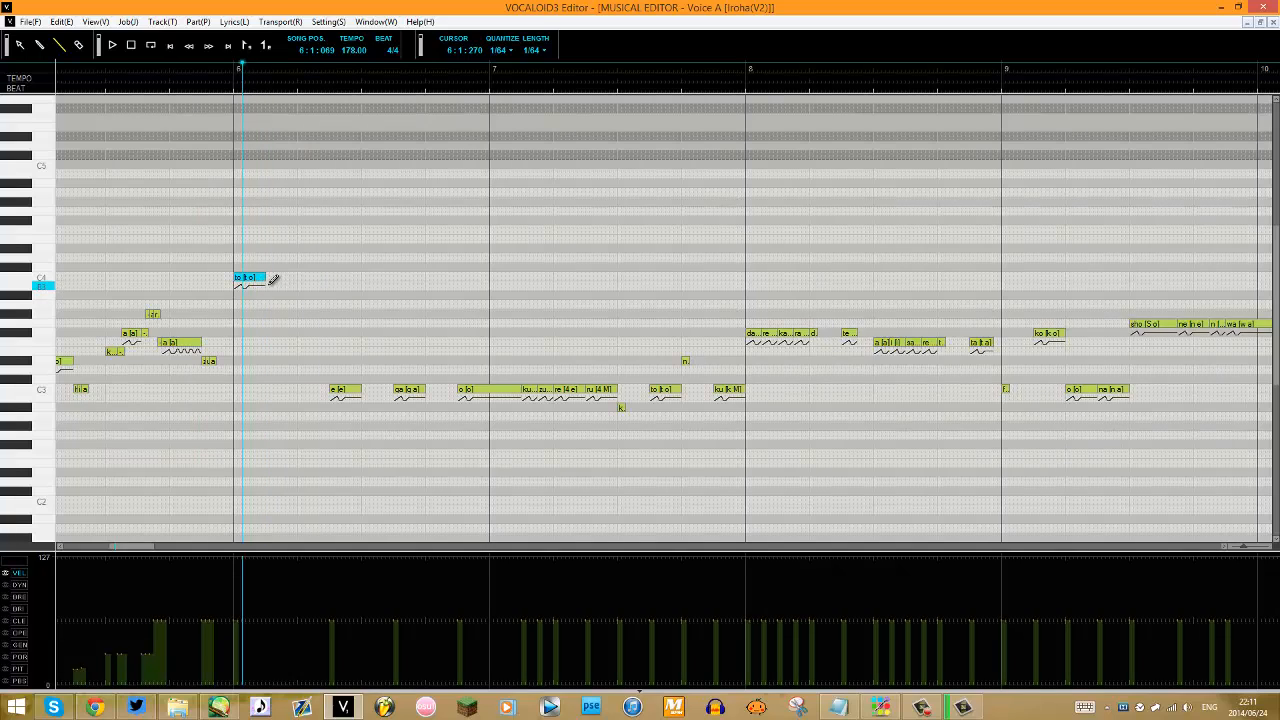
key("ctrl+z")
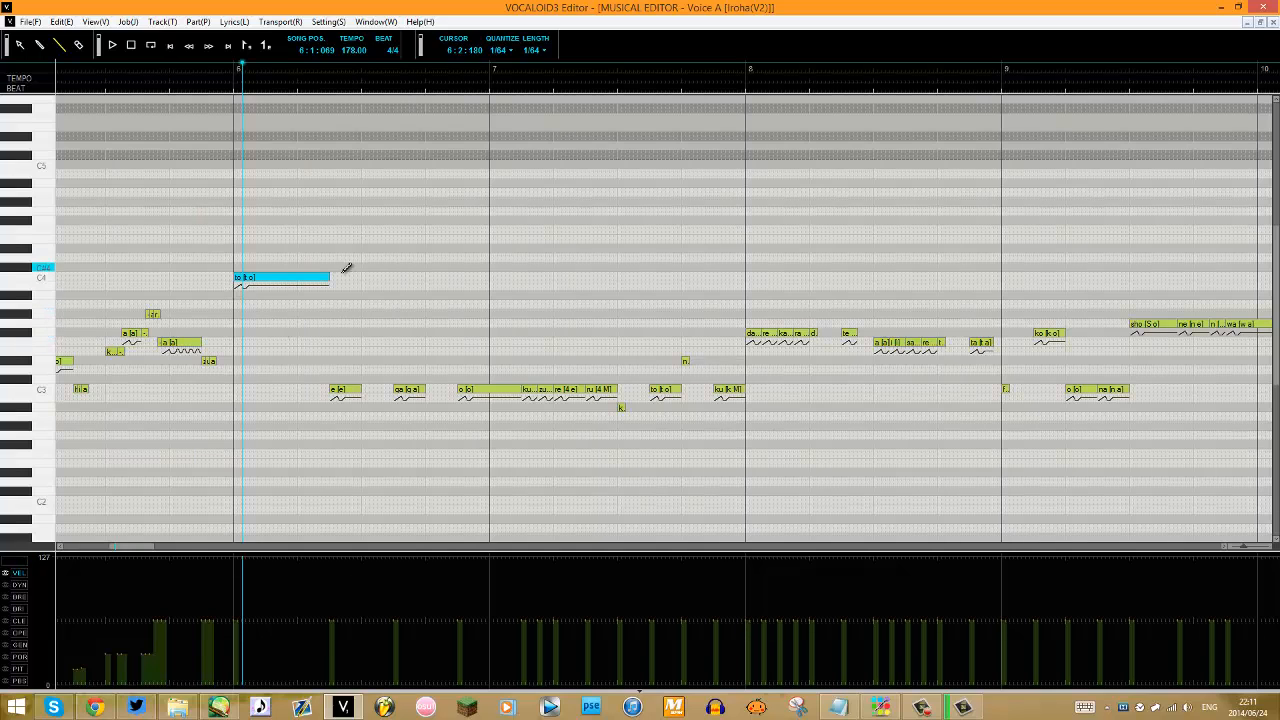
Split the long "to" at the start of measure 6 into a short Bb3 "to" and a C4 note with the lyric "o".
mouse_move(328, 277)
left_mouse_down()
mouse_move(268, 285)
mouse_move(266, 298)
mouse_move(294, 274)
mouse_move(336, 271)
mouse_move(320, 280)
left_mouse_up()
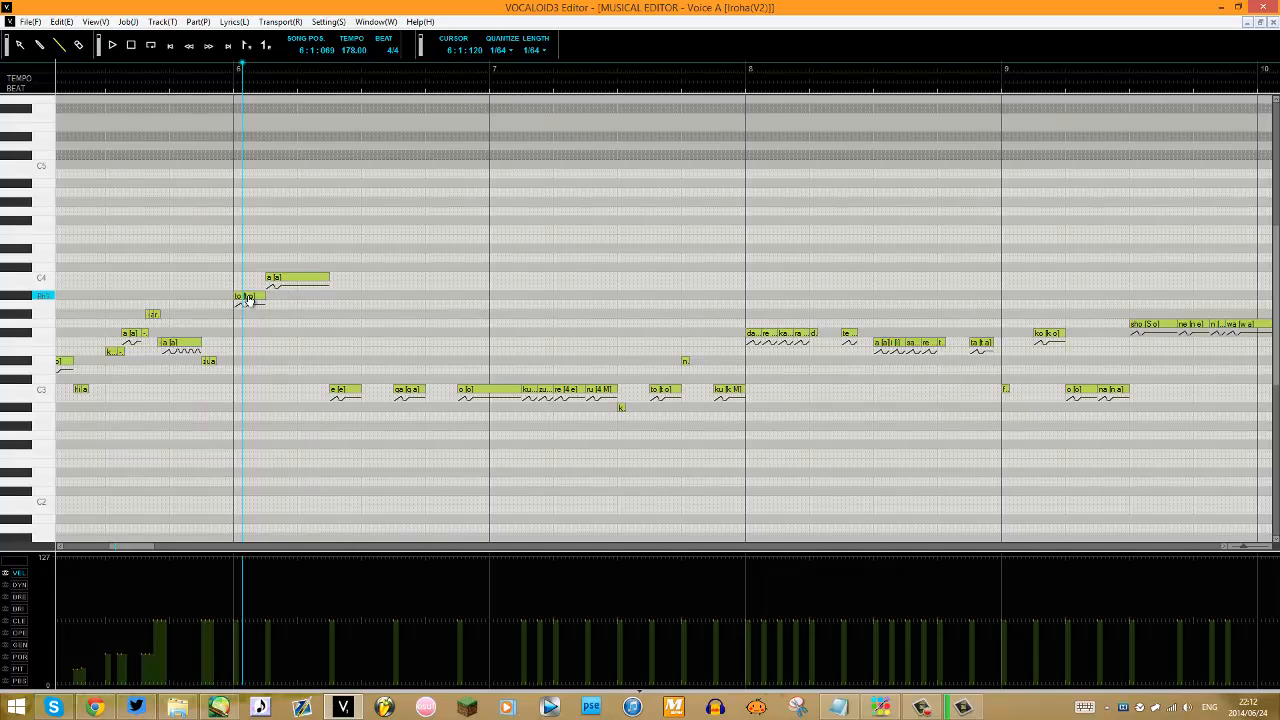
left_click(285, 279)
type("o")
key("Return")
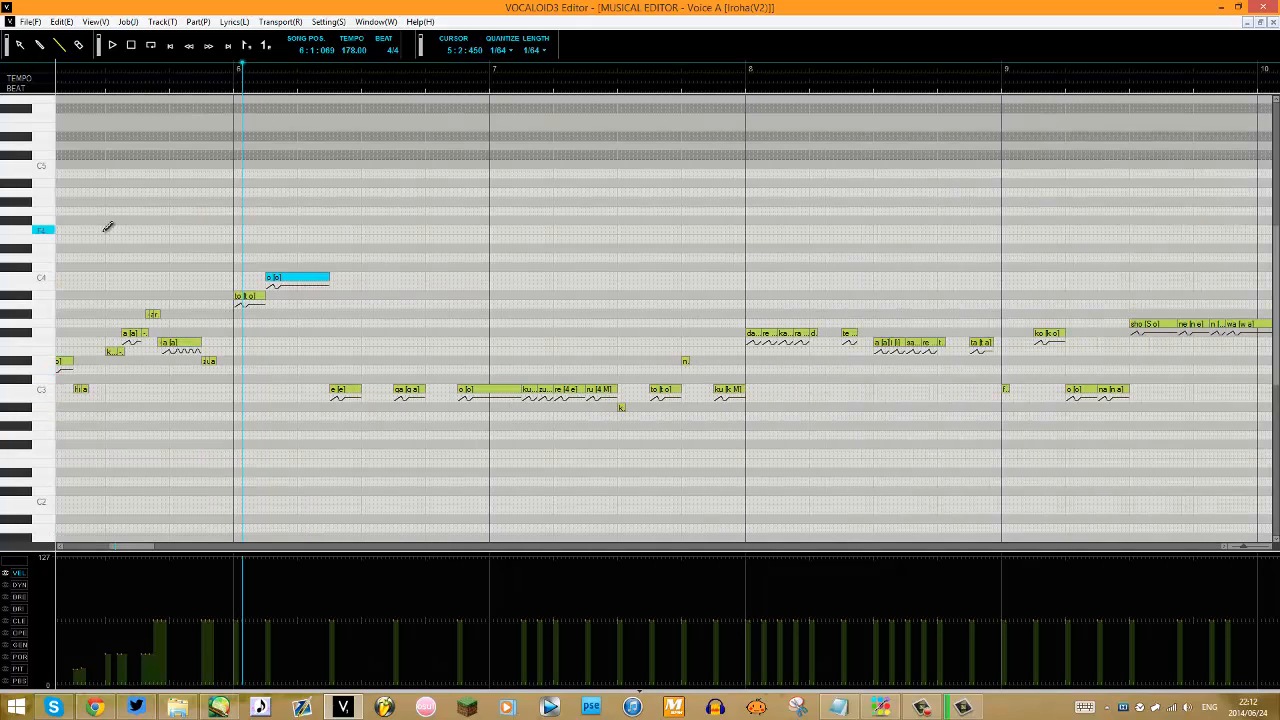
Play measures 6 and 7 from just before the Bb3 "to" note and return the playback position to before measure 6.
left_click(226, 67)
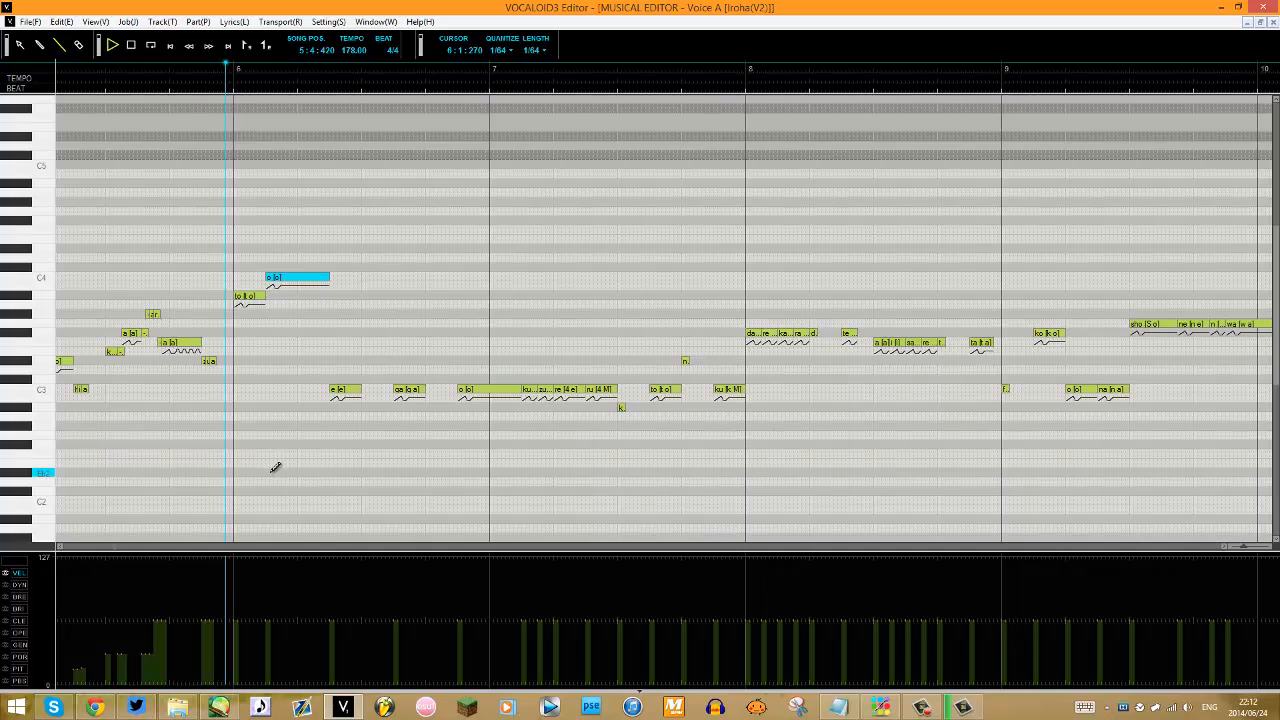
key("space")
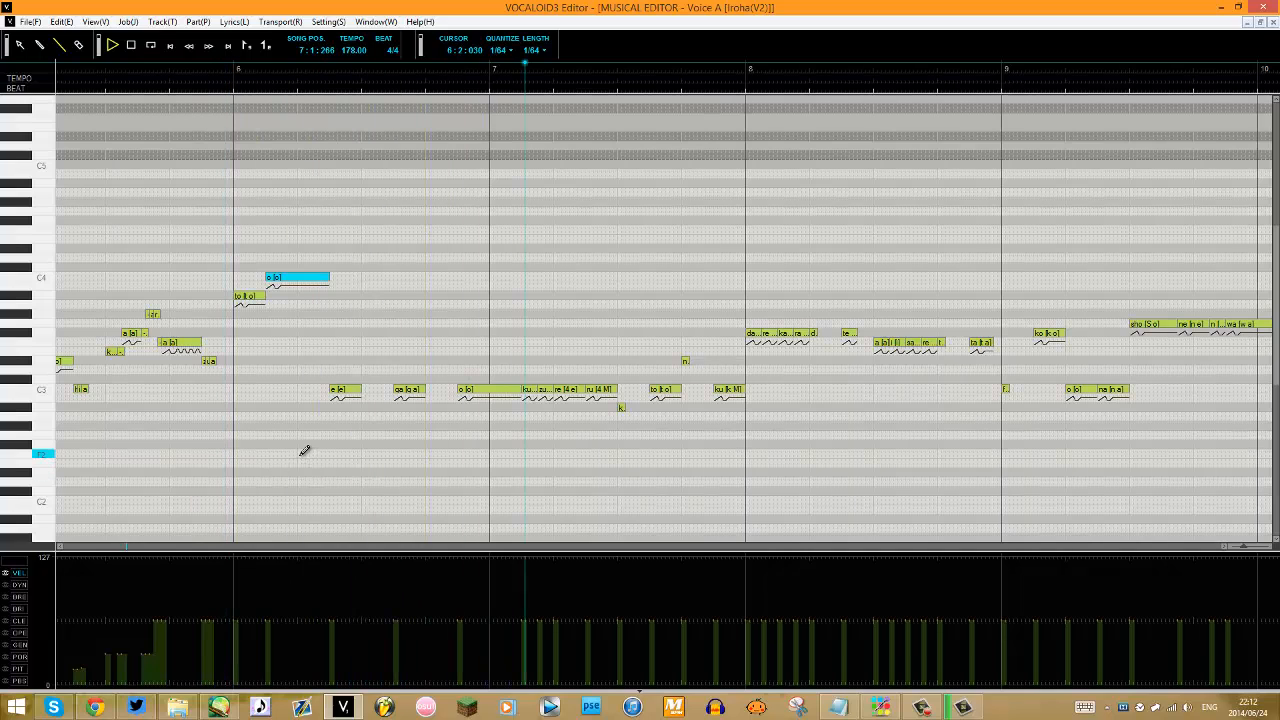
key("space")
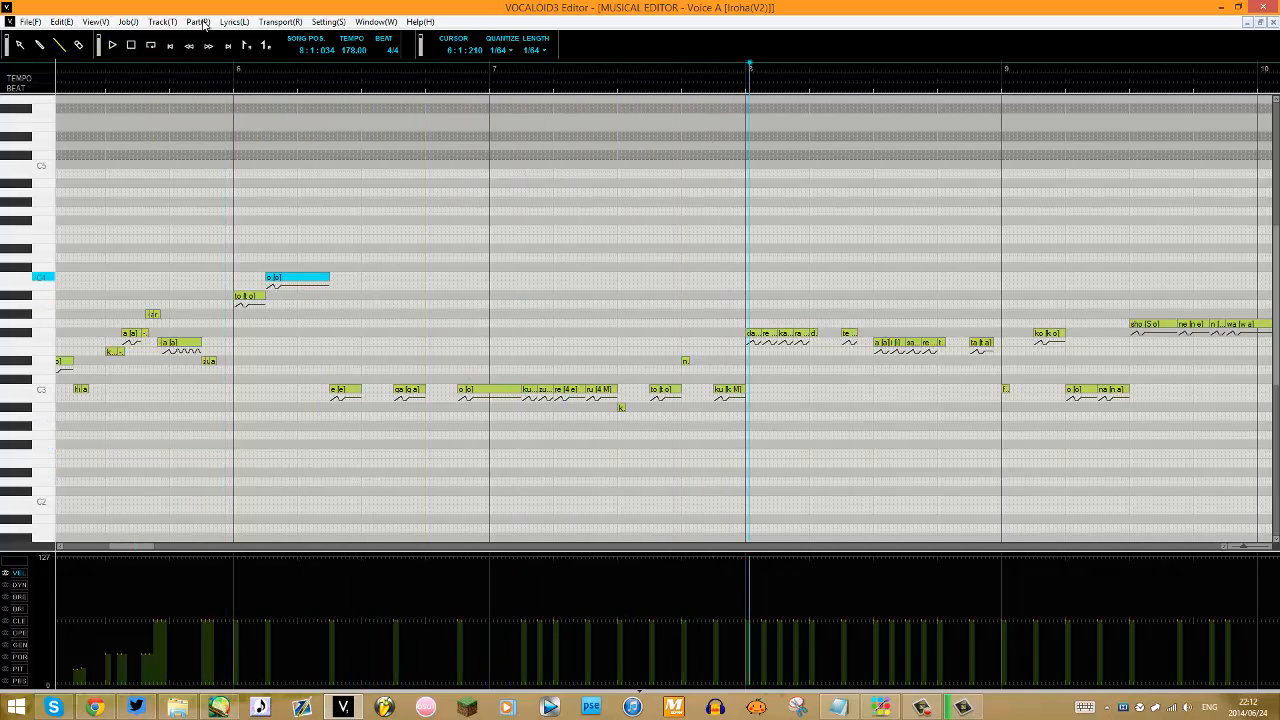
left_click(216, 66)
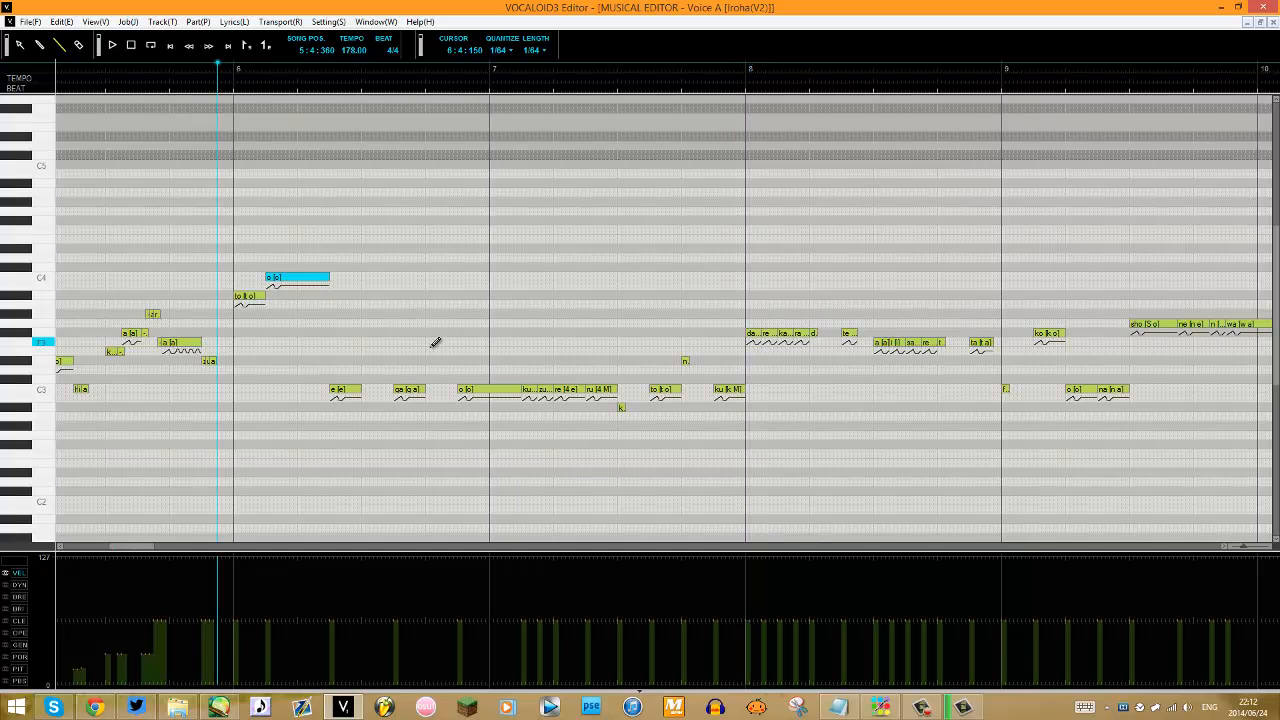
Insert very short notes with the lyric "-" at the end of the Bb3 "to" and the start of the C4 "o" in measure 6.
left_click_drag(264, 295, 269, 278)
double_click(265, 296)
type("-")
key("Return")
double_click(267, 278)
type("-")
key("Return")
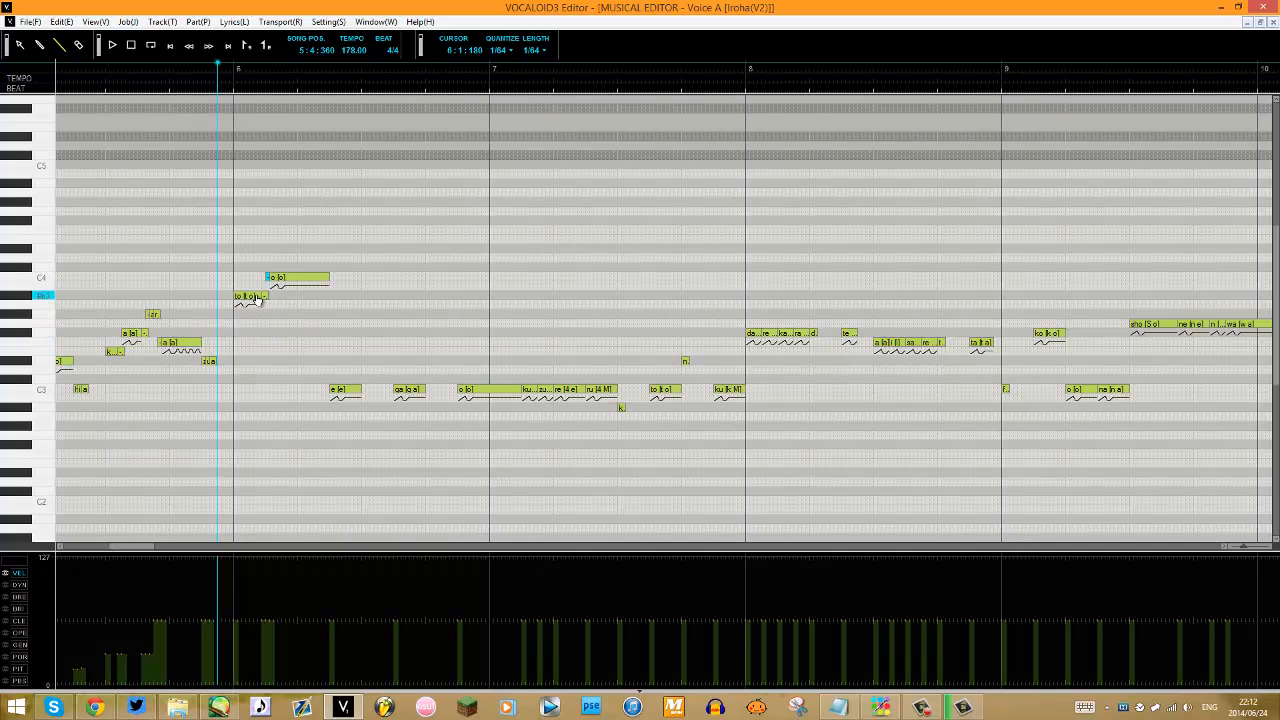
Split the Bb3 "to" at the start of measure 6 into a very short Ab3 note followed by Bb3 notes with the lyrics "-" and "o".
mouse_move(249, 296)
left_mouse_down()
mouse_move(238, 296)
mouse_move(263, 296)
mouse_move(239, 297)
mouse_move(238, 315)
mouse_move(240, 297)
mouse_move(261, 296)
left_mouse_up()
double_click(242, 296)
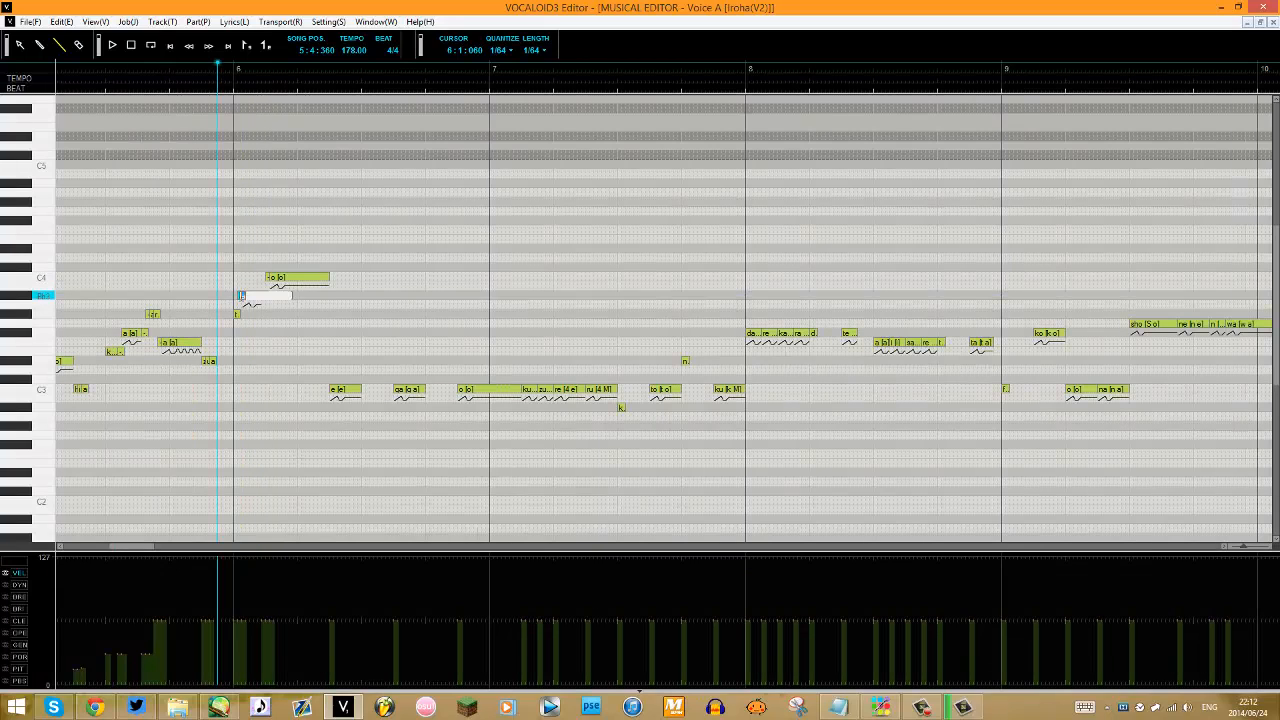
key("Return")
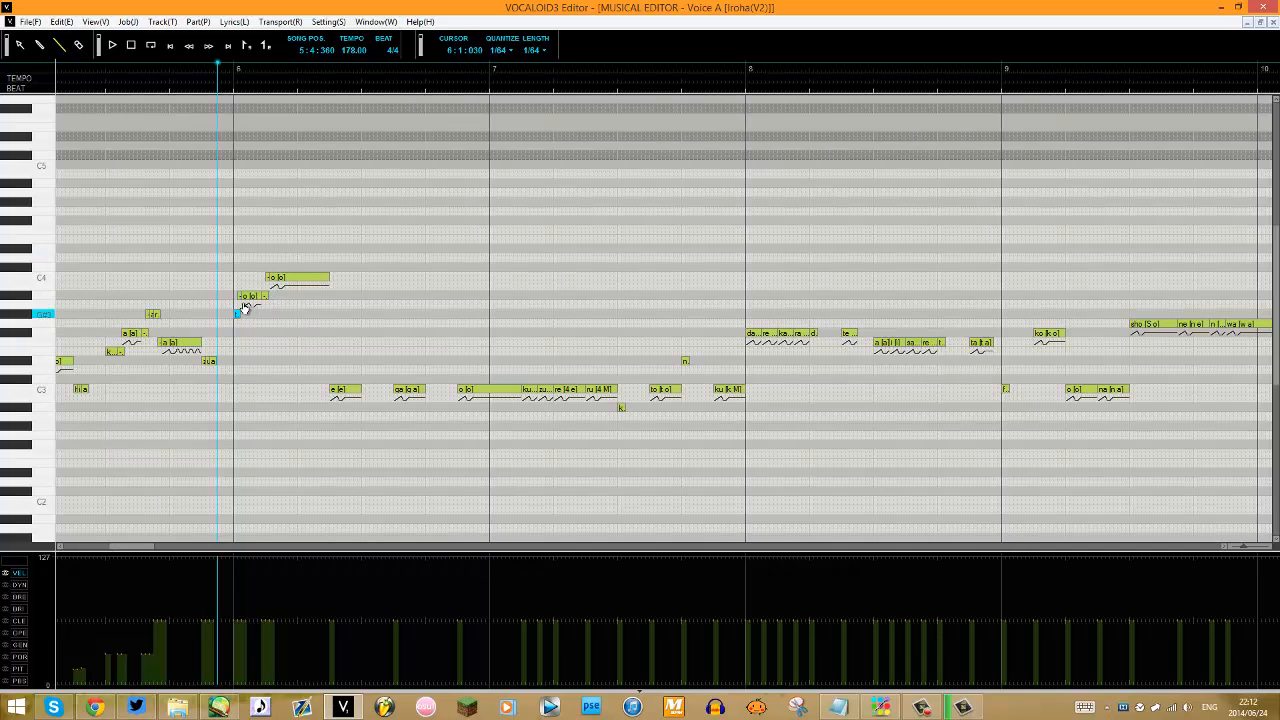
key("ctrl+z")
Draw a short dip in the PIT curve just before measure 6 and play the passage.
left_click(20, 668)
mouse_move(214, 620)
left_mouse_down()
mouse_move(234, 680)
mouse_move(230, 665)
mouse_move(385, 605)
left_mouse_up()
mouse_move(296, 576)
left_mouse_down()
mouse_move(422, 570)
mouse_move(406, 623)
mouse_move(537, 636)
mouse_move(520, 632)
left_mouse_up()
mouse_move(220, 625)
left_mouse_down()
mouse_move(424, 566)
mouse_move(277, 586)
left_mouse_up()
left_click_drag(214, 676, 274, 589)
left_click_drag(230, 650, 274, 589)
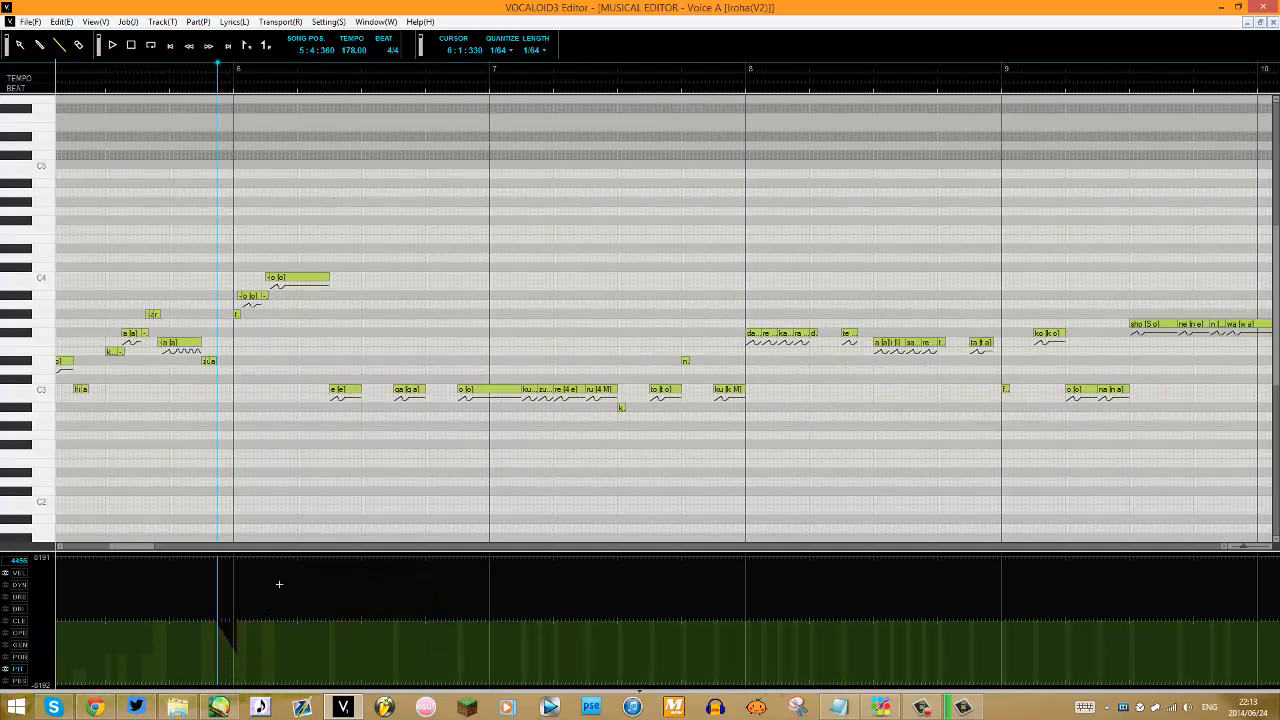
left_click(20, 572)
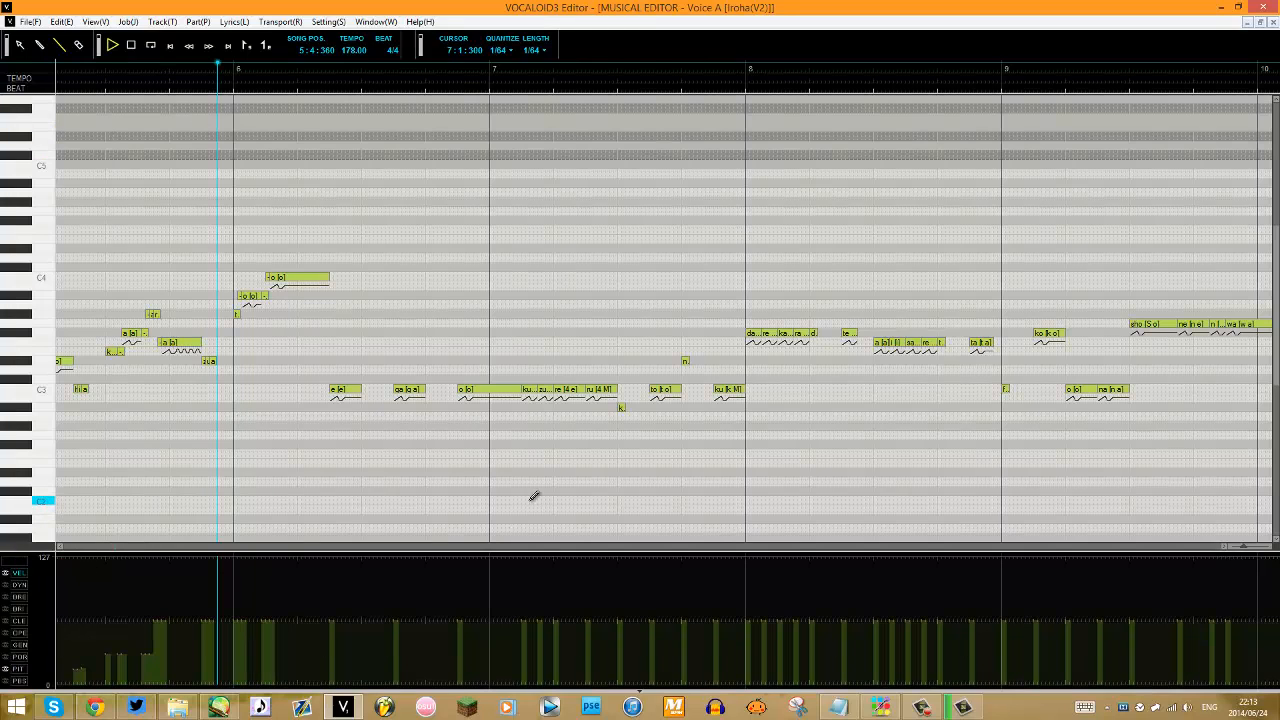
key("space")
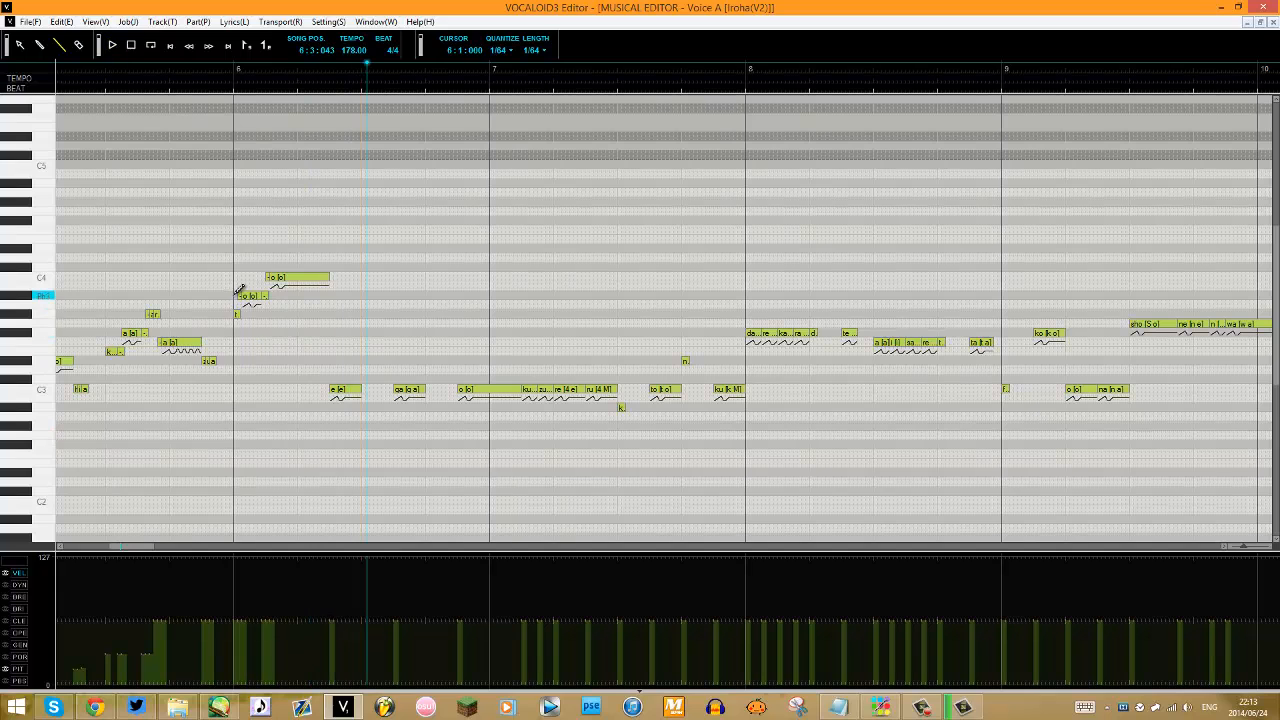
Shorten the C4 "o" in measure 6 slightly, add a very short "-" note at its end and play the result.
left_click(327, 277)
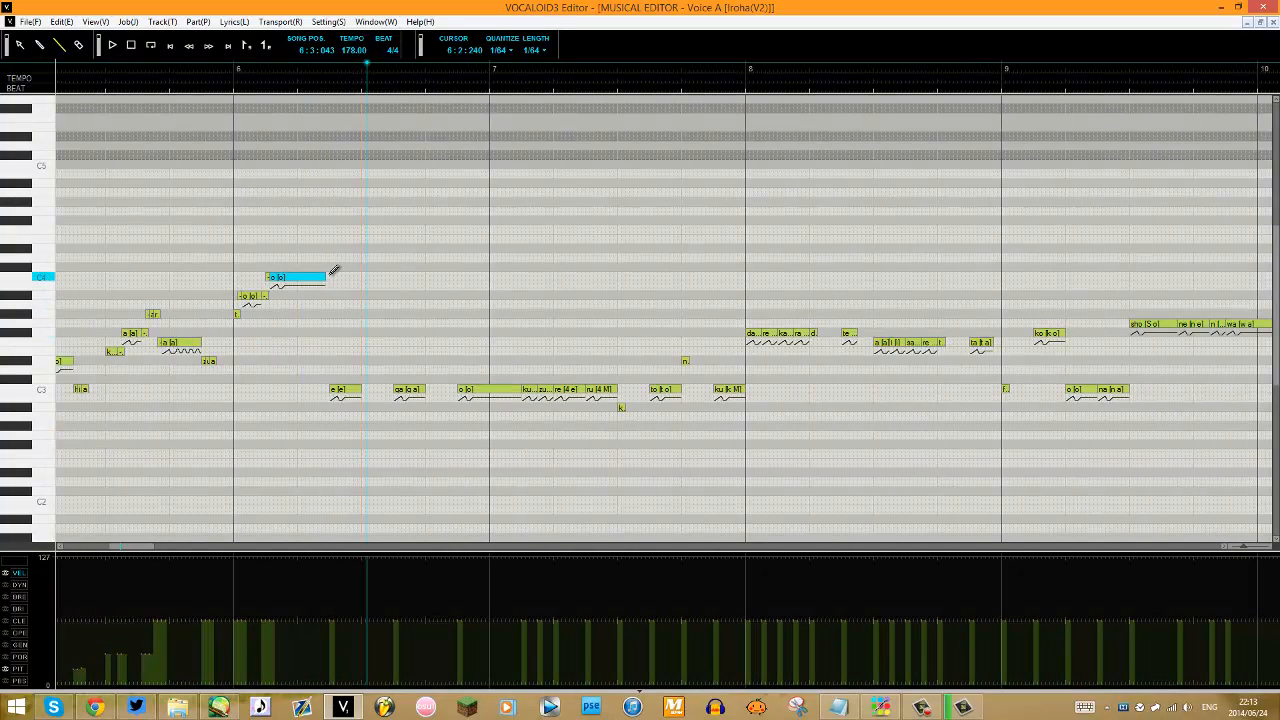
left_click_drag(326, 277, 333, 277)
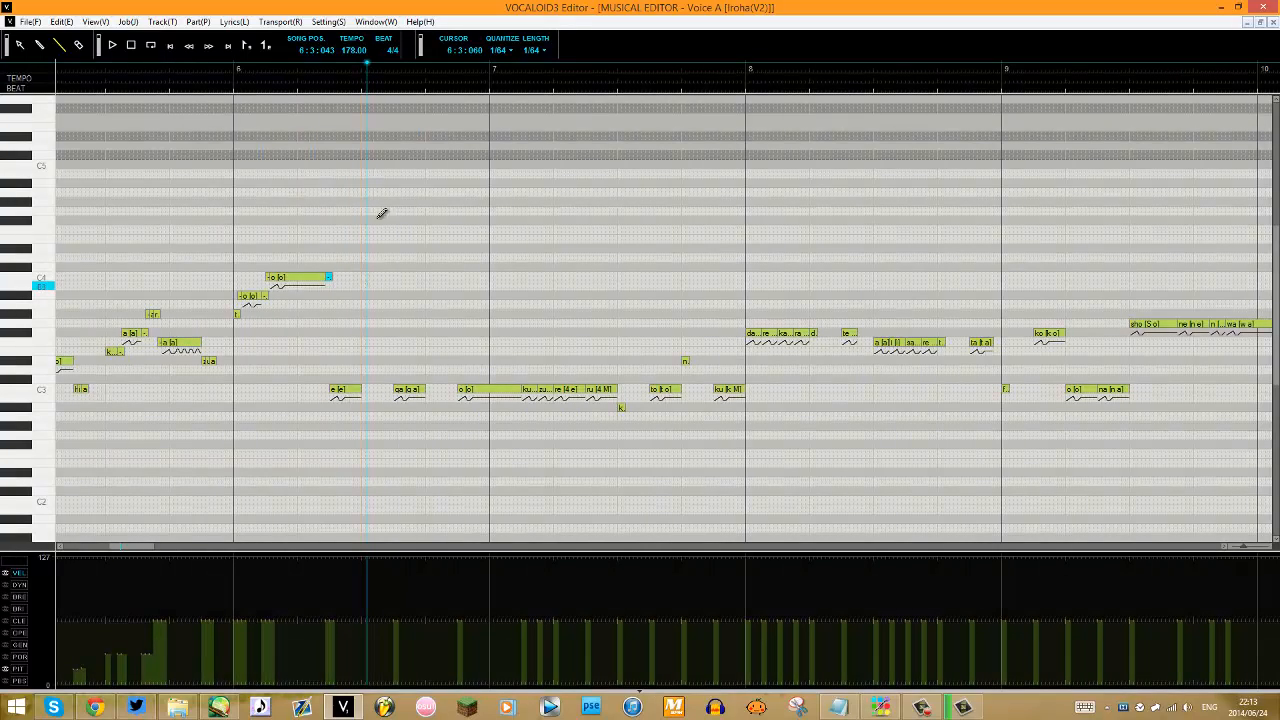
left_click(213, 68)
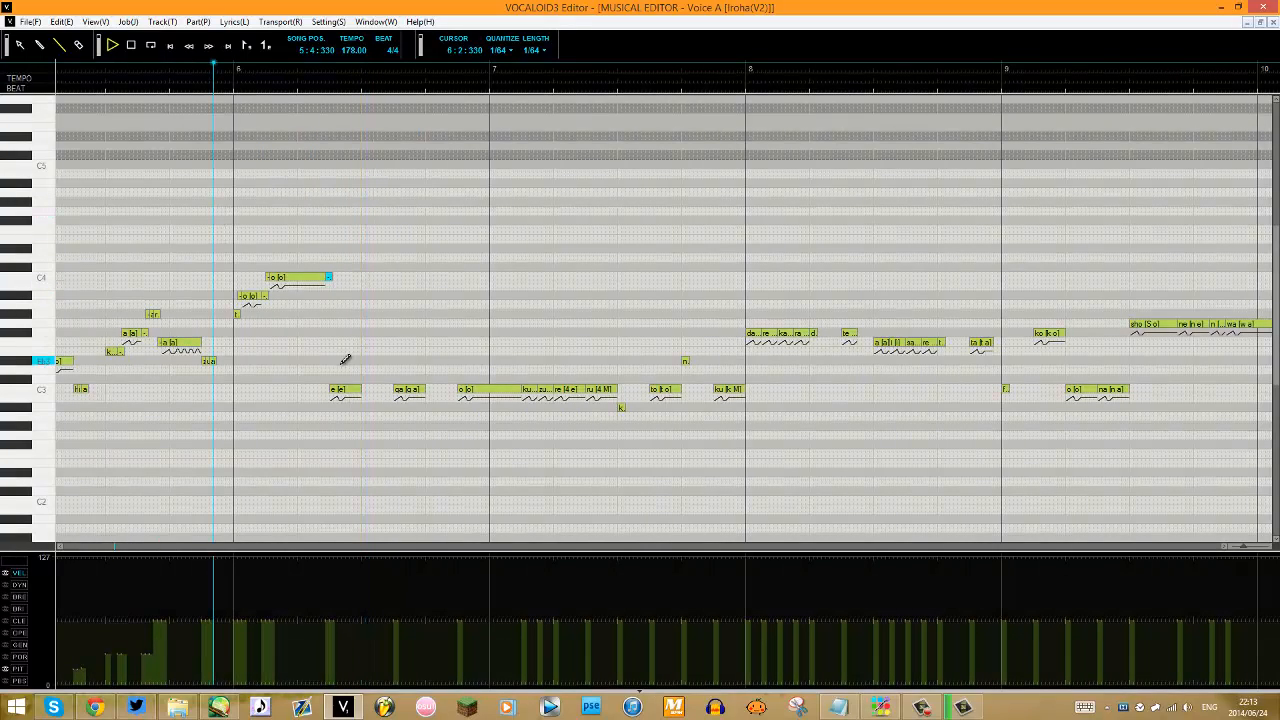
key("space")
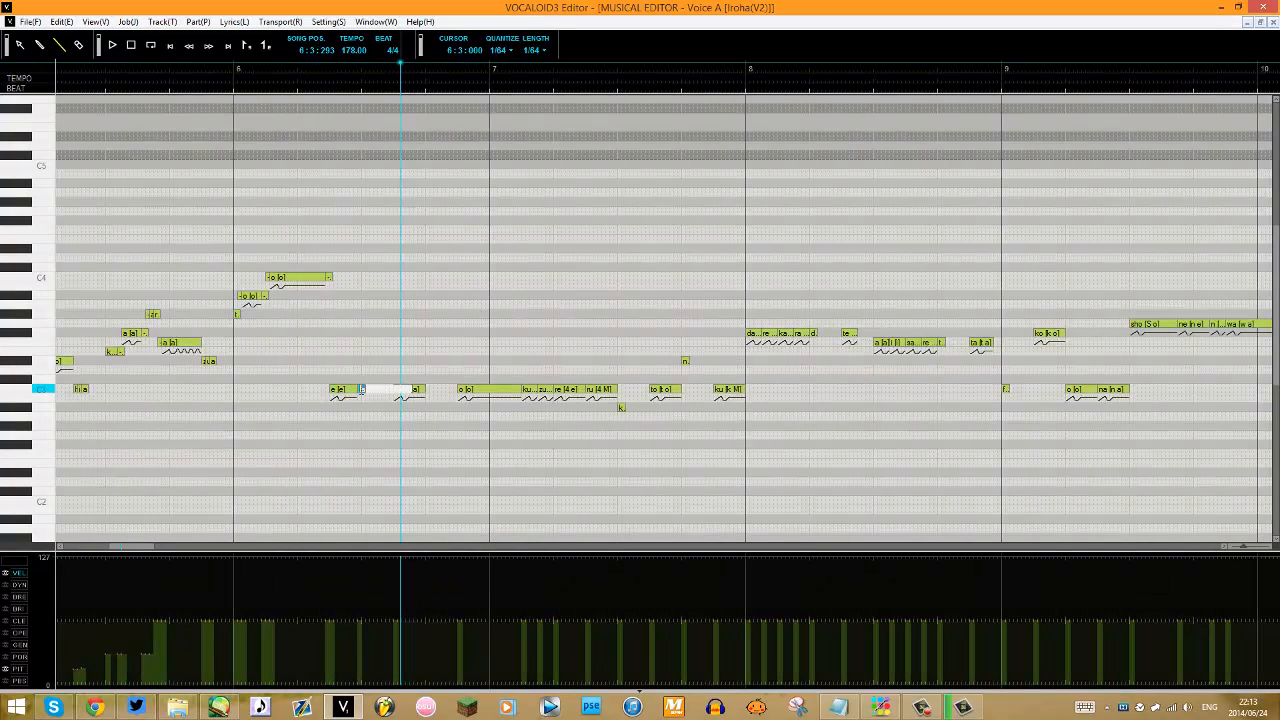
Shorten the C3 "e" in measure 6 and add two very short notes after it, the first with the lyric "-".
left_click_drag(362, 389, 394, 389)
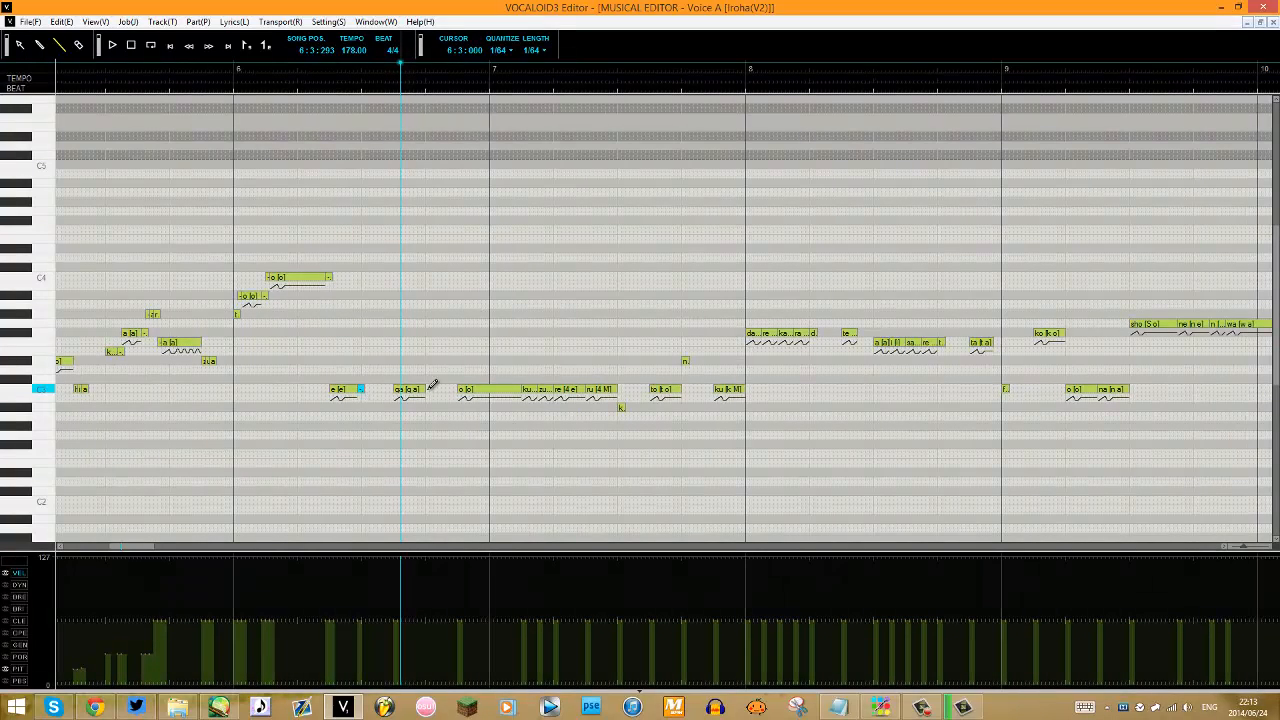
left_click(367, 388)
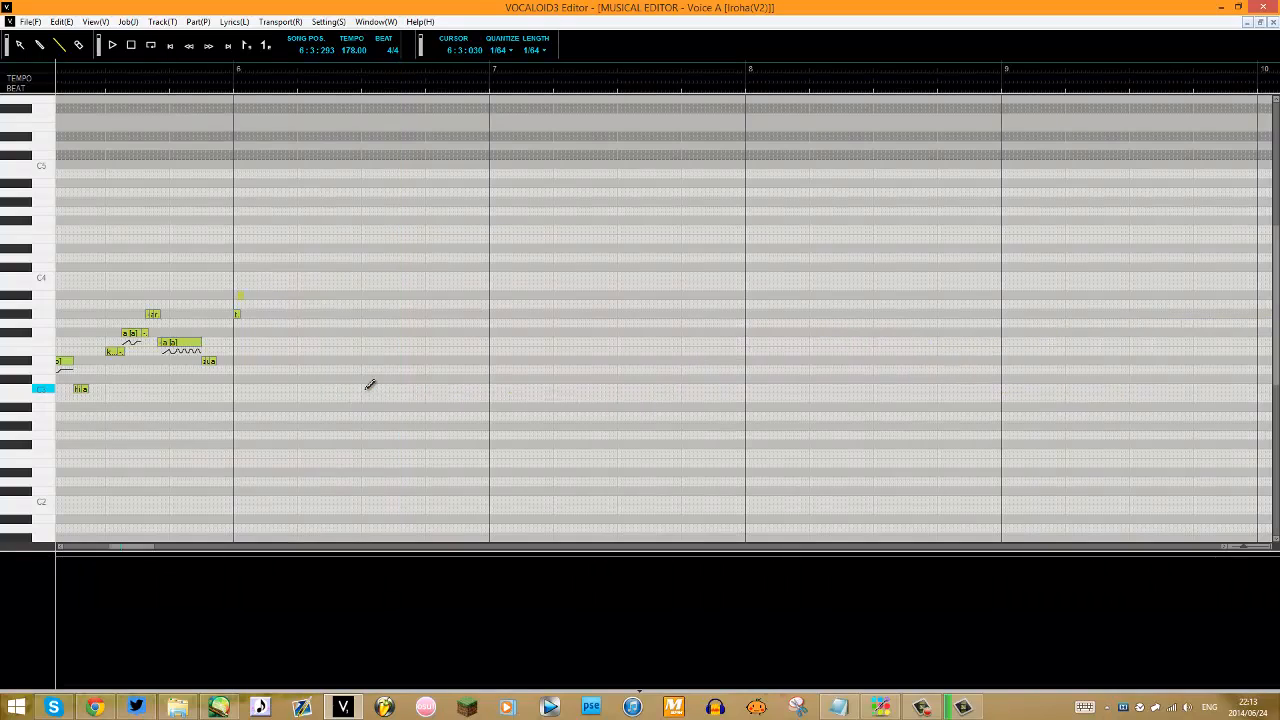
left_click_drag(366, 388, 362, 389)
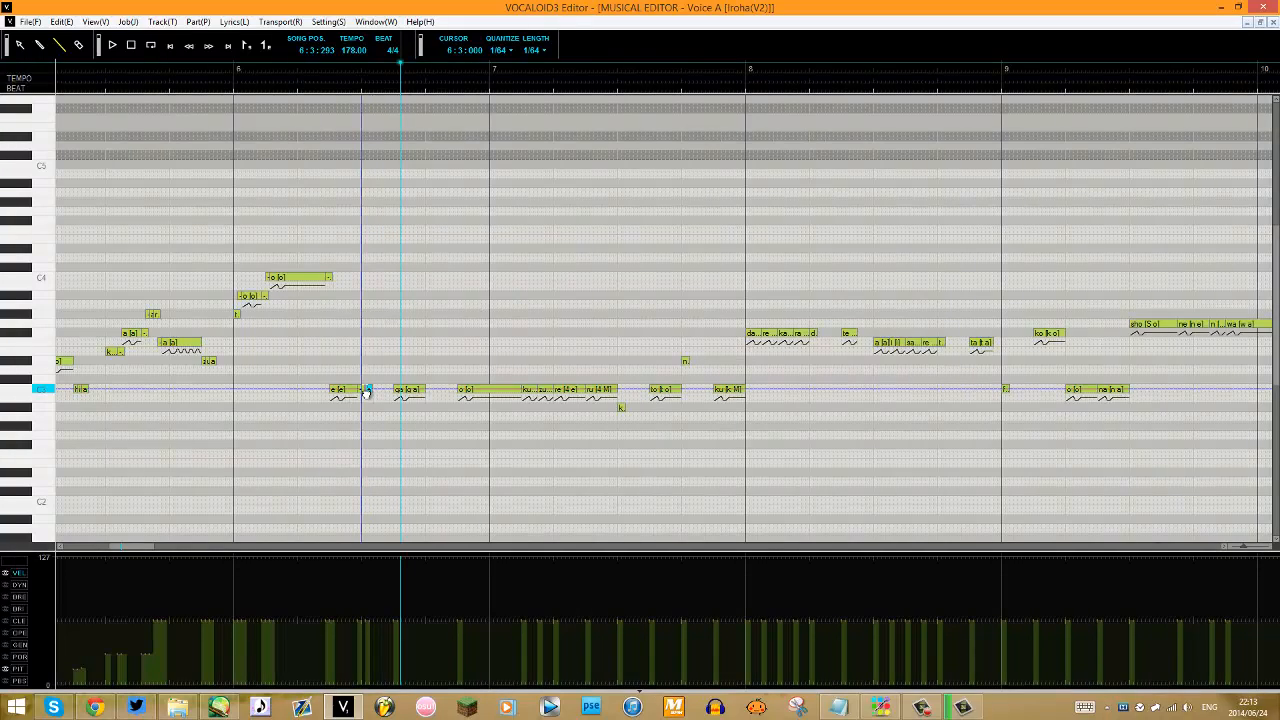
left_click(383, 342)
left_click_drag(429, 387, 391, 336)
key("ctrl+z")
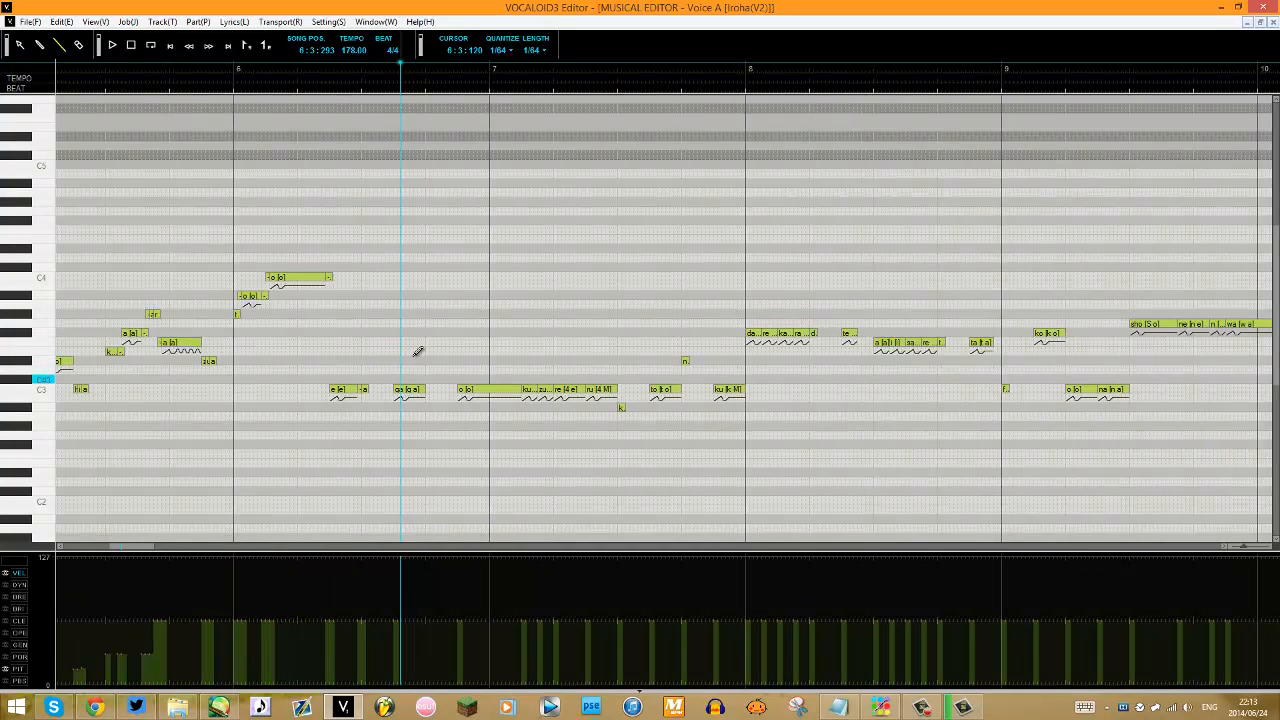
Set the last short C3 note after the "e" to the lyric "h" and open its phonetic entry in Note Property.
double_click(364, 389)
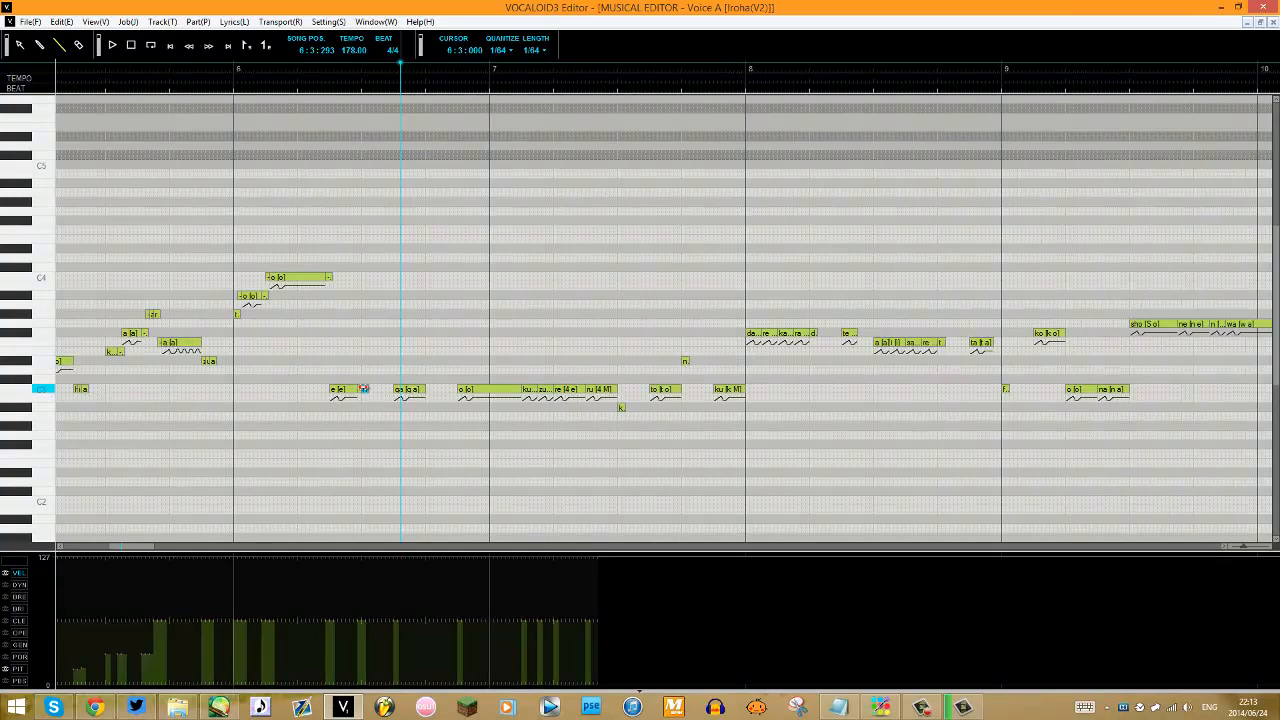
right_click(364, 389)
left_click(452, 648)
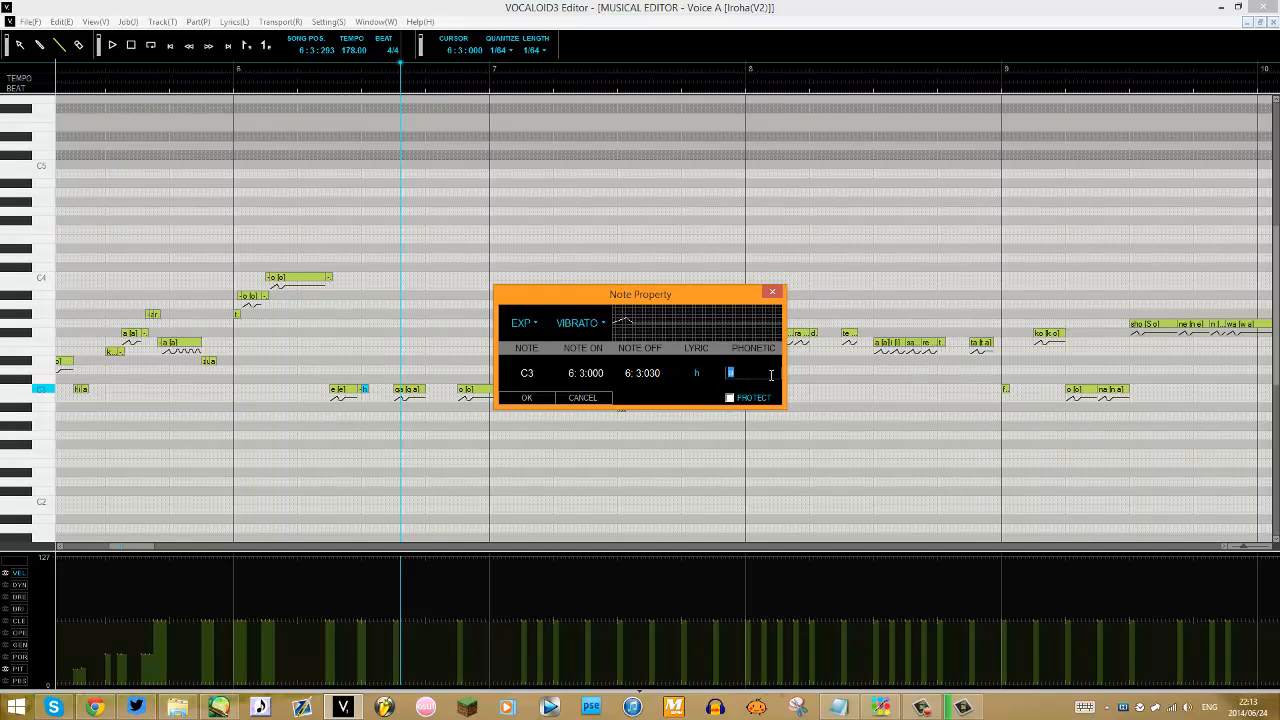
left_click(527, 398)
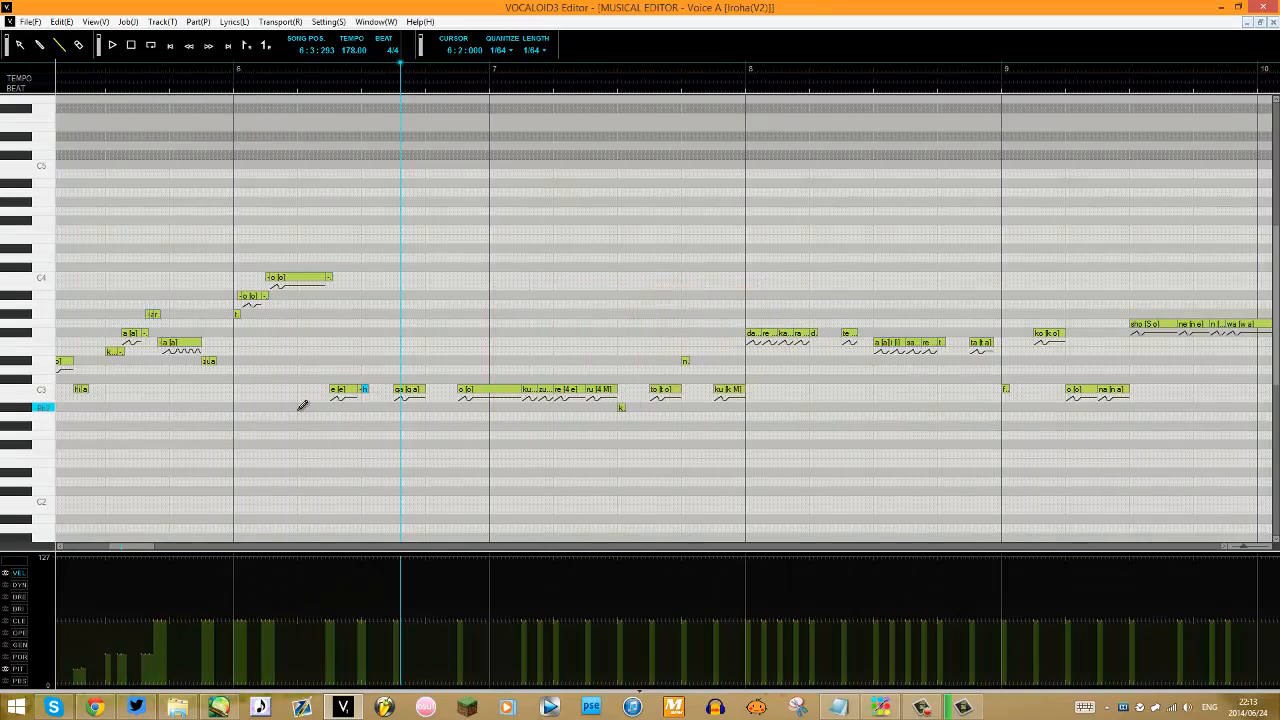
Display the phonetics ahead of the lyrics on the notes and step through the entries of the measure 7 notes.
key("alt+Down")
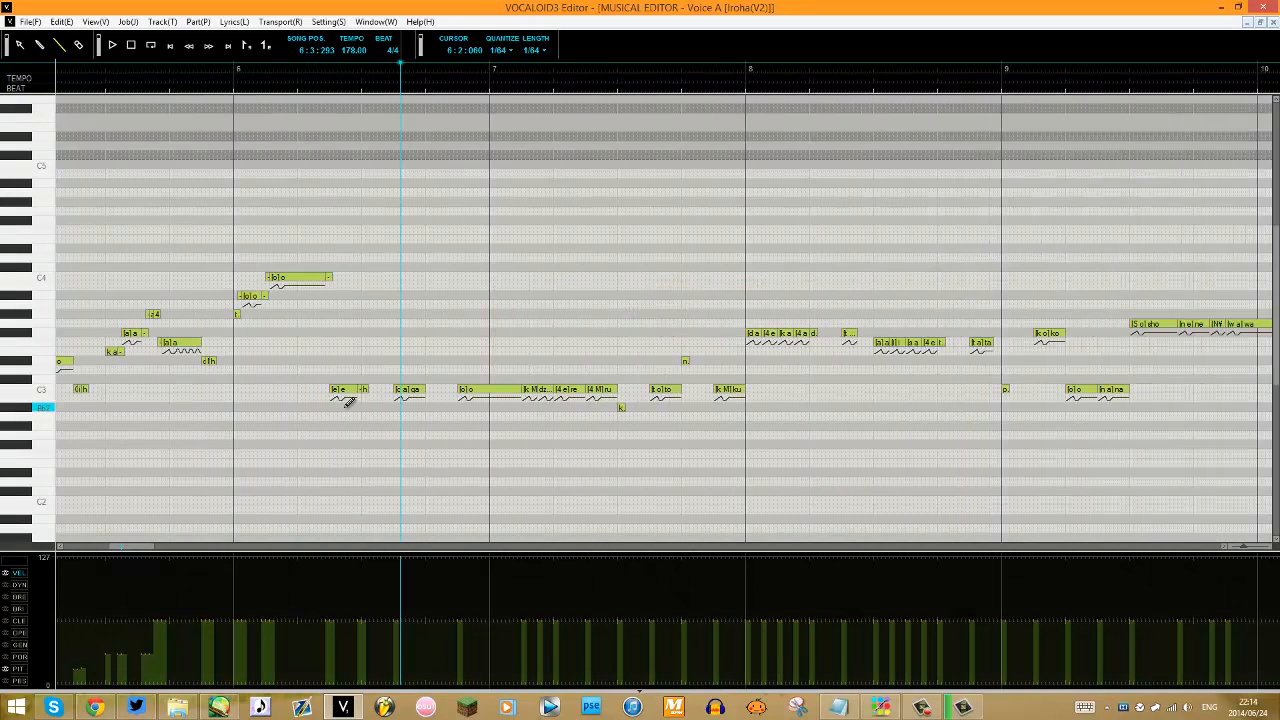
double_click(490, 391)
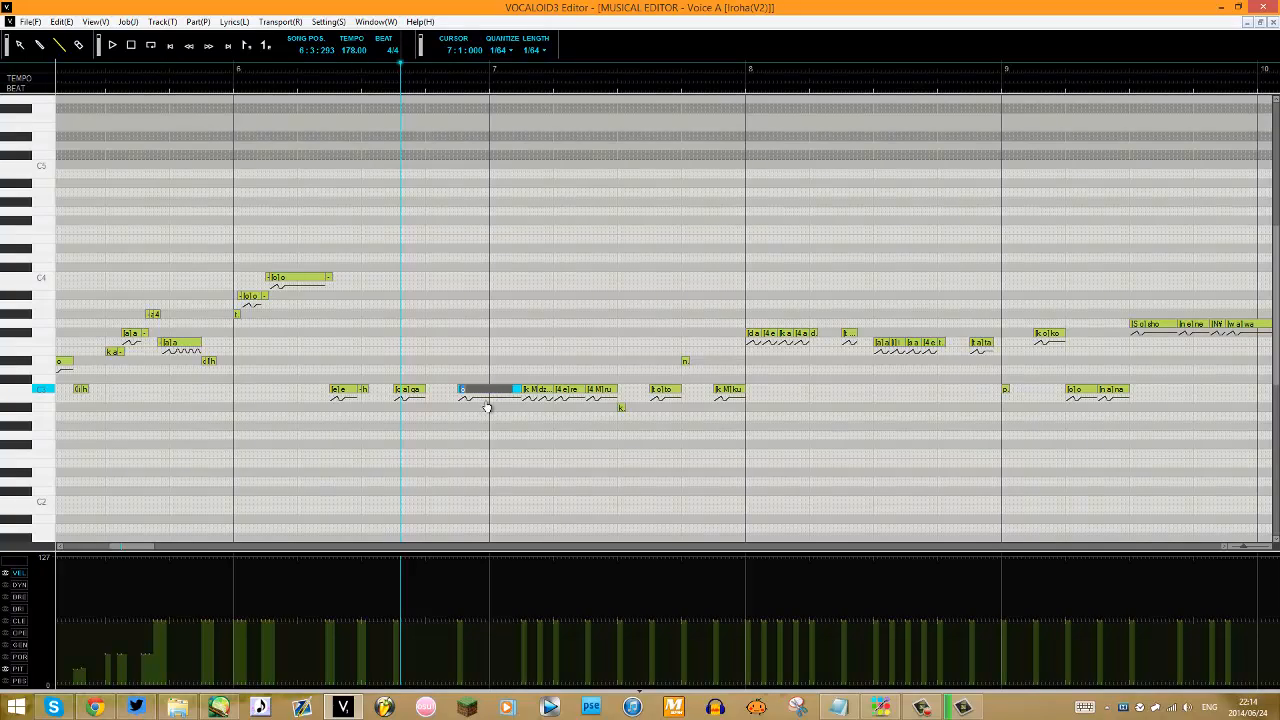
left_click(500, 432)
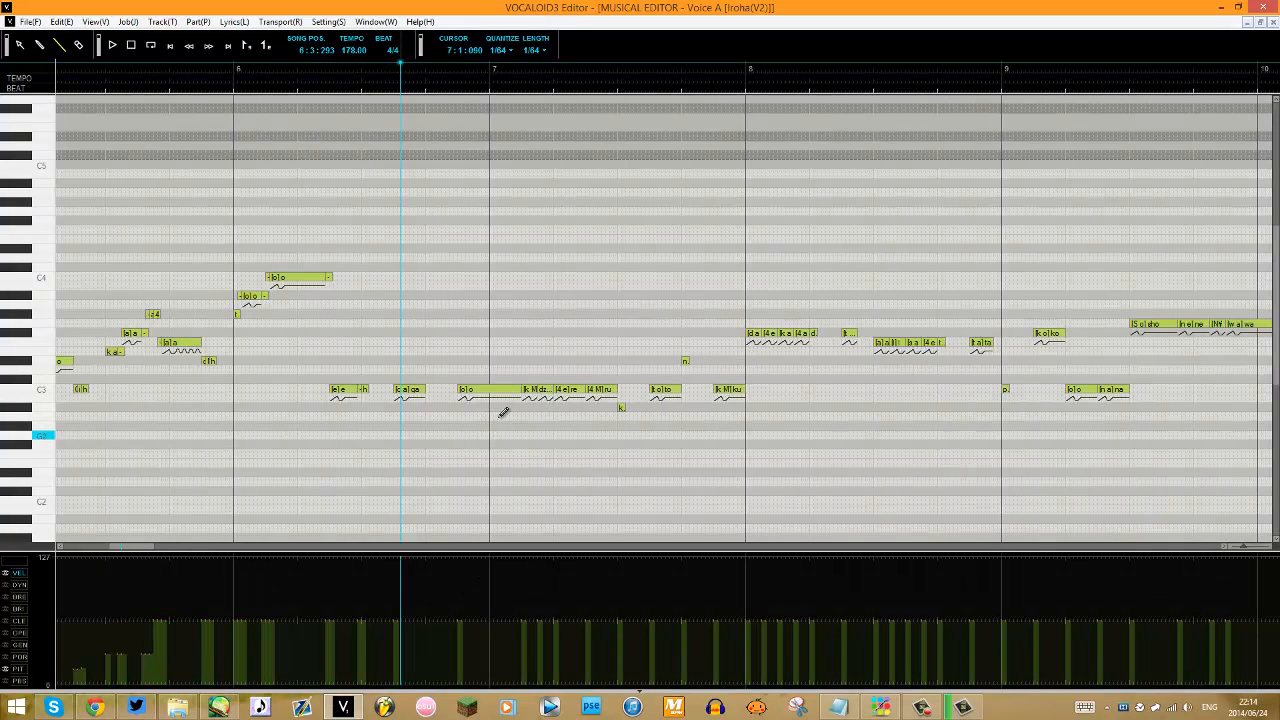
double_click(592, 393)
double_click(622, 408)
double_click(660, 392)
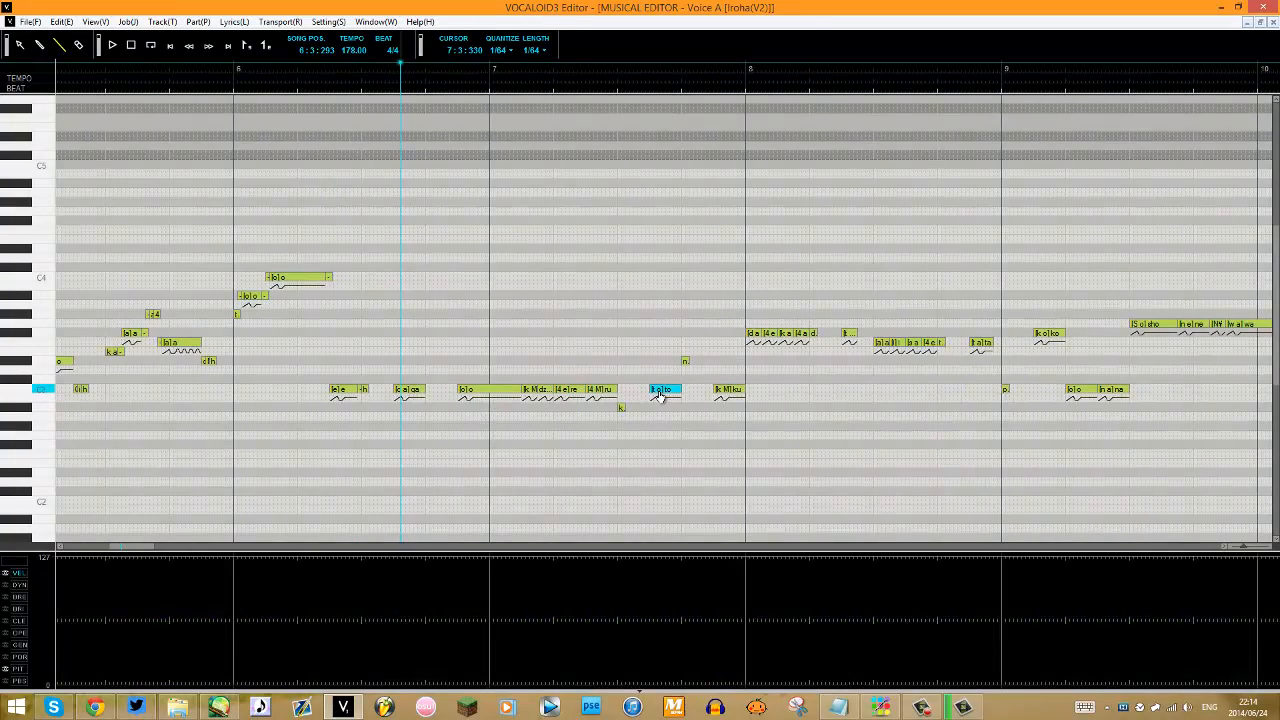
key("Tab")
key("Tab")
key("Tab")
key("Tab")
key("Tab")
left_click(672, 422)
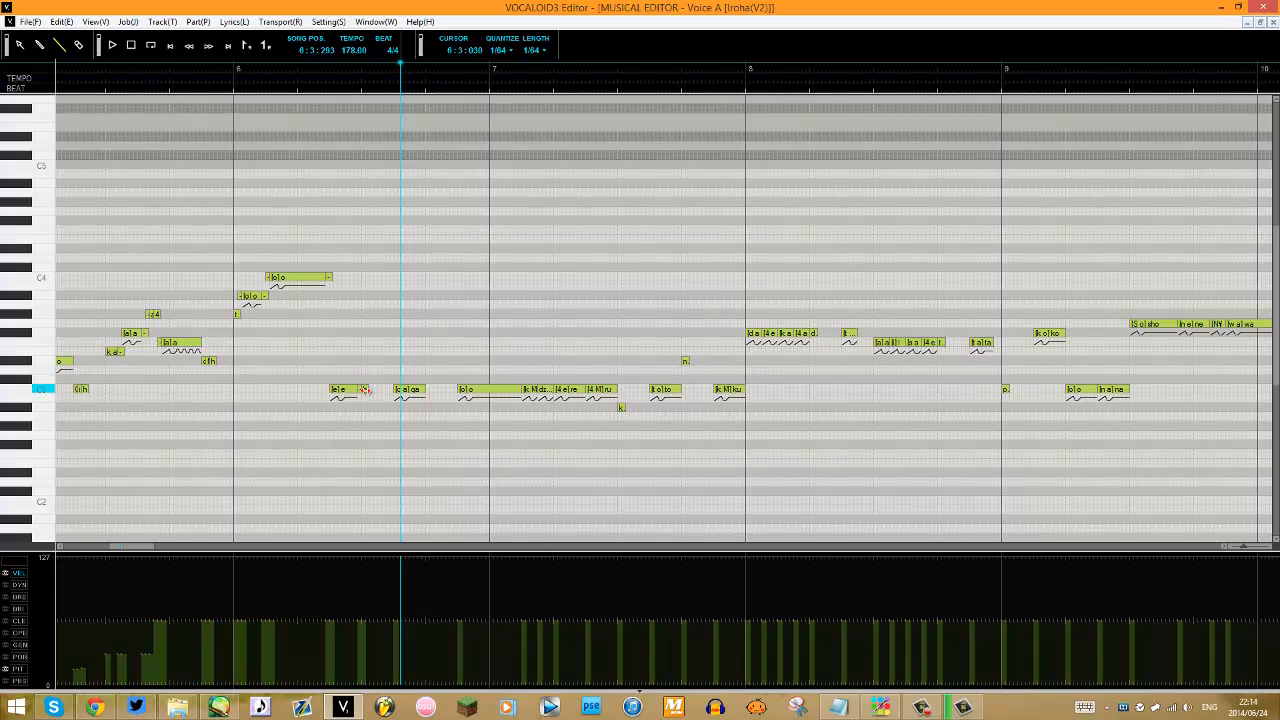
Confirm the entry of the short "h" note in measure 6 and play from just before the measure.
key("Return")
left_click(213, 75)
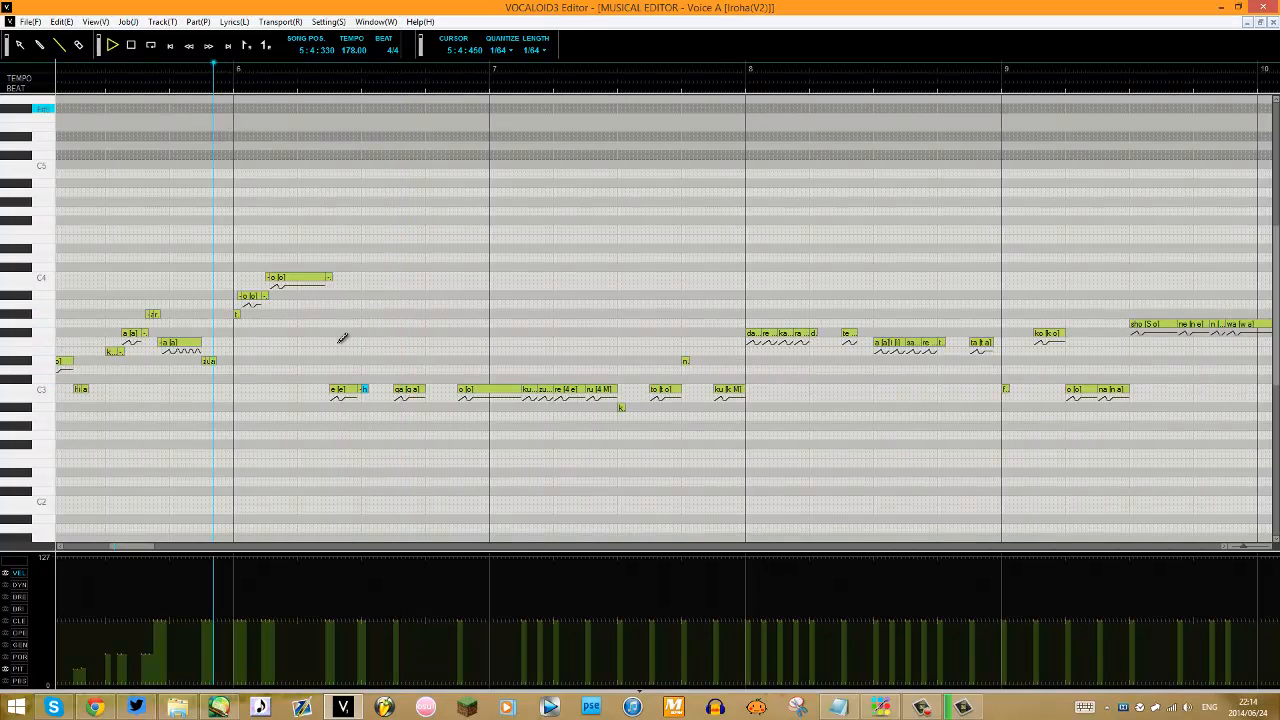
key("space")
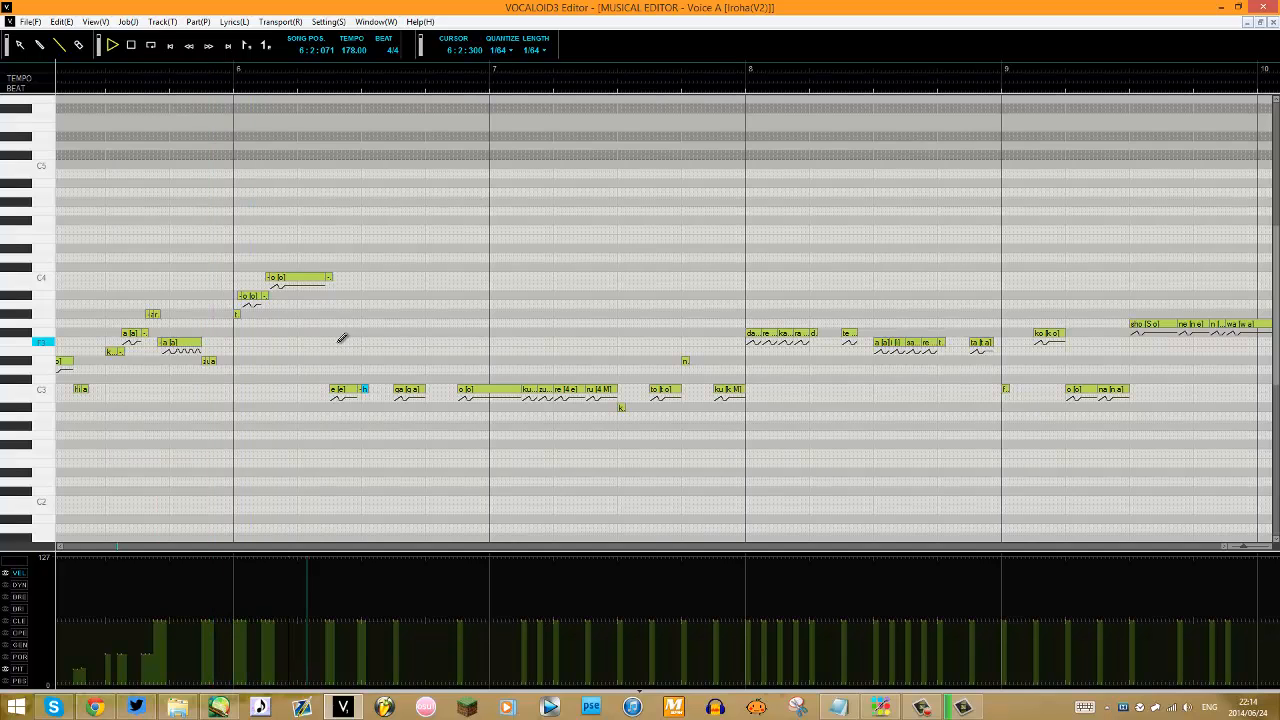
Split the "ga" in measure 6 into a very short Bb2 note and C3 notes "-" and "a", ending with short "-" and "a" notes.
left_click(400, 389)
mouse_move(392, 397)
left_mouse_down()
mouse_move(395, 418)
mouse_move(427, 383)
mouse_move(411, 392)
left_mouse_up()
left_click(403, 387)
double_click(397, 407)
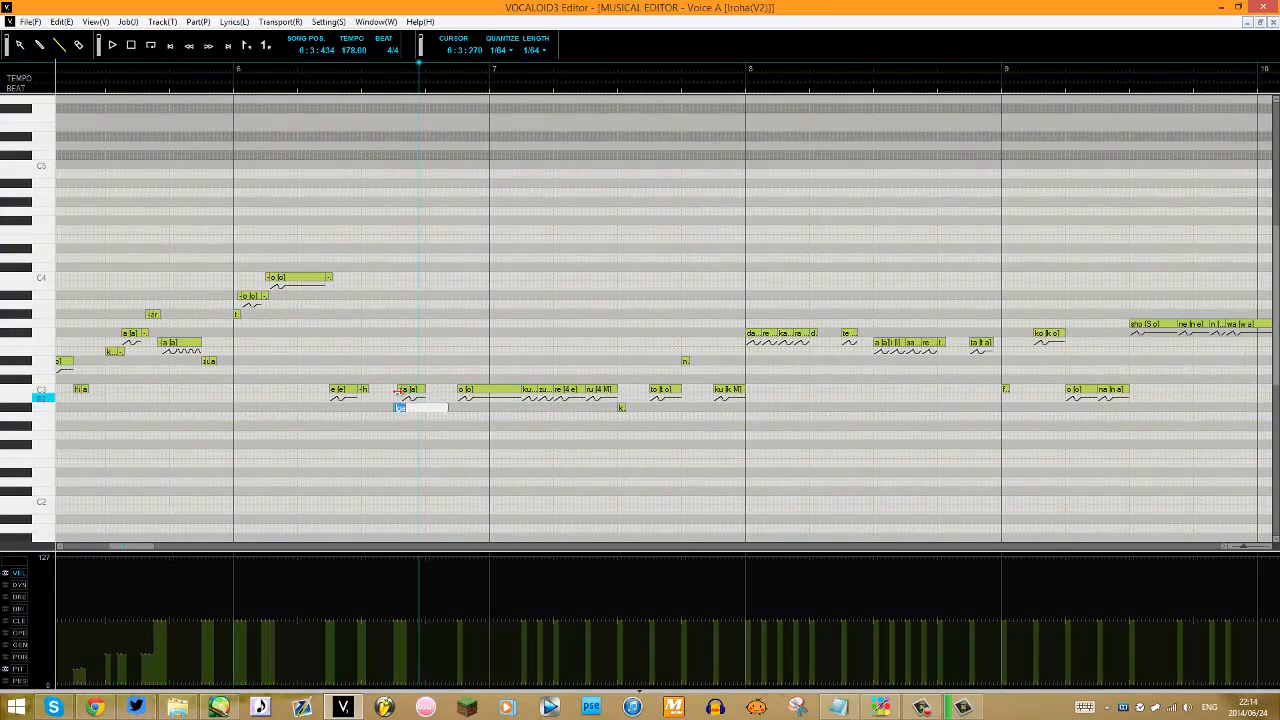
double_click(402, 390)
key("Return")
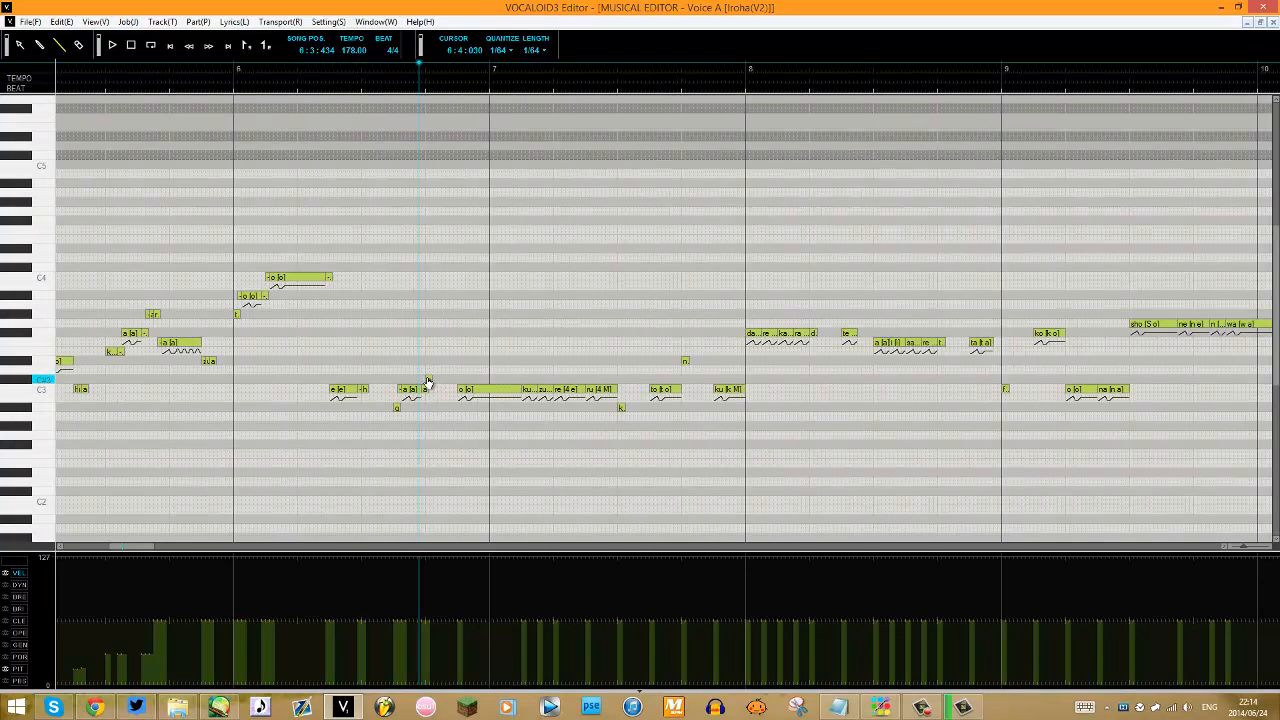
left_click(427, 388)
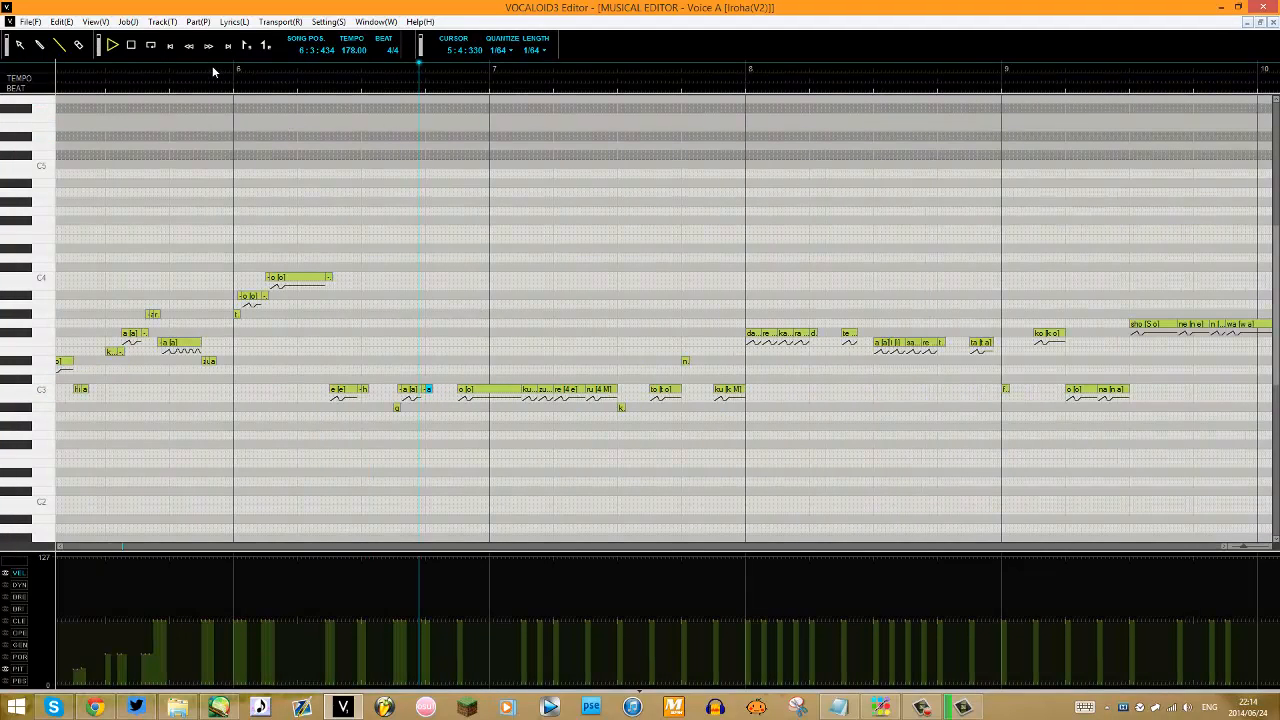
Play measure 6 twice, each time from just before its first note.
left_click(212, 65)
key("space")
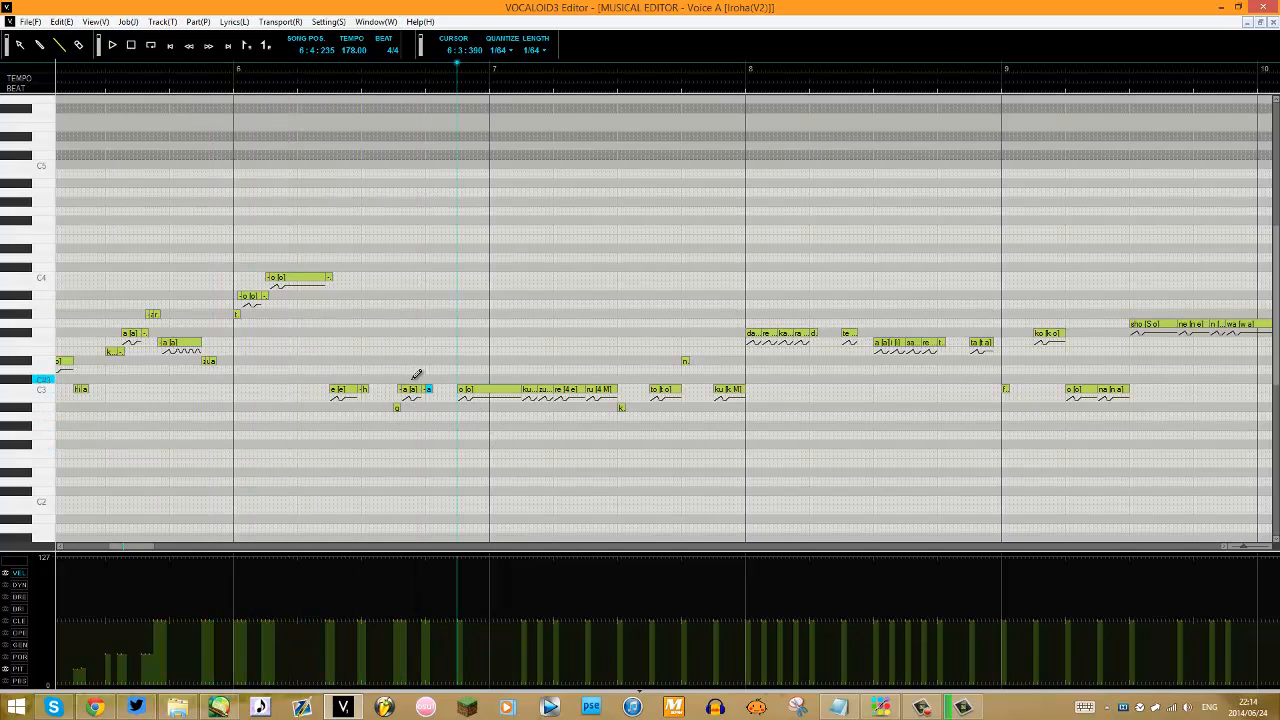
left_click(217, 70)
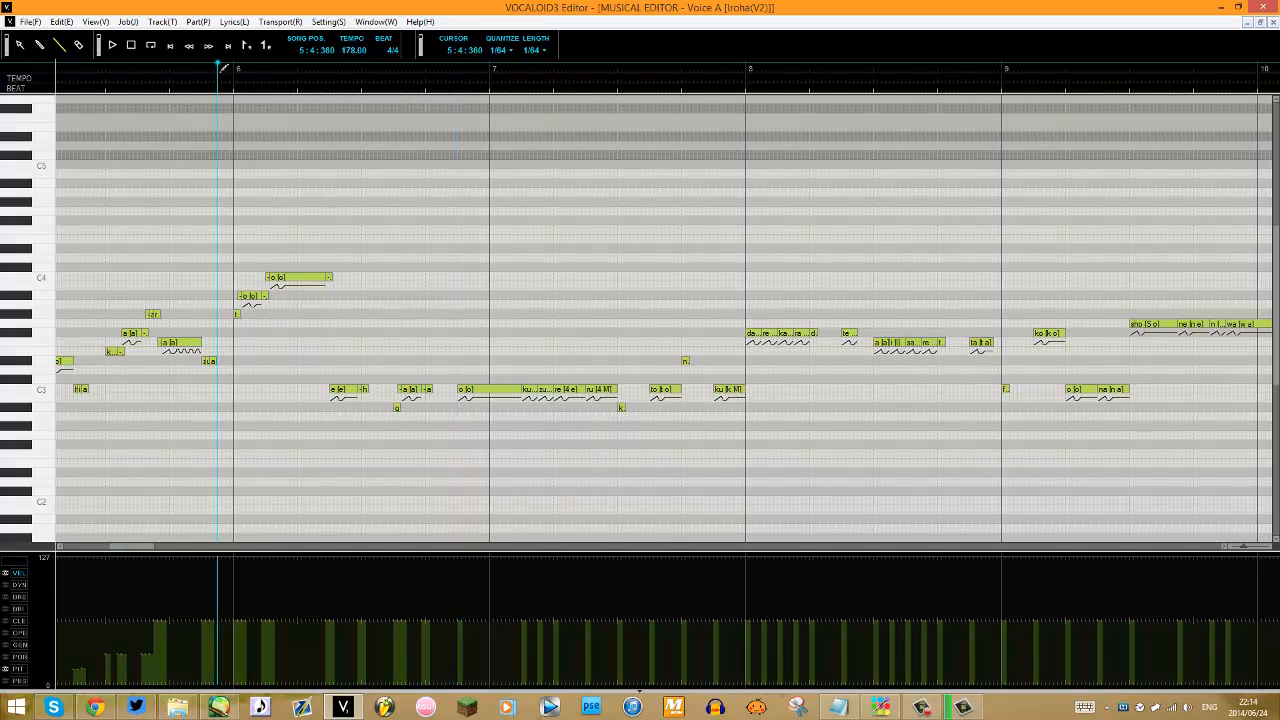
key("space")
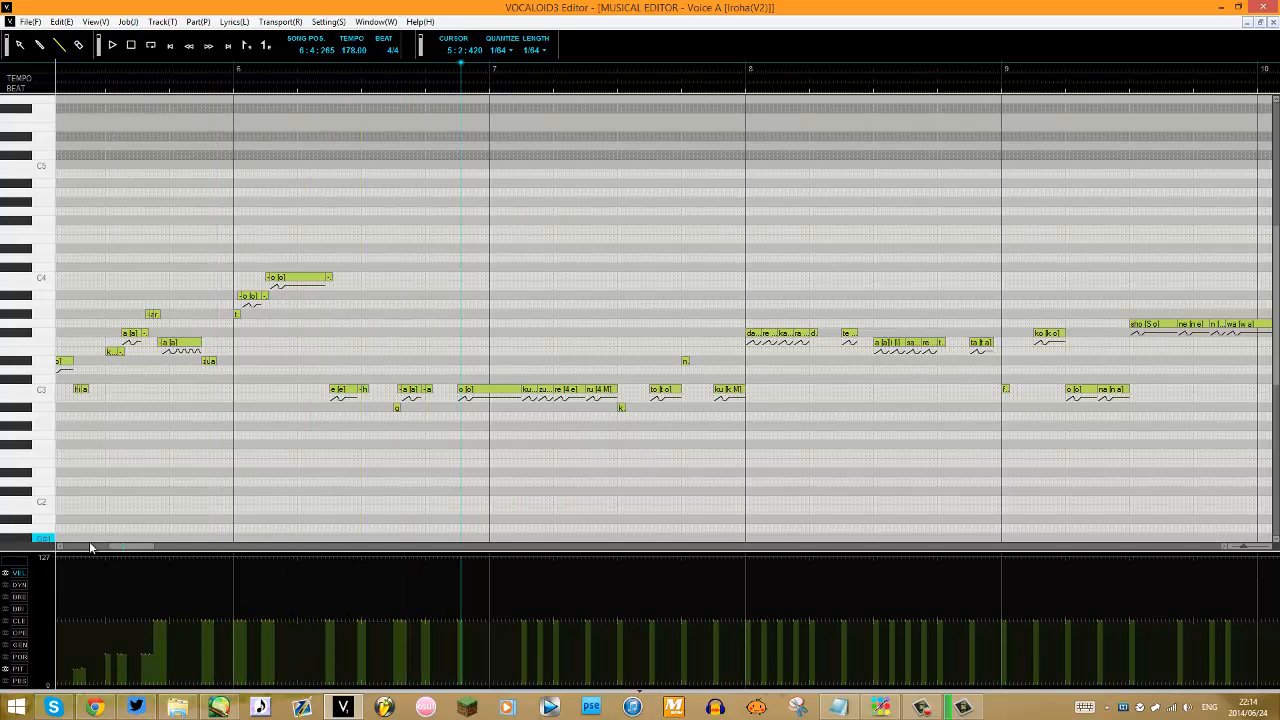
Split the start of the long C3 "o" leading into measure 7 into a short Bb2 note and "-", keeping "o" on C3.
left_click_drag(135, 549, 149, 529)
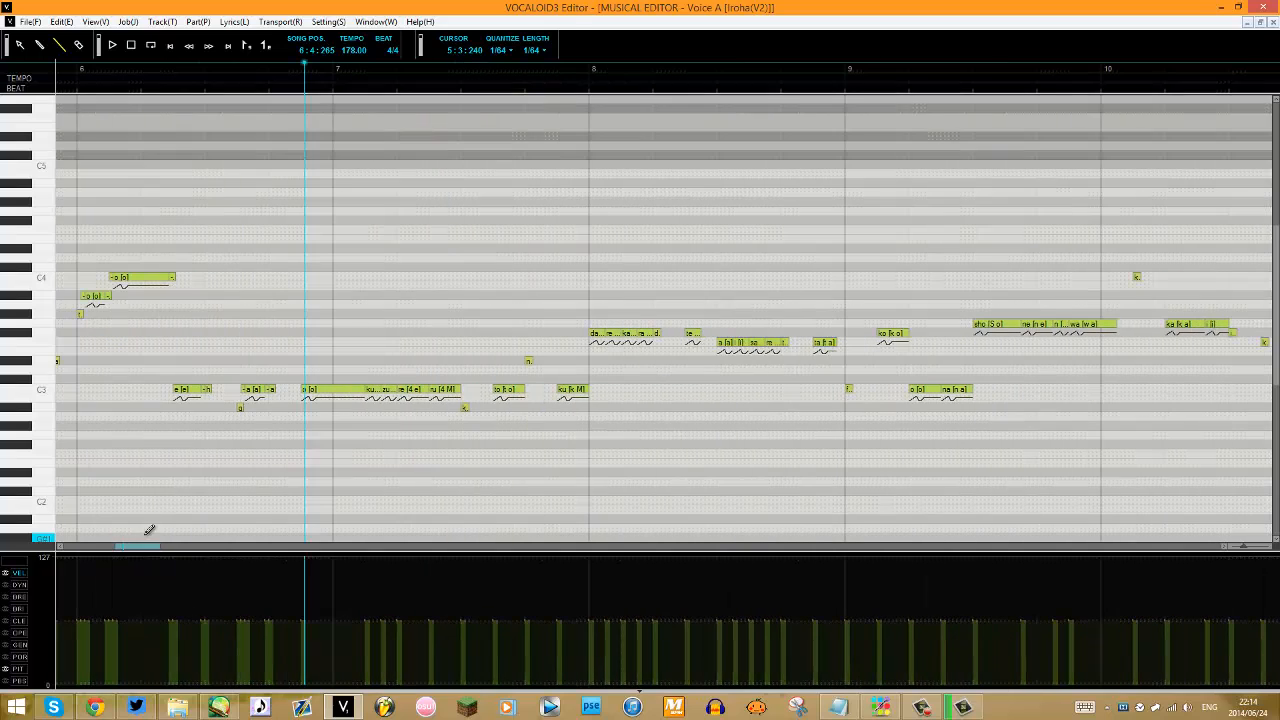
left_click(362, 389)
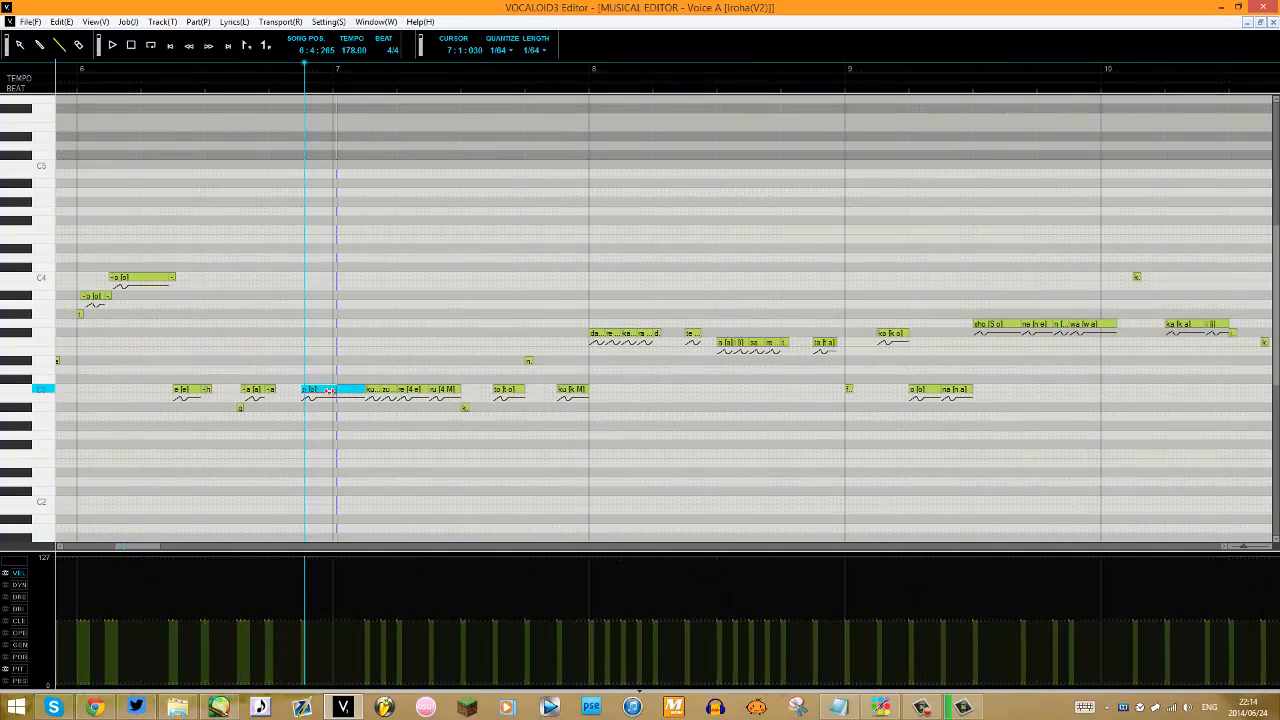
left_click_drag(312, 393, 312, 392)
mouse_move(309, 391)
left_mouse_down()
mouse_move(310, 408)
mouse_move(365, 384)
mouse_move(332, 408)
left_mouse_up()
left_click(314, 407)
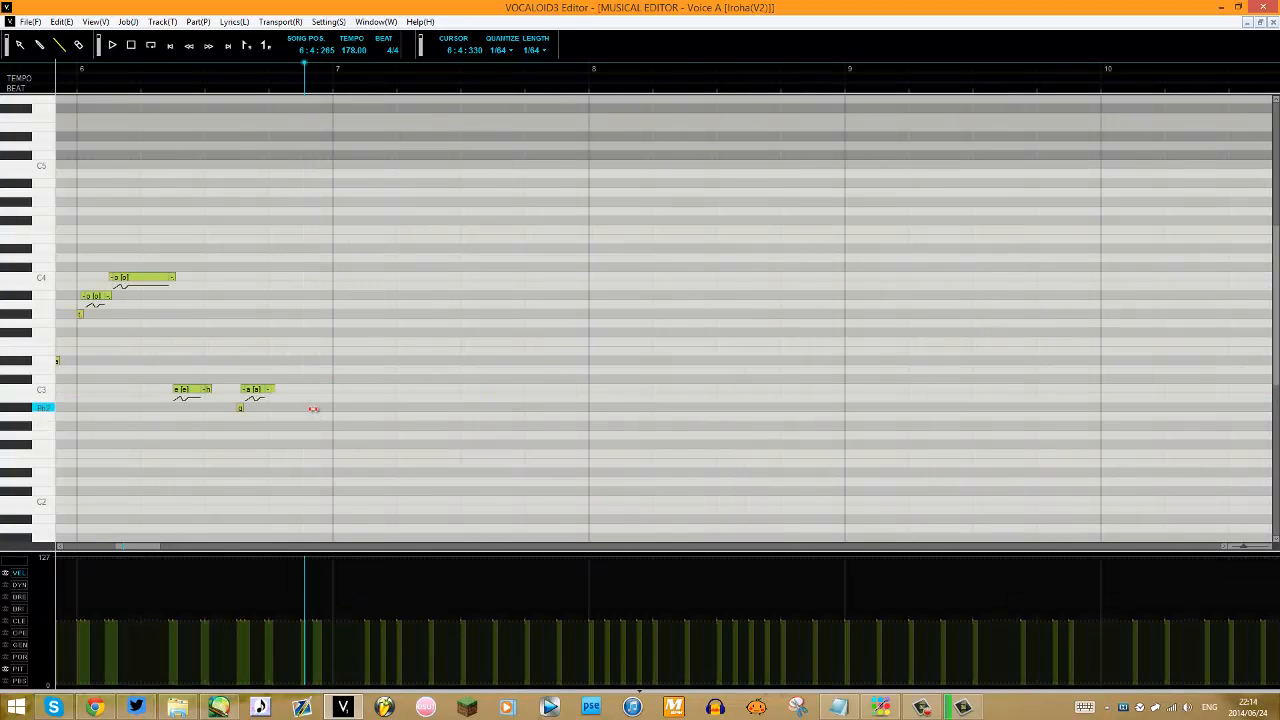
left_click(306, 366)
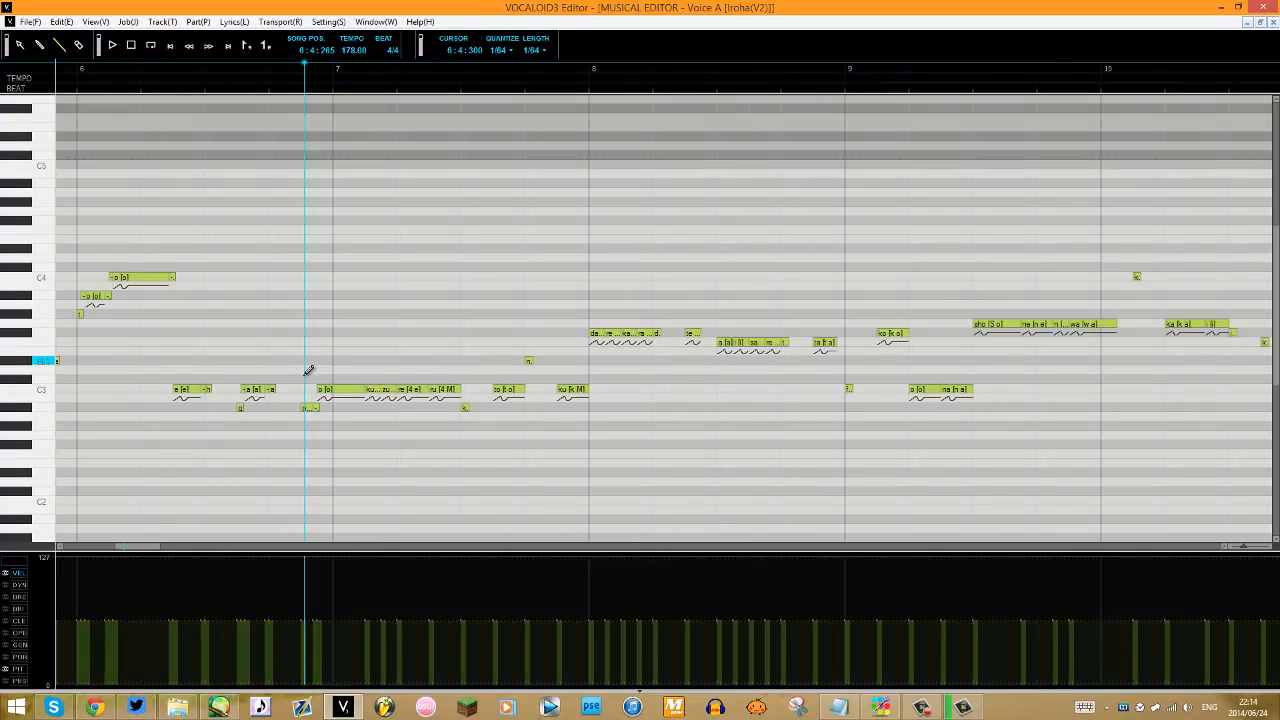
Switch the singer to SeeU_SV01_JPN and set the playback position just before measure 6.
left_click(278, 65)
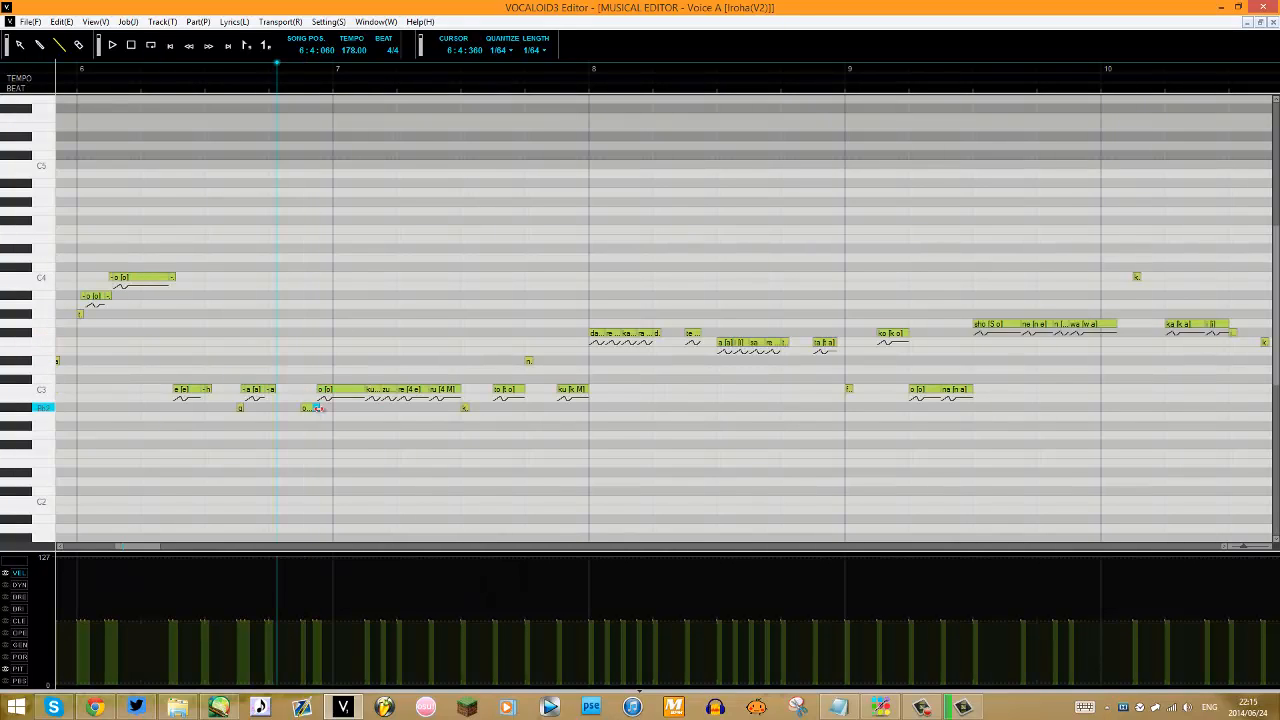
right_click(330, 442)
mouse_move(376, 392)
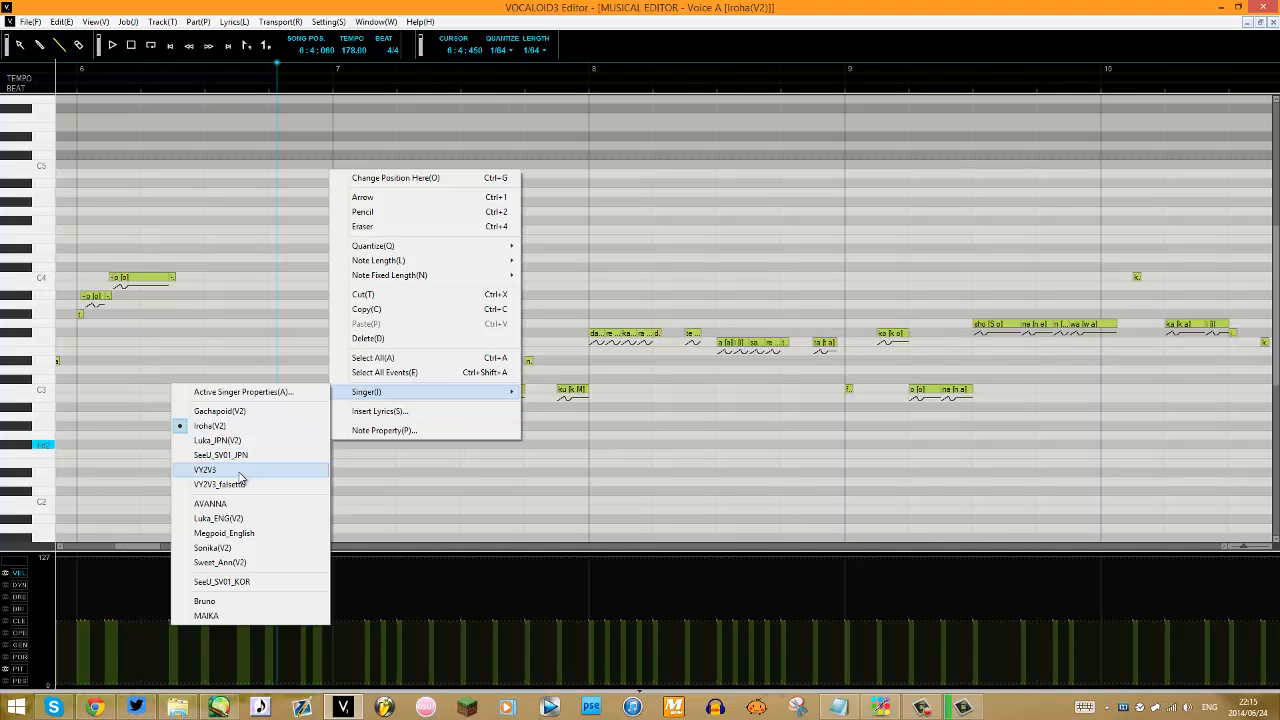
left_click(220, 455)
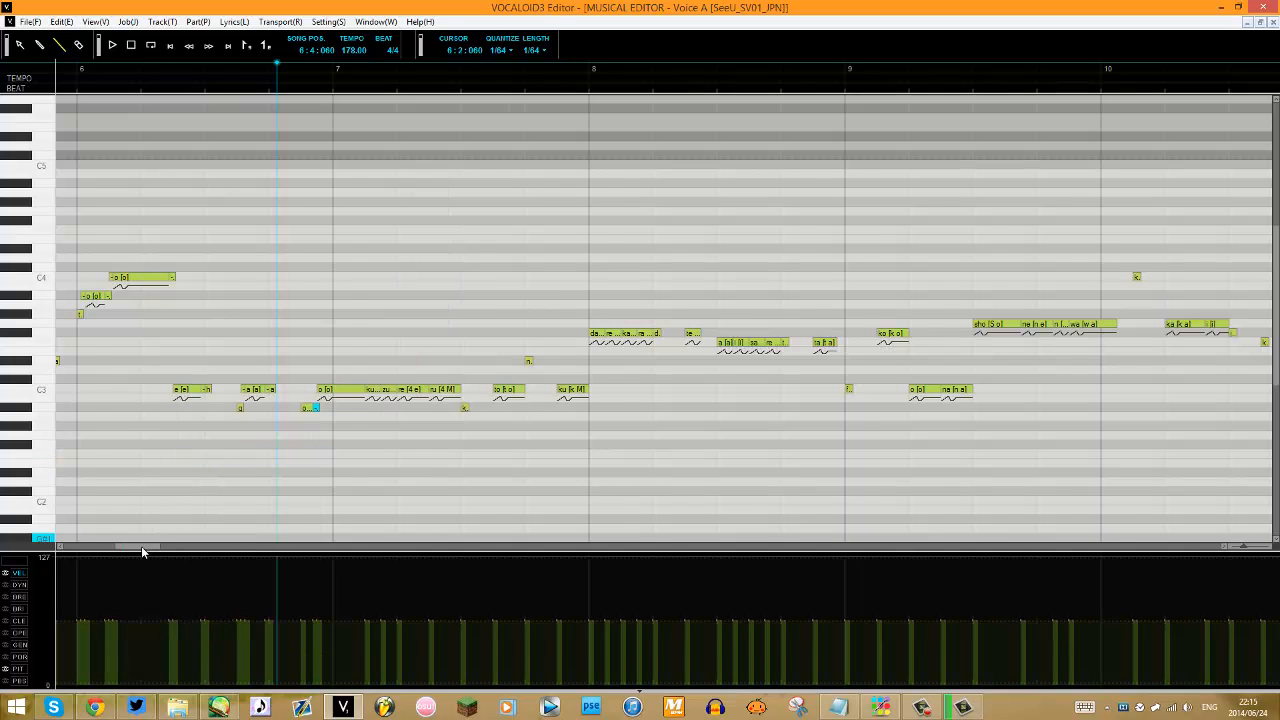
left_click_drag(141, 551, 135, 551)
left_click(145, 68)
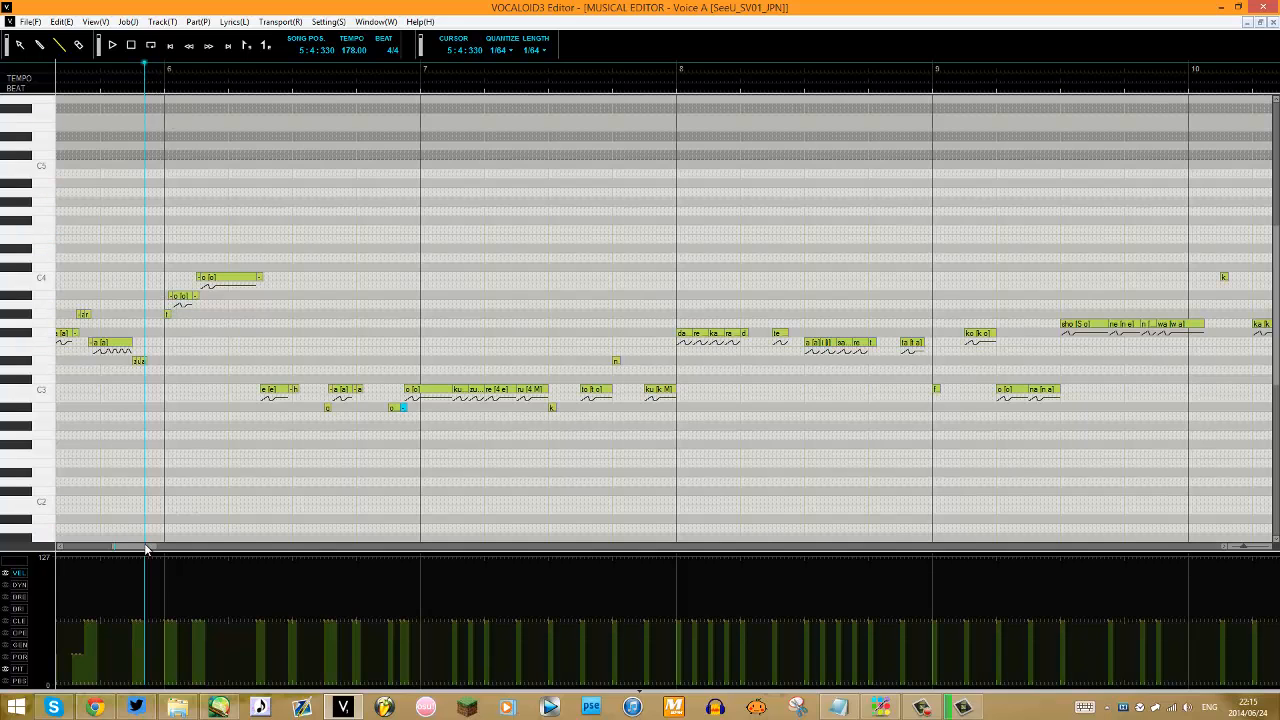
Add a very short F#3 "t" note and a longer Bb3 "e" note in empty measure 1 and play them as a test.
left_click_drag(145, 545, 94, 548)
mouse_move(188, 333)
left_mouse_down()
mouse_move(220, 330)
mouse_move(178, 323)
mouse_move(230, 294)
left_mouse_up()
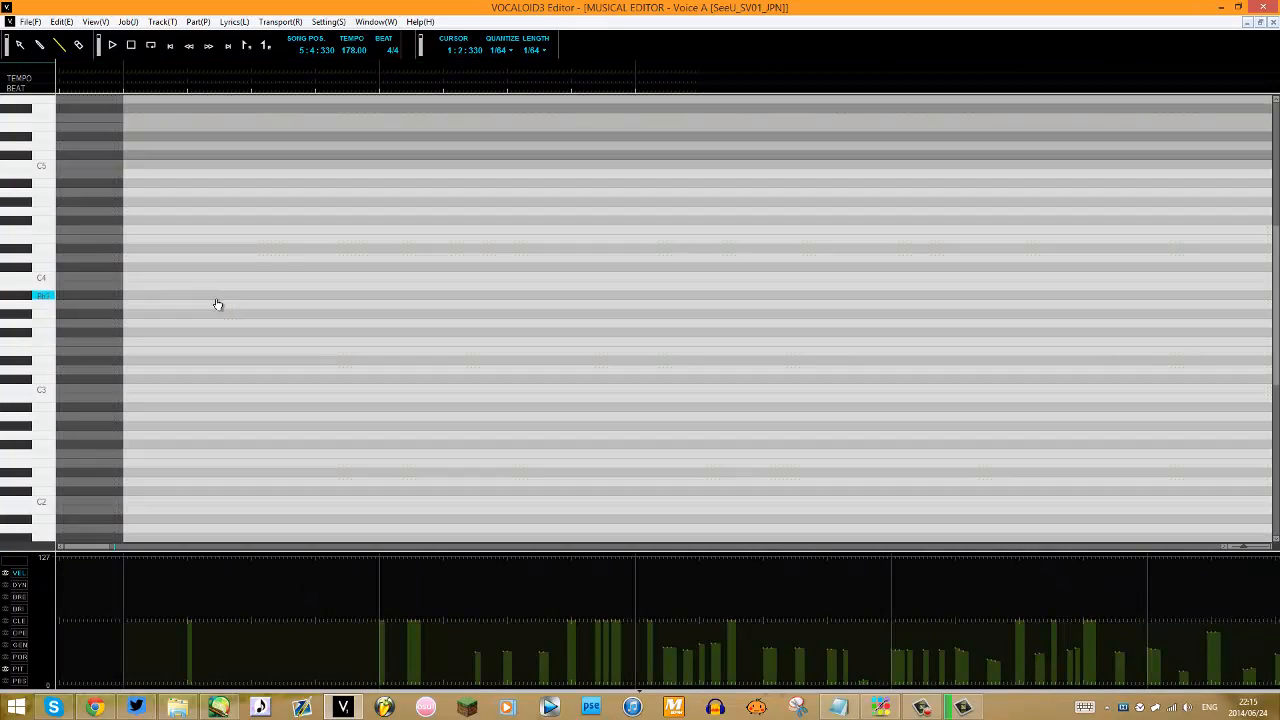
double_click(190, 333)
type("te")
key("Tab")
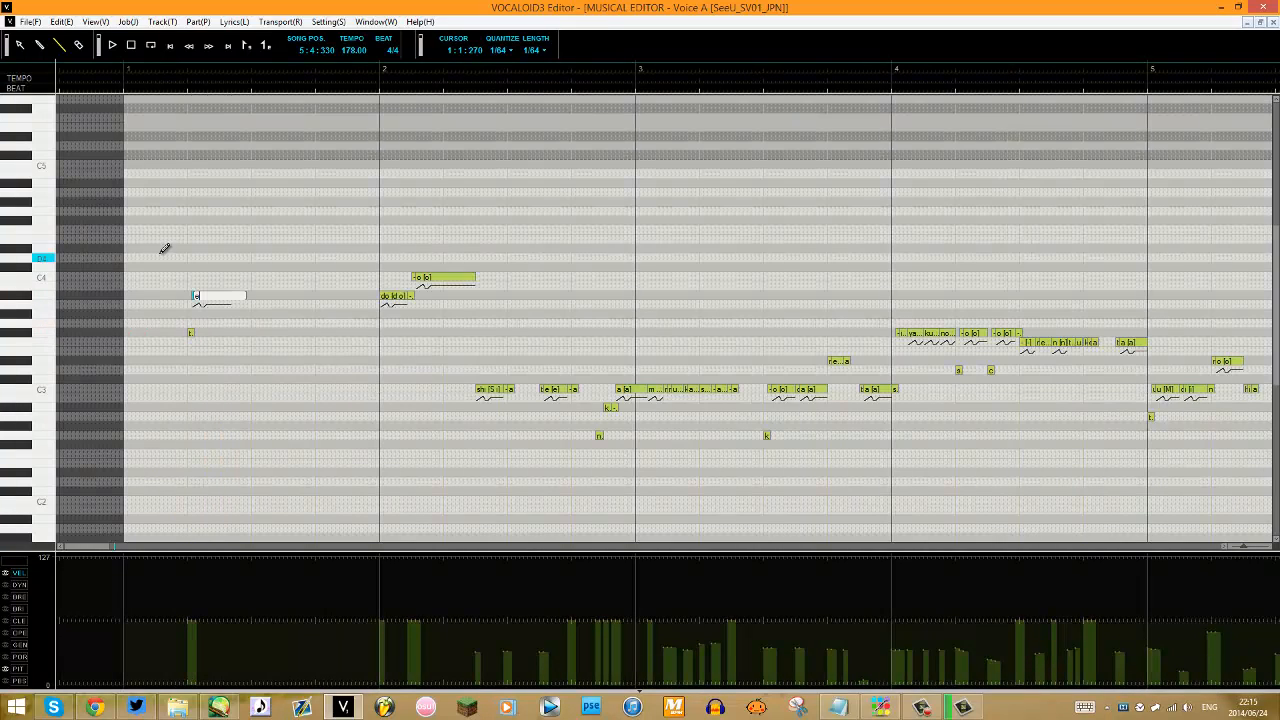
type("e")
key("Return")
left_click(175, 68)
key("space")
key("space")
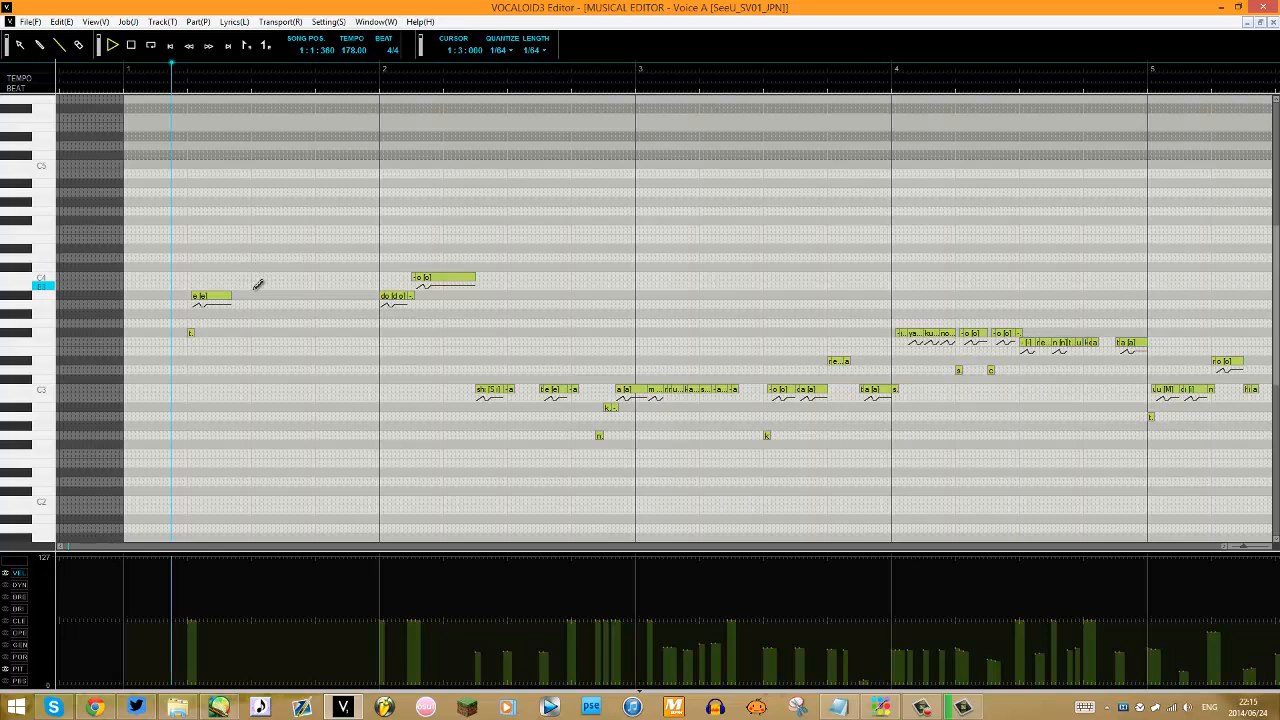
Change the lyric of the Bb3 test note in measure 1 to "a" and play the test notes.
left_click(212, 297)
left_click(153, 67)
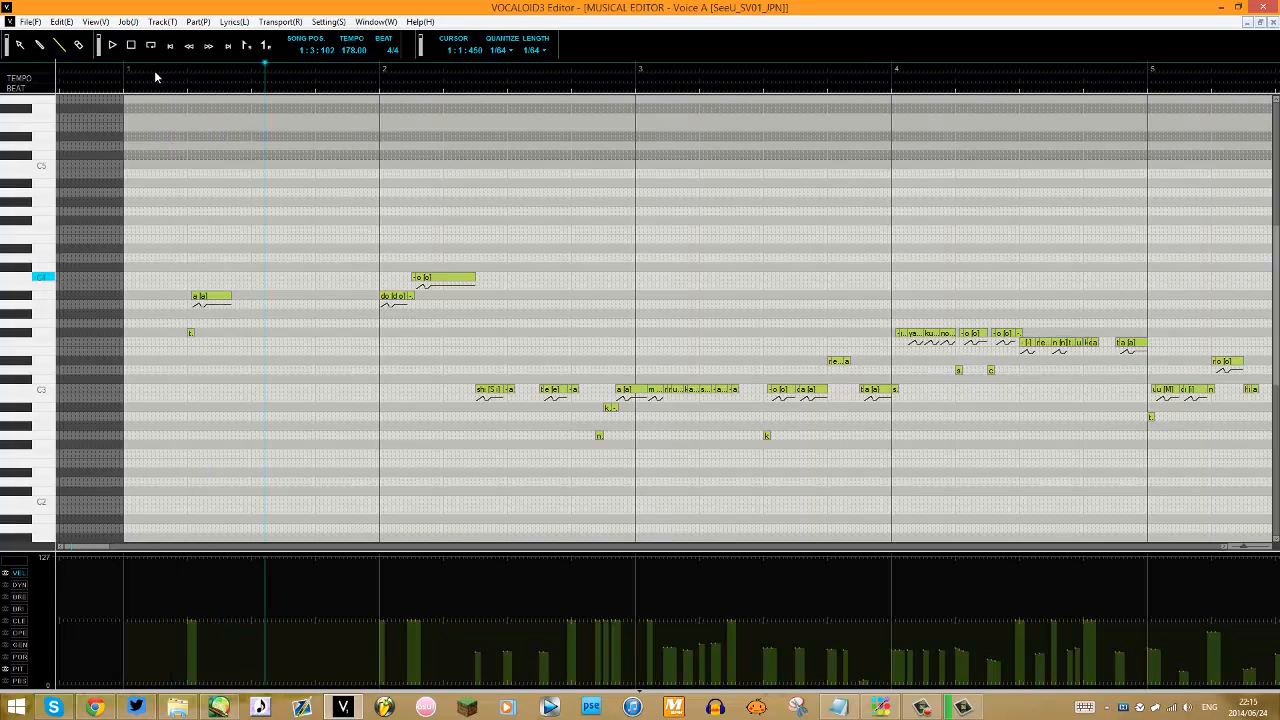
key("space")
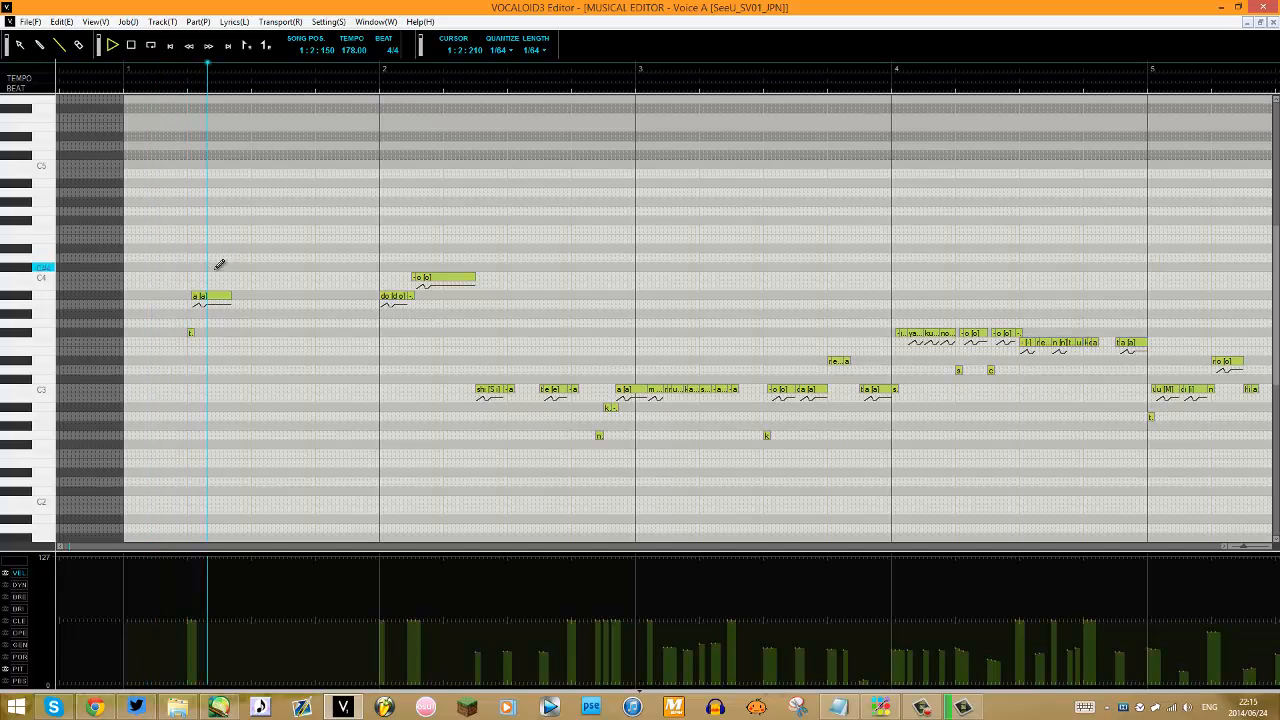
key("space")
Change the lyric of the very short F#3 test note to "r" and play the pair from just before it.
double_click(191, 332)
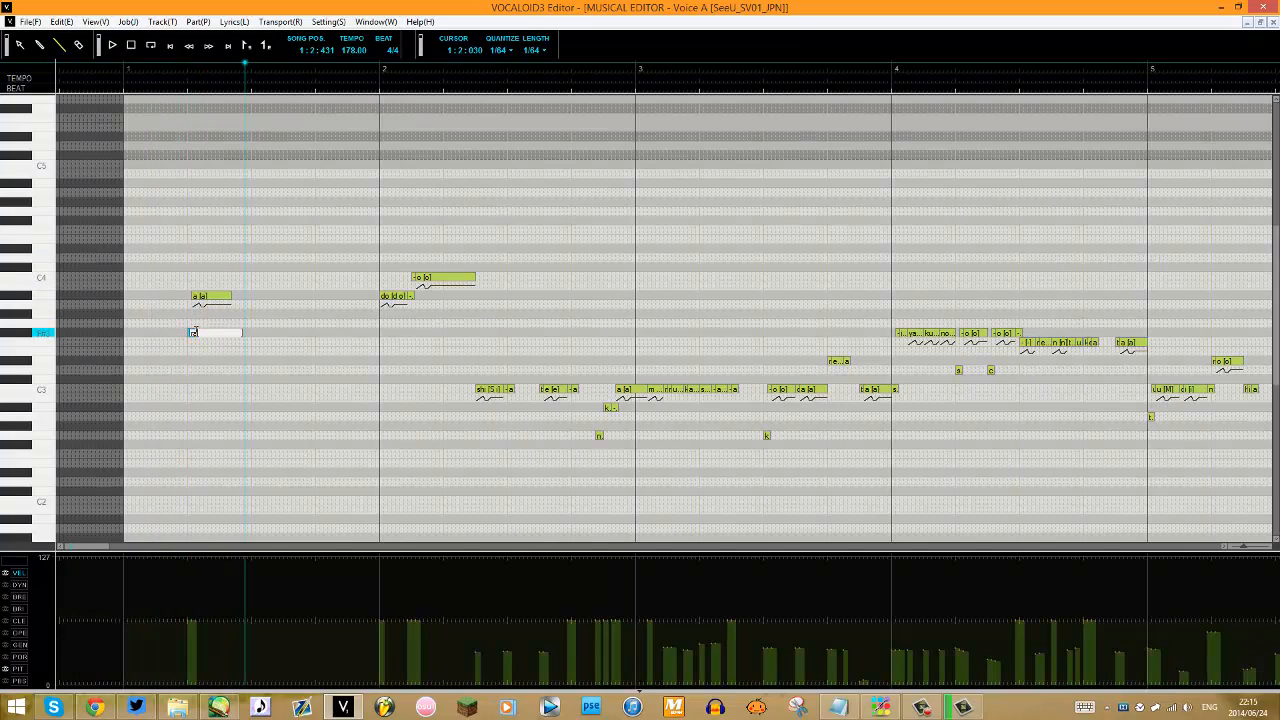
key("Return")
left_click(177, 64)
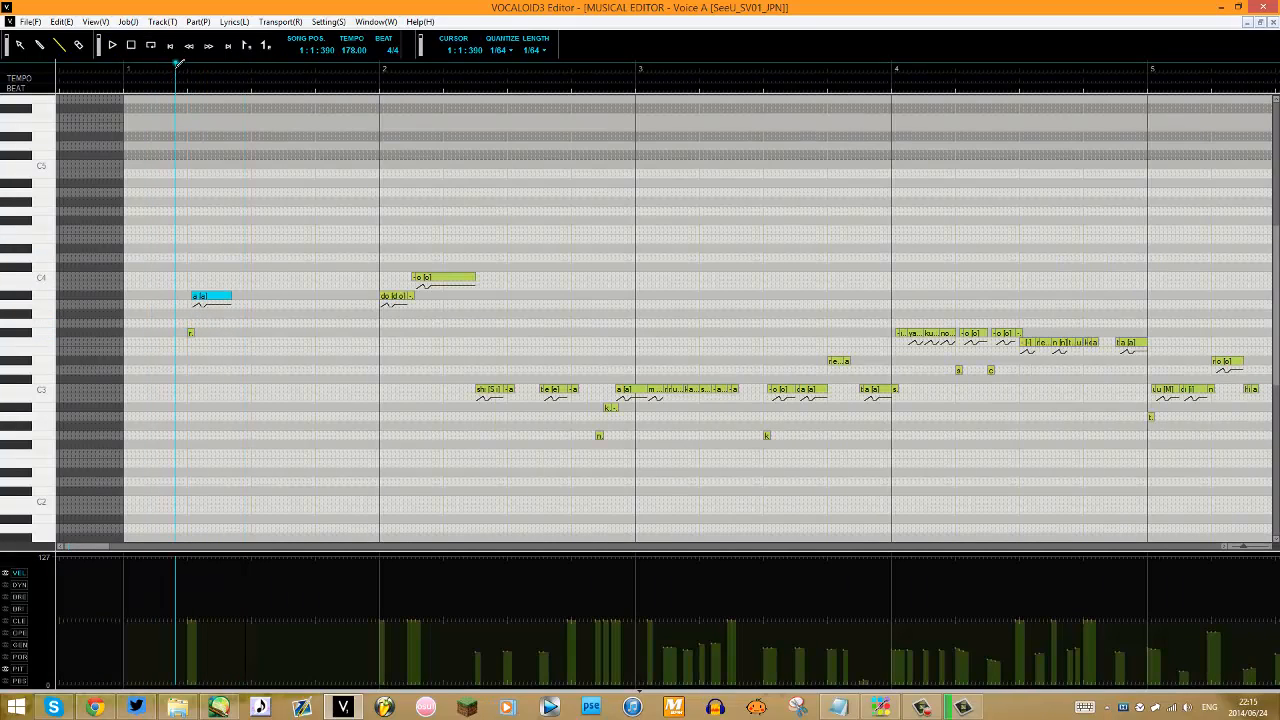
key("space")
key("space")
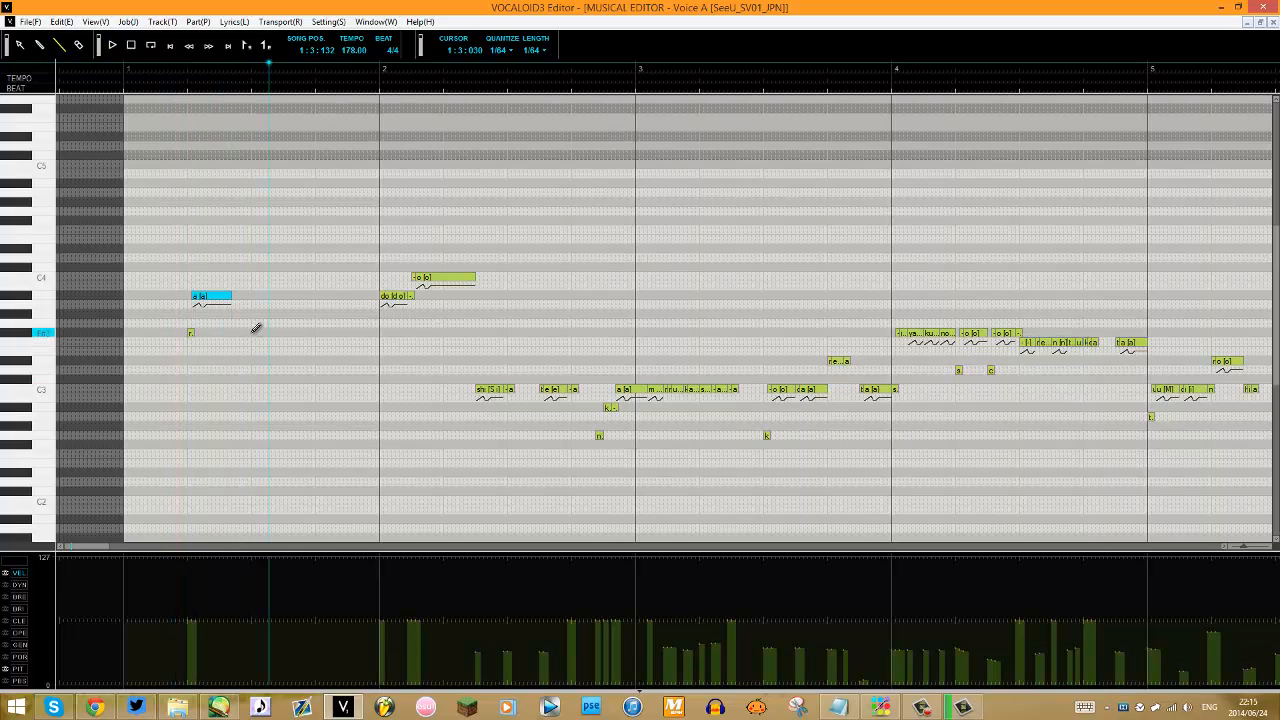
left_click(192, 332)
left_click(204, 297)
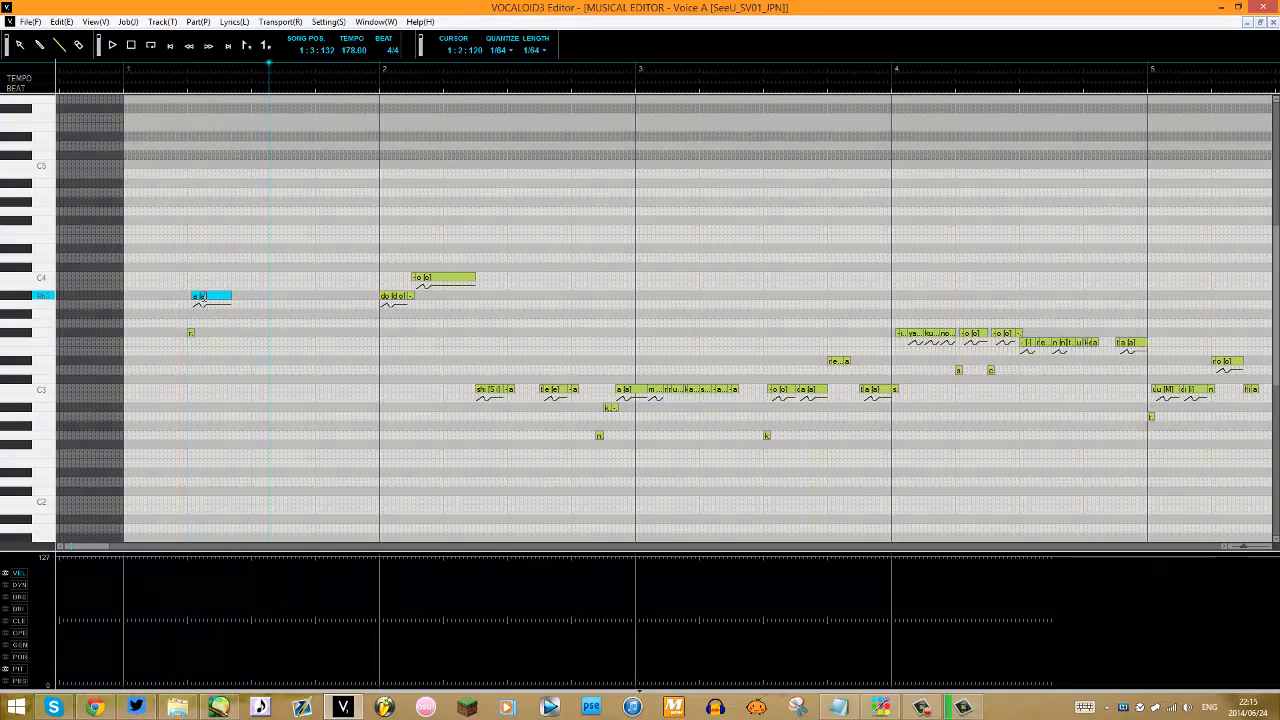
left_click(240, 298)
left_click(202, 298)
left_click(204, 311)
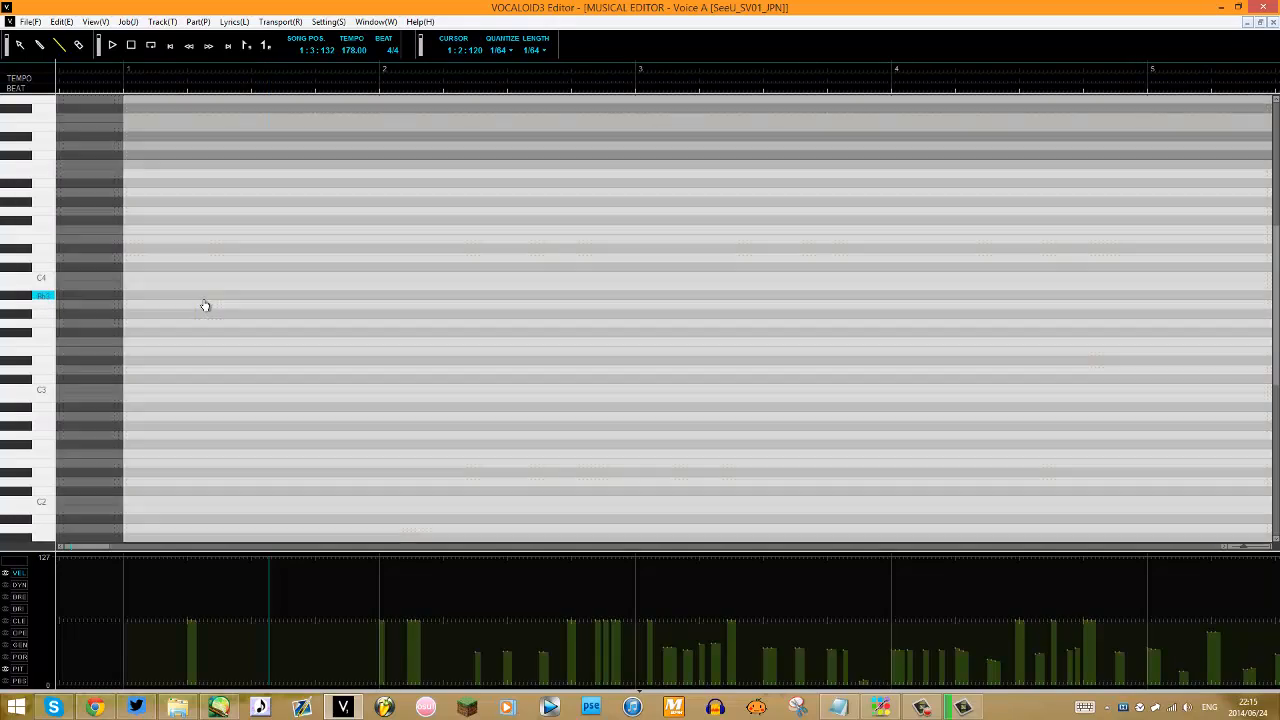
left_click(206, 299)
left_click(209, 312)
left_click(205, 298)
left_click(206, 320)
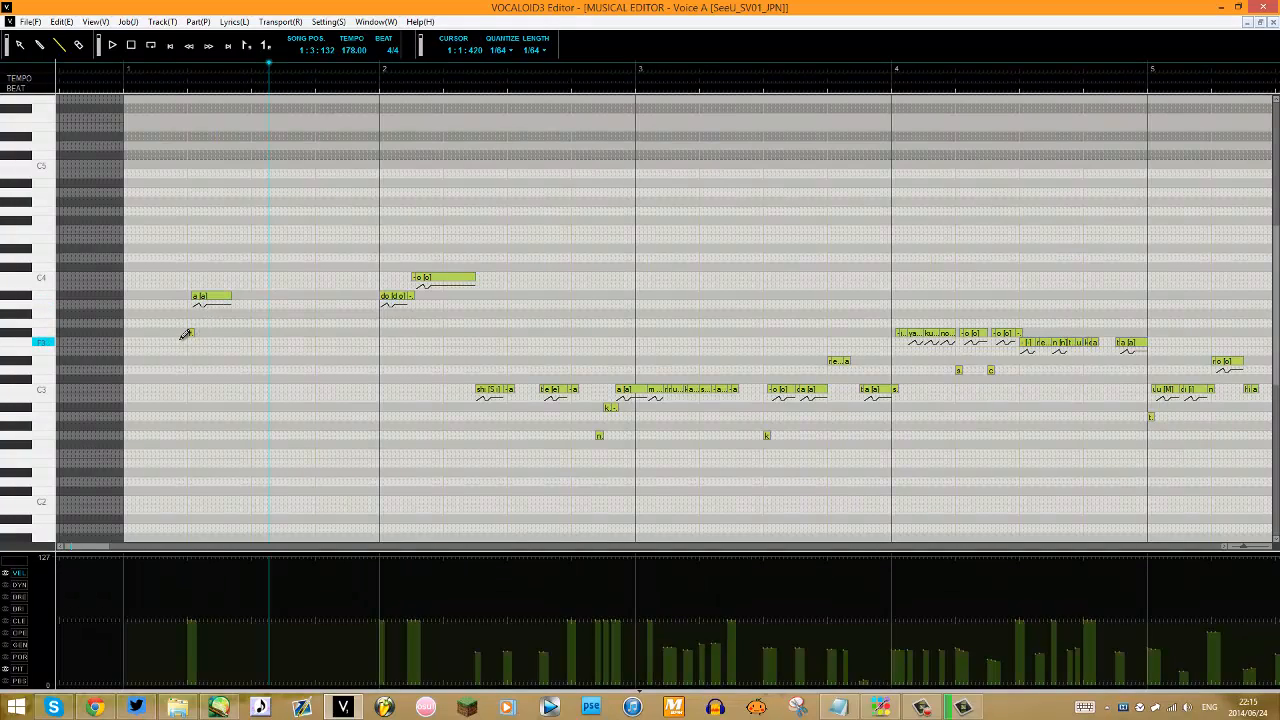
left_click(202, 299)
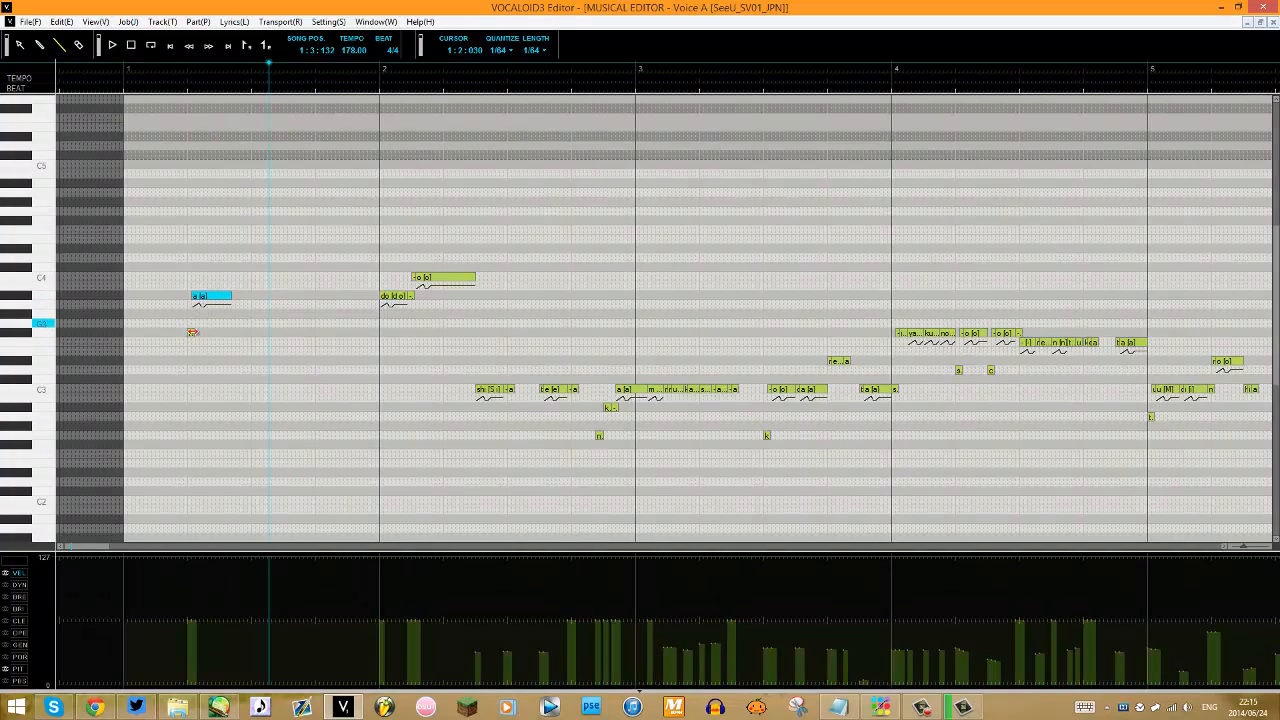
Undo the added G3 note and all earlier test note entries in measure 1.
double_click(190, 333)
left_click(208, 323)
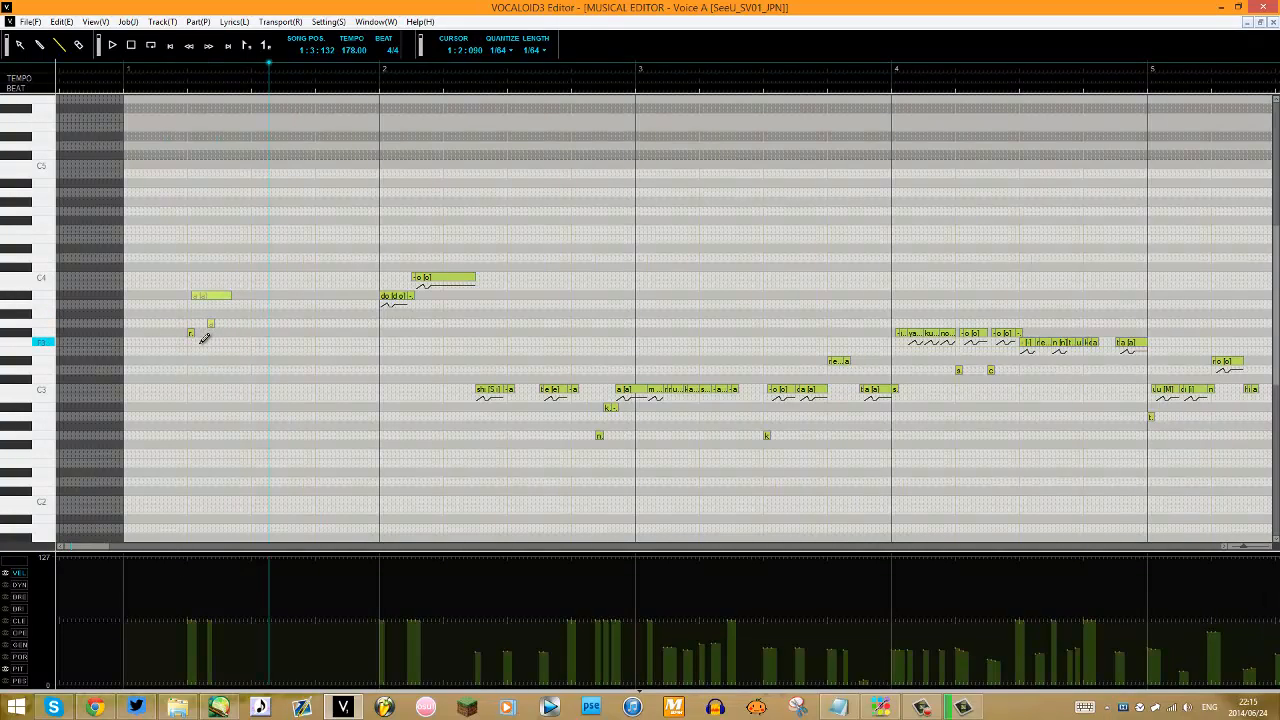
key("ctrl+z")
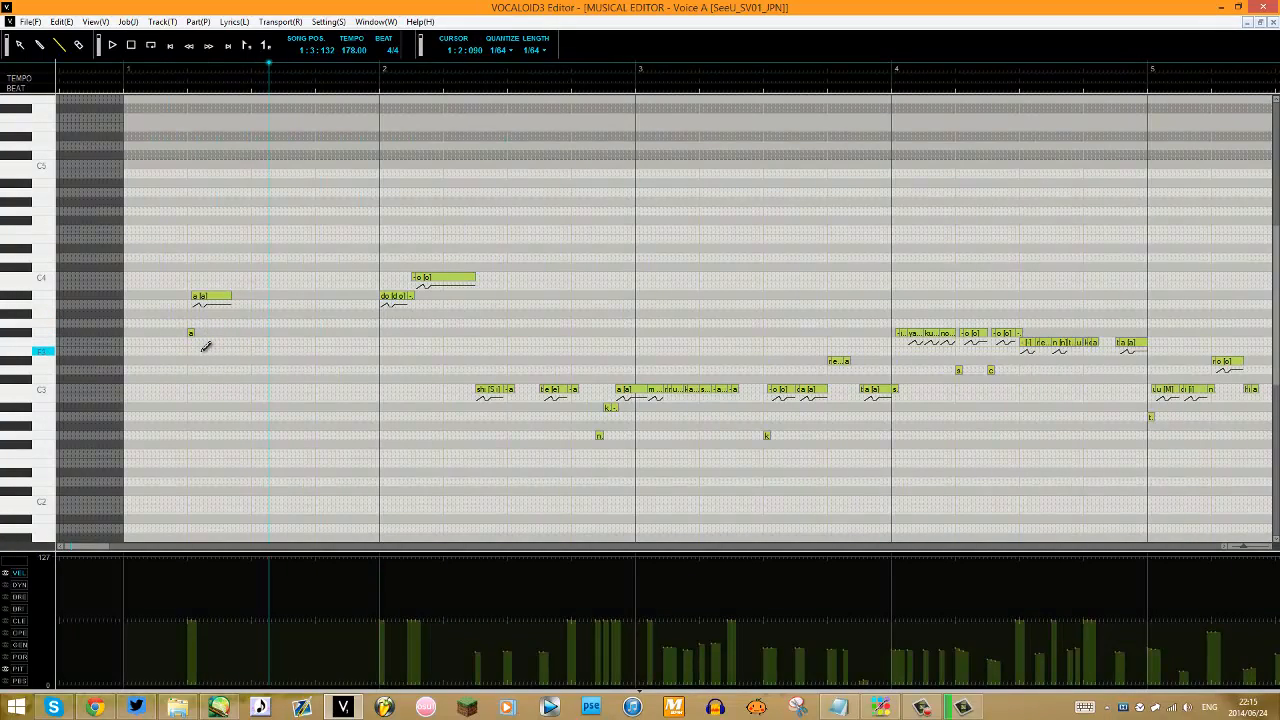
key("ctrl+z")
key("ctrl+z")
key("ctrl+z")
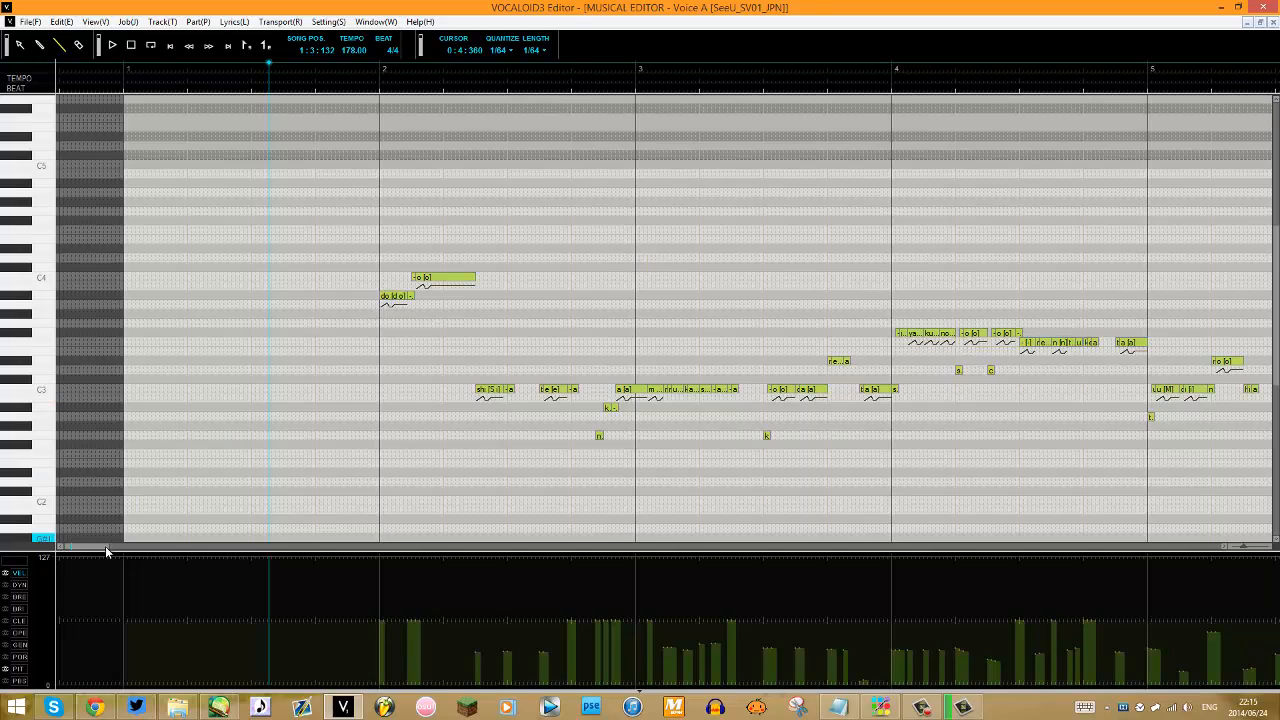
Return to measure 6 and switch the singer to Iroha(V2).
left_click_drag(107, 550, 152, 550)
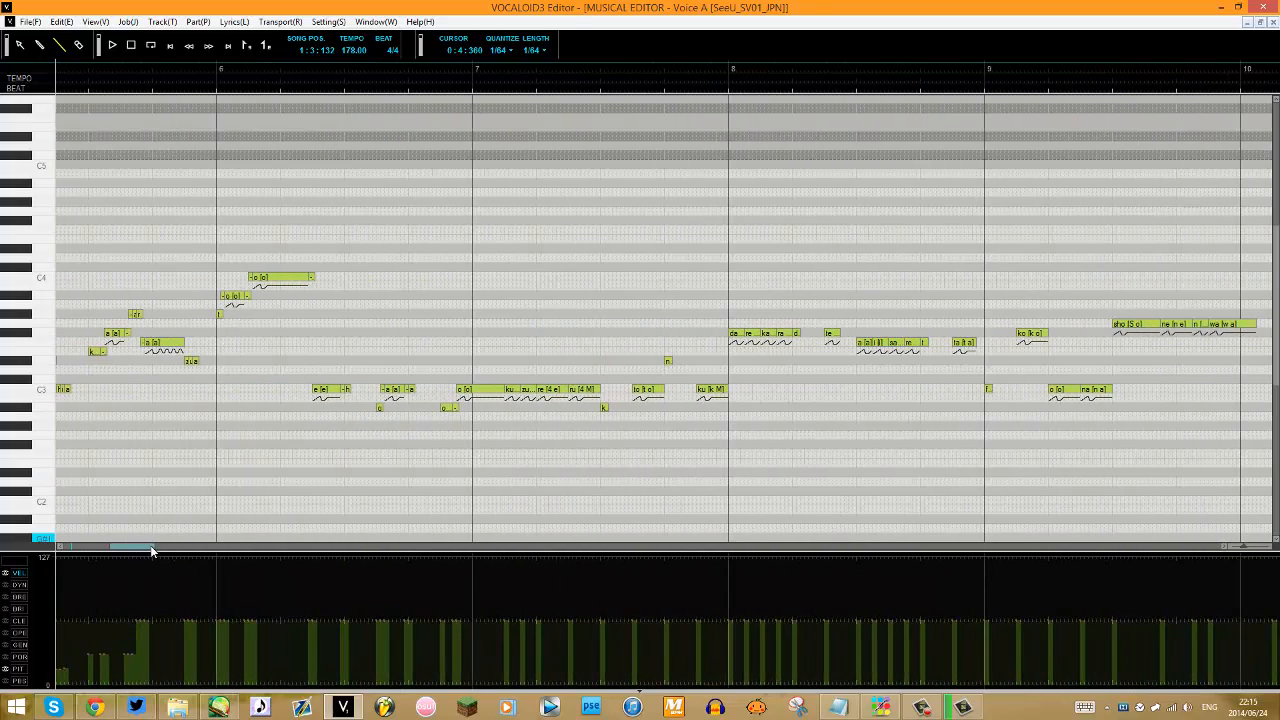
right_click(283, 190)
mouse_move(338, 424)
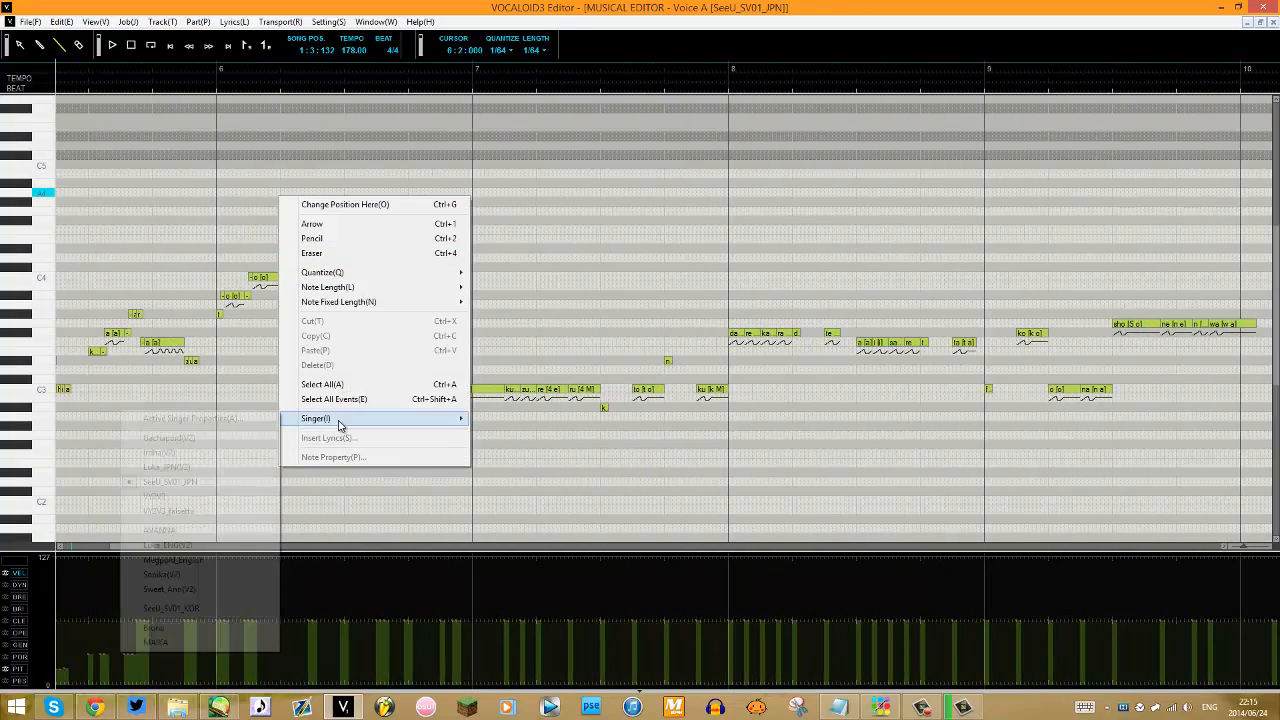
left_click(229, 453)
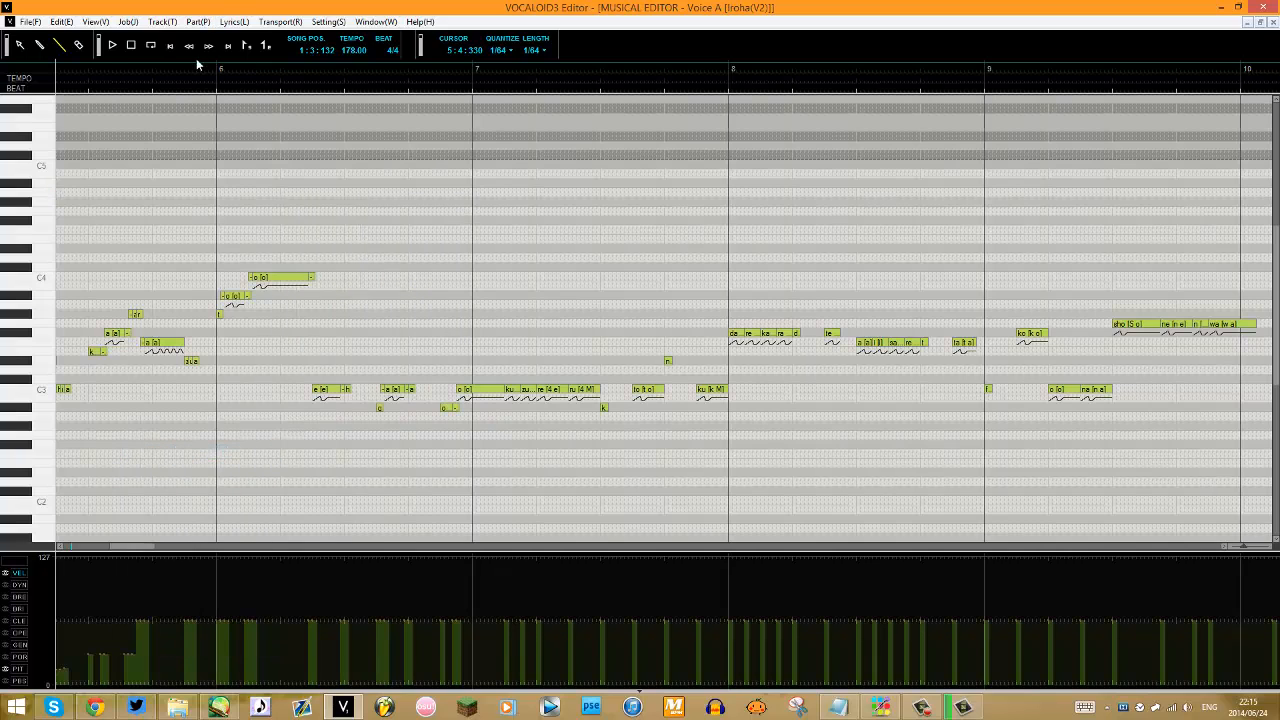
Play measure 6 into measure 7 from just before its first note.
left_click(194, 66)
key("space")
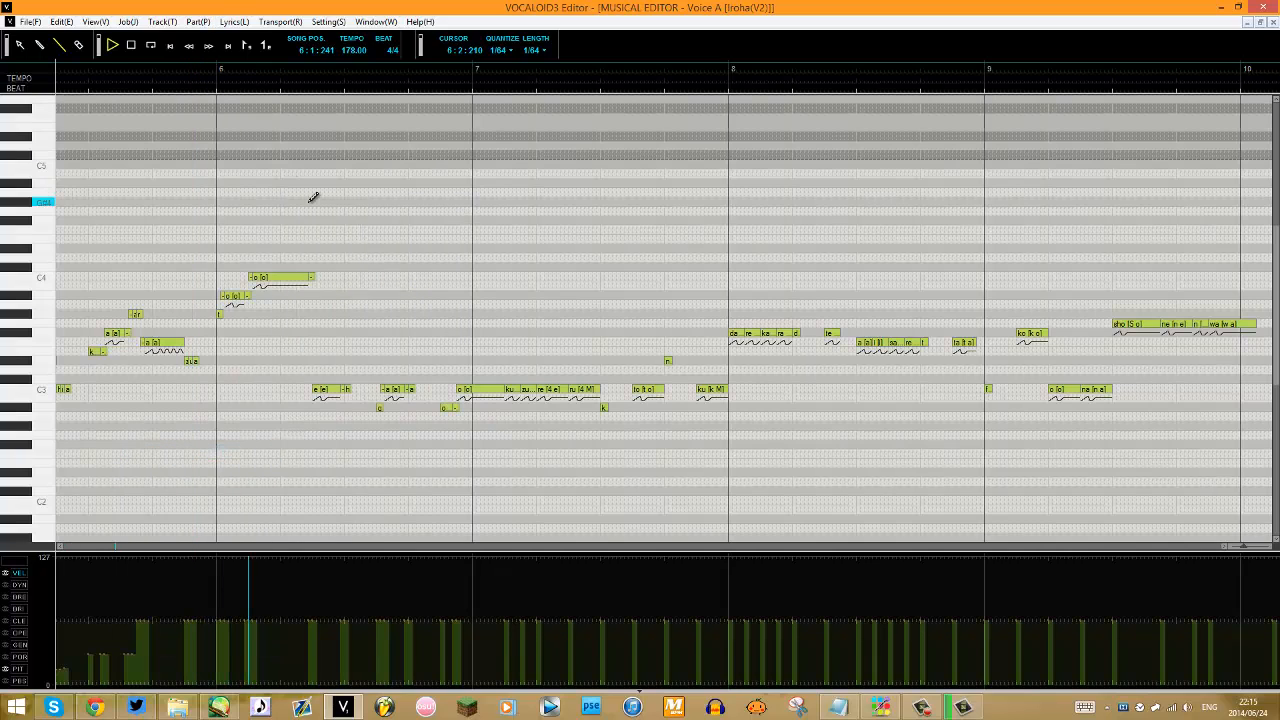
key("space")
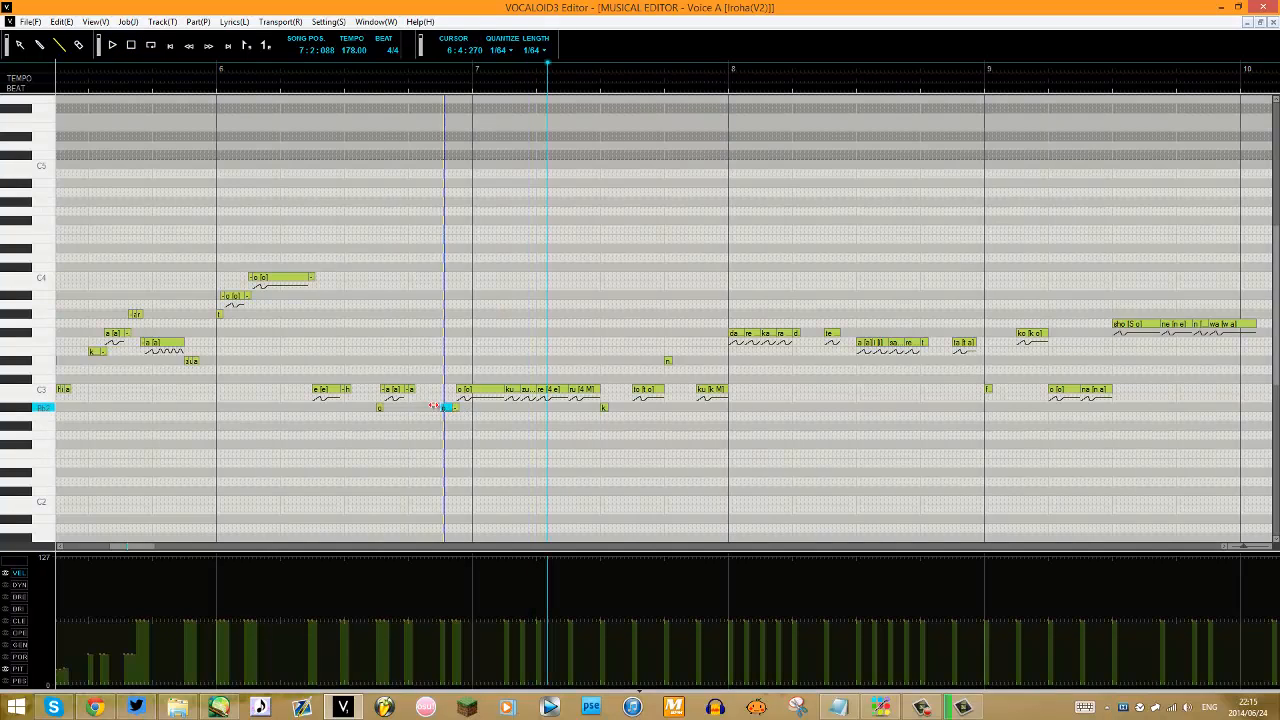
Trim the start of the short Bb2 note leading into measure 7, place a very short D3 note before it, and set the Bb2 lyric to "o".
mouse_move(449, 408)
left_mouse_down()
mouse_move(446, 366)
mouse_move(444, 410)
left_mouse_up()
left_click(449, 408)
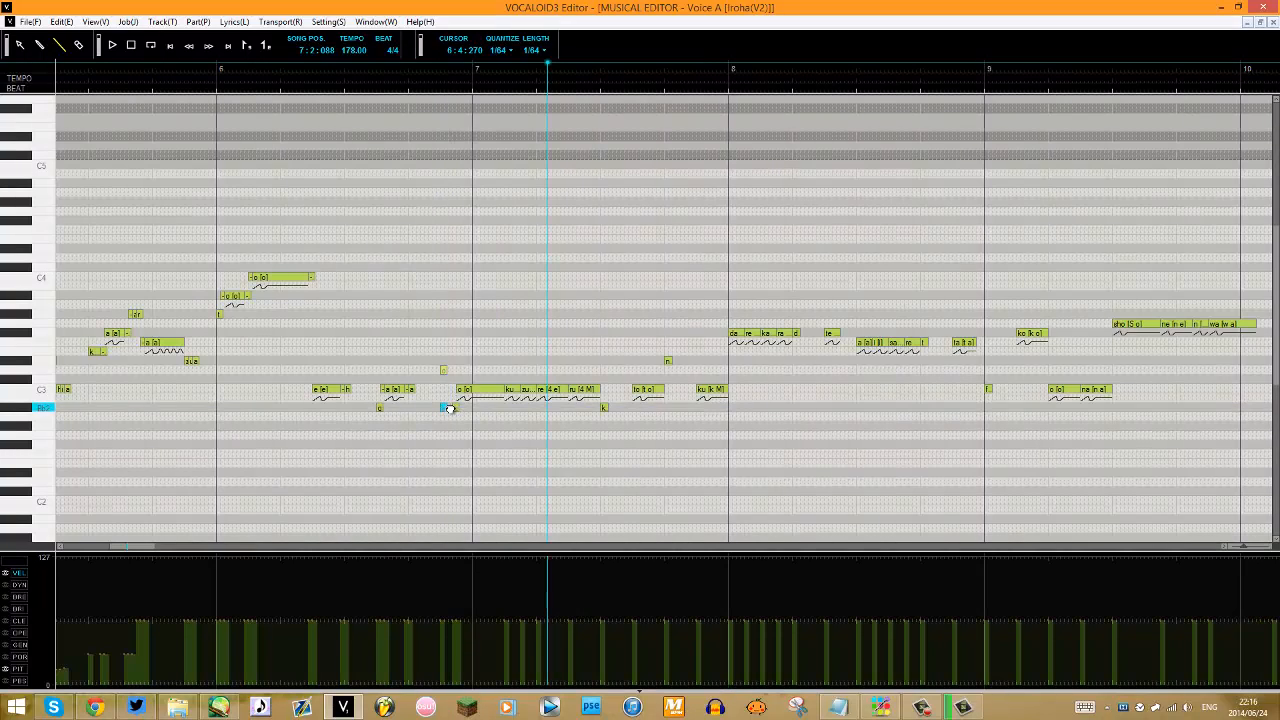
double_click(449, 408)
type("o")
key("Return")
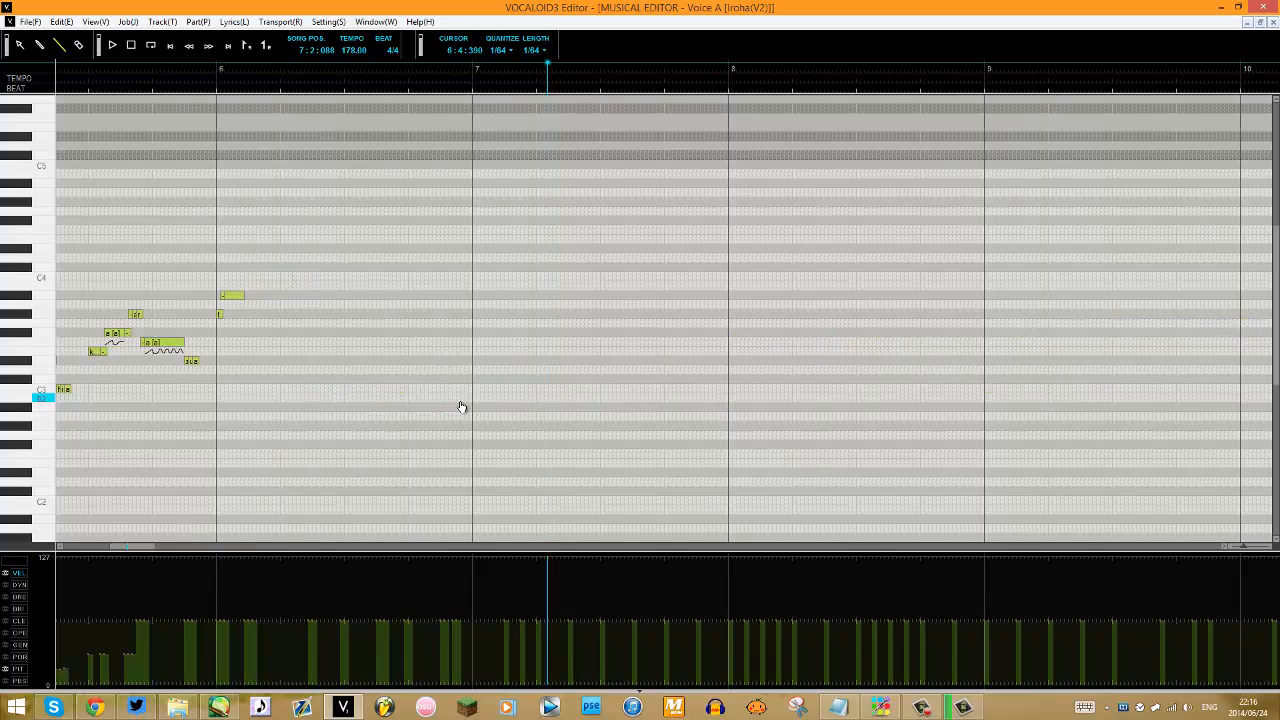
Play the passage from just before measure 6 into measure 7 to hear the added D3 note.
left_click(205, 68)
key("space")
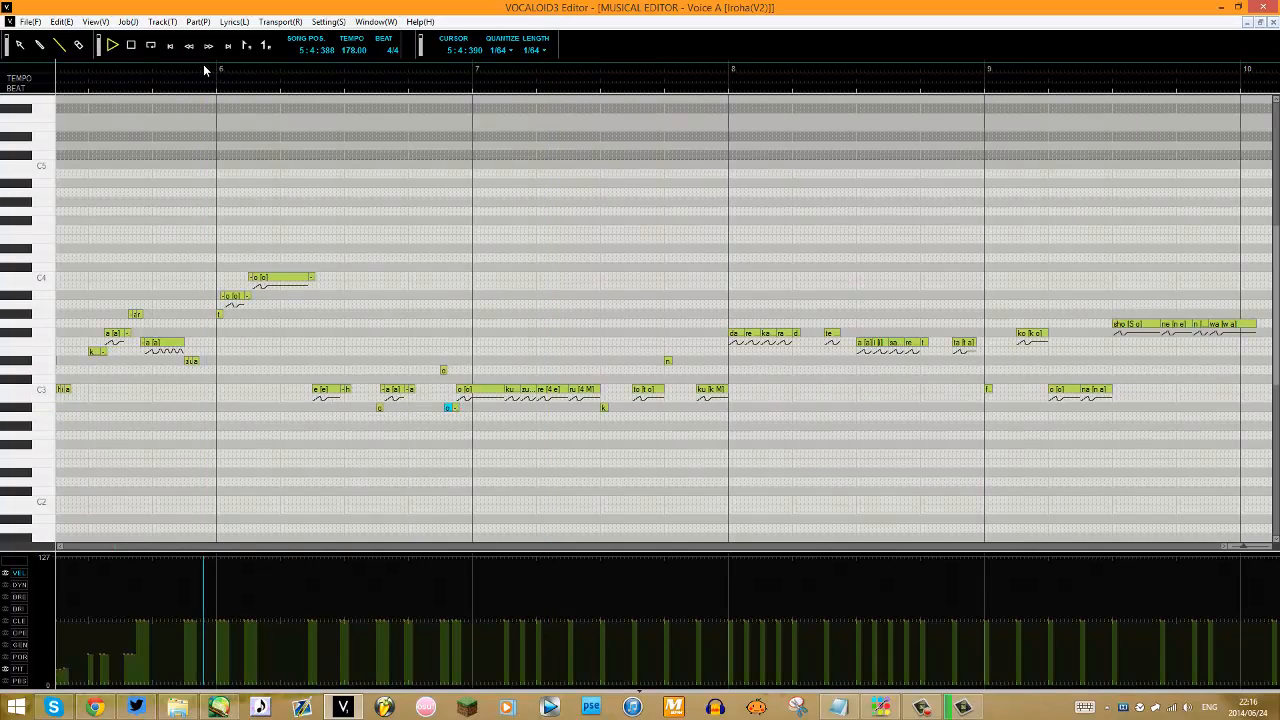
key("space")
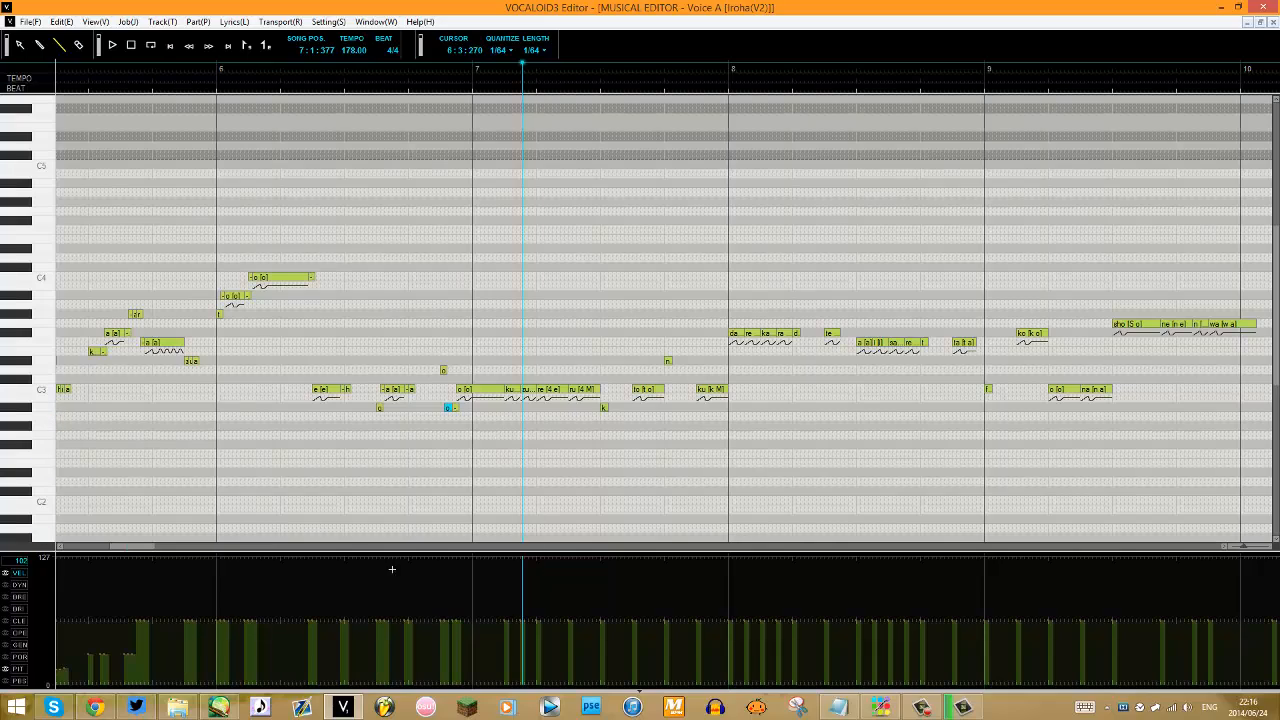
Examine the tuned notes and their velocity bars in measures 2 to 5, undoing the stray low note in measure 1.
left_click_drag(139, 554, 113, 560)
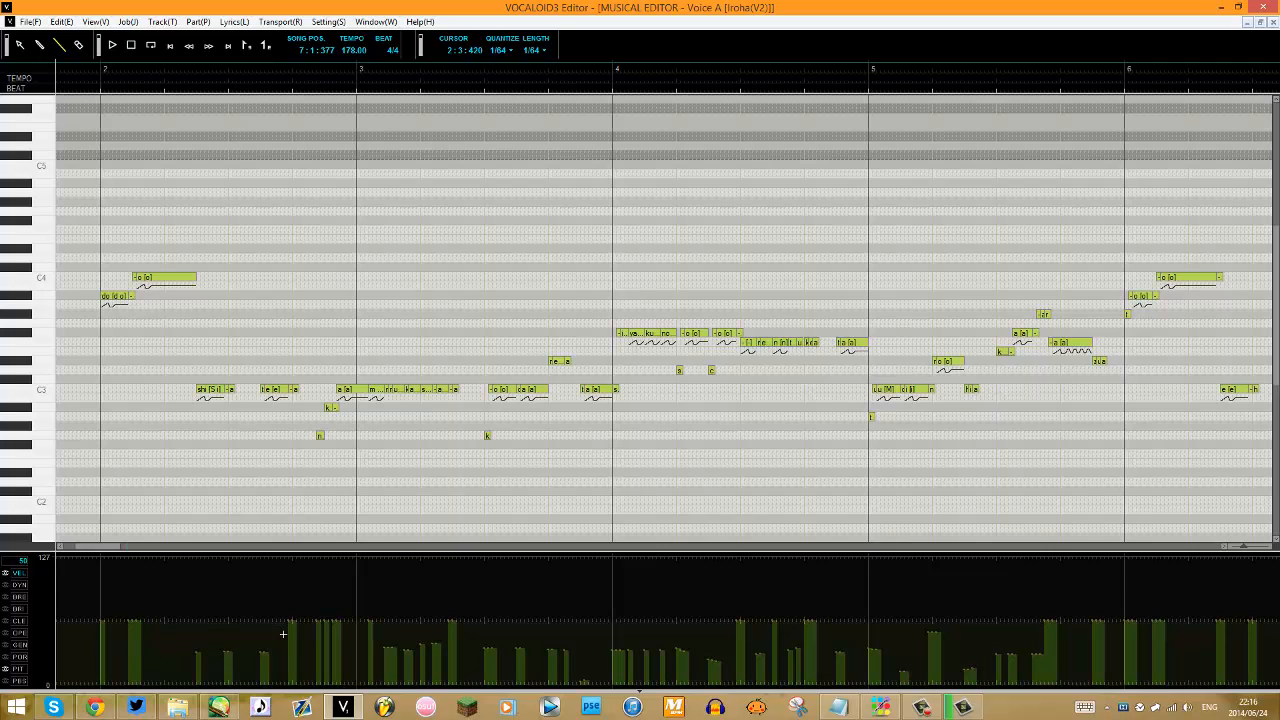
left_click_drag(110, 551, 103, 563)
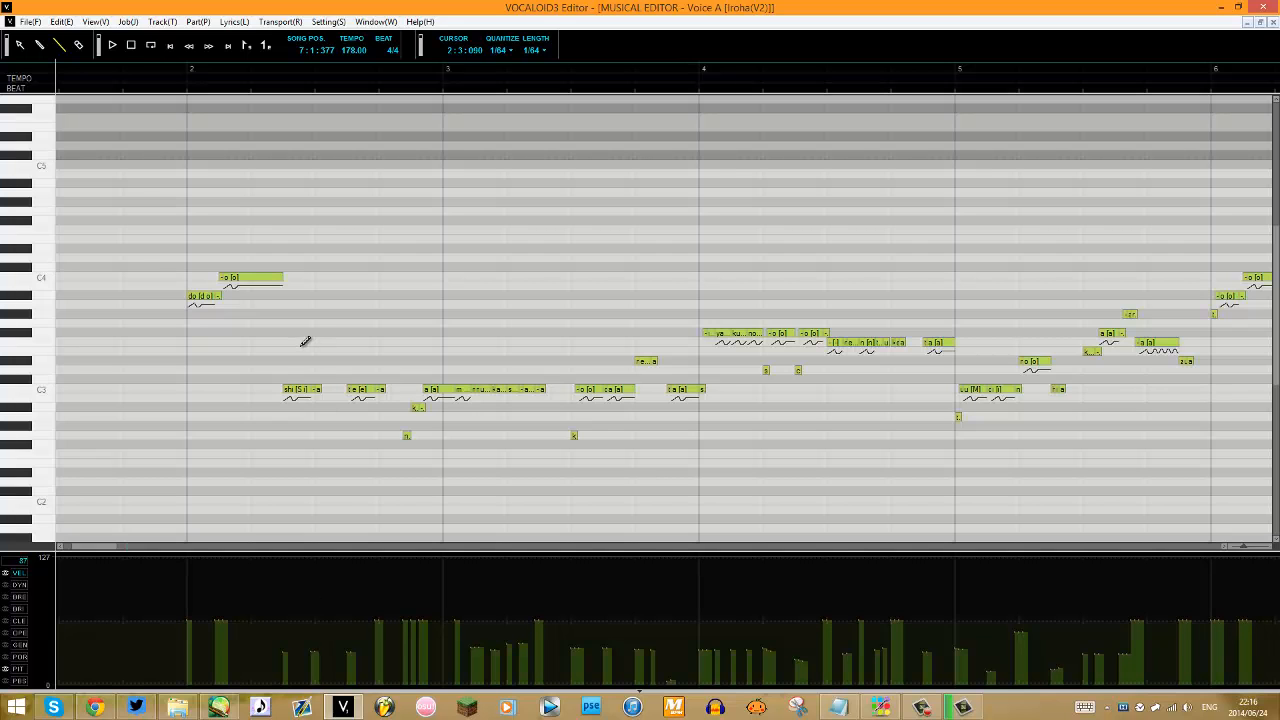
left_click_drag(114, 550, 100, 556)
left_click(166, 489)
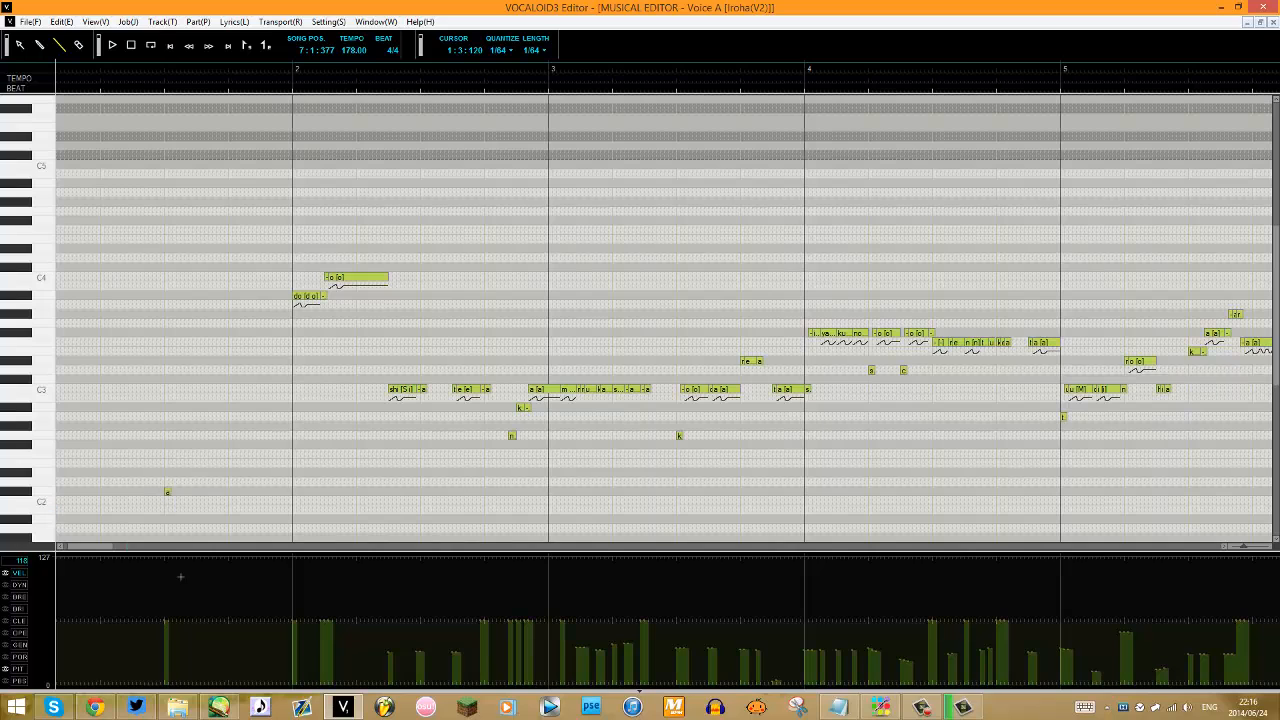
key("ctrl+z")
left_click_drag(94, 549, 97, 553)
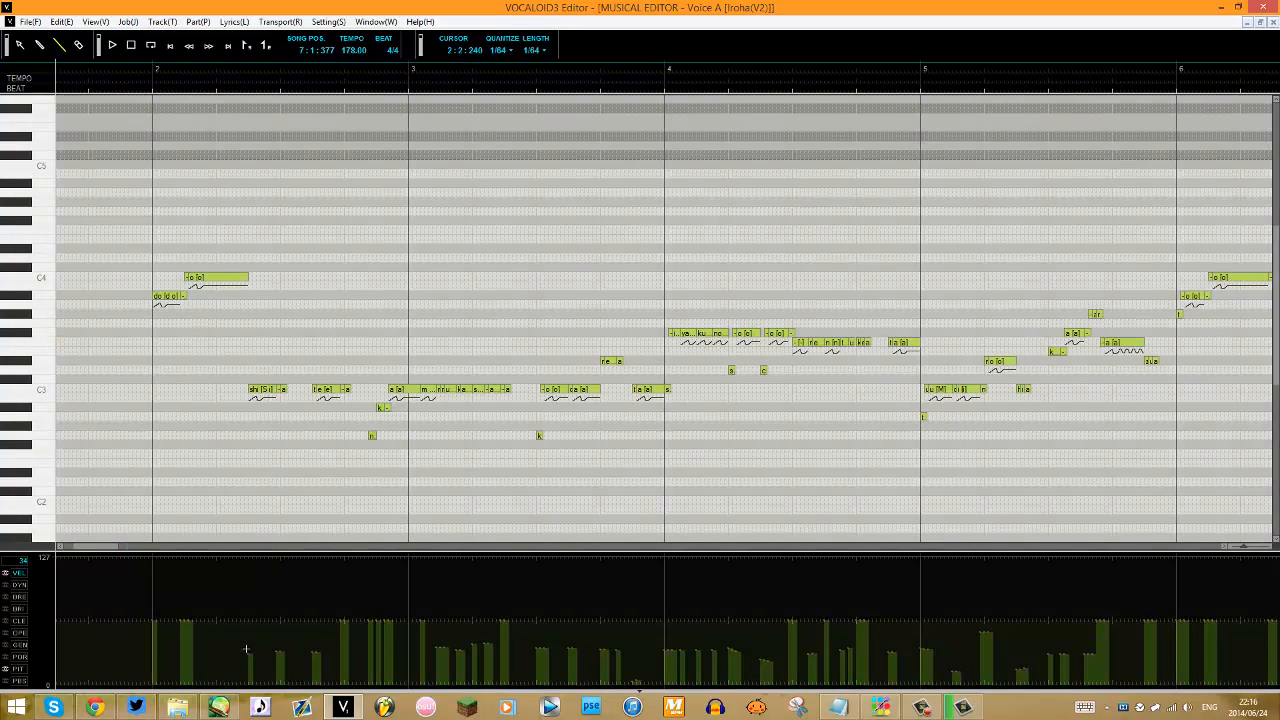
Switch to the blank Notepad document and write "motto" and "chotto" on separate lines, leaving blank lines above.
left_click(838, 707)
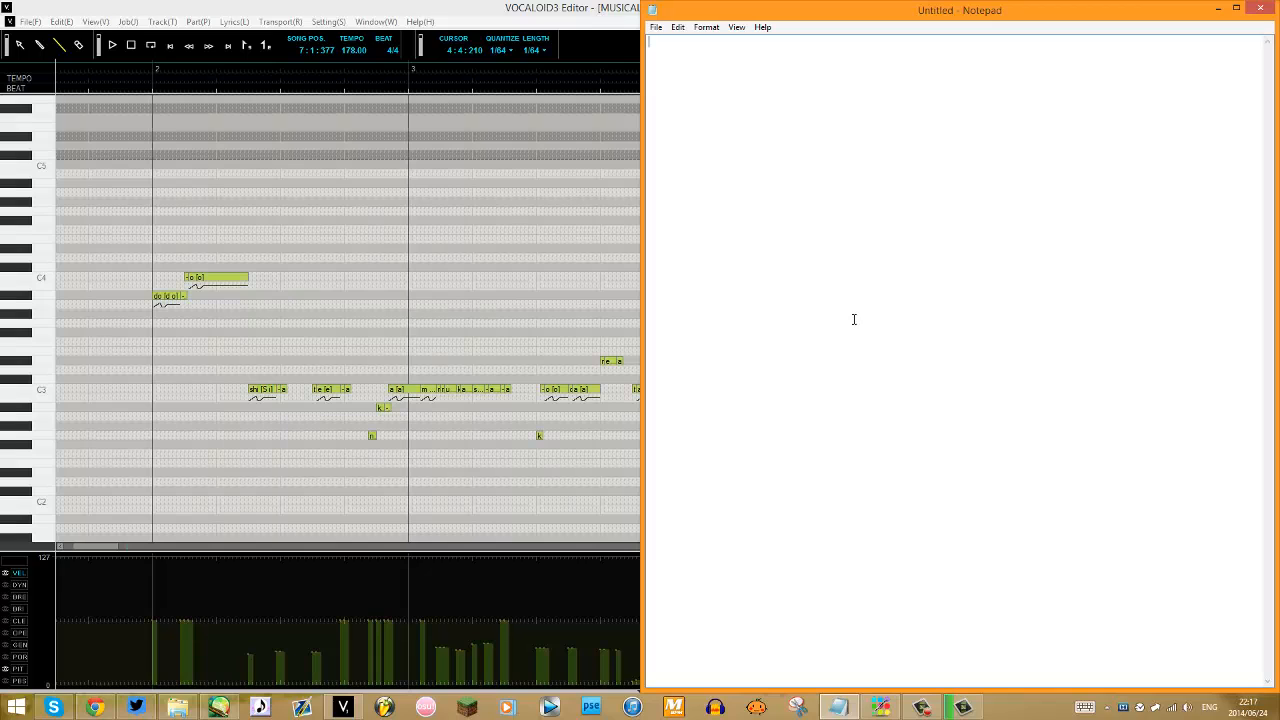
key("alt+shift")
key("Return")
key("Return")
key("Return")
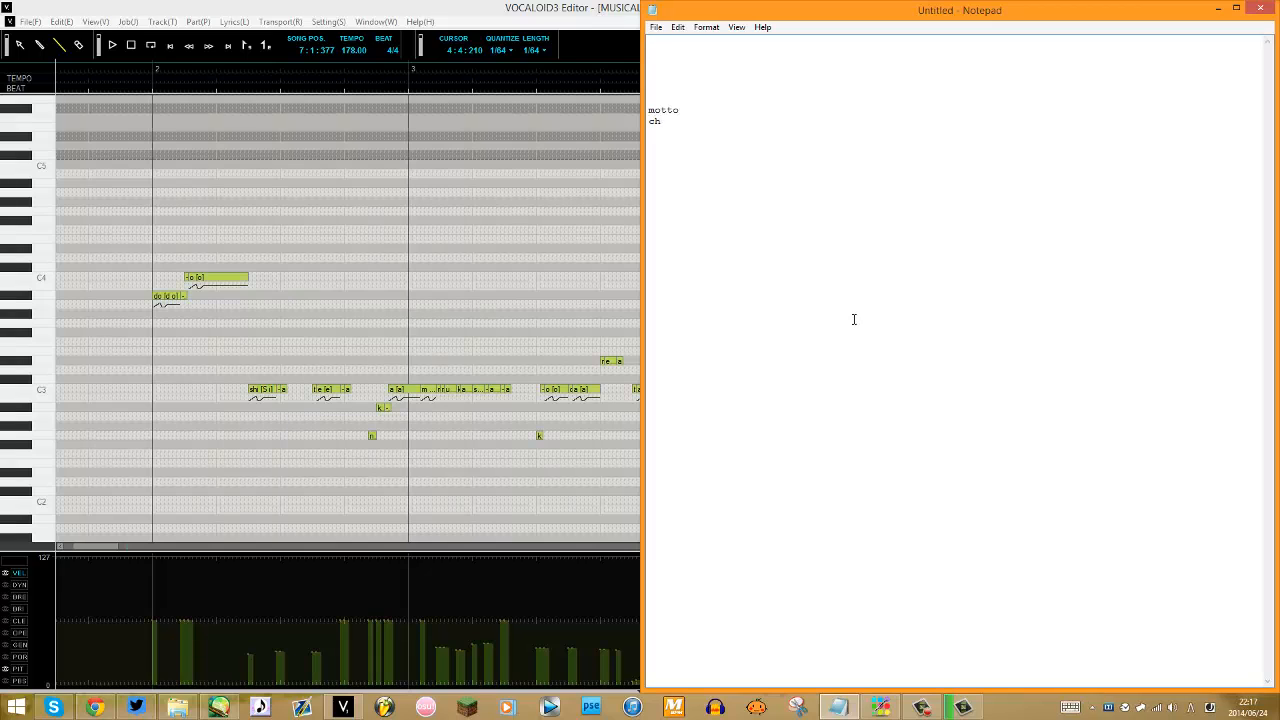
Switch the input language to Japanese and write "もっと DOESNOTEQUAL もと" below the two romanised words.
key("super+space")
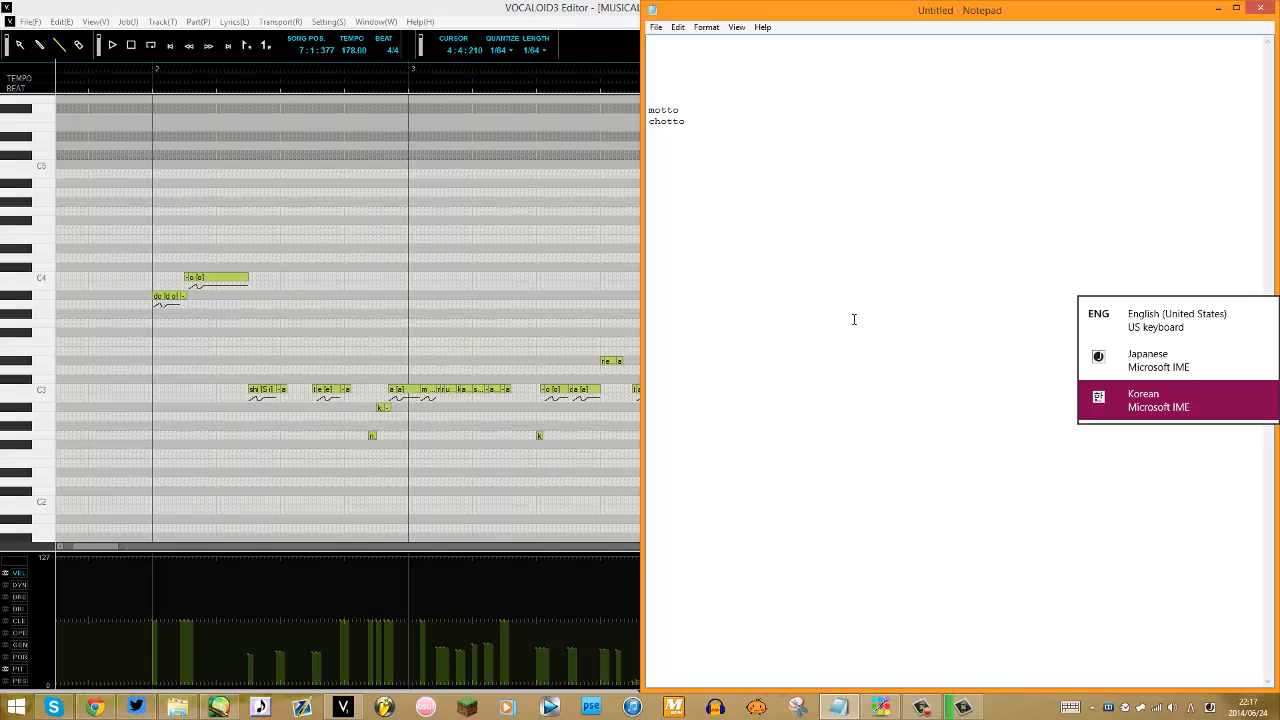
key("super+space")
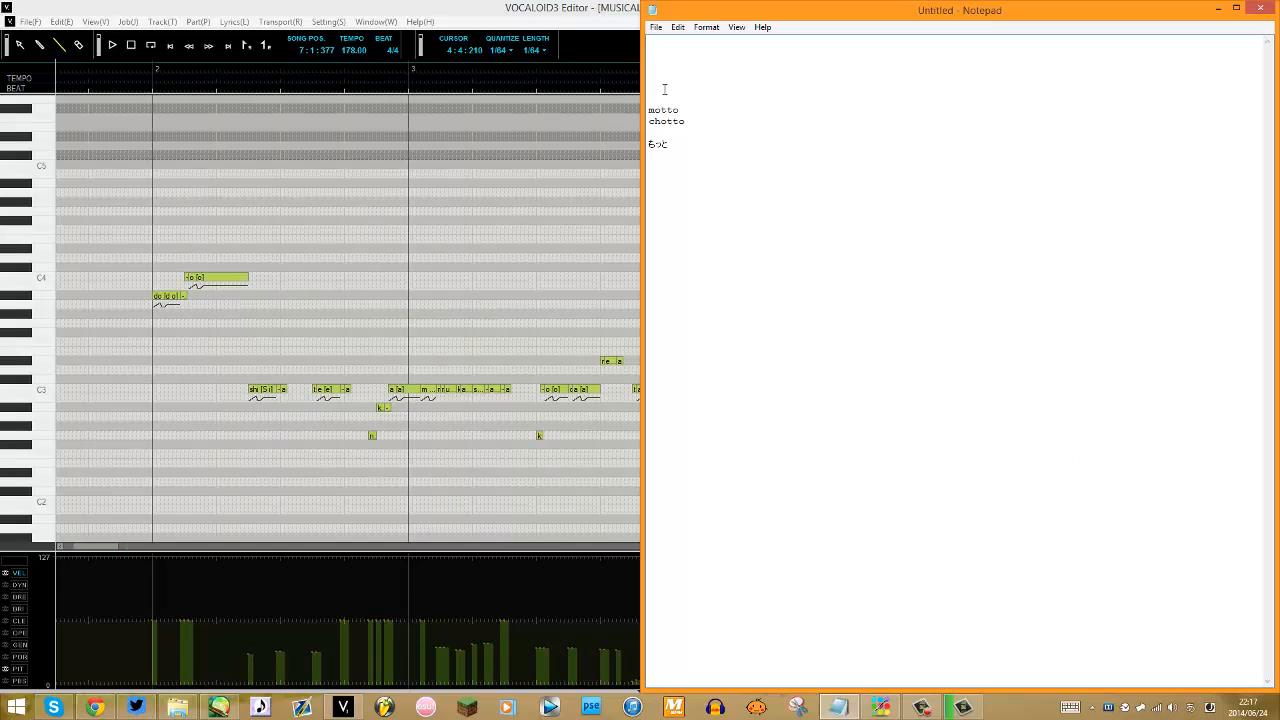
left_click_drag(657, 146, 670, 145)
type("NOTEQUAL もと")
left_click_drag(650, 143, 668, 143)
type("もっと")
Highlight "motto" and the Japanese comparison line to point them out, checking against the tuned notes in VOCALOID3 Editor and ending there.
double_click(667, 110)
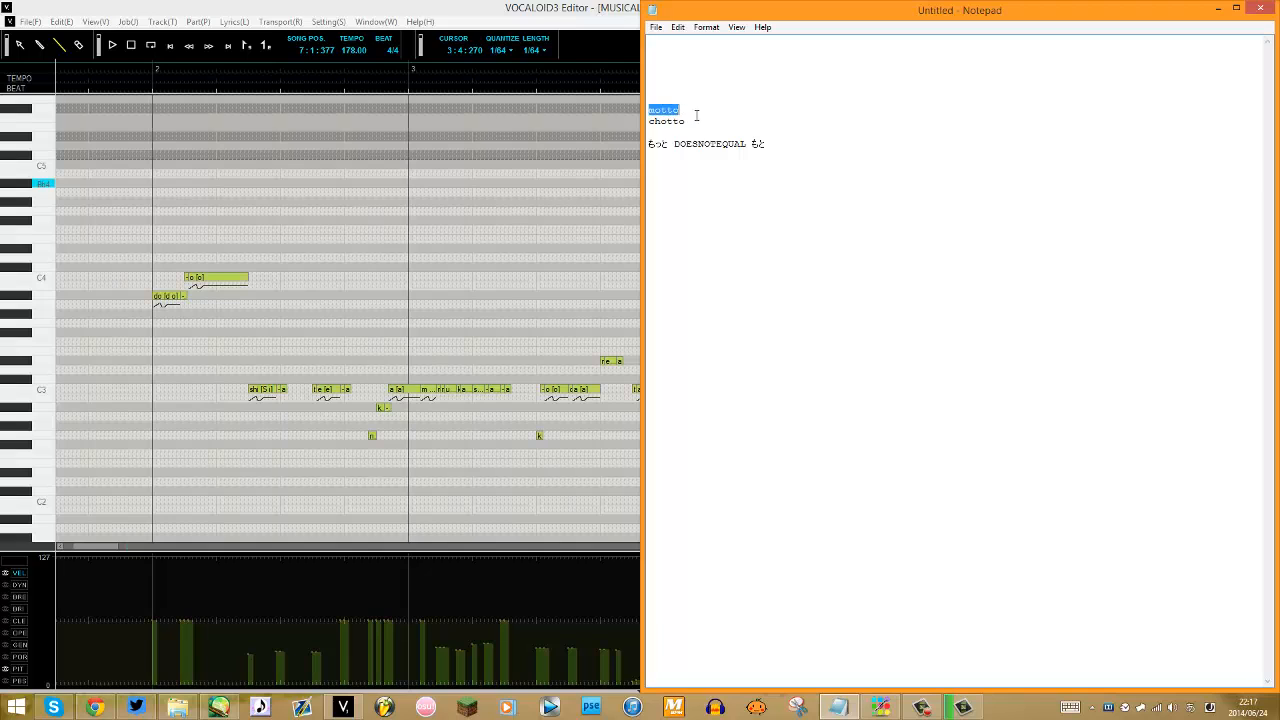
left_click(694, 112)
left_click_drag(651, 142, 691, 154)
left_click(748, 135)
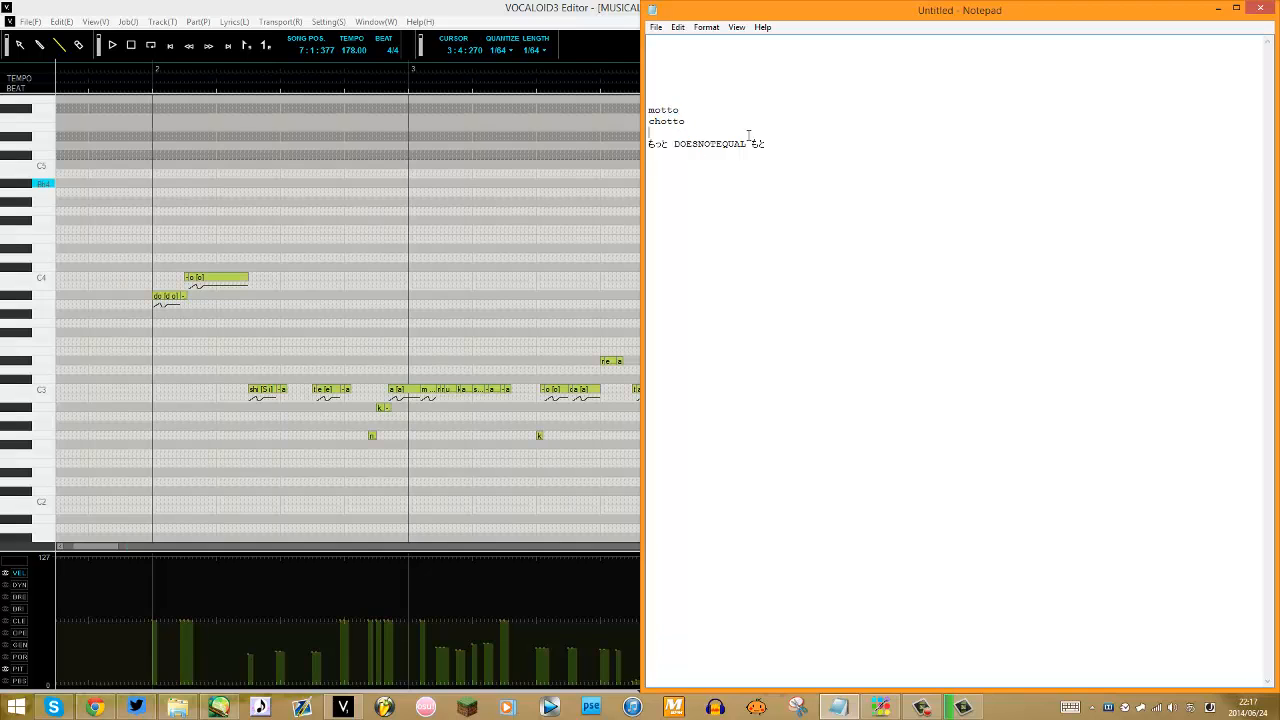
left_click(306, 572)
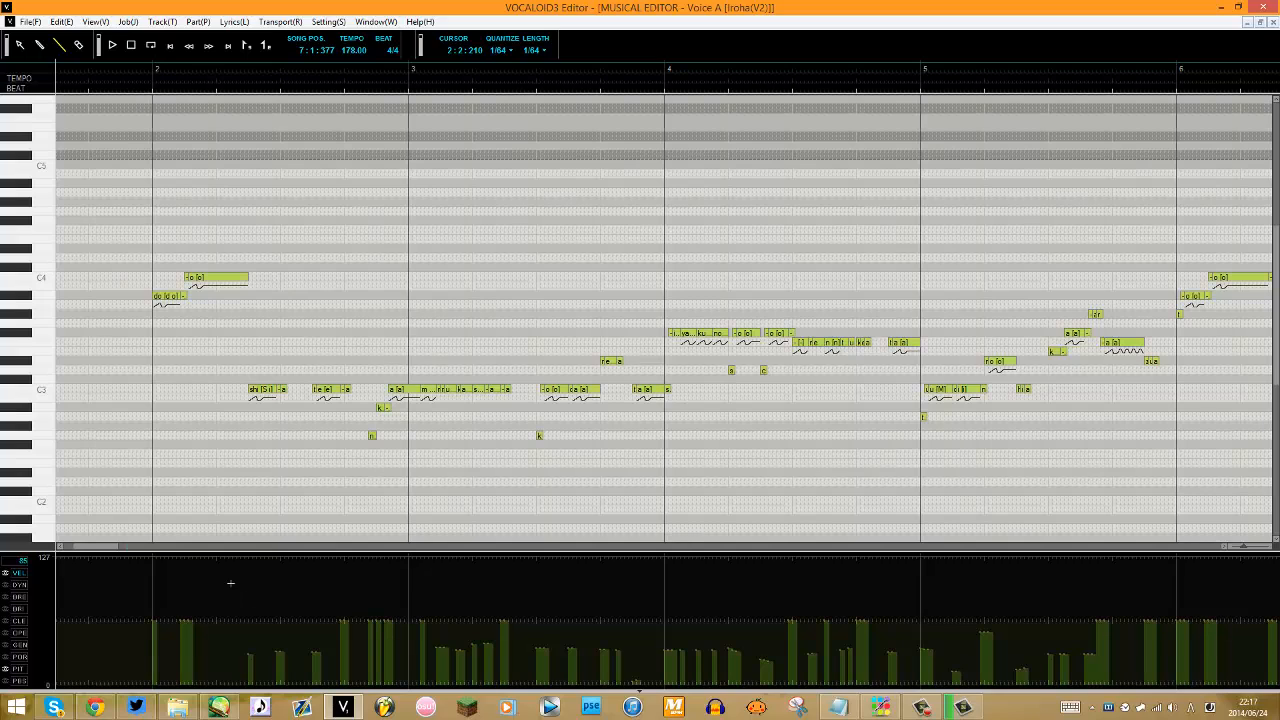
left_click(838, 707)
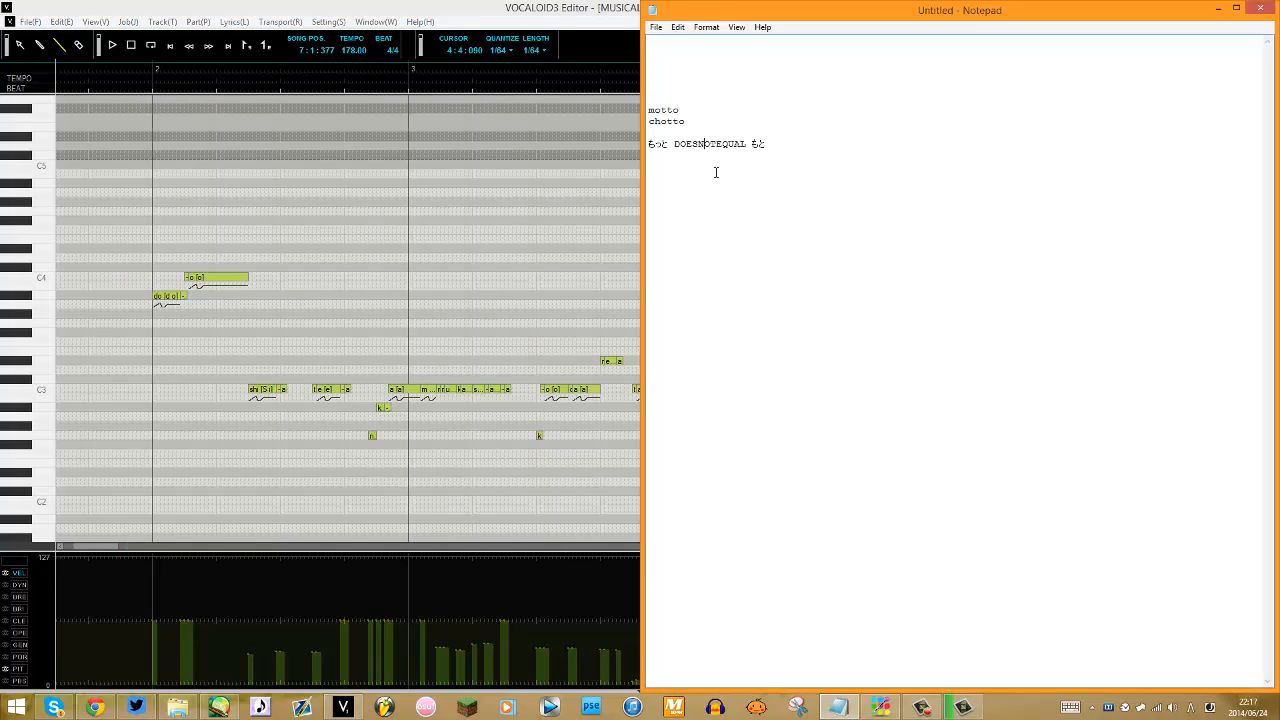
key("shift+Home")
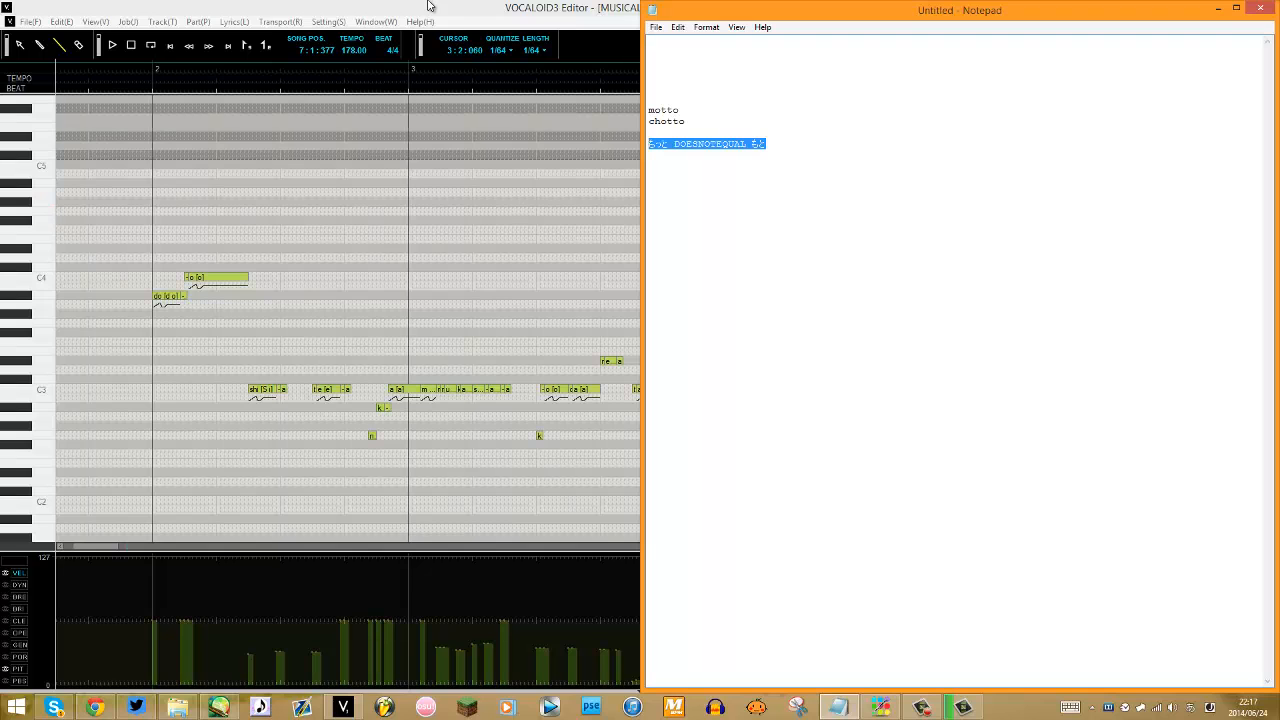
left_click(460, 14)
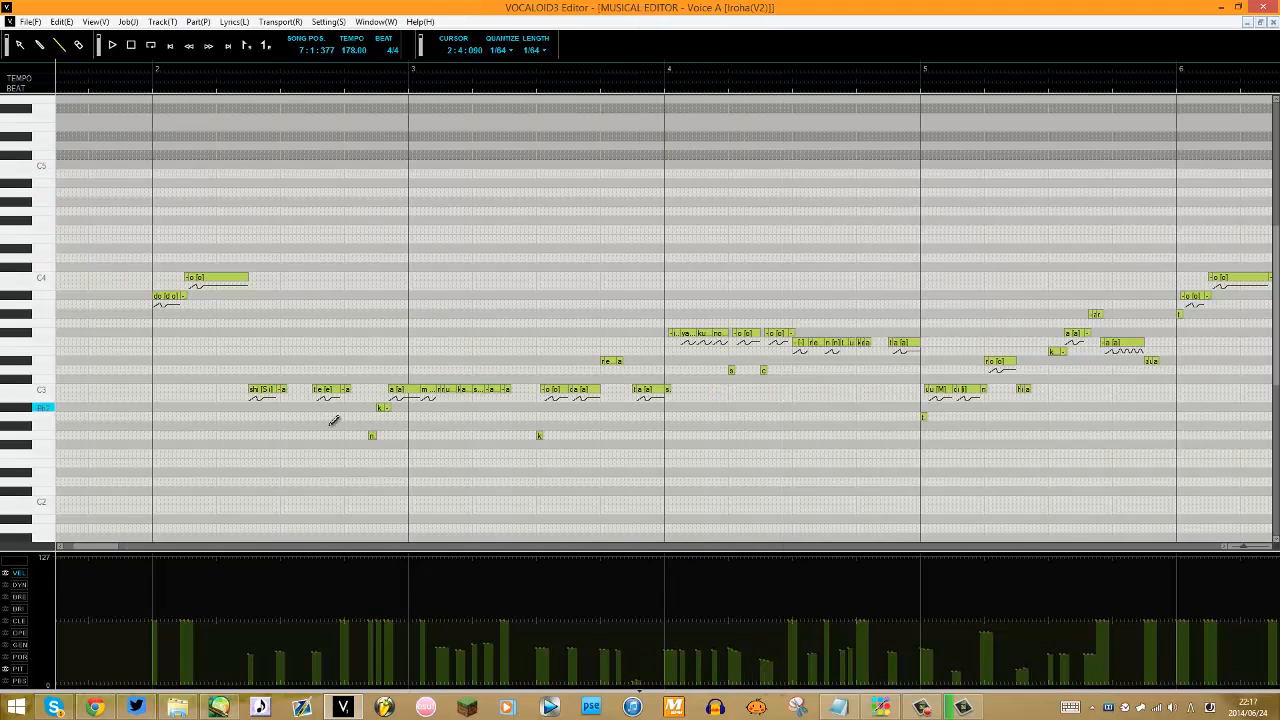
Try raising the velocity of the "shi" note in measure 2 to near maximum, and undo it.
left_click(252, 567)
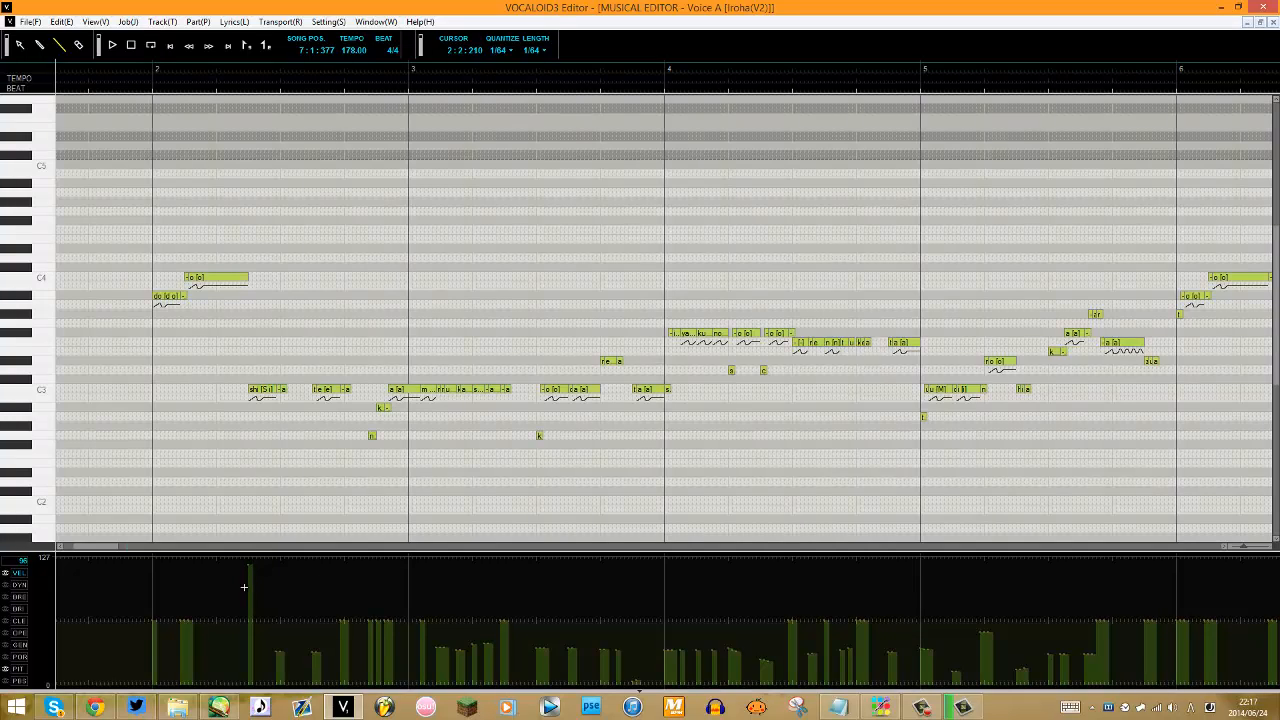
key("ctrl+z")
left_click_drag(117, 552, 111, 550)
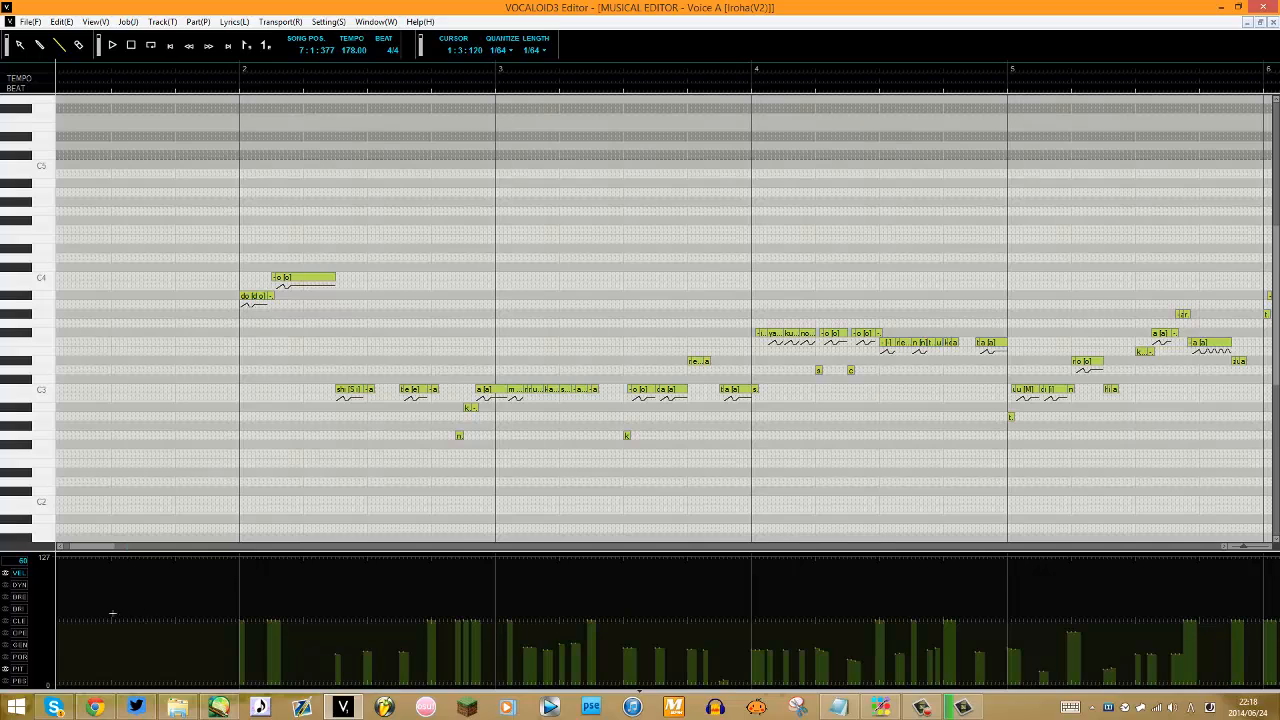
Try raising the dynamics curve from the start of measure 2 to about beat 4, play the passage, and undo the change.
left_click(24, 587)
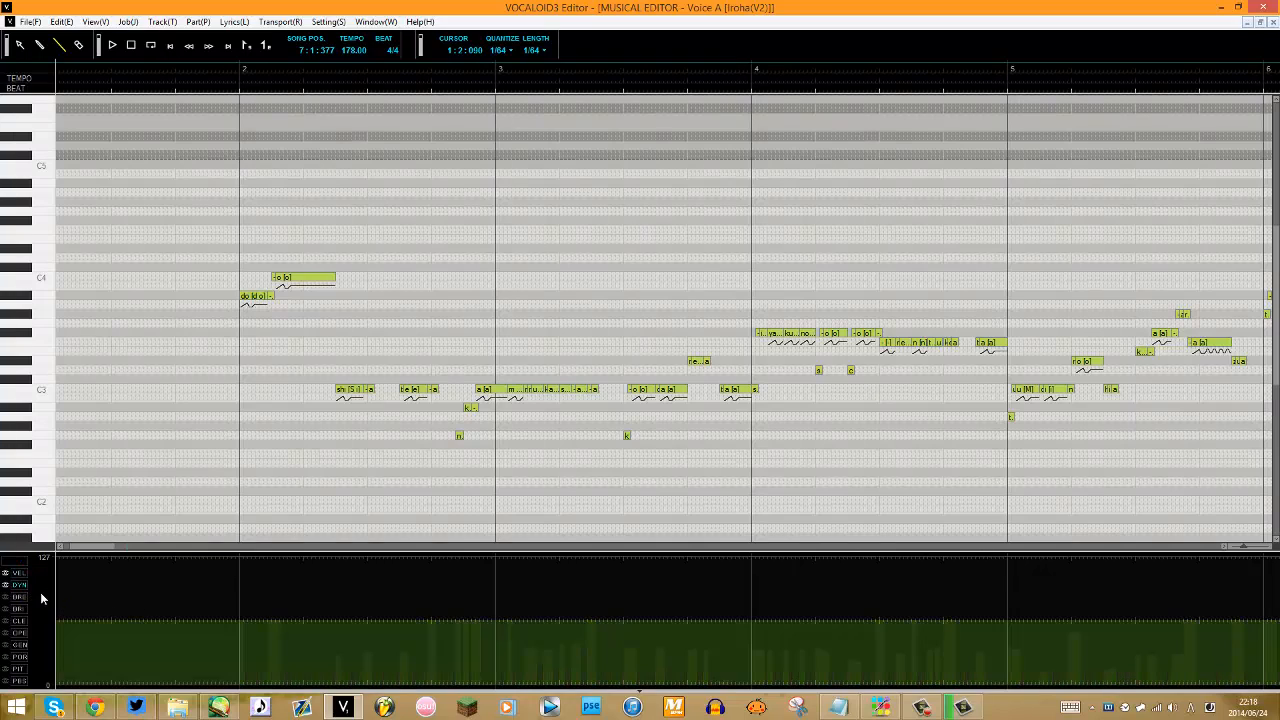
left_click_drag(235, 568, 430, 568)
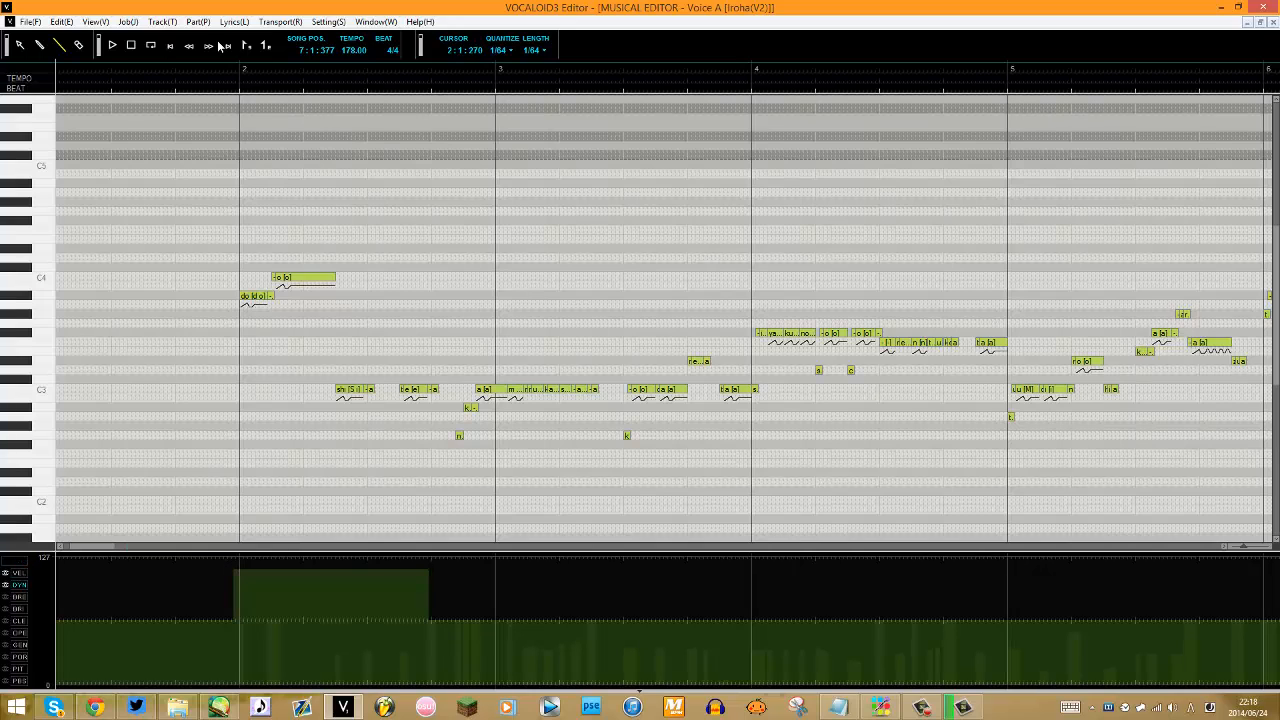
left_click(215, 62)
key("space")
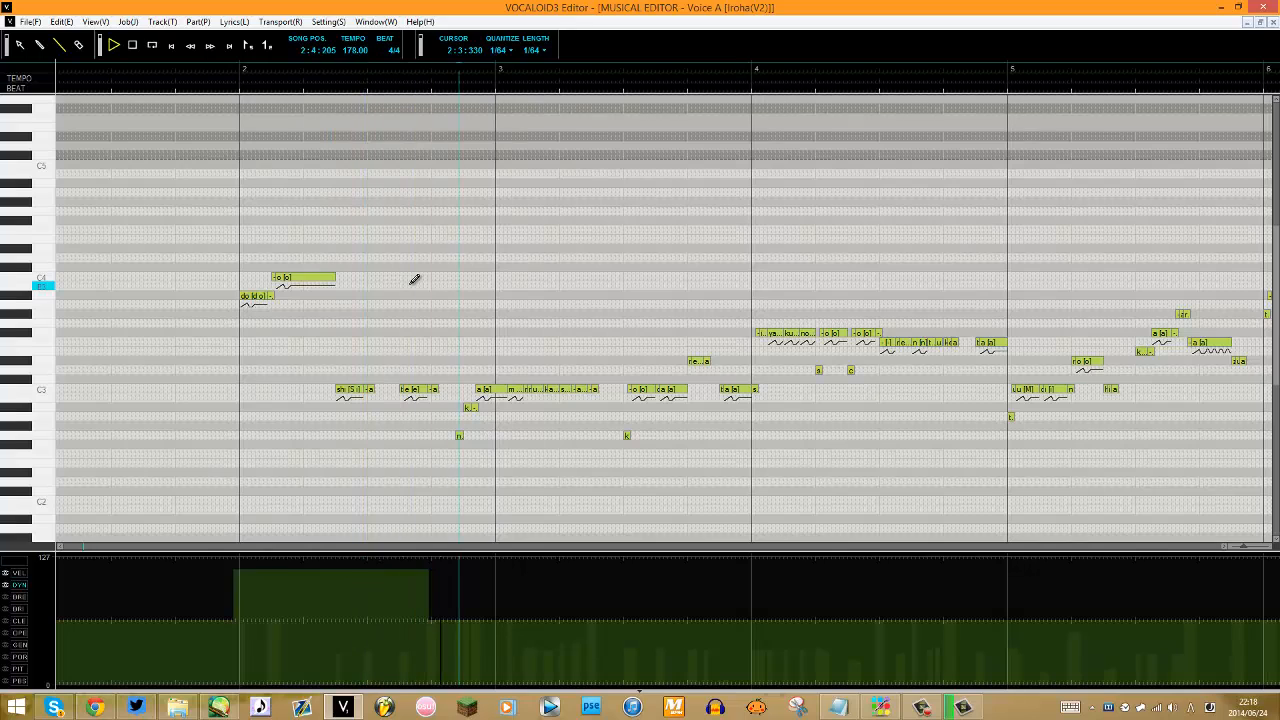
key("space")
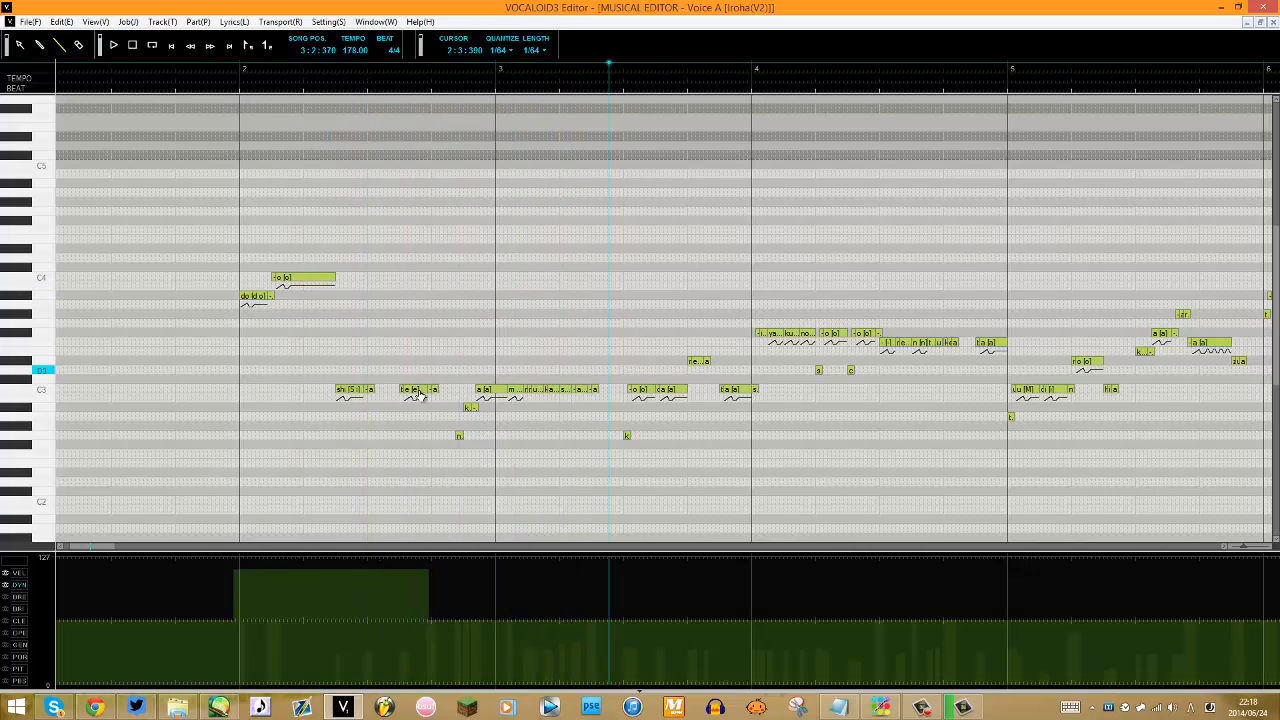
key("ctrl+z")
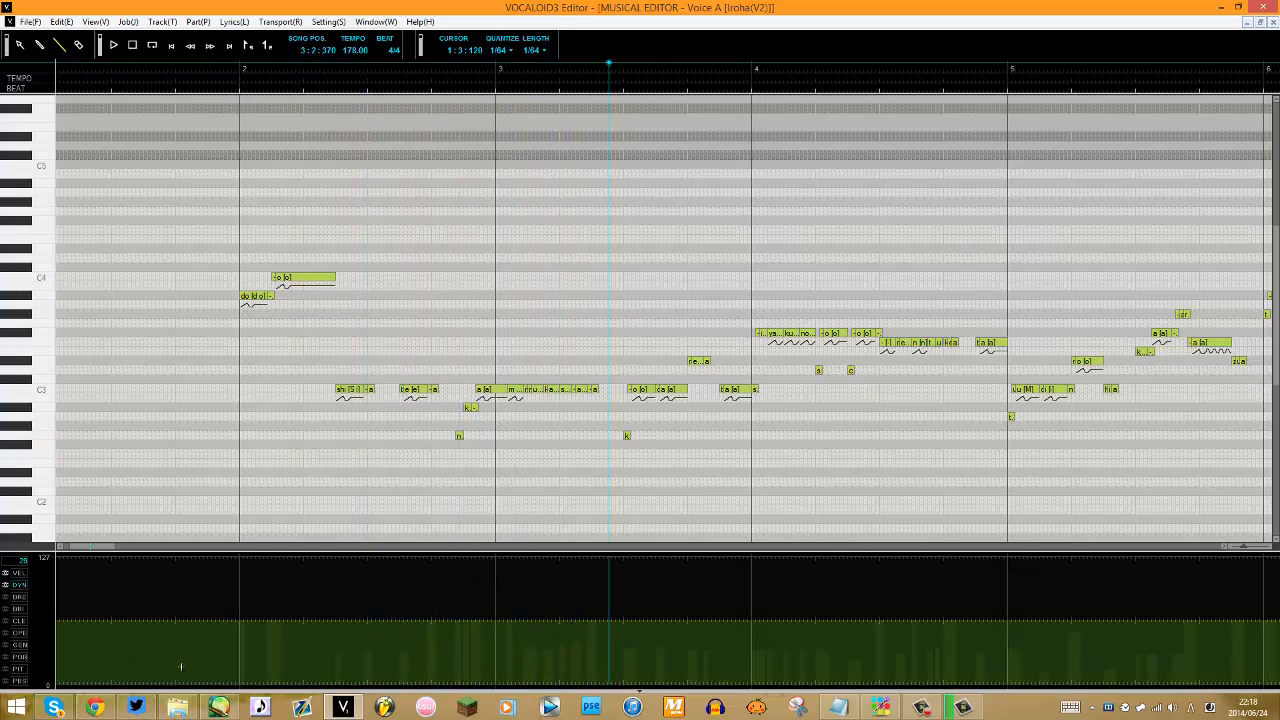
Try raising the breathiness curve to about half from measure 2 to mid-measure 3, play the passage, and undo the change.
left_click(19, 597)
mouse_move(238, 615)
left_mouse_down()
mouse_move(620, 603)
mouse_move(606, 619)
left_mouse_up()
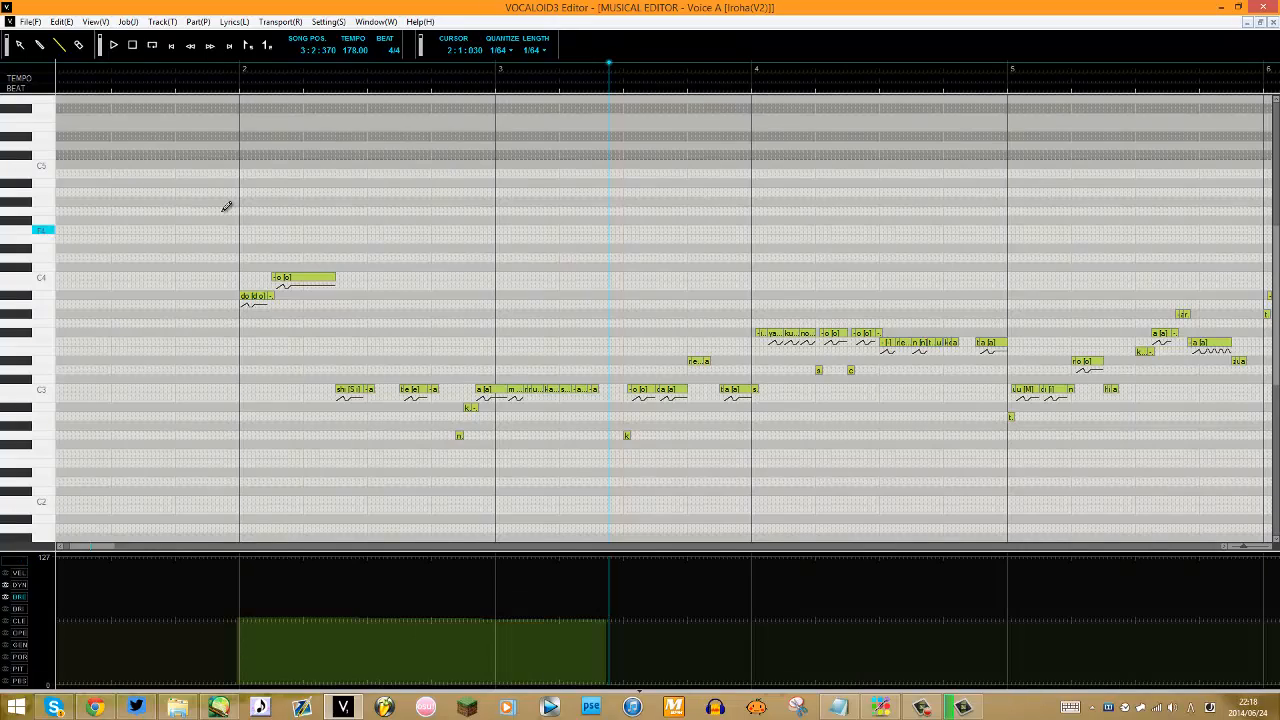
left_click(217, 76)
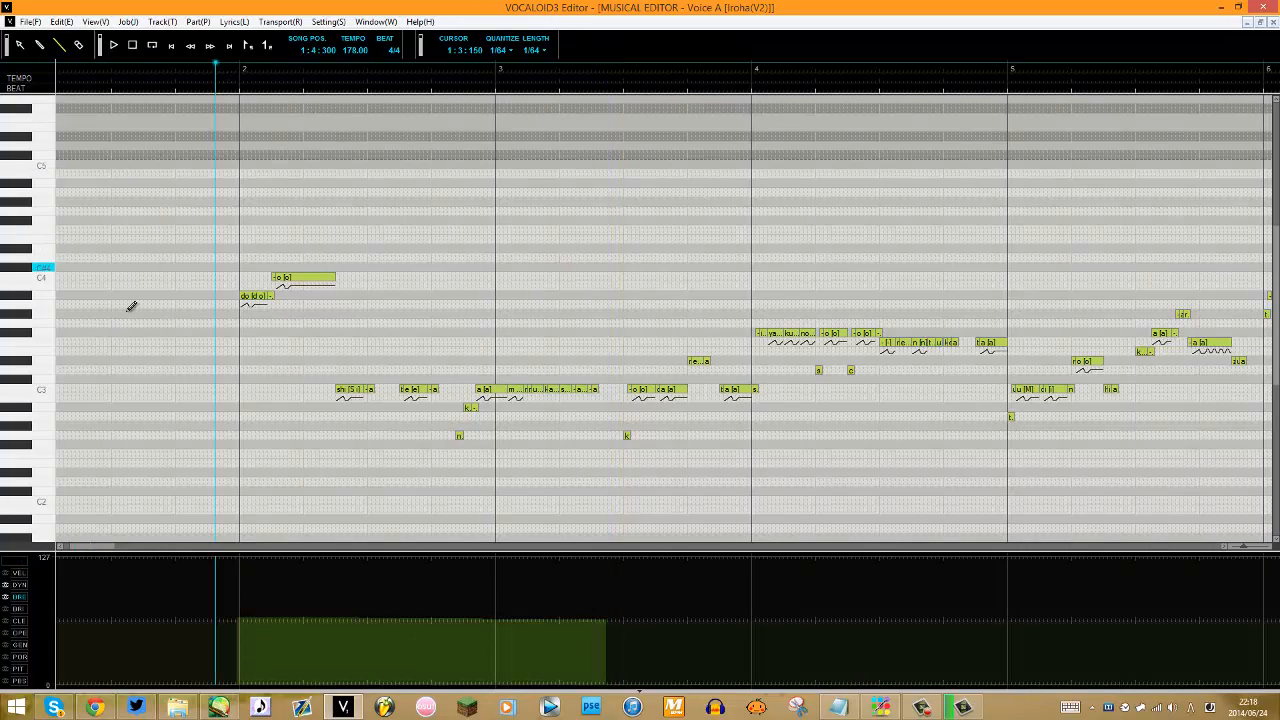
key("space")
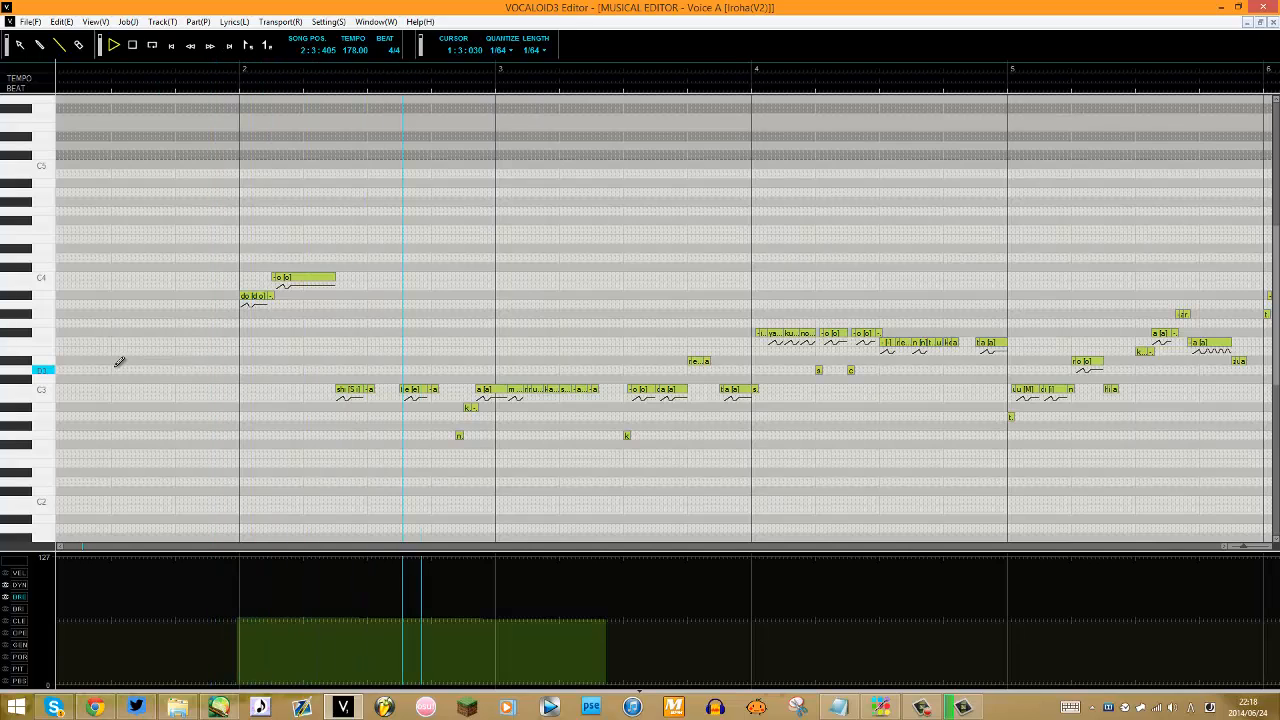
key("space")
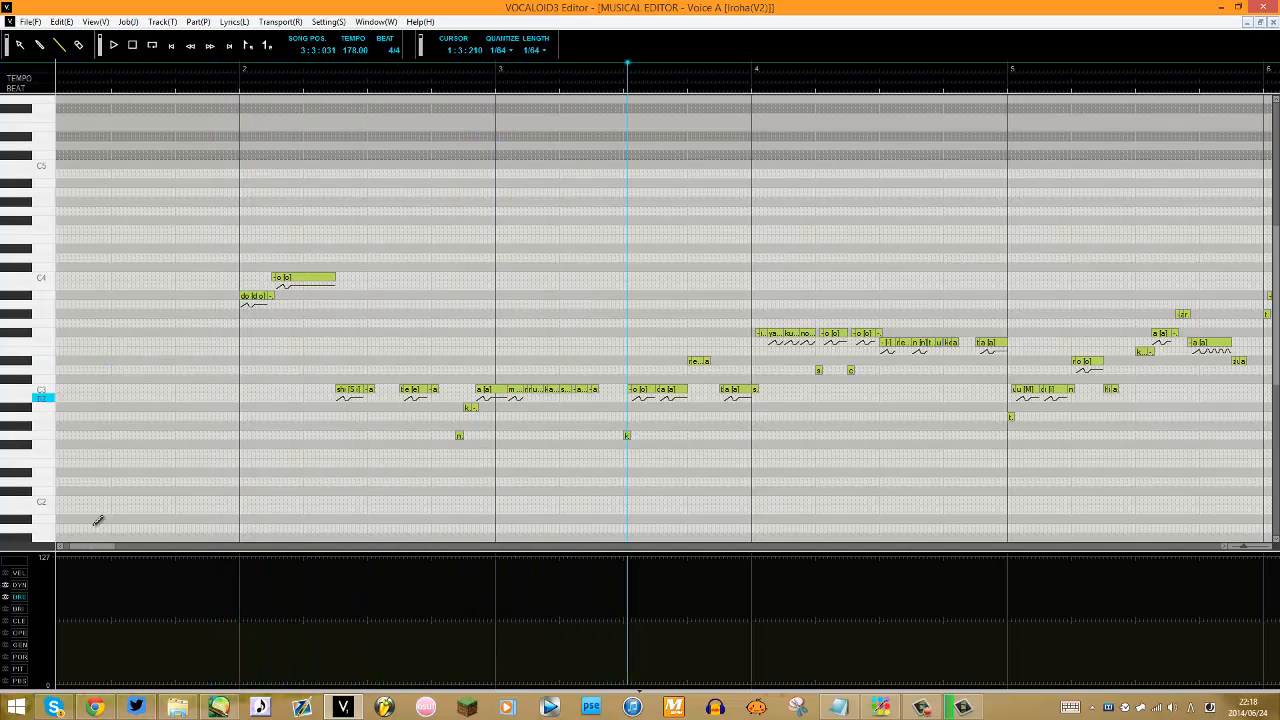
Try raising the brightness curve to maximum from measure 2 to late measure 3, and undo it.
left_click(20, 609)
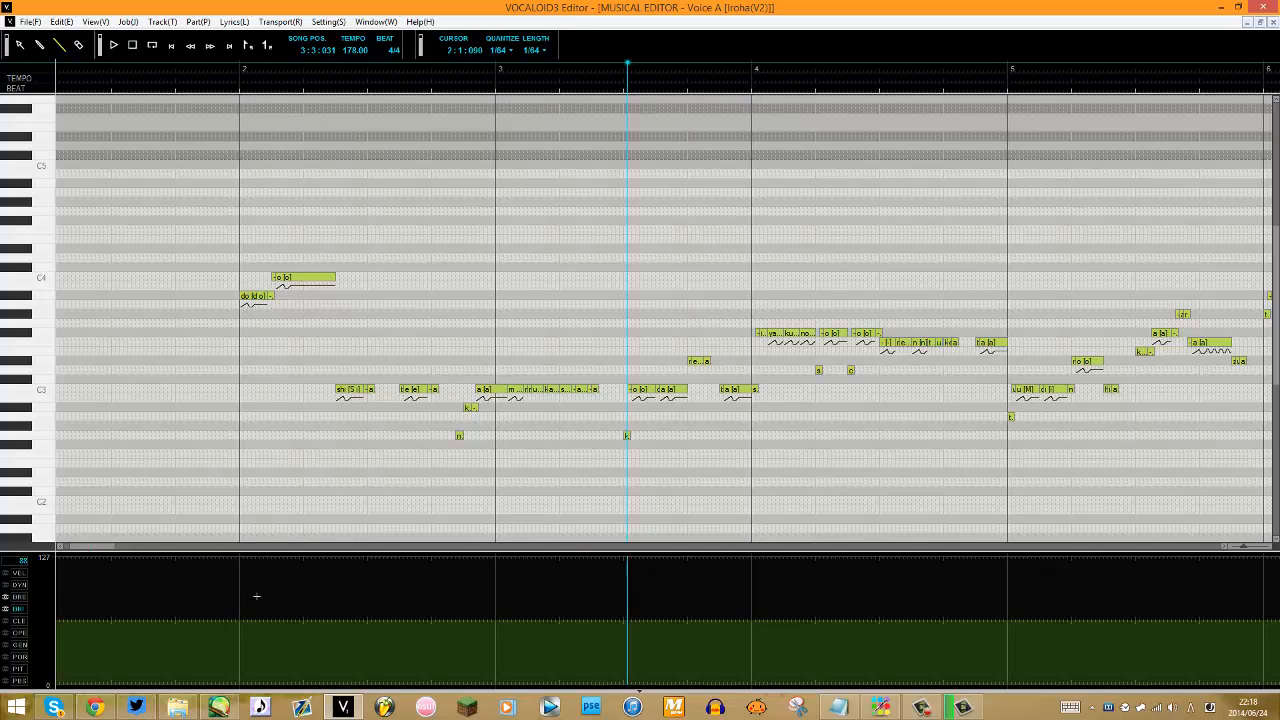
left_click_drag(235, 555, 673, 550)
key("ctrl+z")
Examine the brightness and clearness voice parameters of Iroha(V2) in My Singer Properties, and close without changing them.
left_click(328, 21)
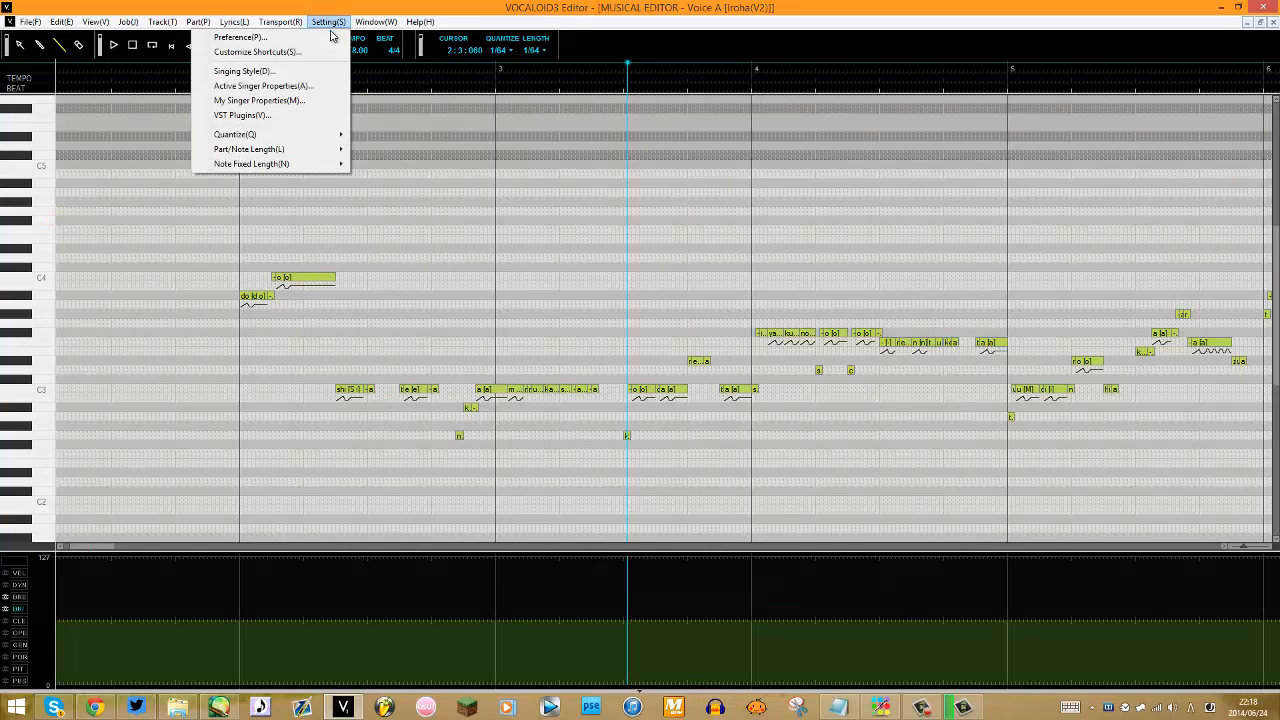
left_click(312, 100)
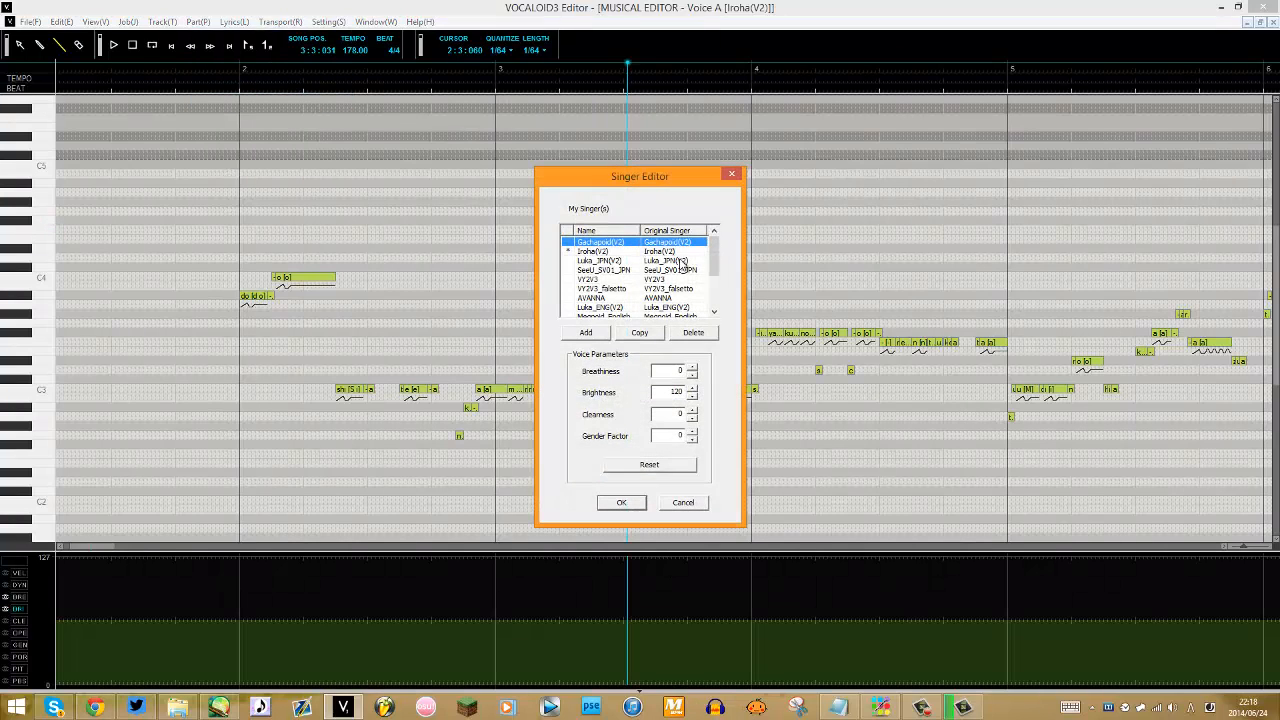
mouse_move(716, 259)
left_mouse_down()
mouse_move(699, 309)
mouse_move(713, 264)
mouse_move(693, 244)
mouse_move(712, 288)
mouse_move(717, 259)
left_mouse_up()
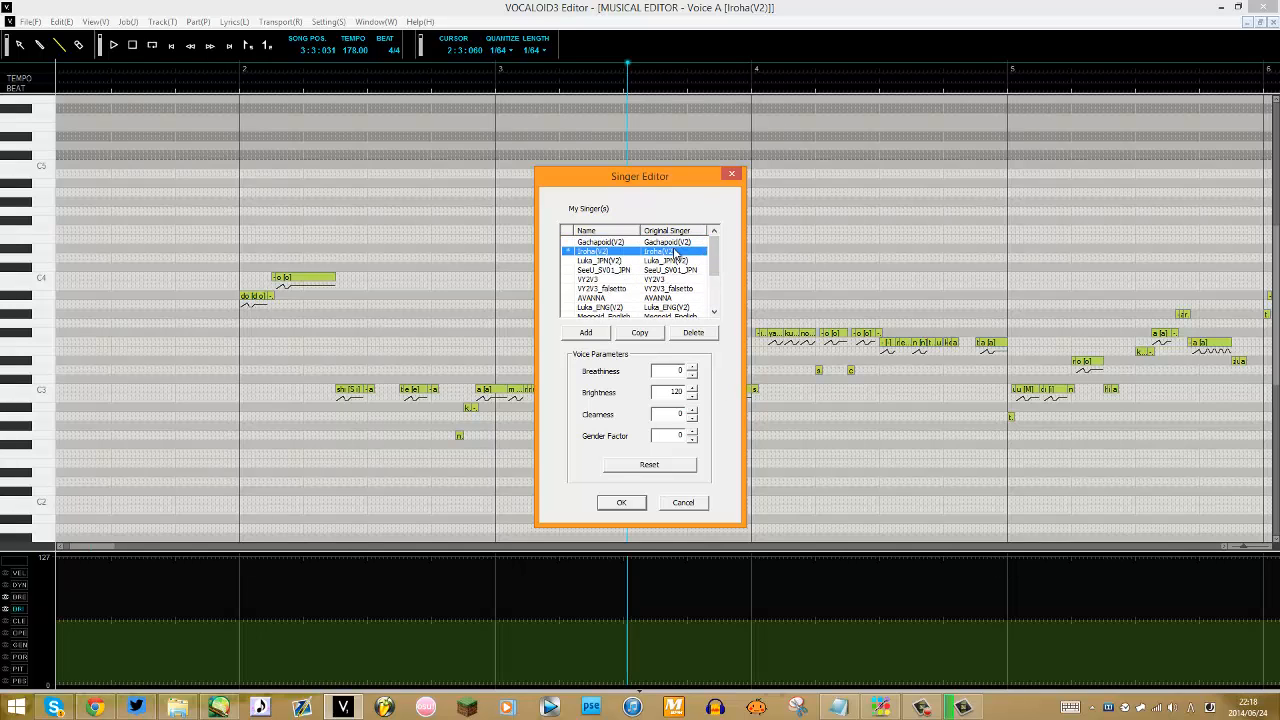
double_click(656, 392)
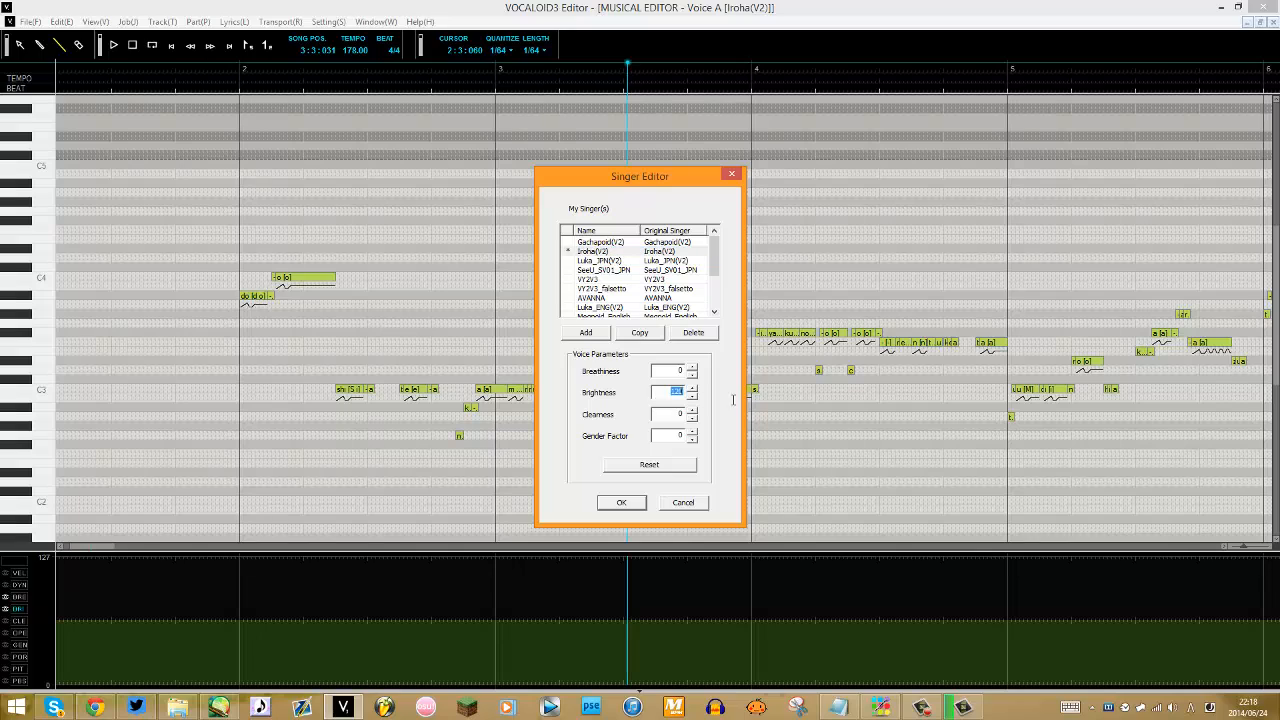
left_click(679, 413)
left_click(678, 507)
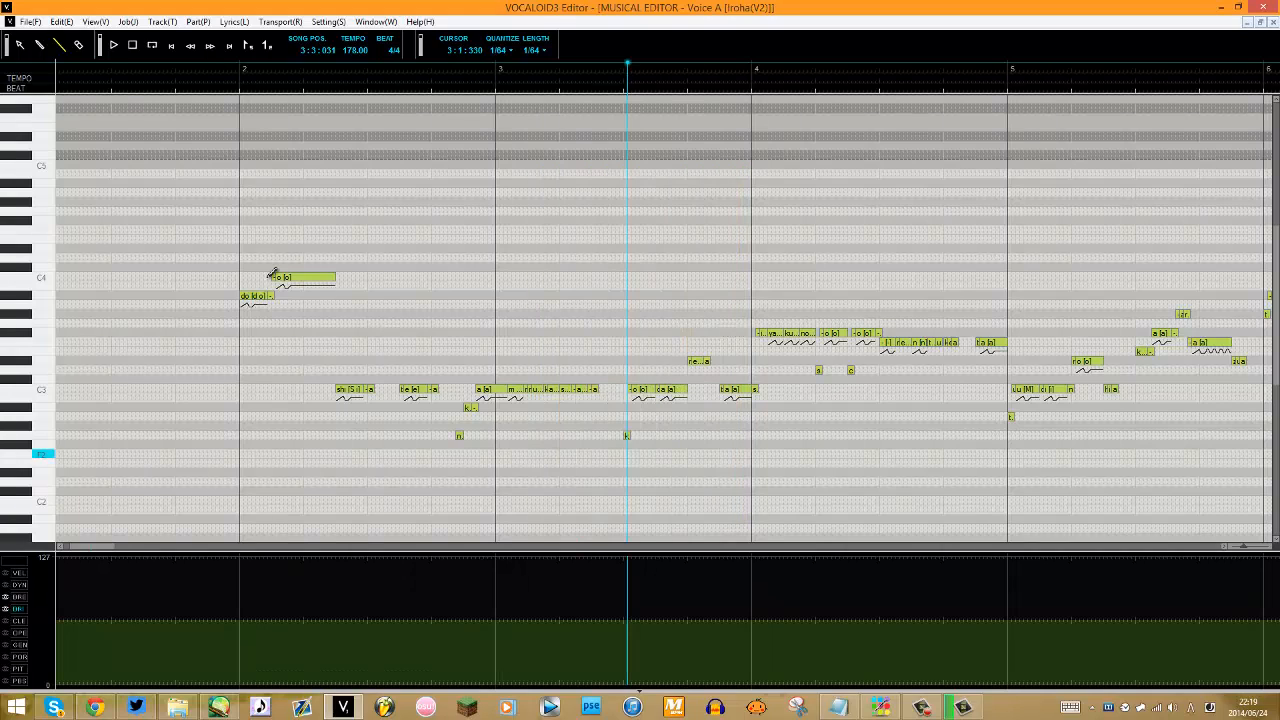
Place the song position just before measure 2 and display the clearness and opening control curves.
left_click(203, 62)
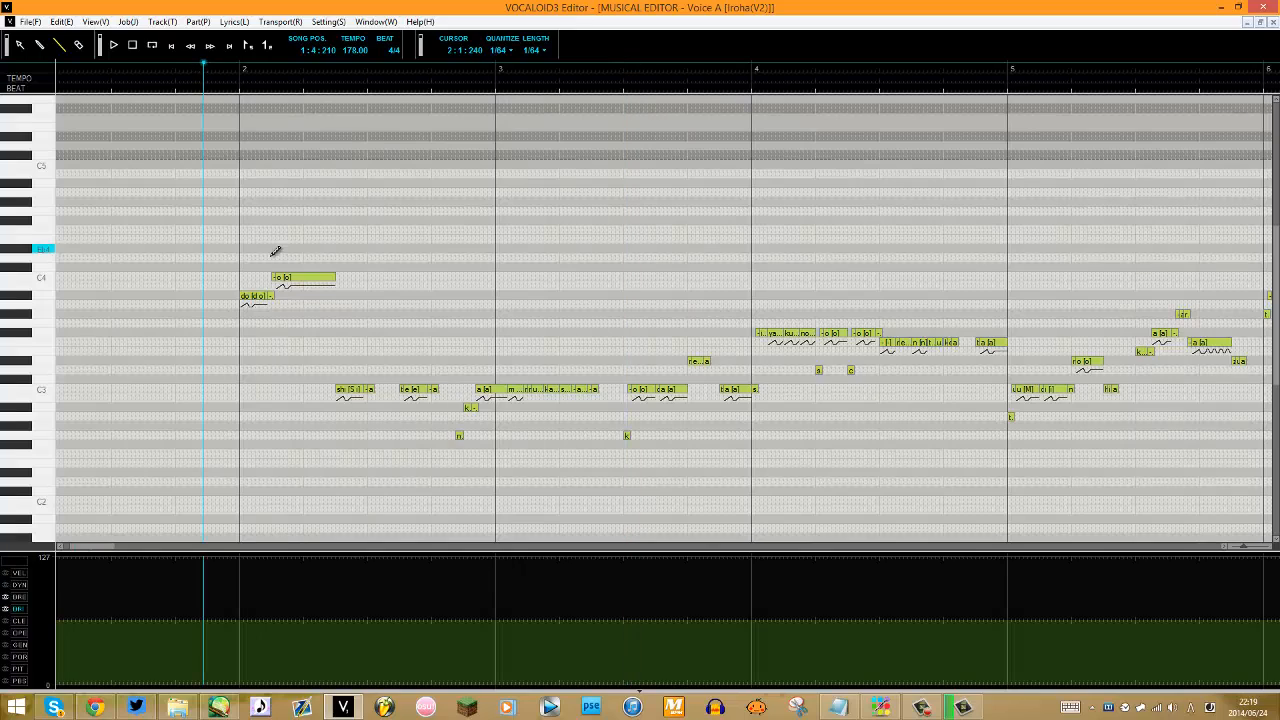
left_click(22, 621)
left_click(22, 633)
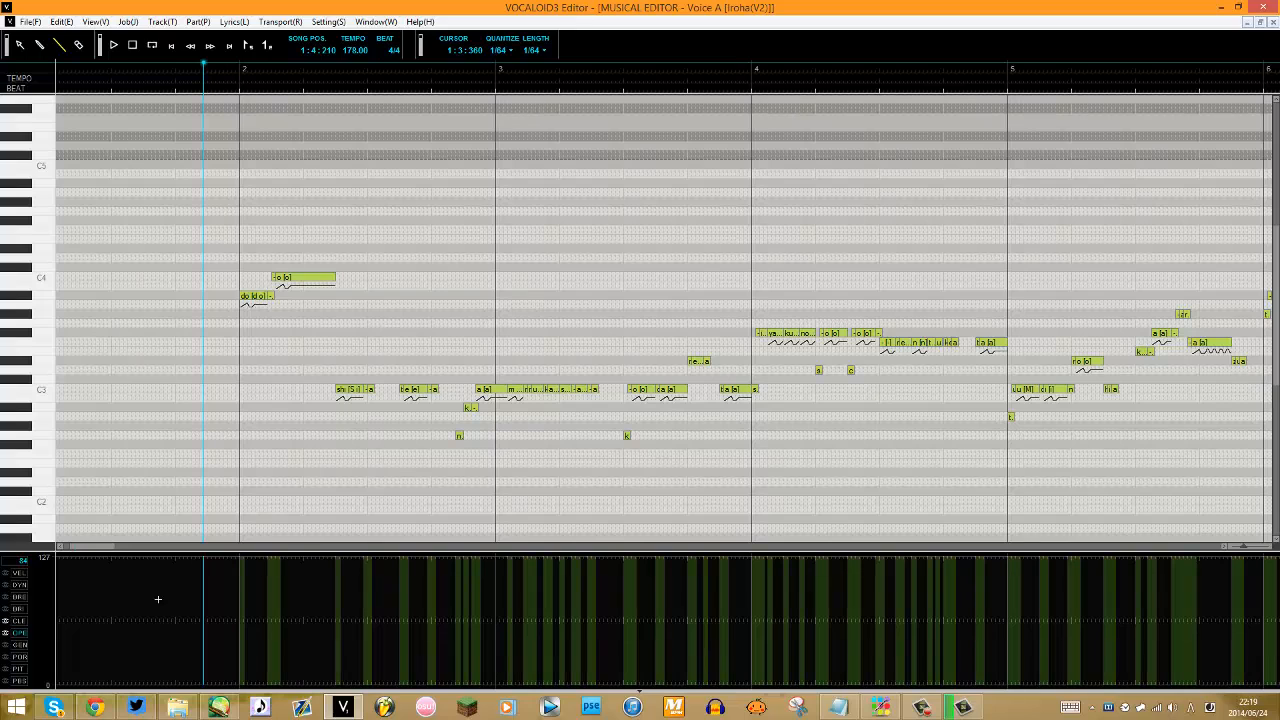
Try an opening of 0 on a one-beat F3 "a" note drawn in measure 1, play it, and delete the note.
left_click_drag(113, 343, 174, 343)
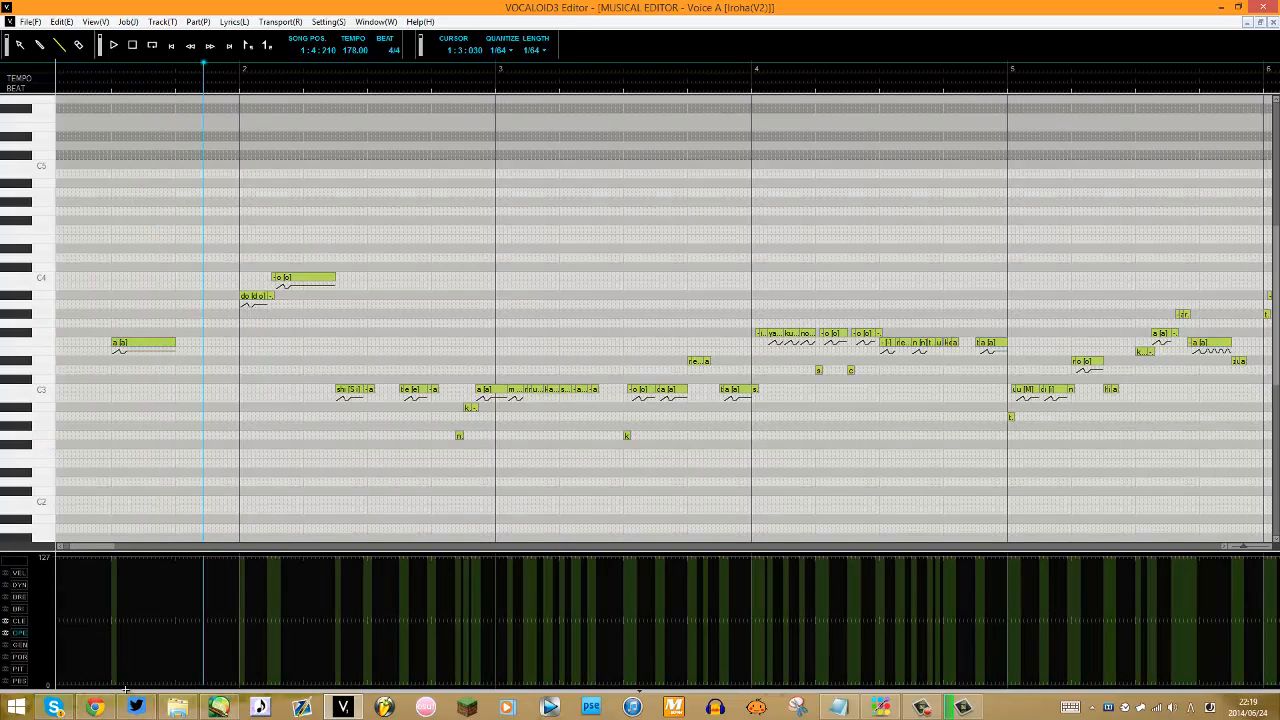
left_click(91, 68)
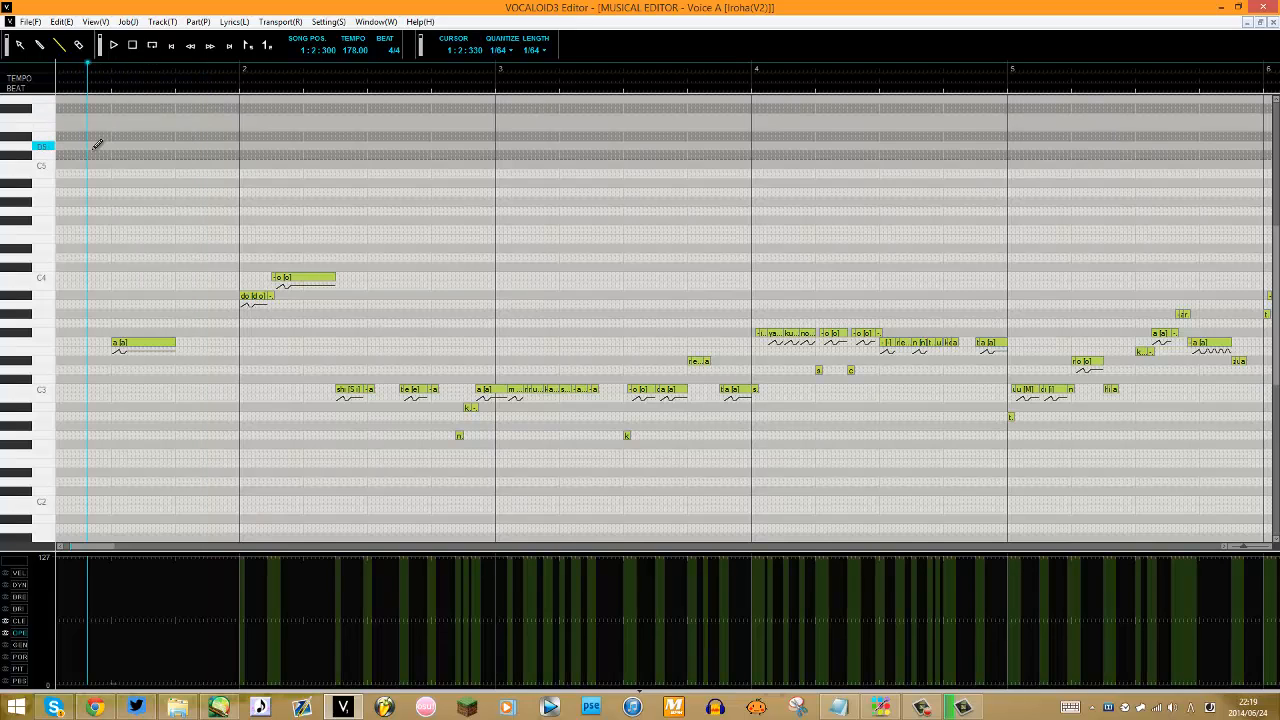
key("space")
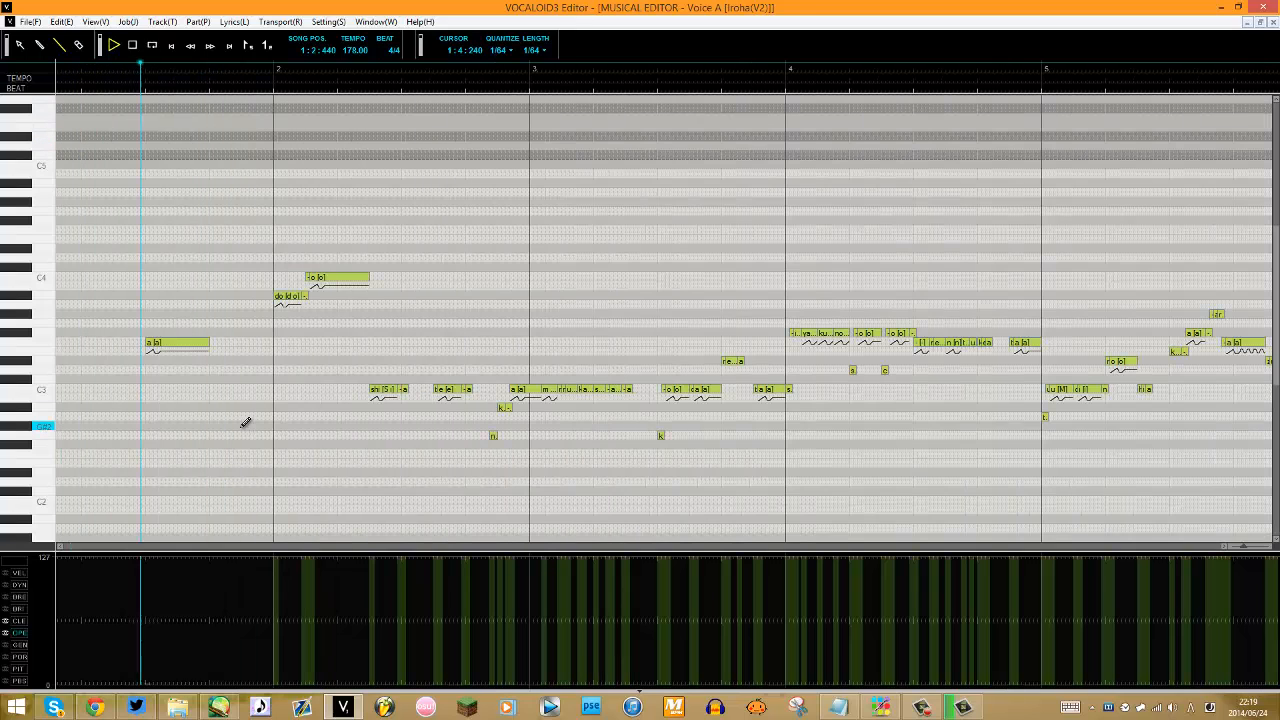
left_click(174, 344)
key("Delete")
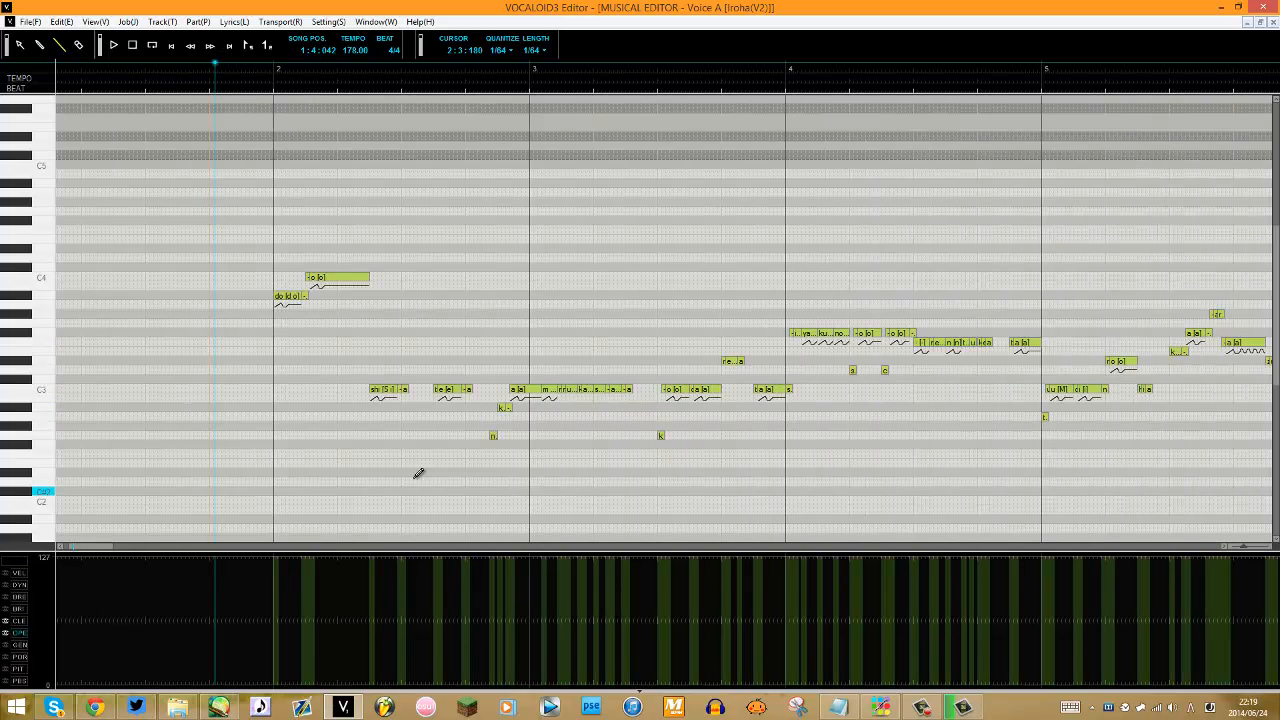
Display the gender factor and portamento timing control curves.
left_click(14, 645)
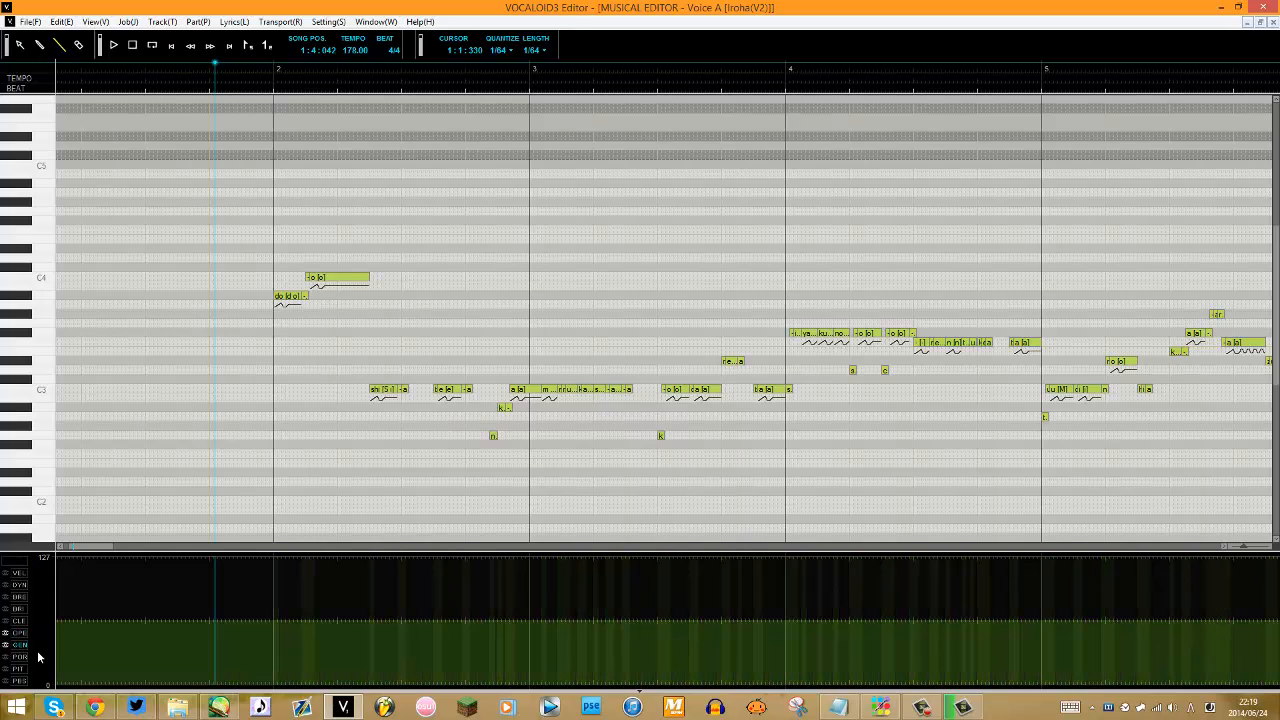
left_click(21, 657)
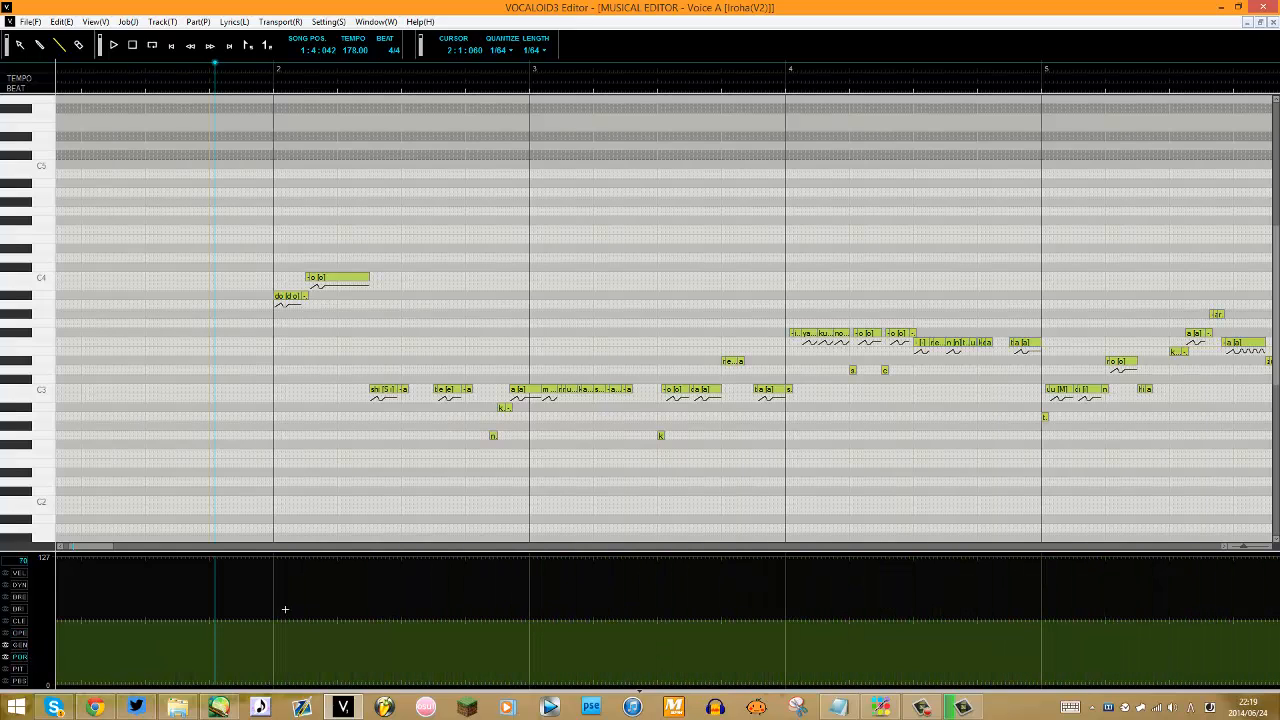
Try a dip in the portamento timing curve under the first notes of measure 2 and play it.
mouse_move(286, 640)
left_mouse_down()
mouse_move(309, 646)
mouse_move(326, 626)
mouse_move(330, 640)
left_mouse_up()
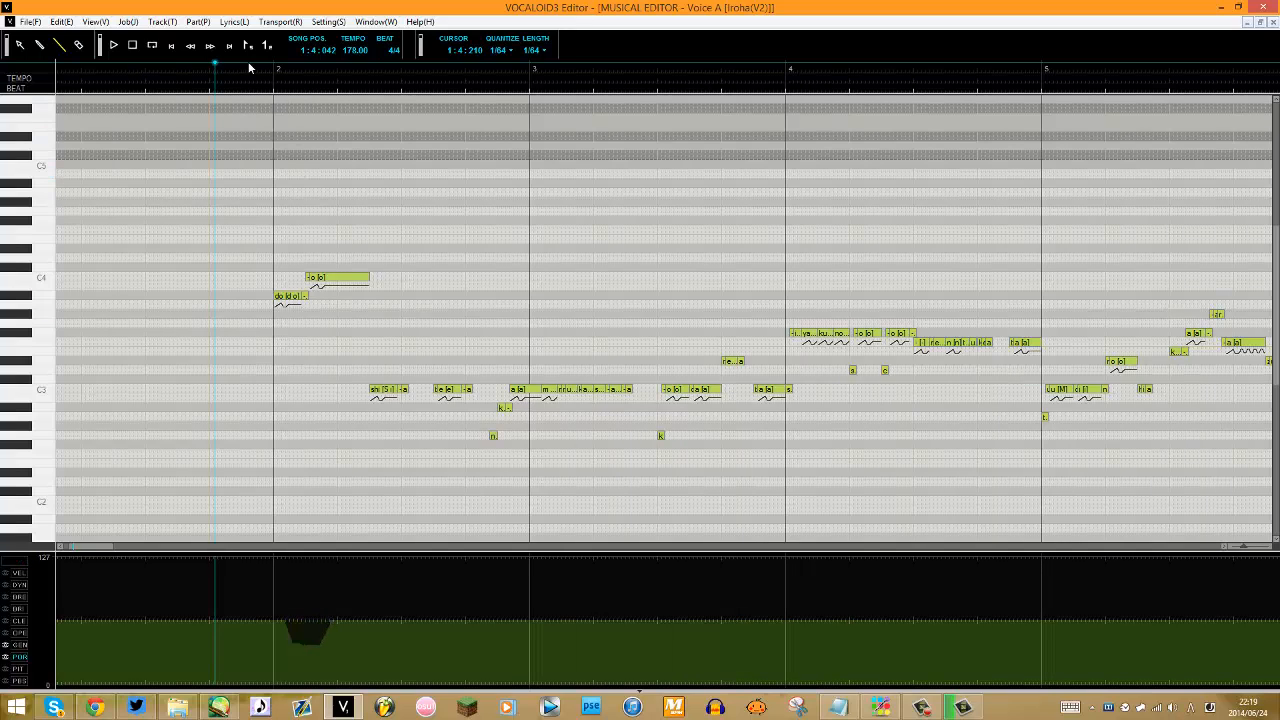
key("space")
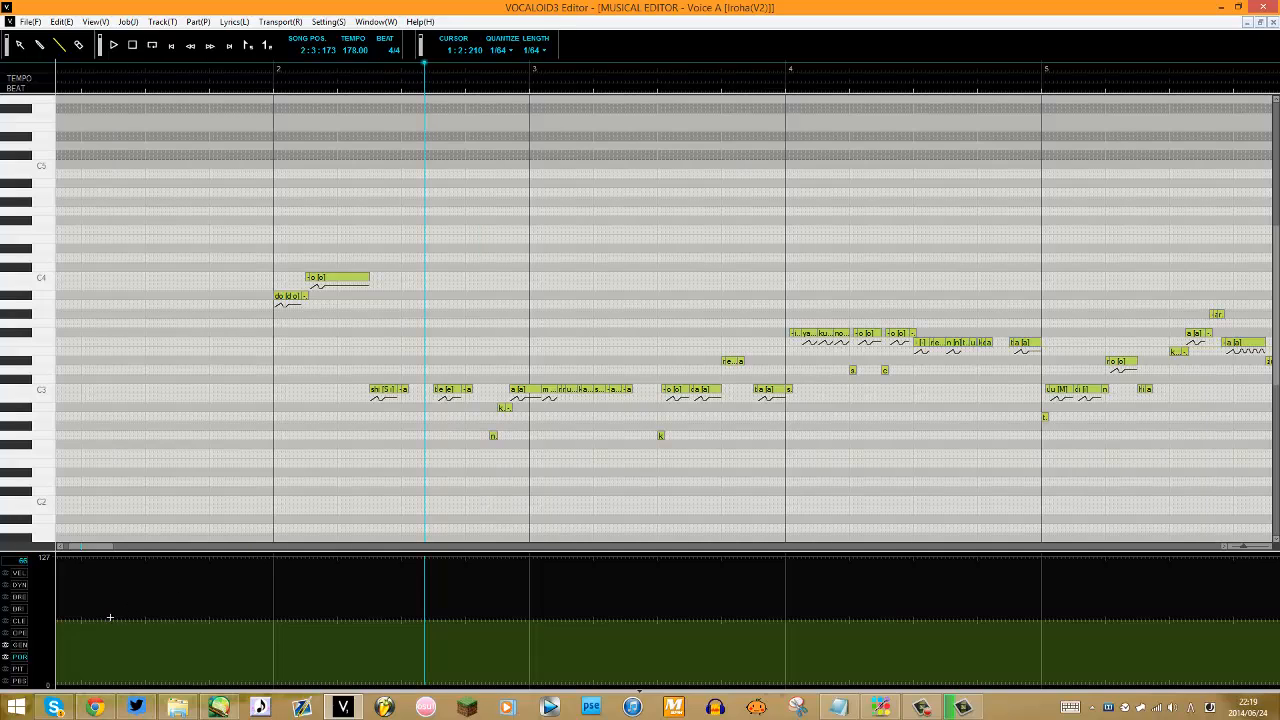
Try a pitch bend curve that drops and rises under the F3 "a" note in measure 1, undo it, and delete the note.
left_click(20, 681)
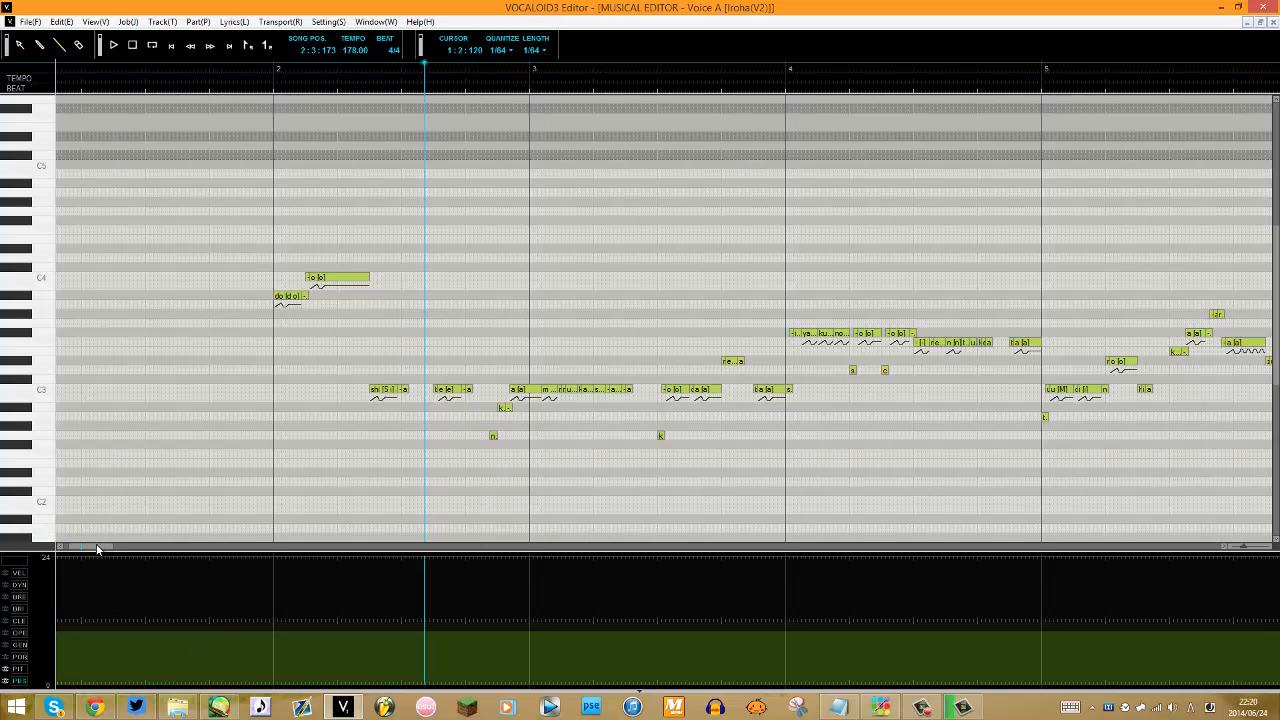
scroll(89, 551, "left", 3)
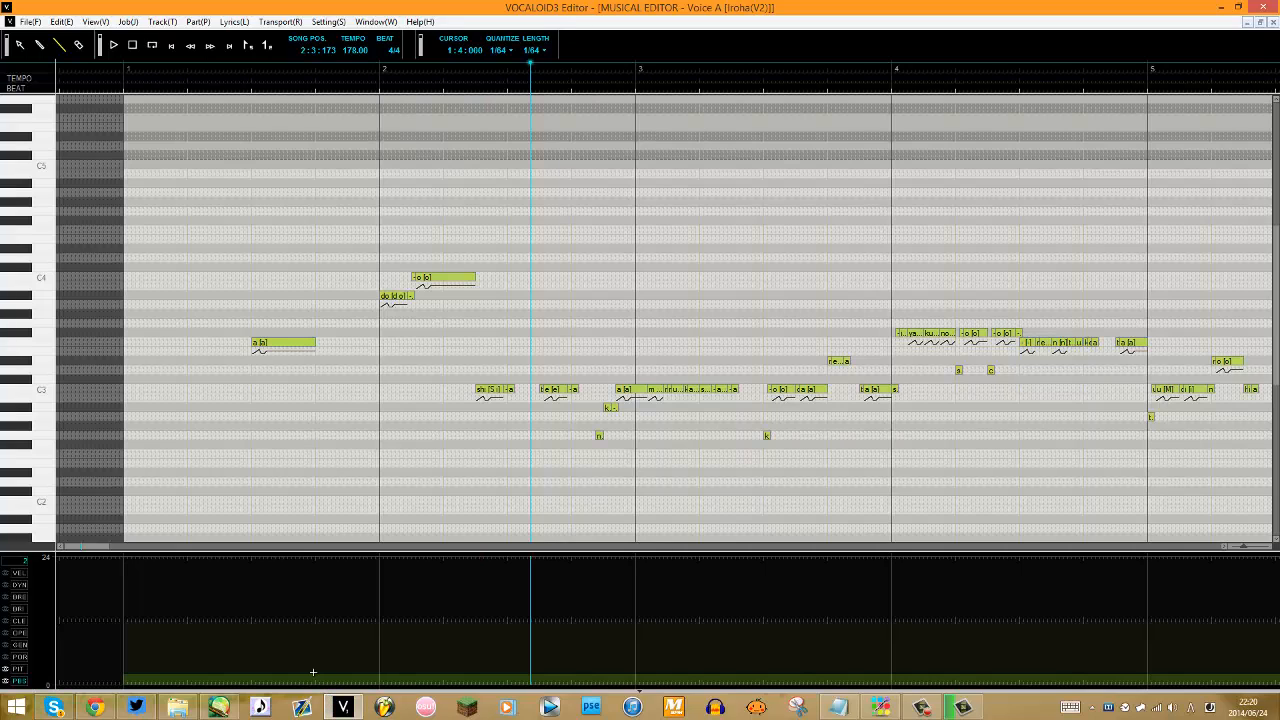
left_click(24, 669)
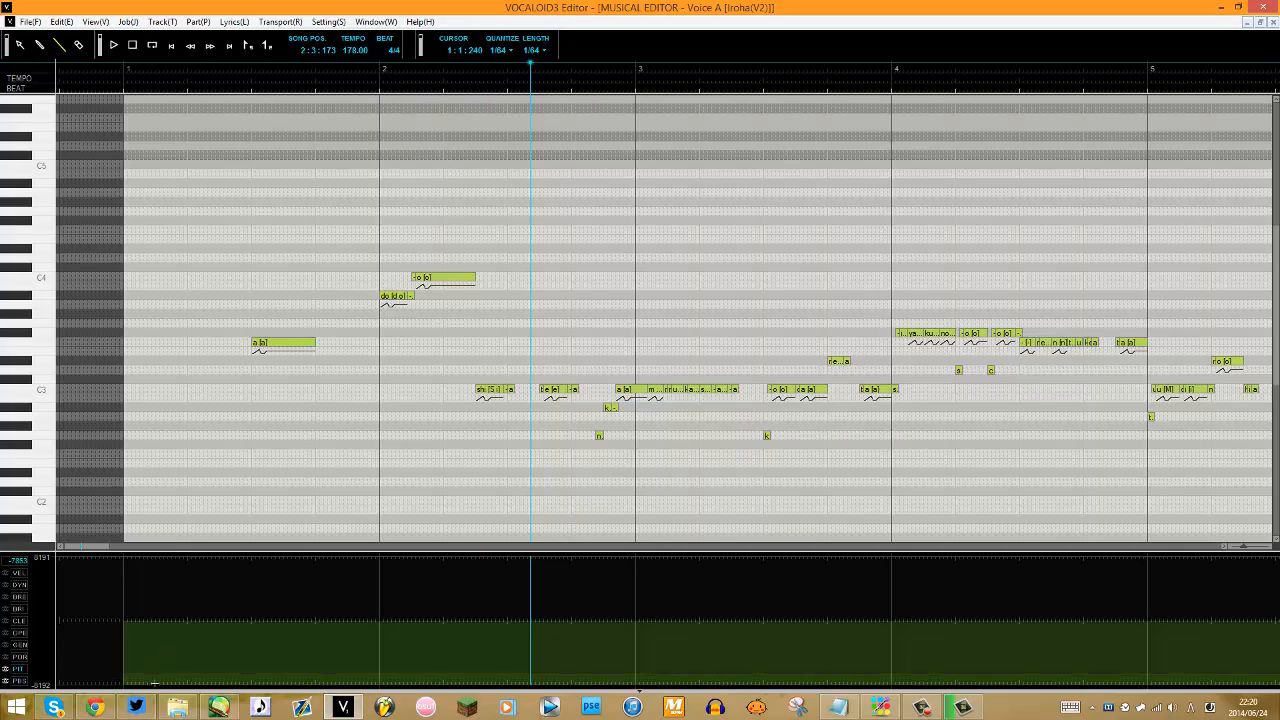
mouse_move(282, 684)
left_mouse_down()
mouse_move(263, 669)
mouse_move(329, 651)
mouse_move(344, 626)
left_mouse_up()
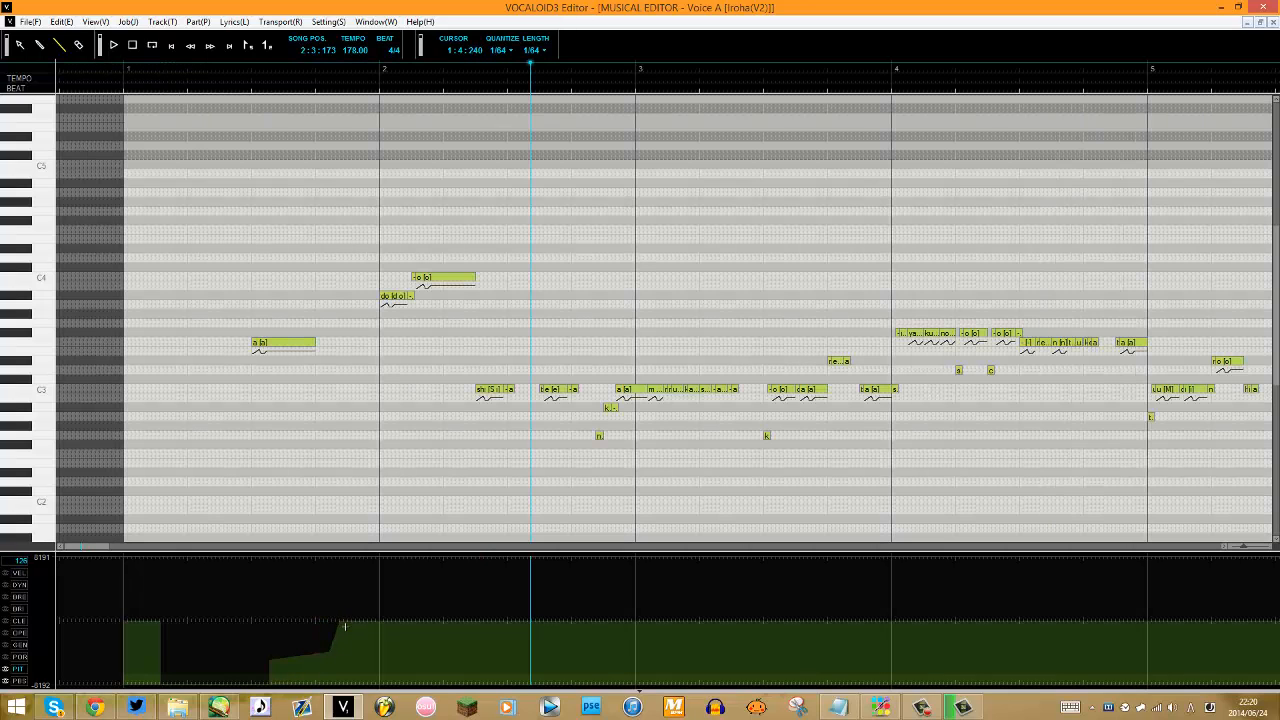
key("ctrl+z")
key("ctrl+z")
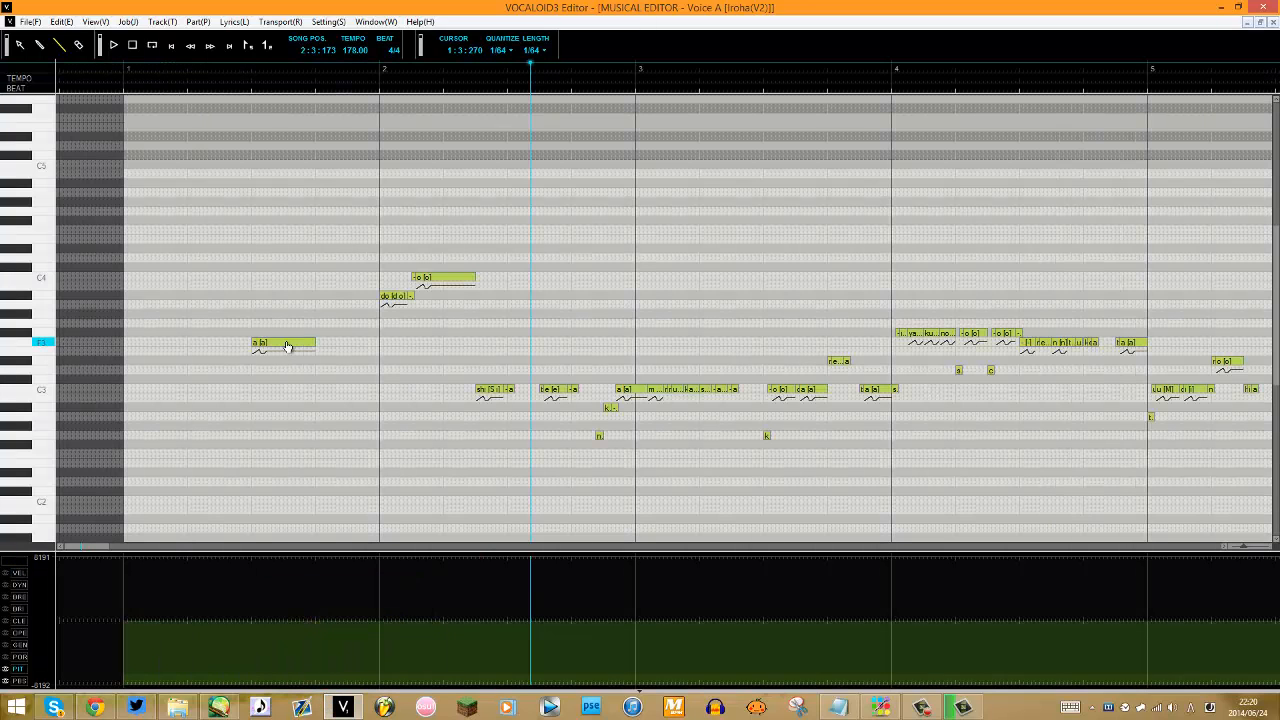
left_click(287, 346)
key("Delete")
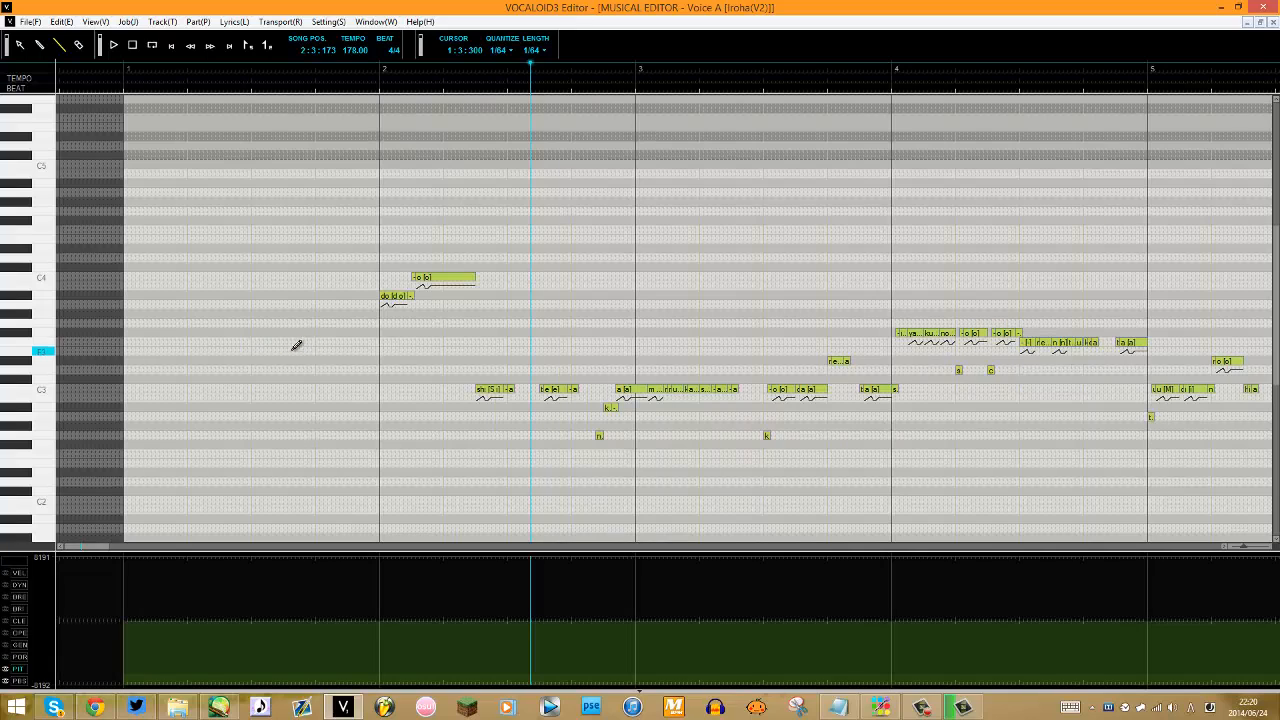
Display the velocity values for measures 6 to 9 and play the phrase from just before measure 6.
left_click(17, 575)
left_click_drag(88, 548, 155, 538)
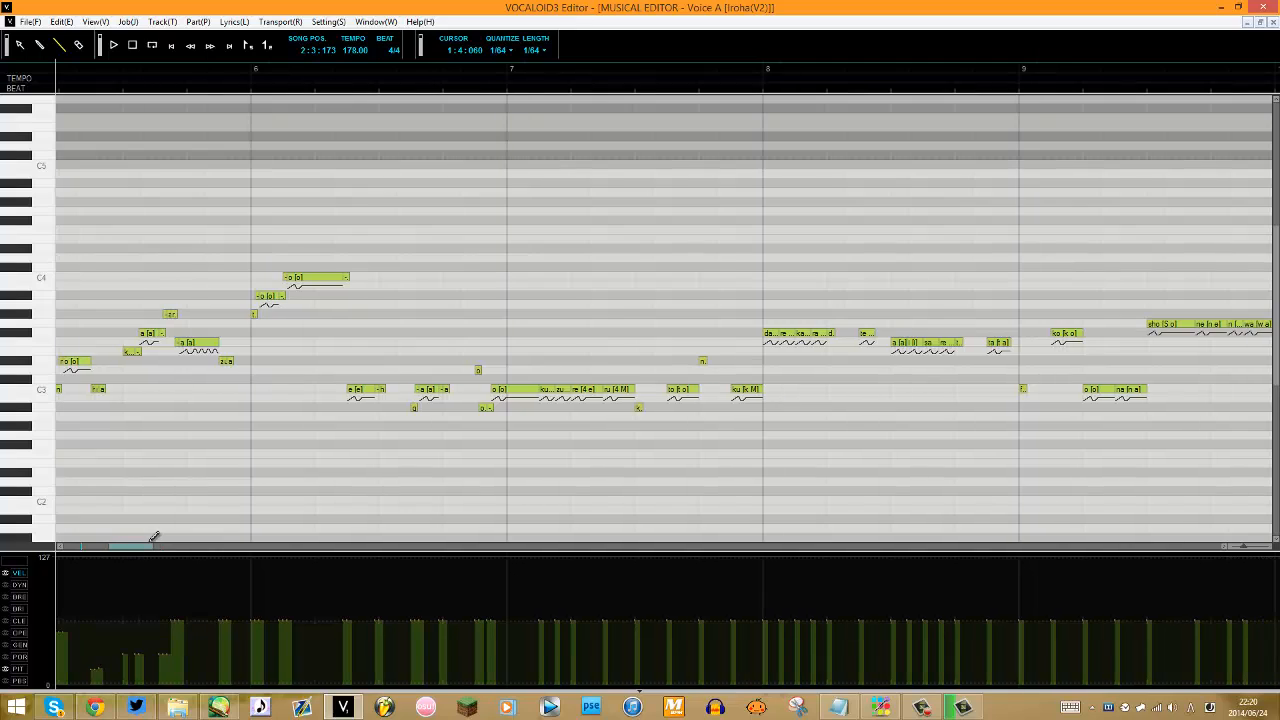
left_click(243, 68)
key("space")
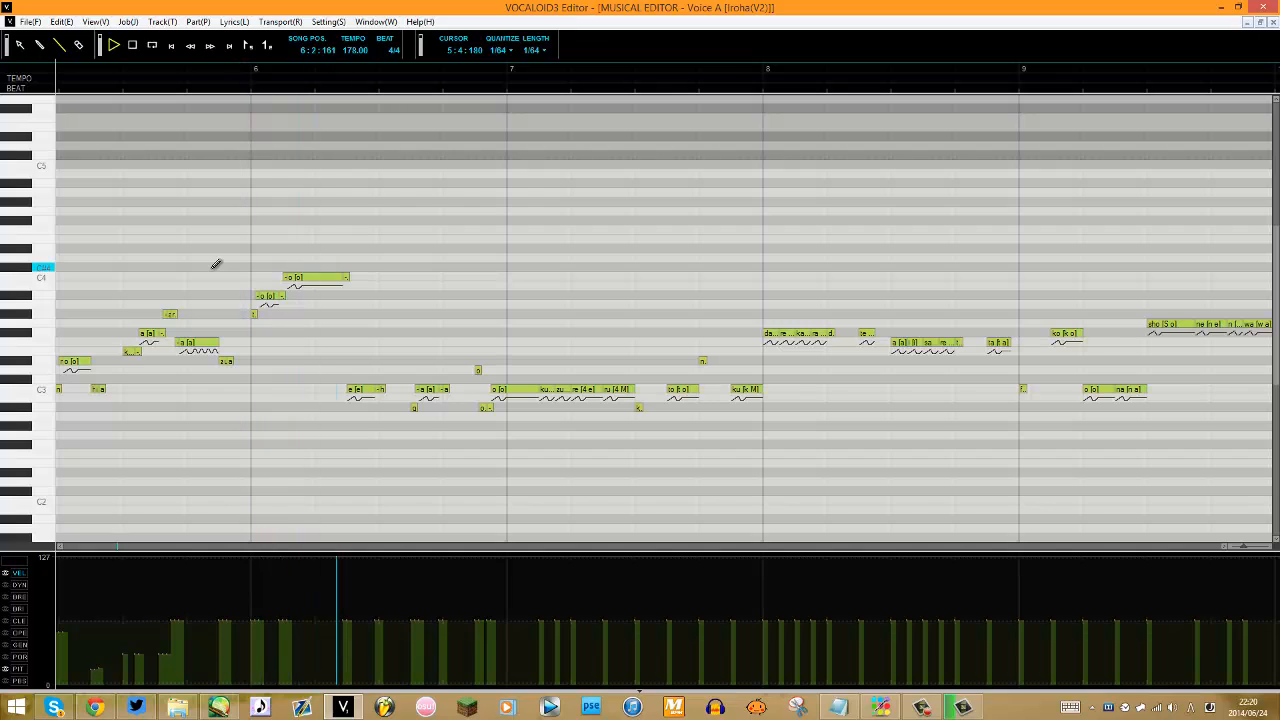
key("space")
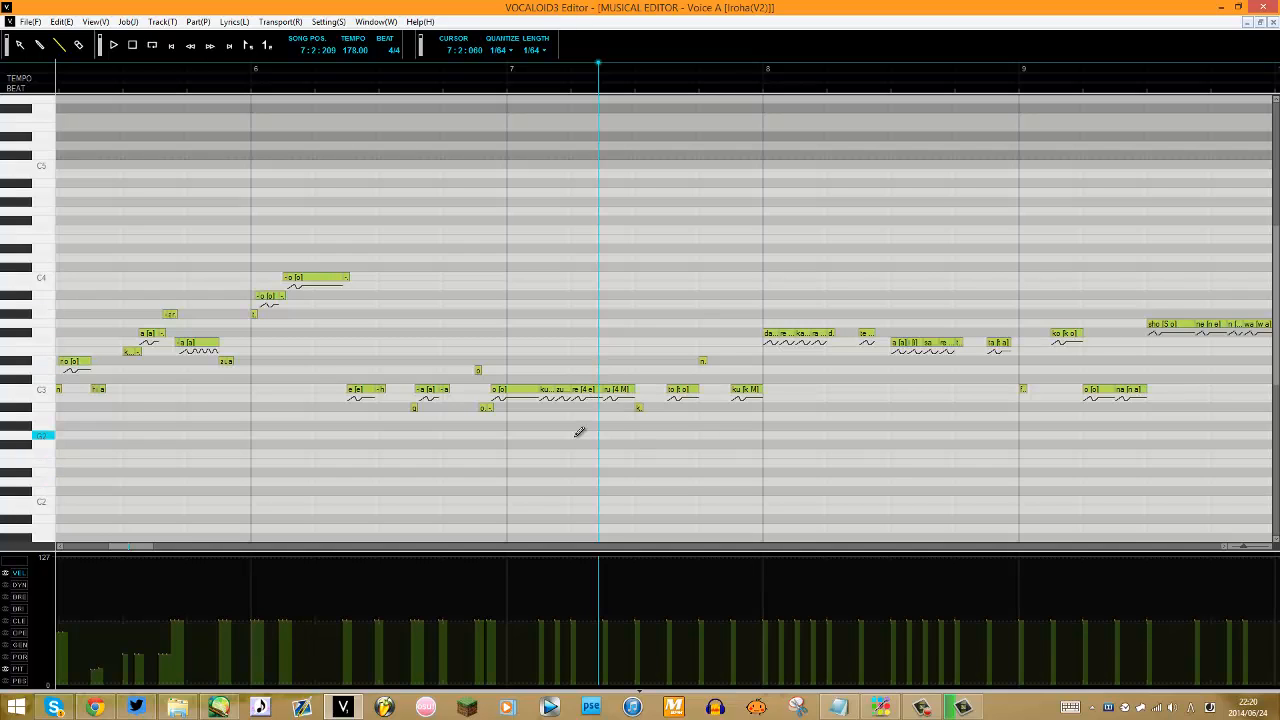
Lower the velocity of the short "ku" note on C3 early in measure 7 to about 30.
mouse_move(553, 389)
left_mouse_down()
mouse_move(558, 378)
mouse_move(552, 390)
left_mouse_up()
double_click(553, 389)
key("Return")
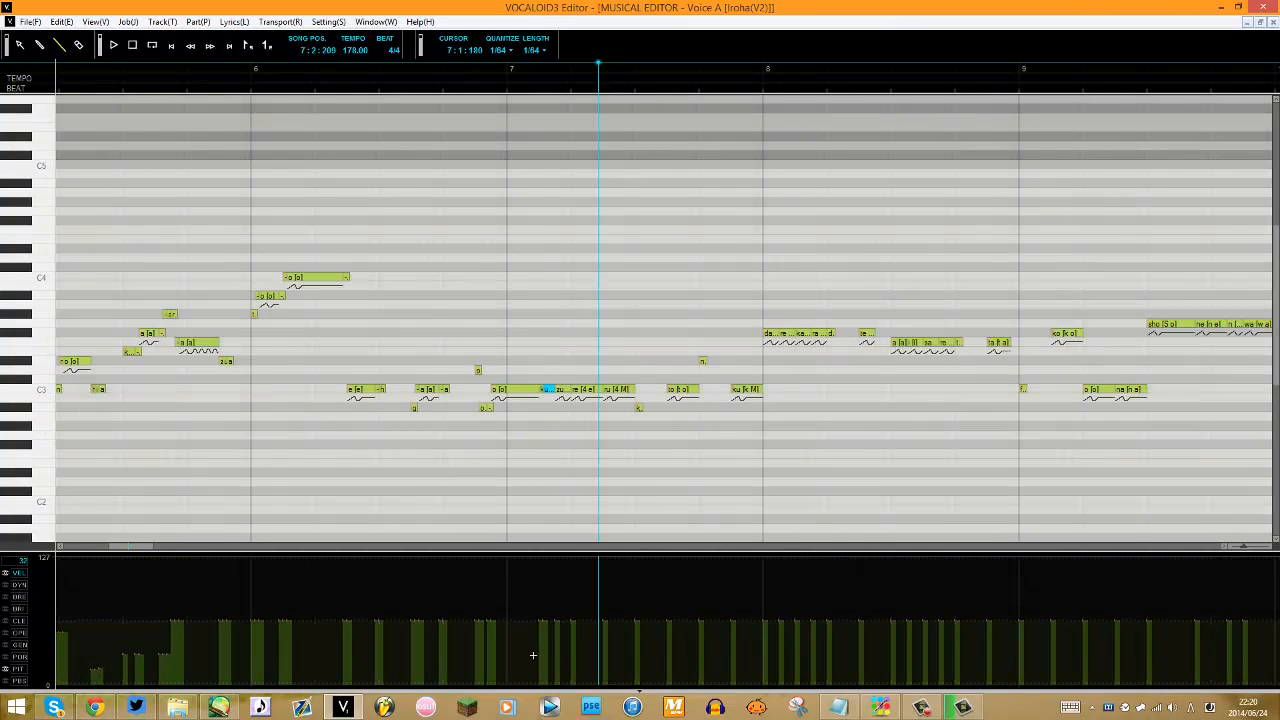
left_click(530, 392)
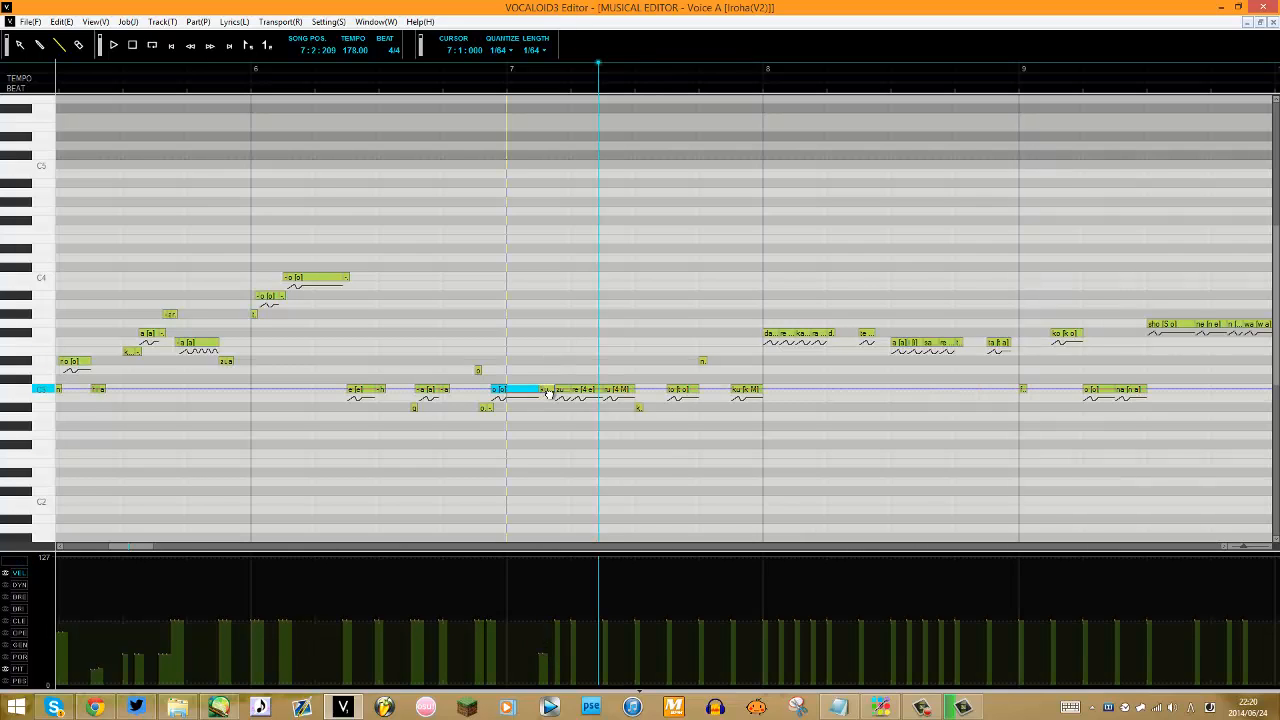
left_click_drag(499, 278, 505, 278)
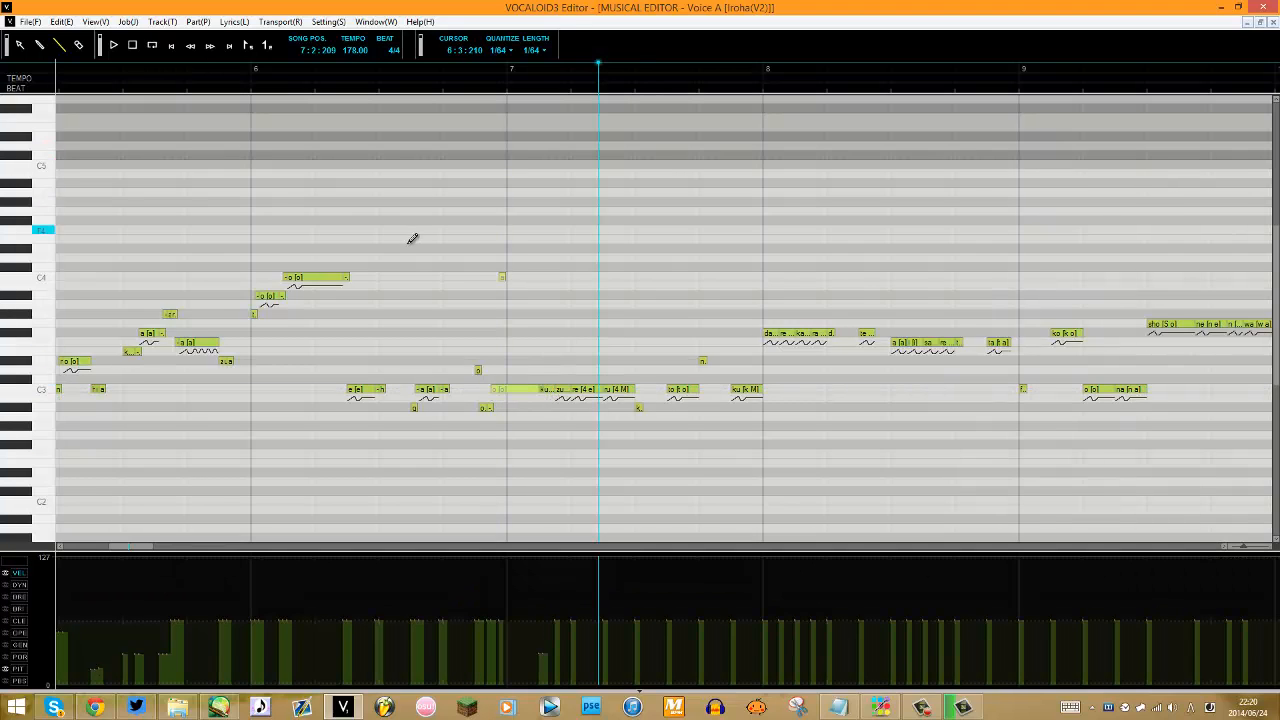
key("ctrl+z")
double_click(240, 77)
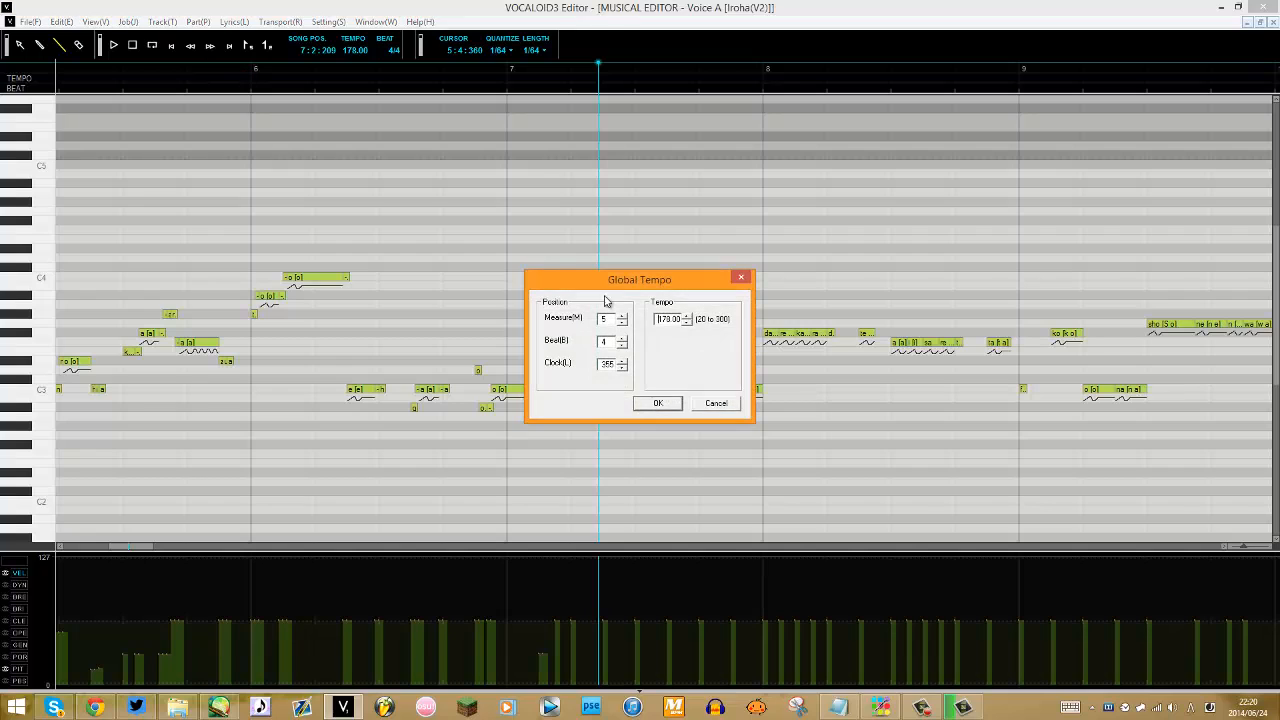
left_click(718, 403)
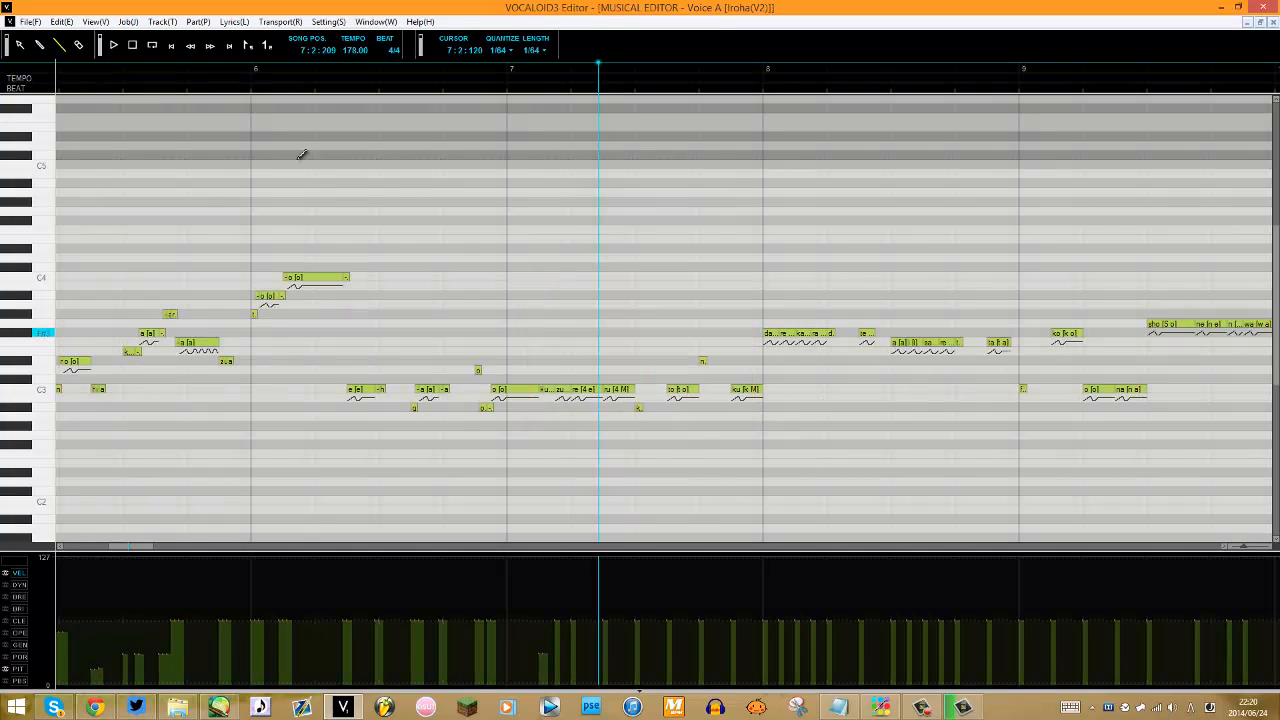
Replay the phrase from just before measure 6 into measure 7 to hear the softened "ku" note.
left_click(233, 66)
key("space")
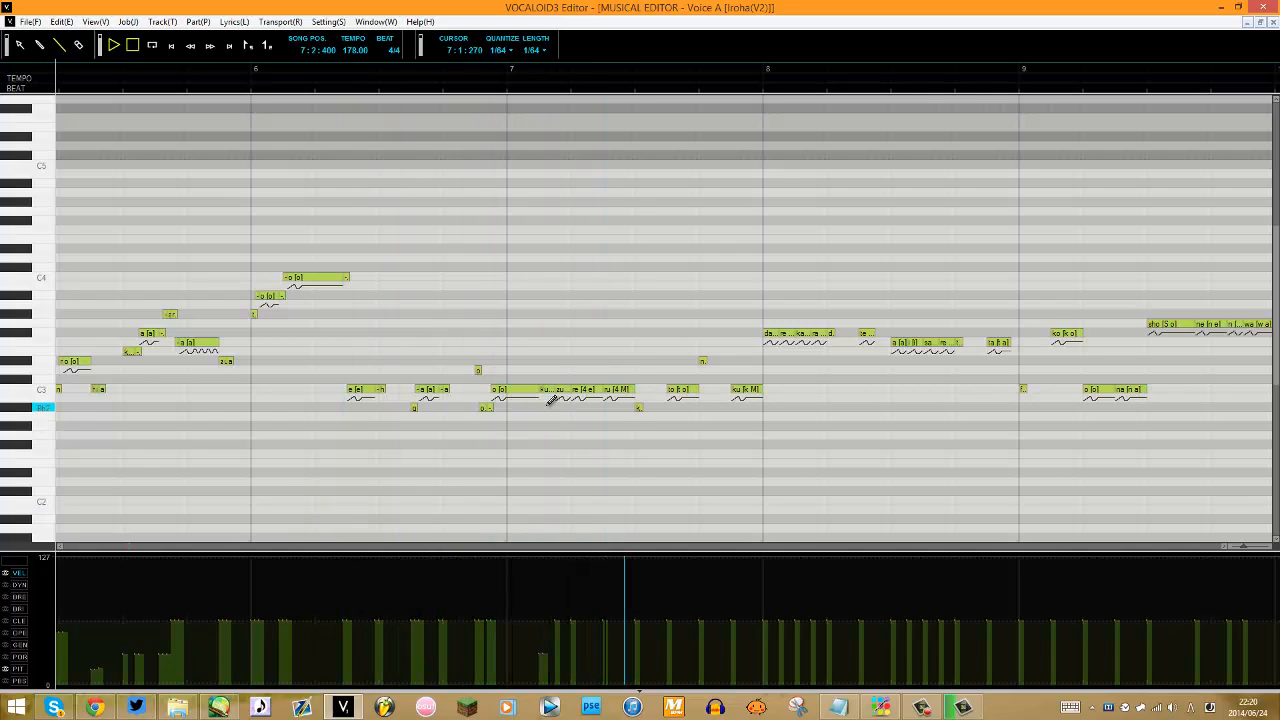
key("space")
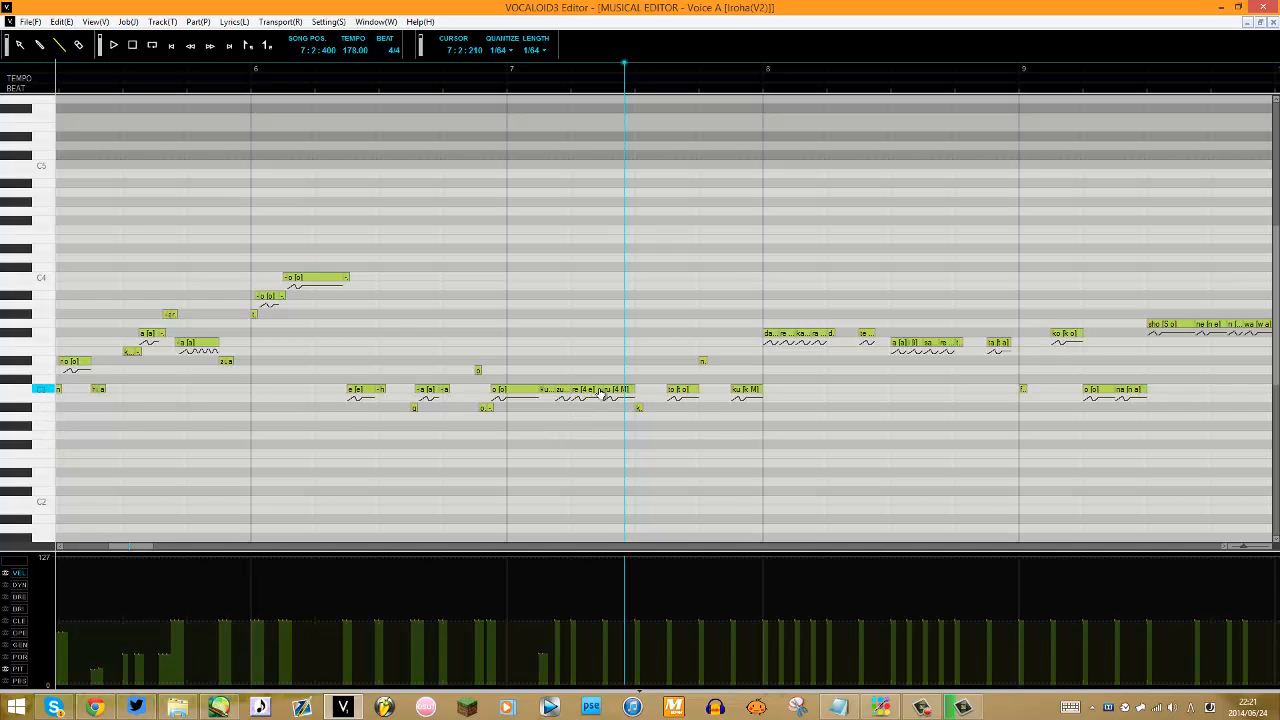
Split the "re" note in measure 7 into a short Bb2 "r" note, a short "-" note and an "e" note on C3.
mouse_move(600, 389)
left_mouse_down()
mouse_move(576, 390)
mouse_move(576, 408)
mouse_move(603, 389)
left_mouse_up()
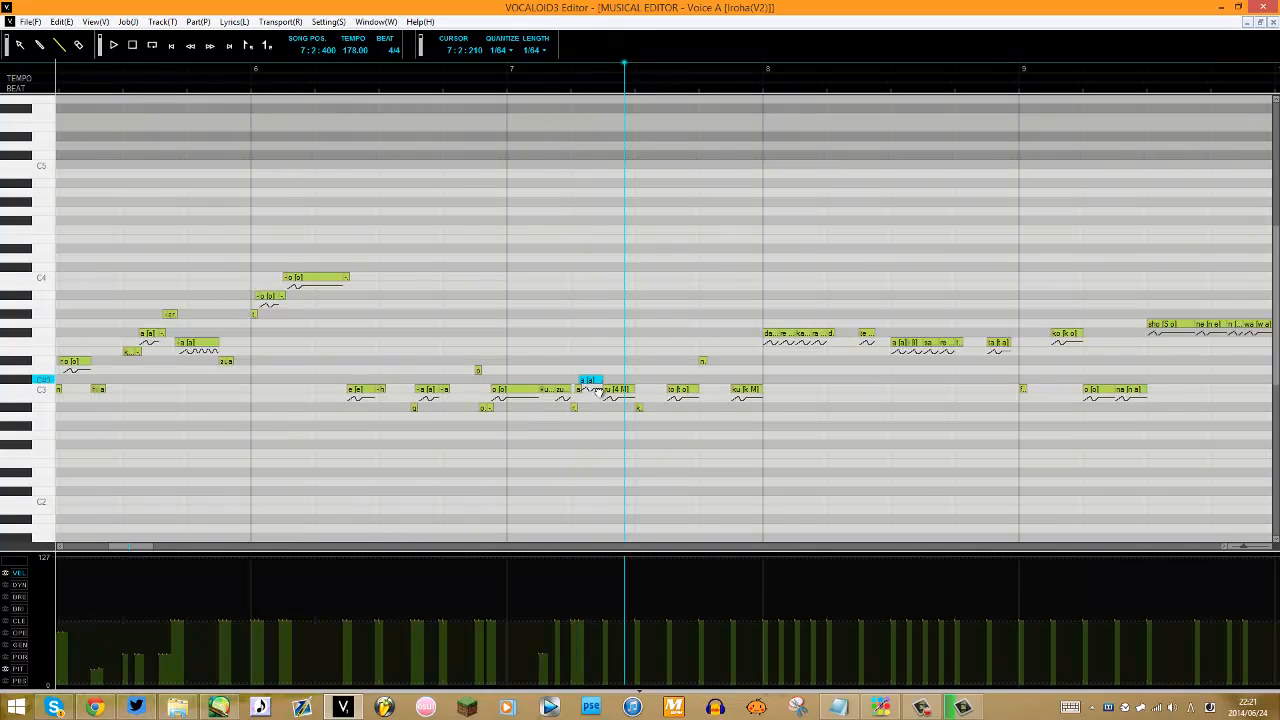
double_click(586, 391)
type("e")
key("Return")
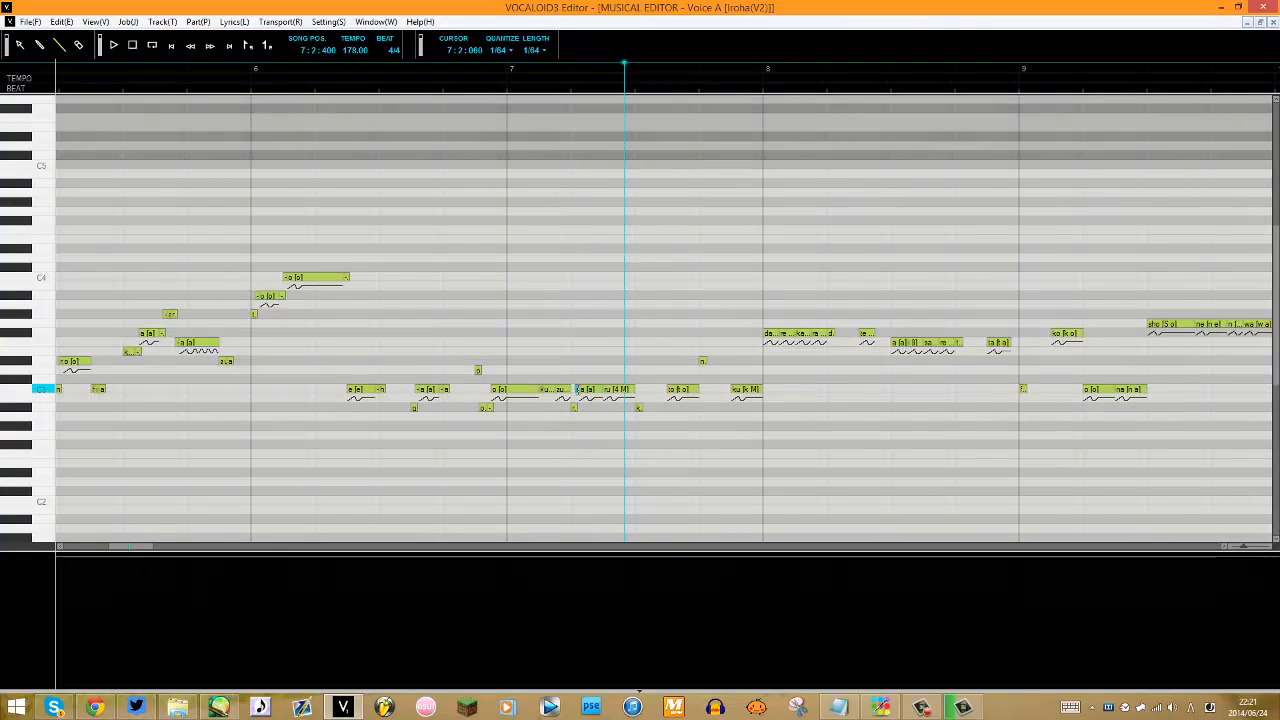
double_click(578, 390)
type("-")
key("Return")
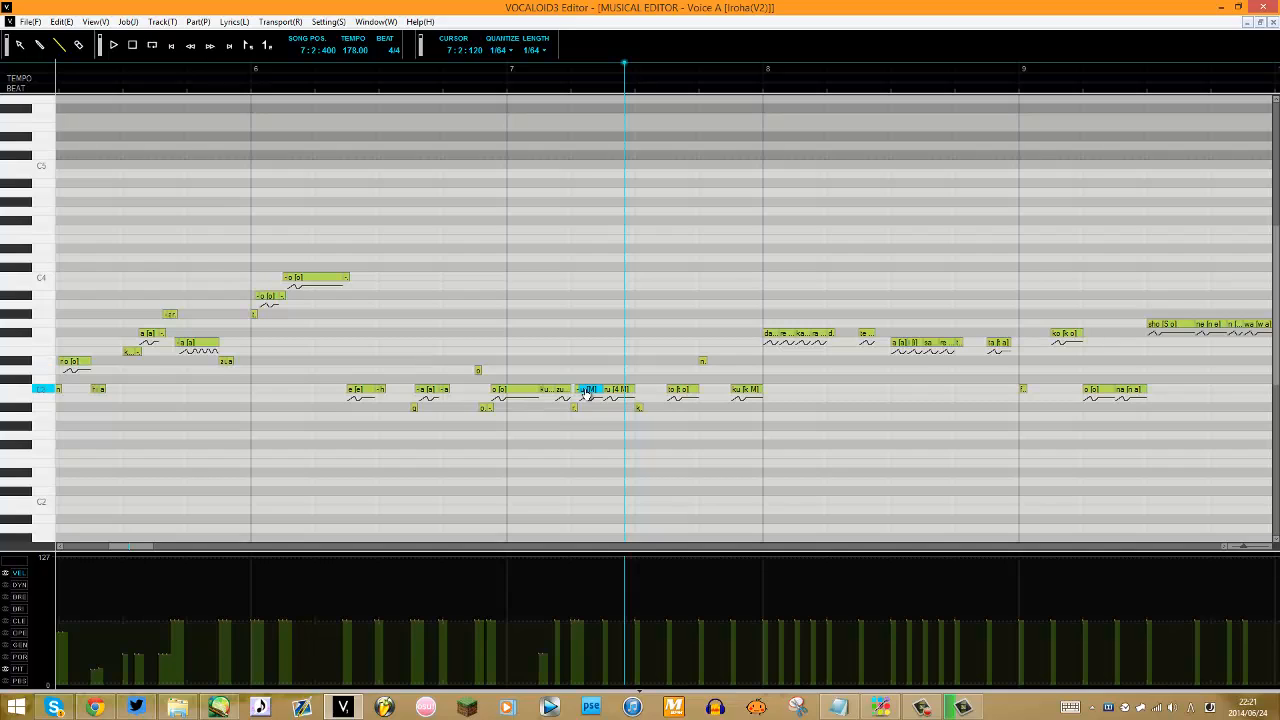
double_click(588, 391)
key("Return")
Split the "ru" note in measure 7 into a short "r" note and a "u" note on C3.
mouse_move(634, 390)
left_mouse_down()
mouse_move(608, 388)
mouse_move(633, 379)
mouse_move(624, 390)
left_mouse_up()
double_click(622, 390)
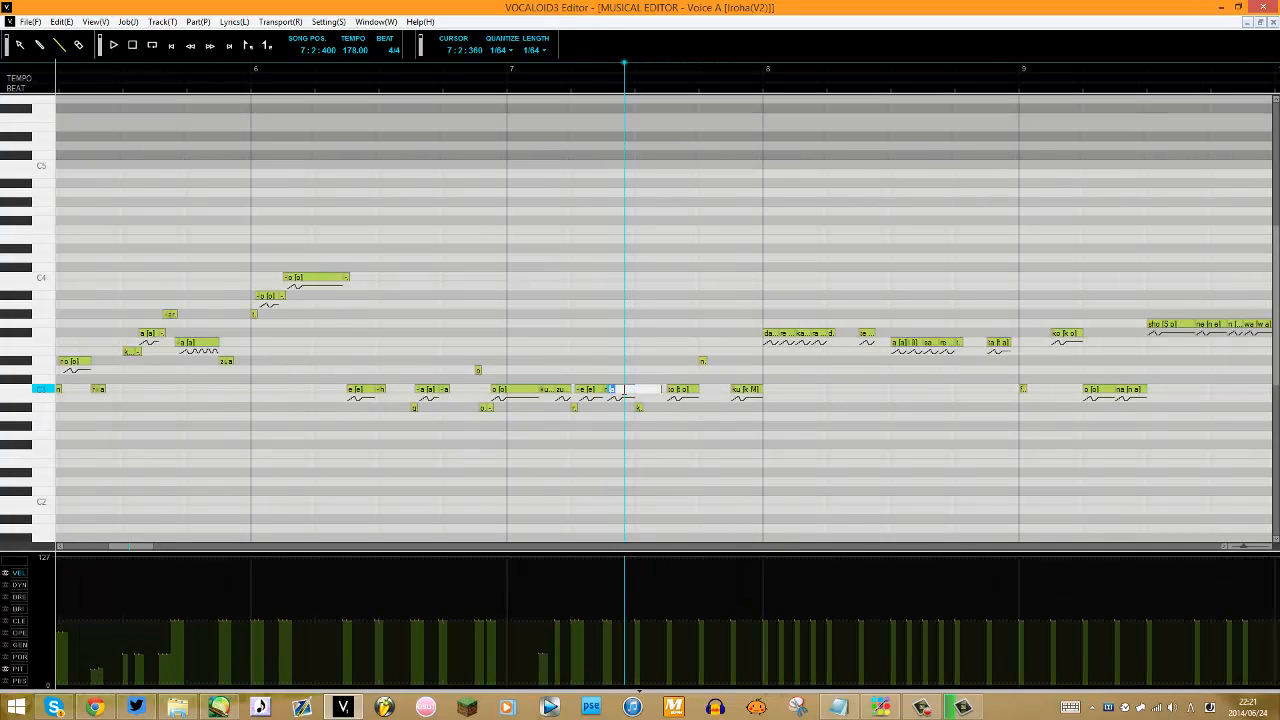
type("u")
key("Return")
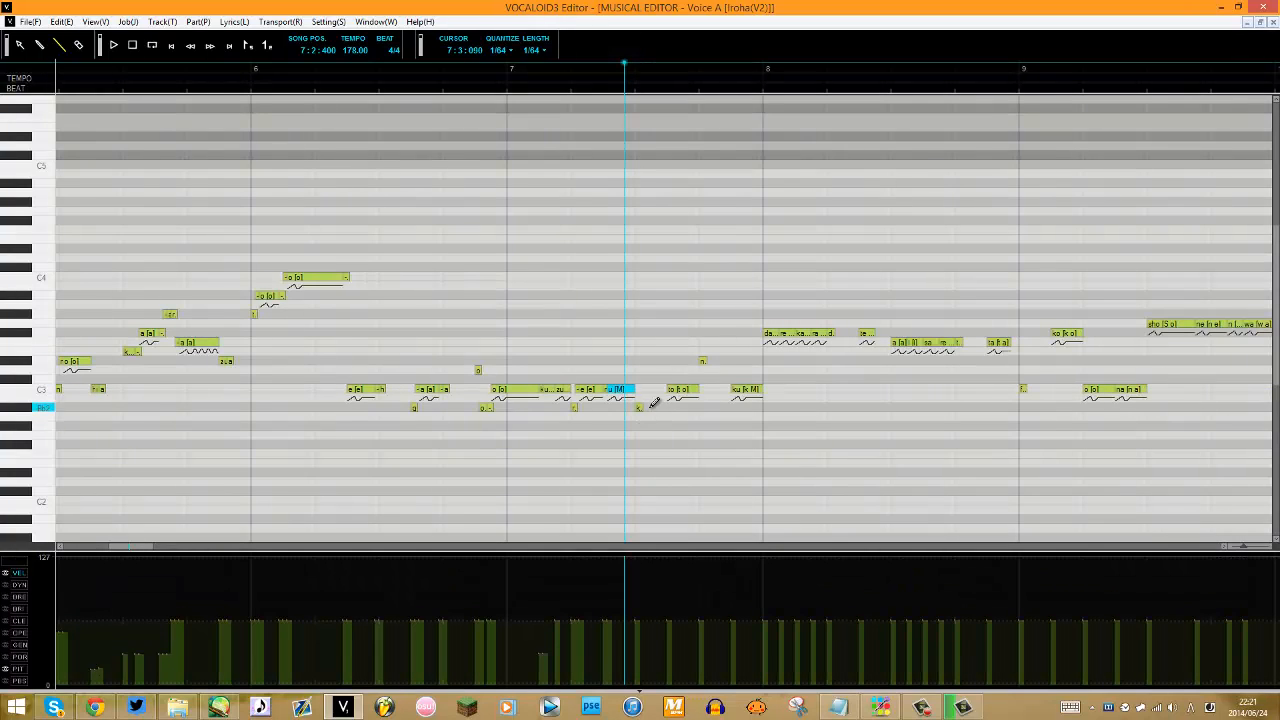
Try a short extra Bb2 note right after the "k" note in measure 7, play the phrase, and remove the note.
left_click_drag(643, 408, 643, 413)
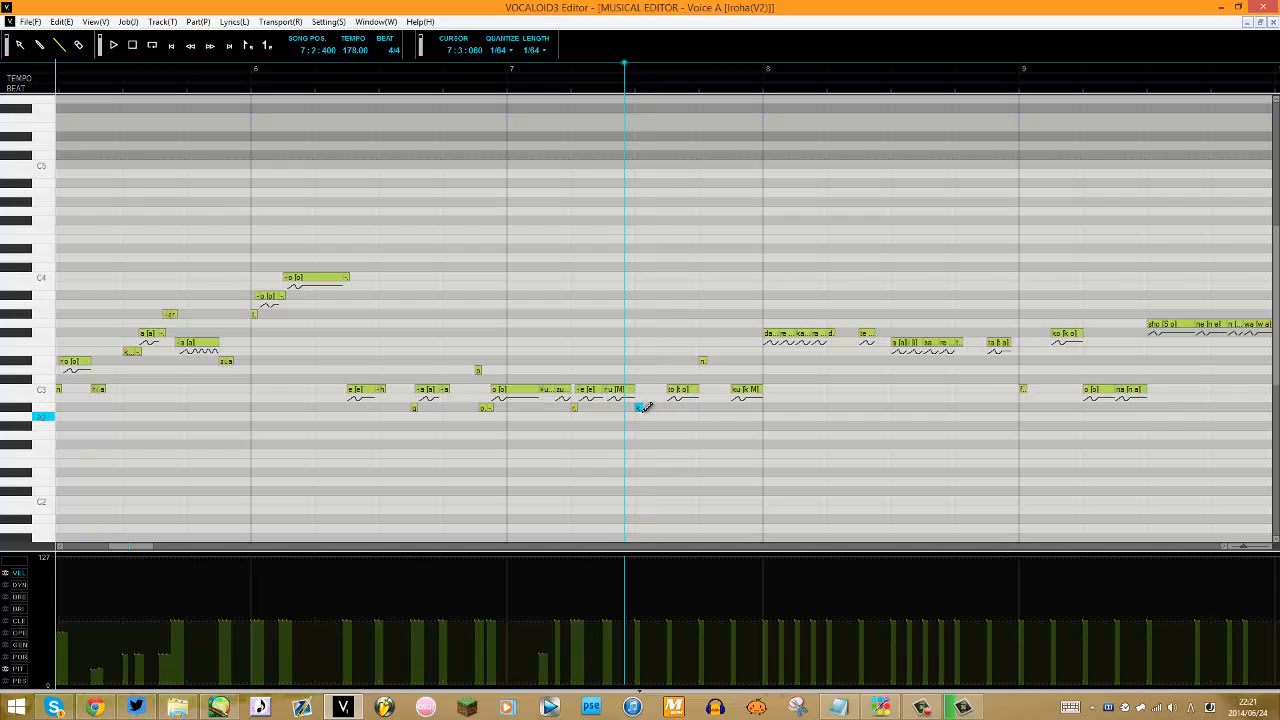
left_click_drag(644, 416, 648, 416)
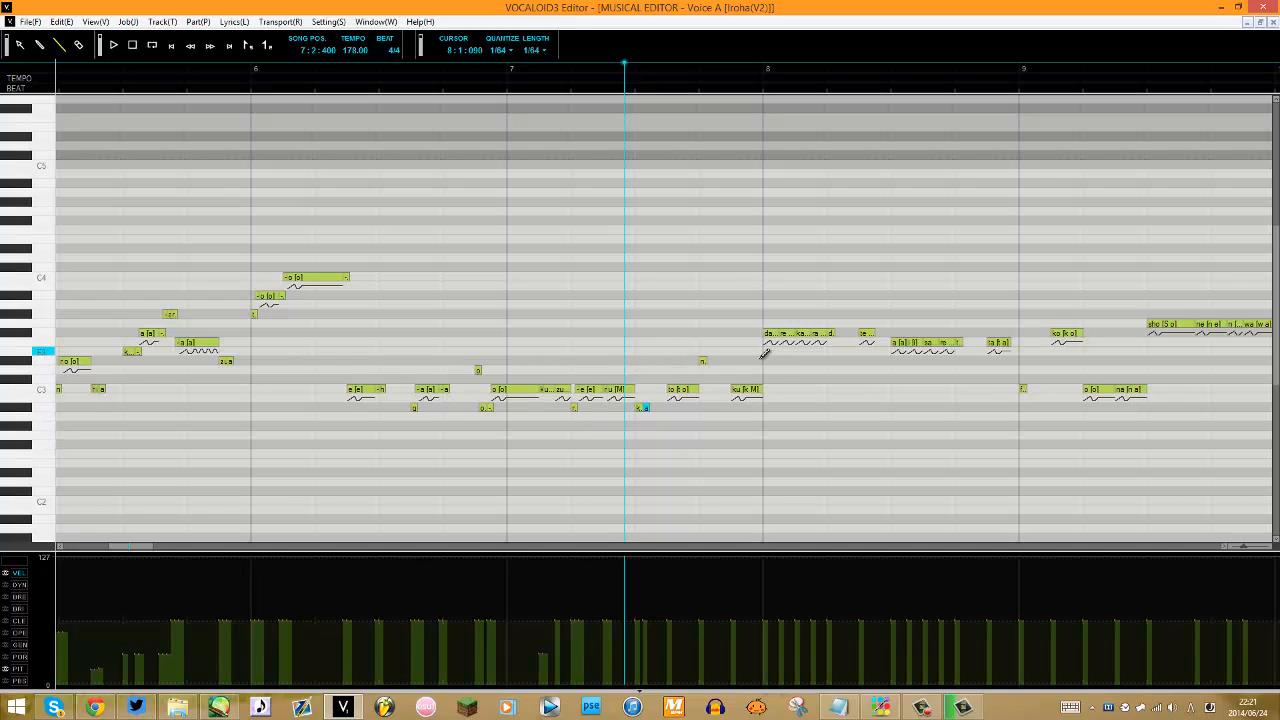
double_click(643, 407)
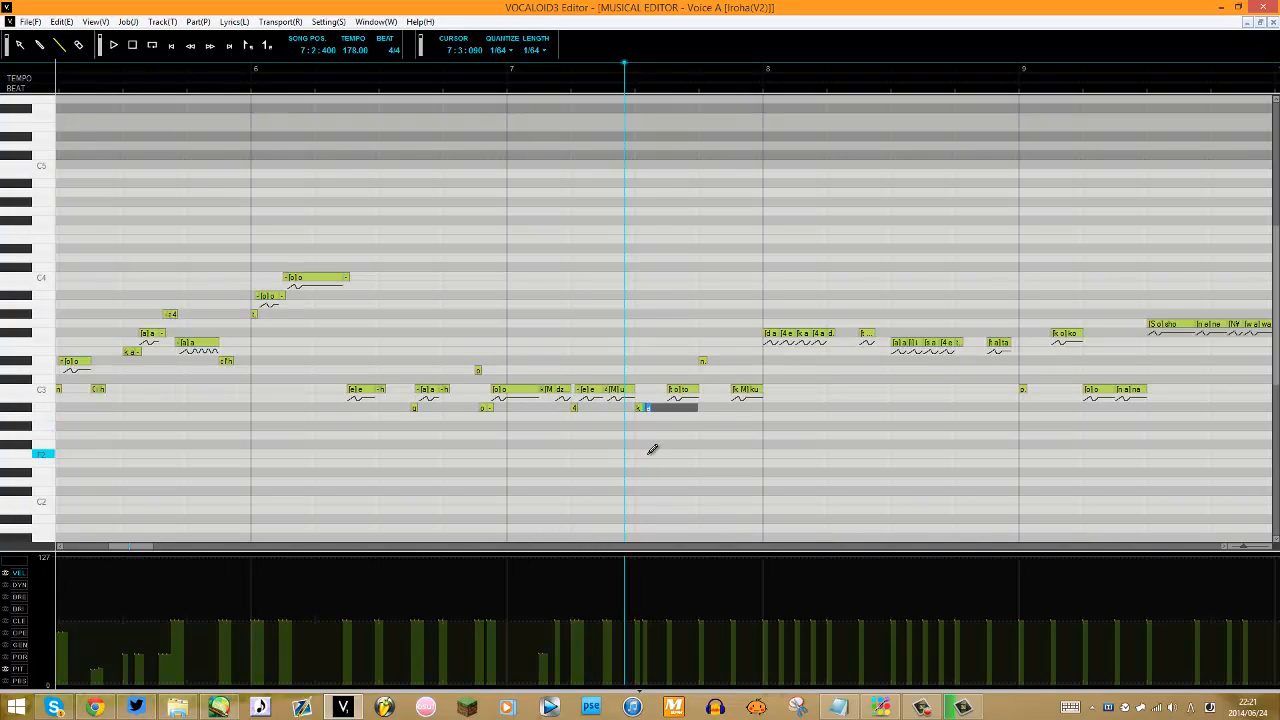
left_click(248, 52)
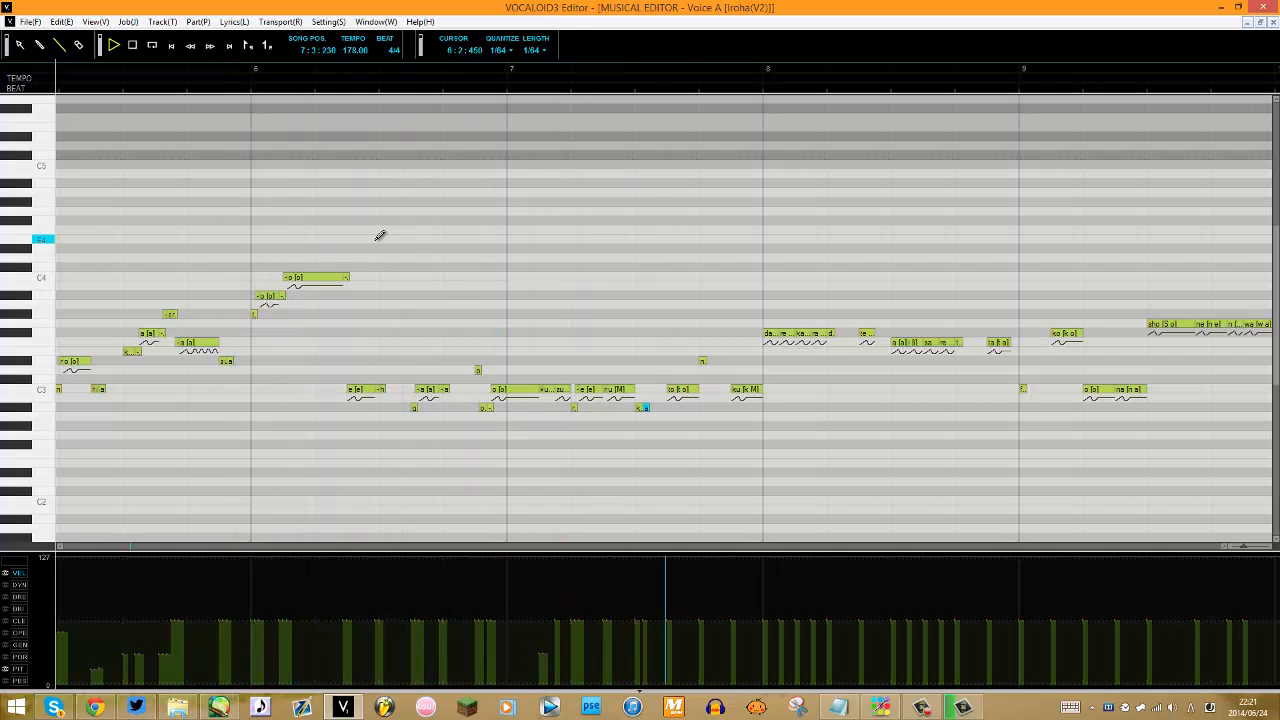
key("space")
key("Down")
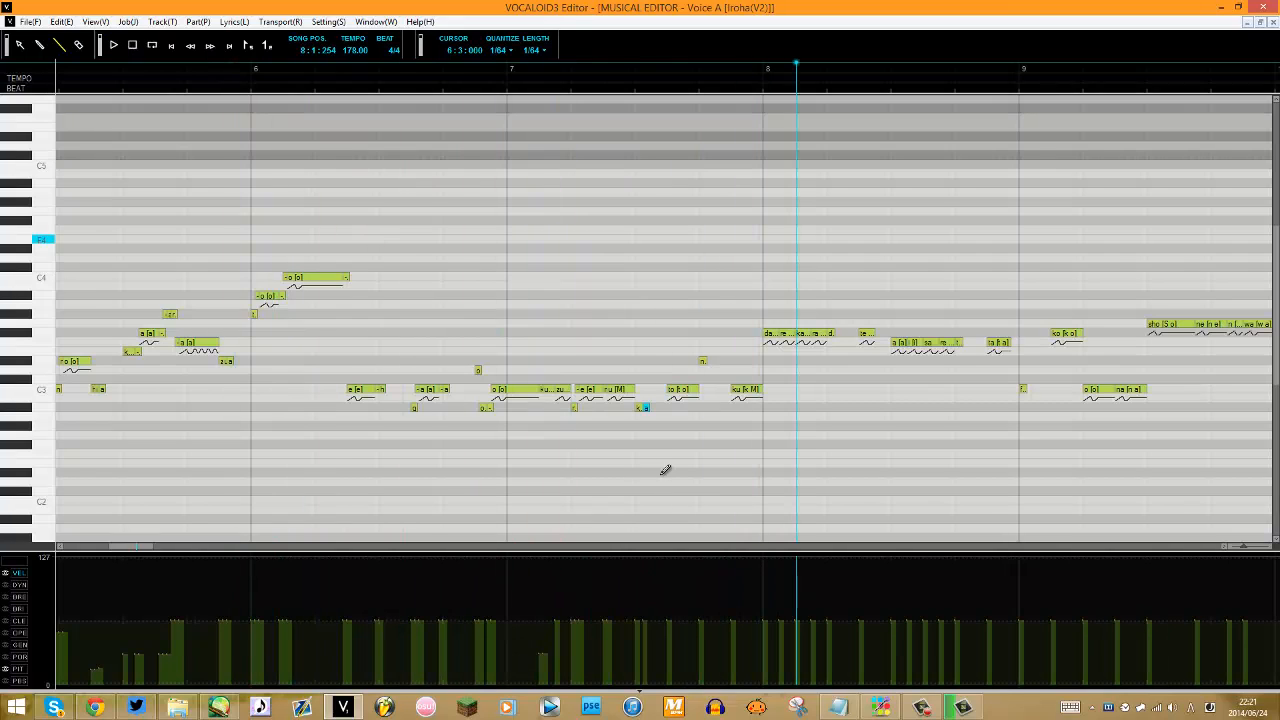
left_click_drag(651, 415, 656, 413)
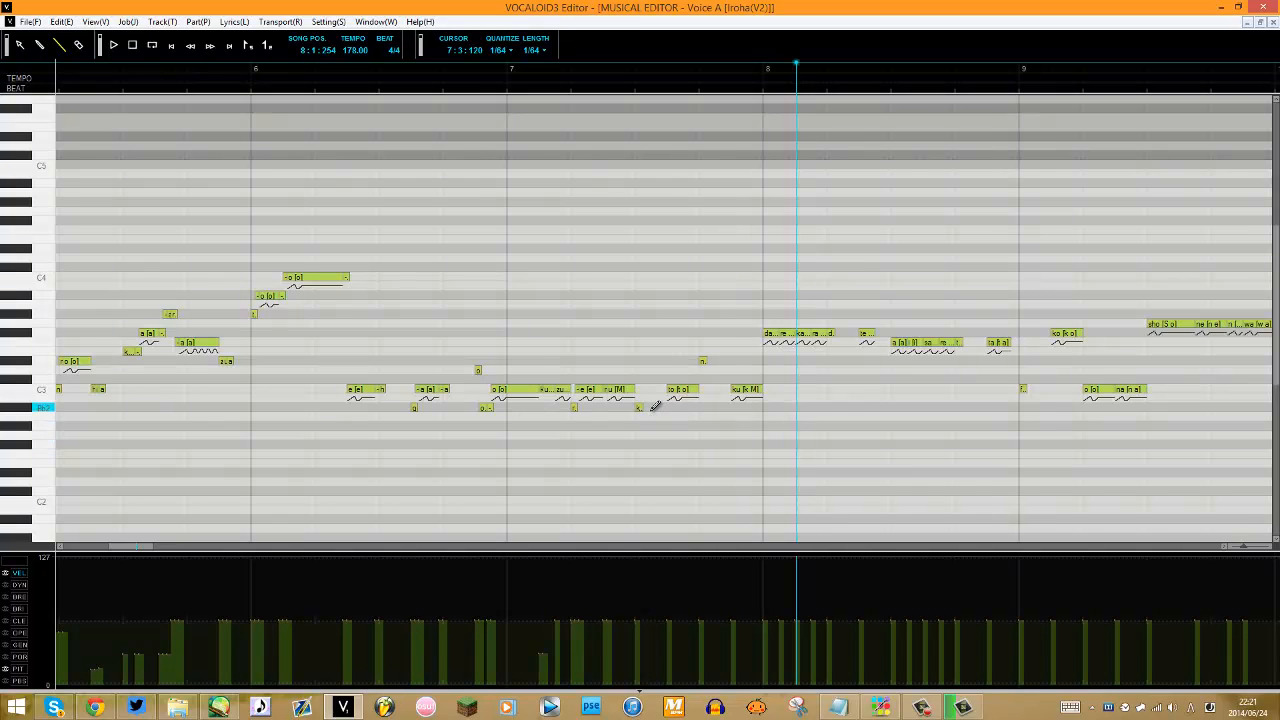
Shorten the Bb2 "k" note at beat 3 of measure 7 and follow it with a short "-" note on the same pitch.
left_click(653, 425)
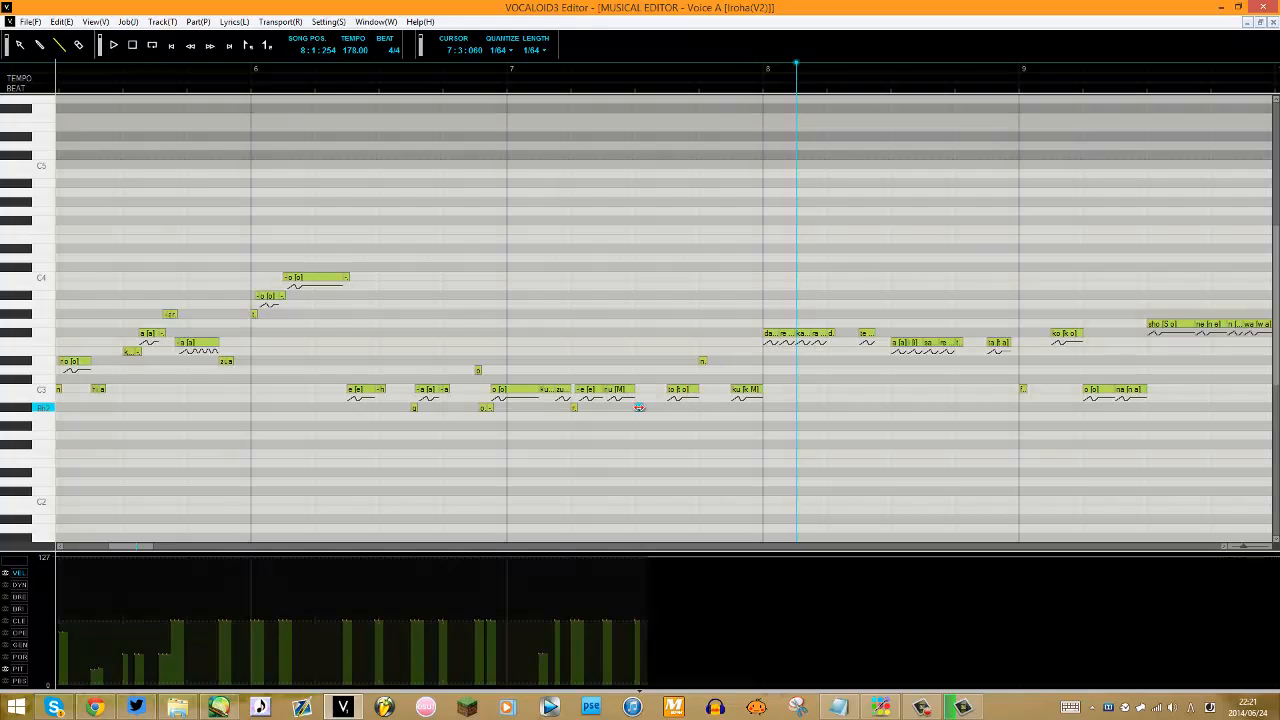
left_click(645, 398)
left_click_drag(644, 401, 644, 410)
double_click(645, 409)
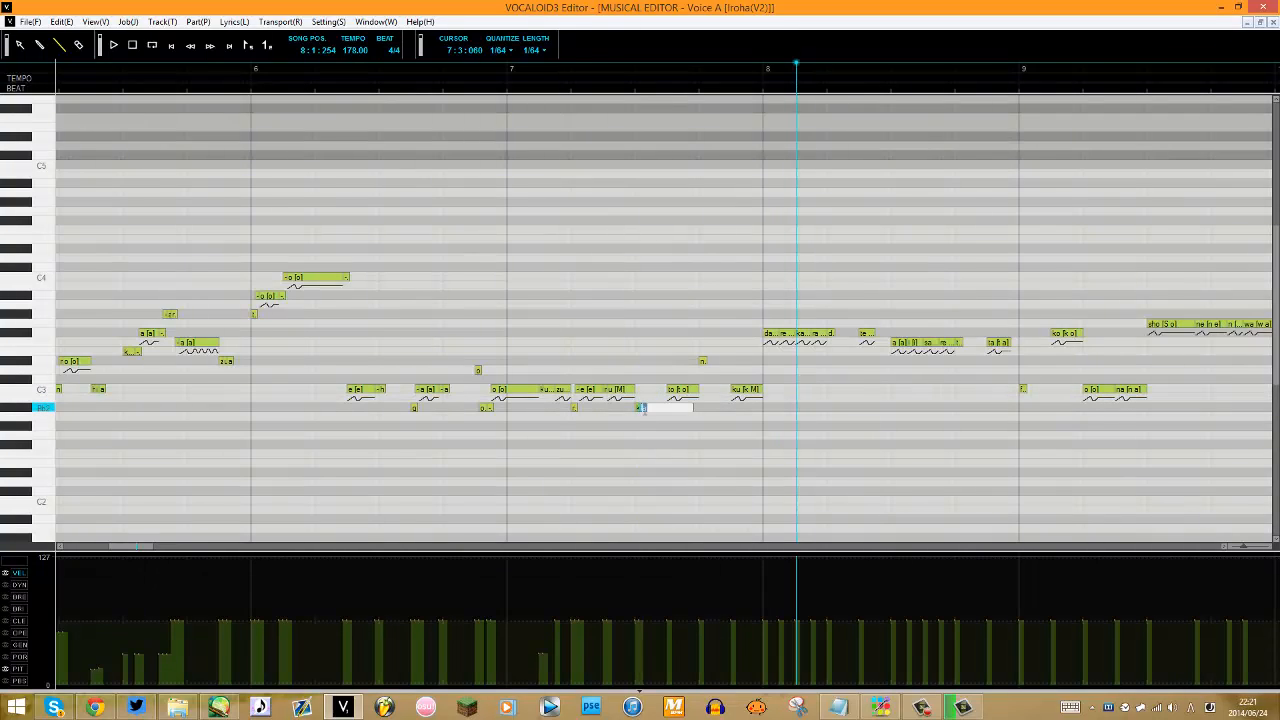
key("Return")
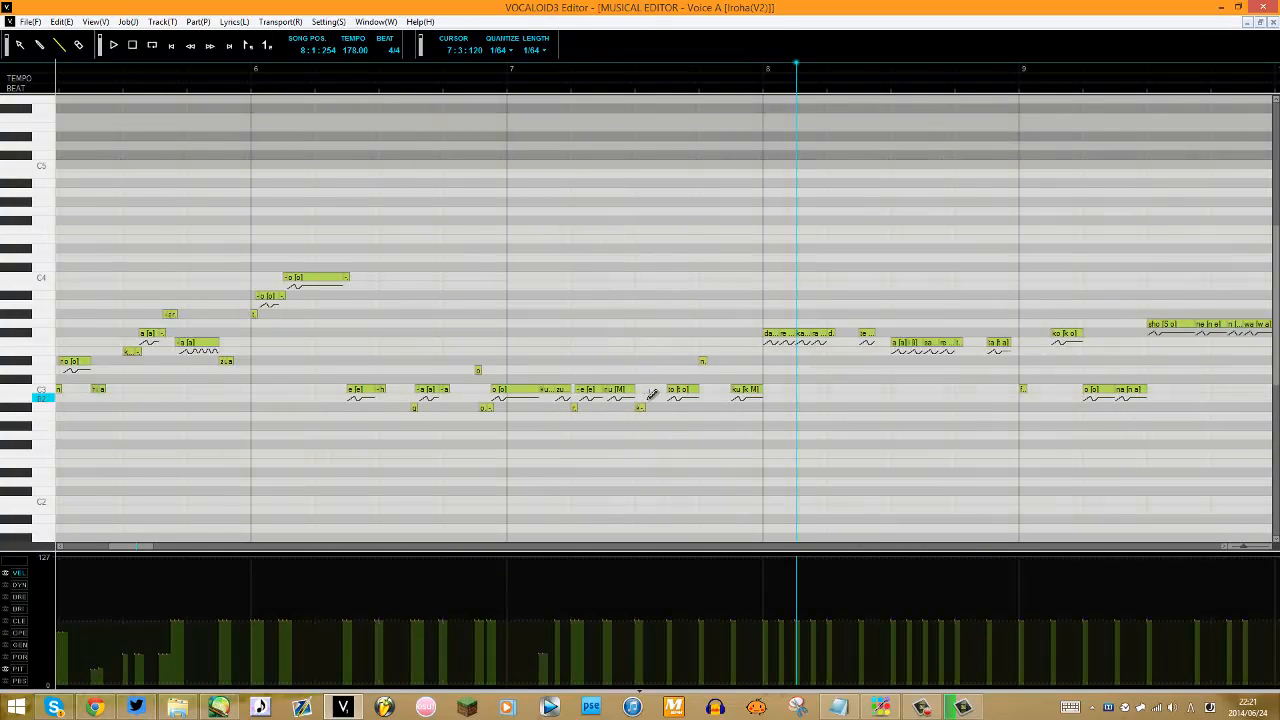
Add another short Bb2 note after the "-" note in measure 7, edit its phoneme, and play from just before measure 6.
left_click(646, 398)
left_click_drag(646, 401, 647, 410)
double_click(647, 408, "alt")
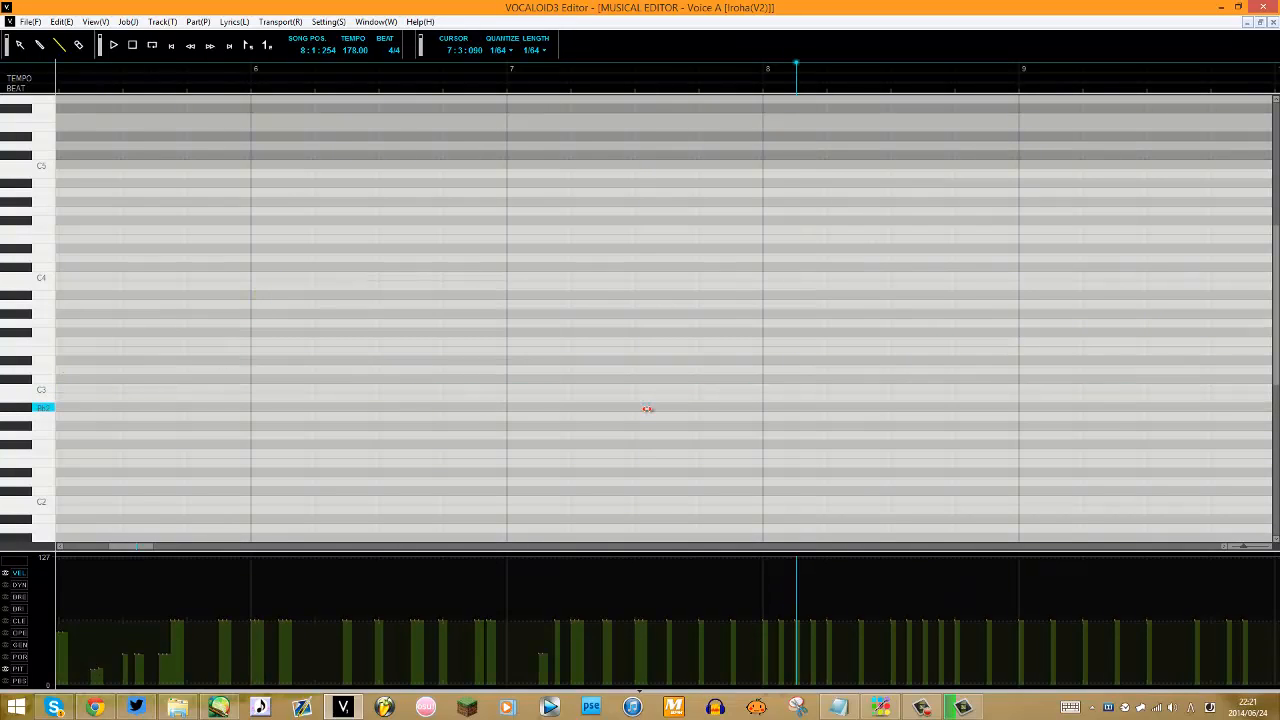
right_click(651, 404)
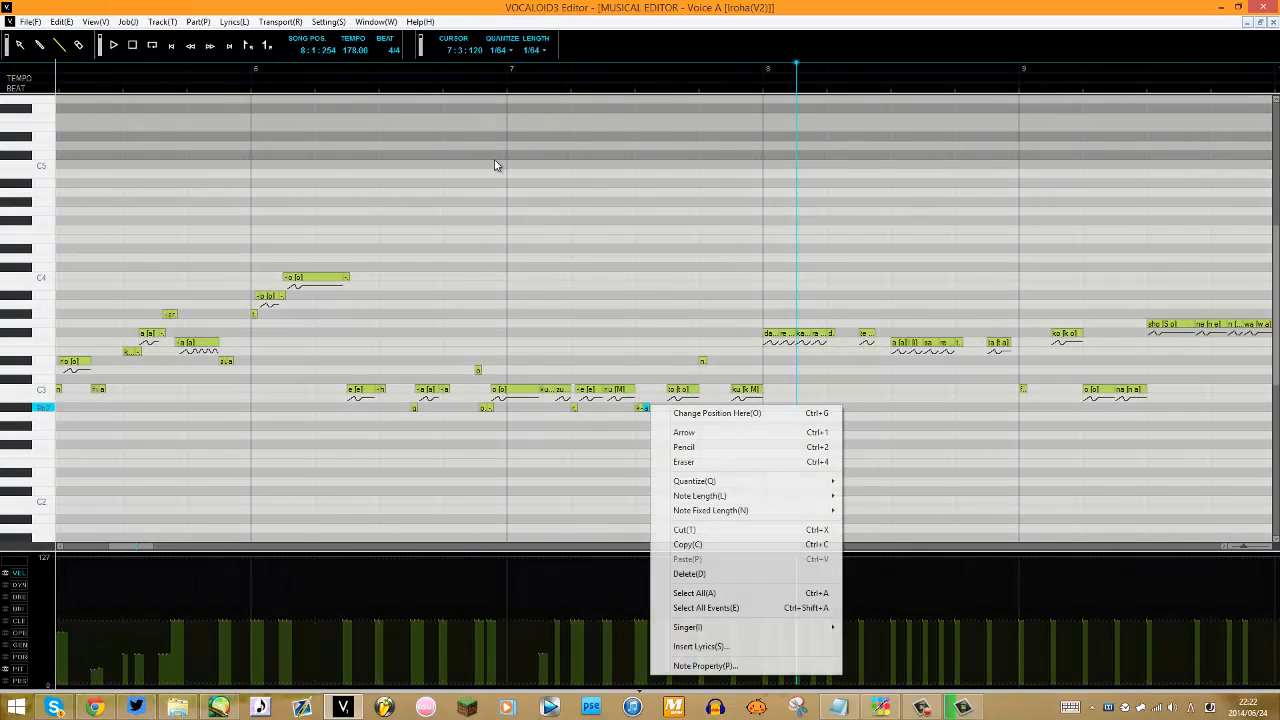
left_click(231, 68)
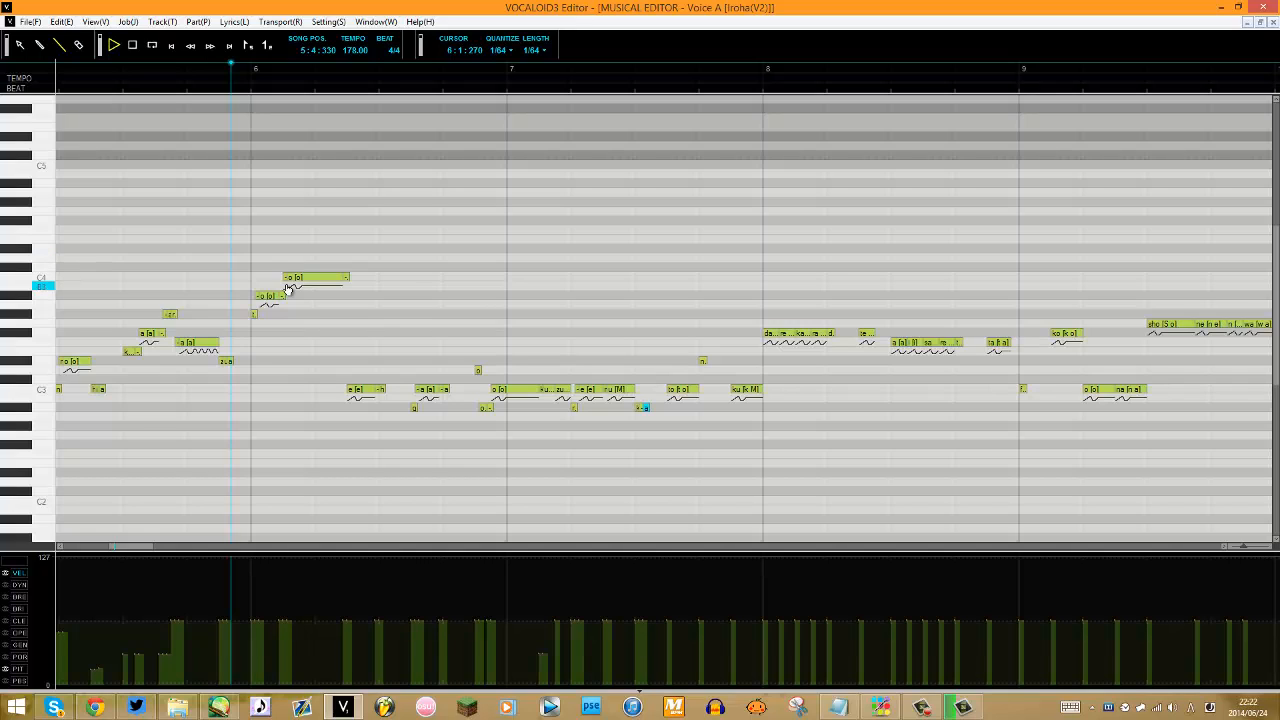
Play the phrase from just before measure 6 to beat 4 of measure 7.
key("space")
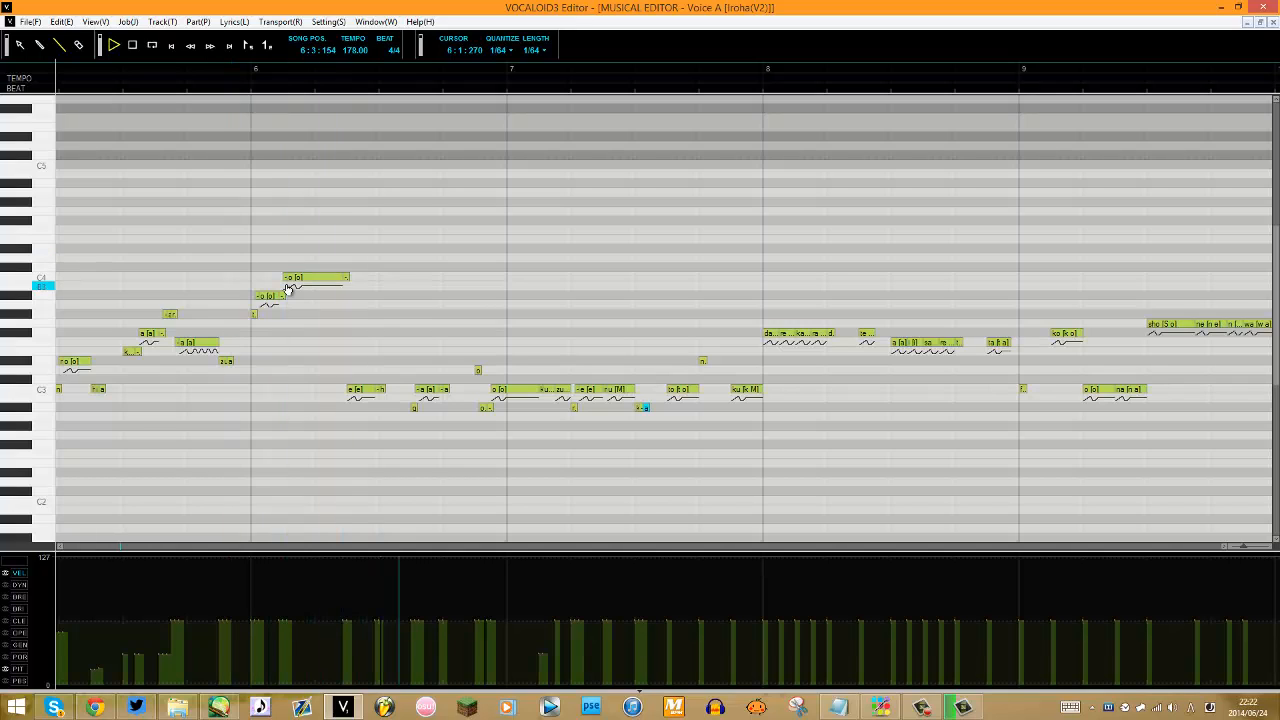
key("space")
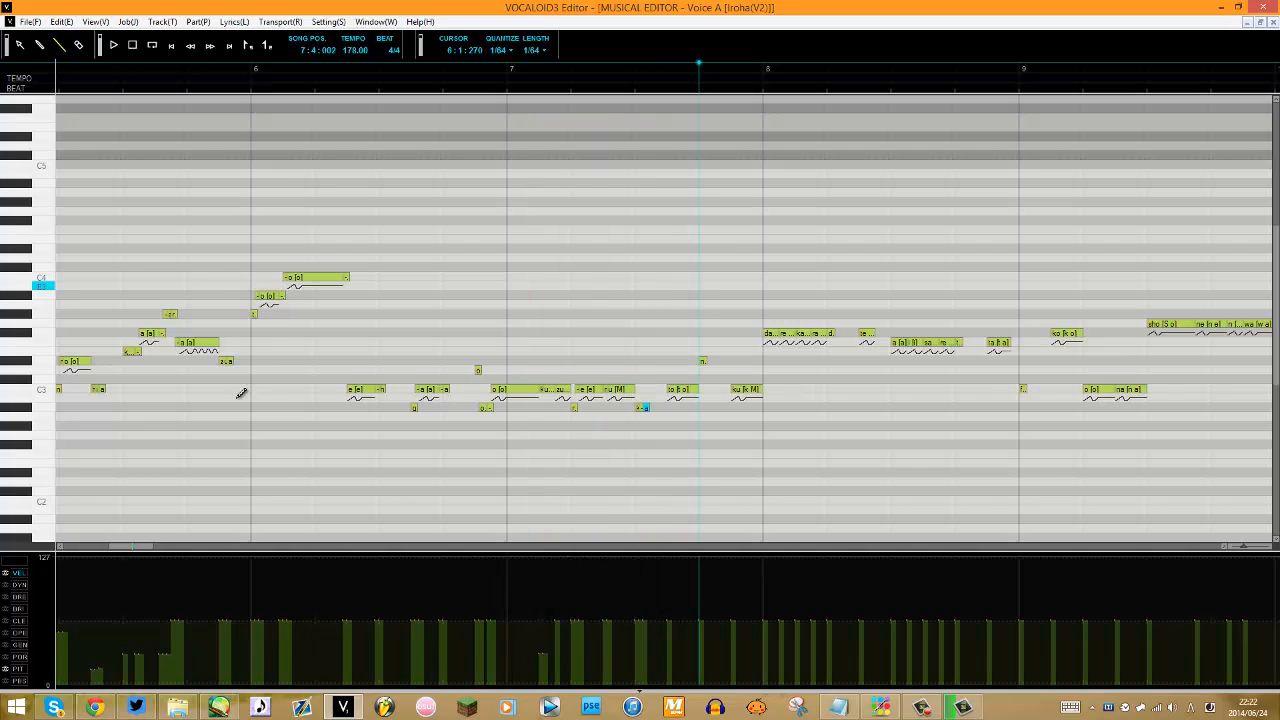
Split the "to" note just before beat 4 of measure 7 into a short Bb2 consonant note and a "-o" note on C3.
left_click_drag(138, 549, 149, 549)
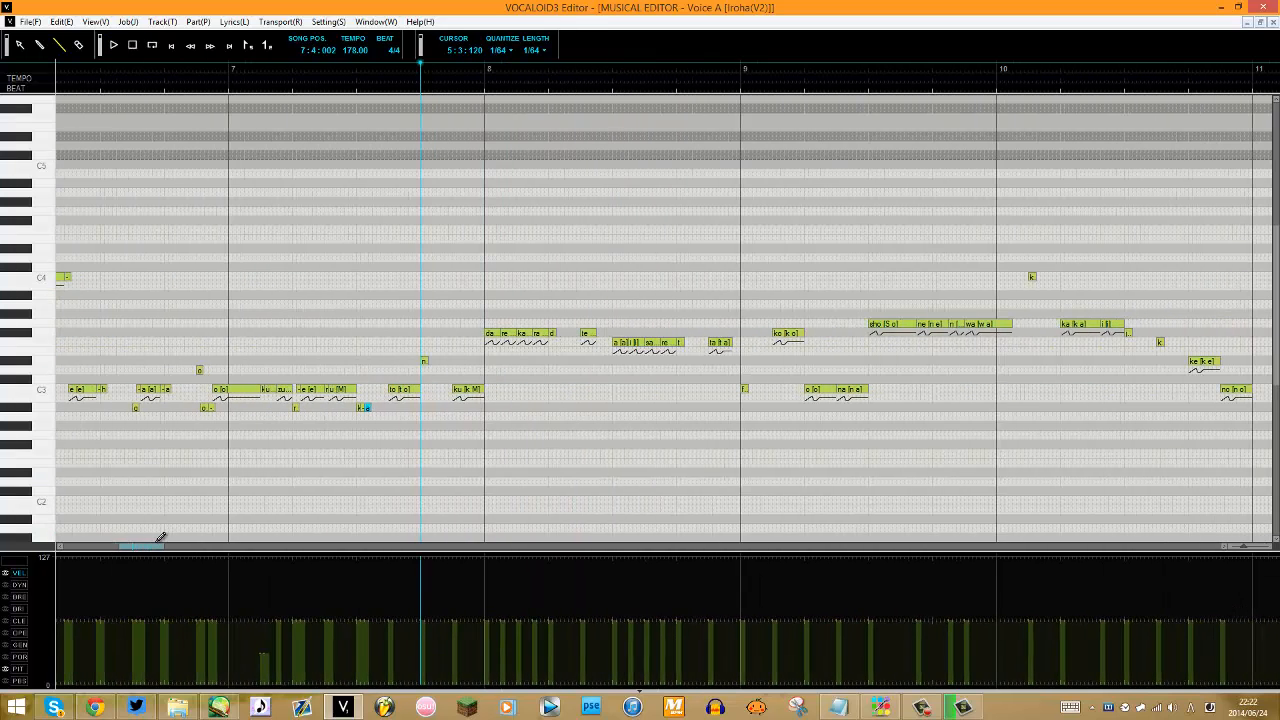
mouse_move(418, 390)
left_mouse_down()
mouse_move(394, 390)
mouse_move(392, 408)
mouse_move(420, 388)
left_mouse_up()
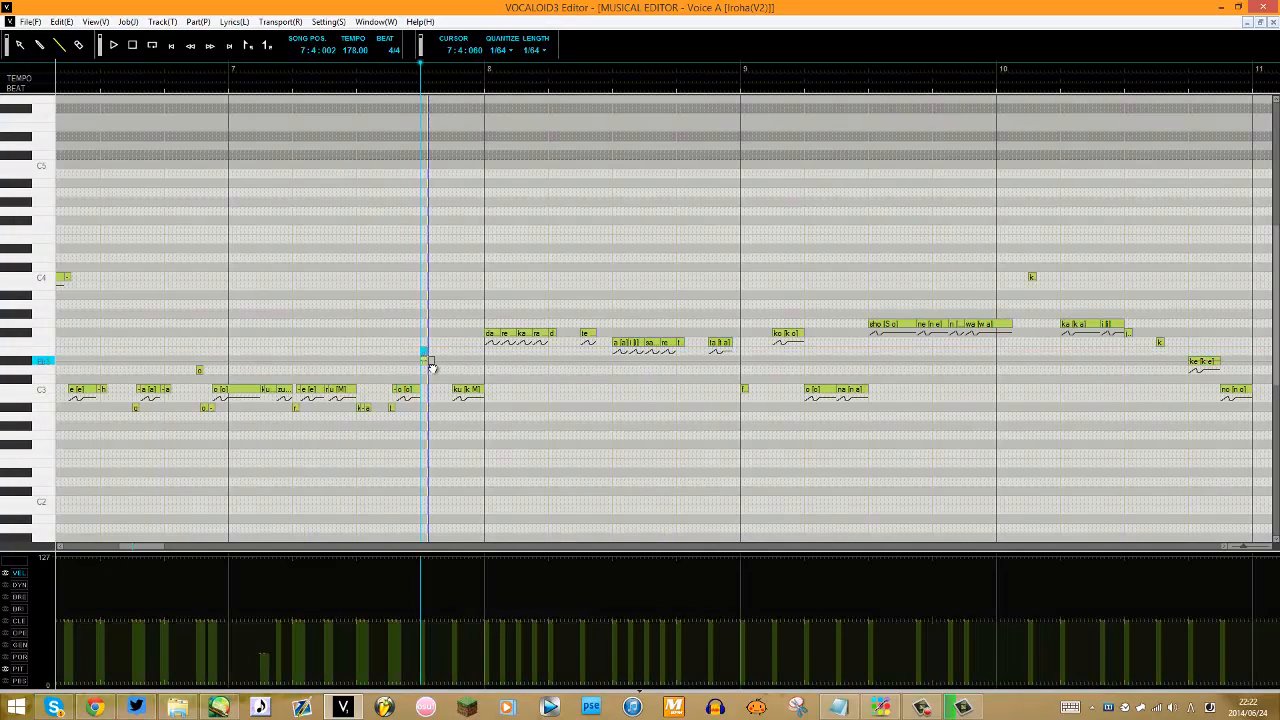
Follow the short Eb3 note at beat 4 of measure 7 with short "-" and "a" notes on the same pitch, and play the phrase.
double_click(424, 361)
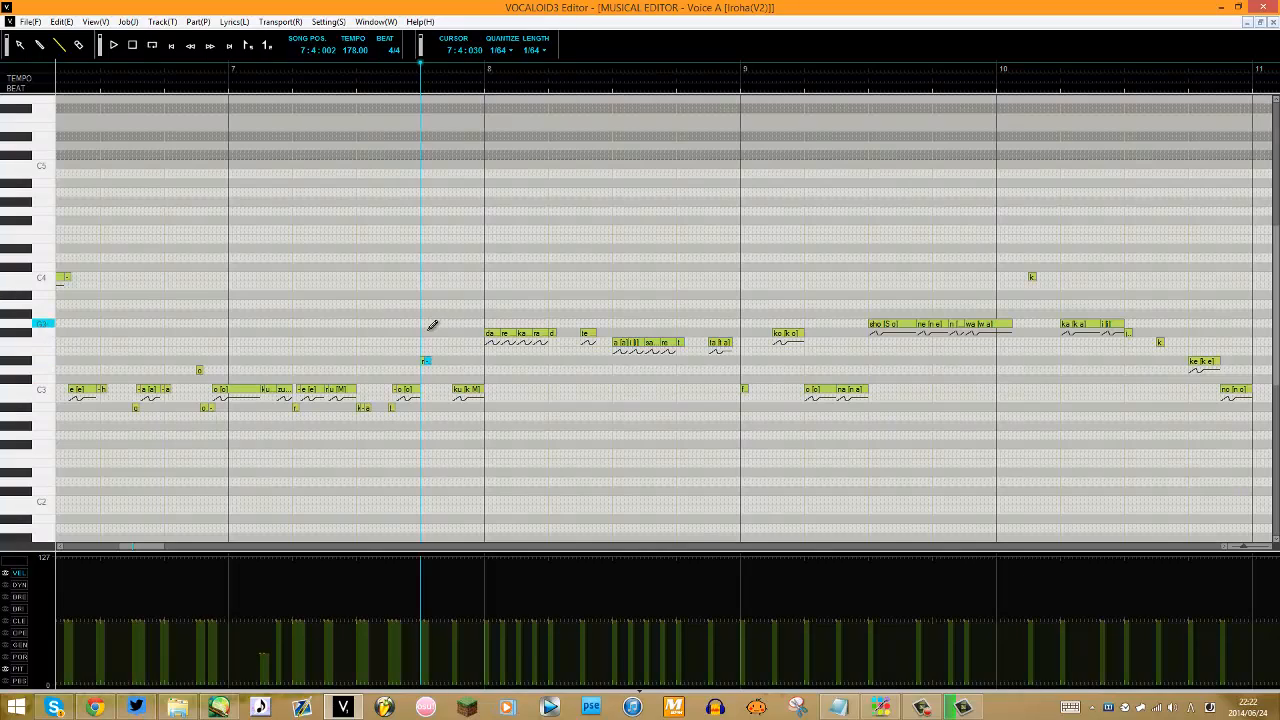
left_click(430, 354)
left_click_drag(430, 354, 427, 363)
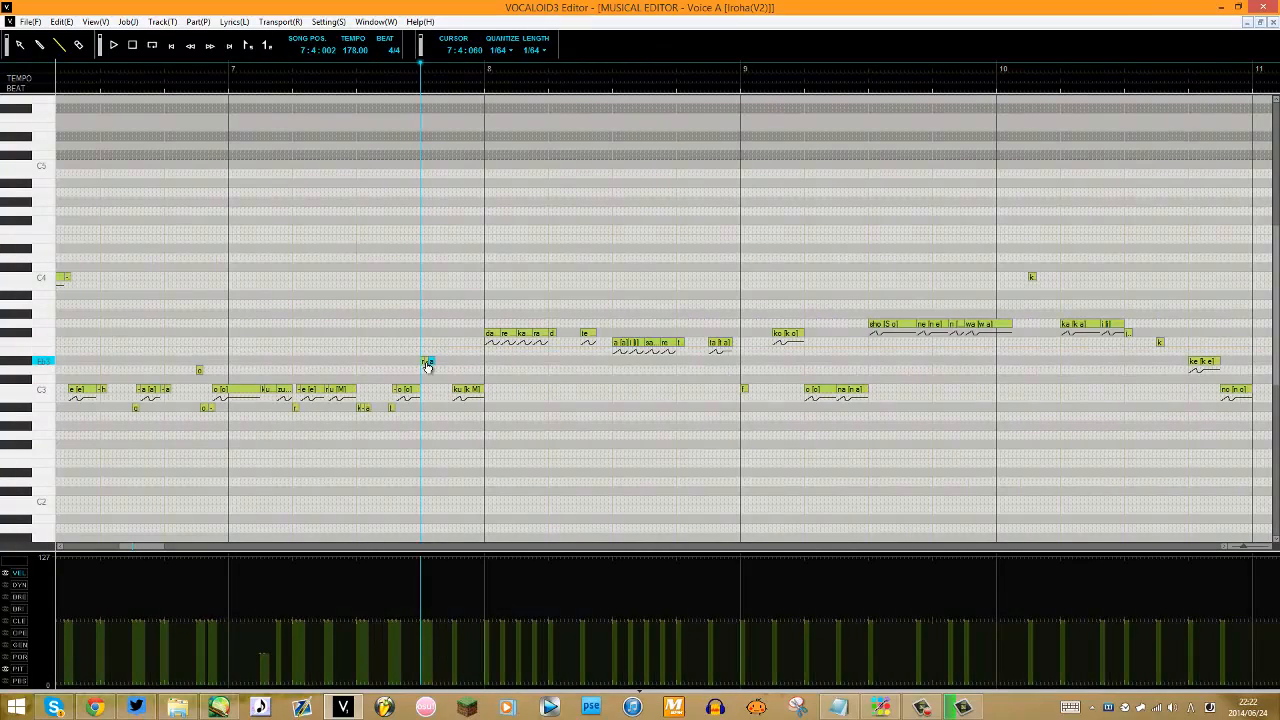
key("alt")
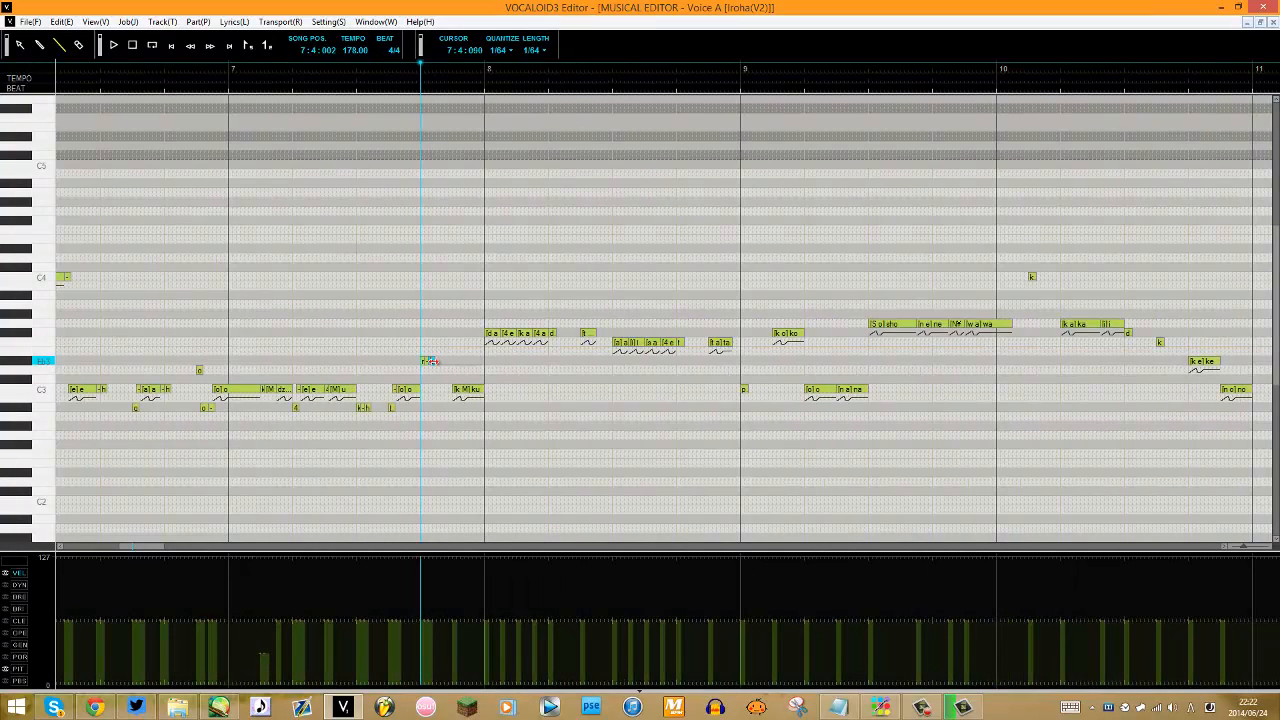
left_click(181, 69)
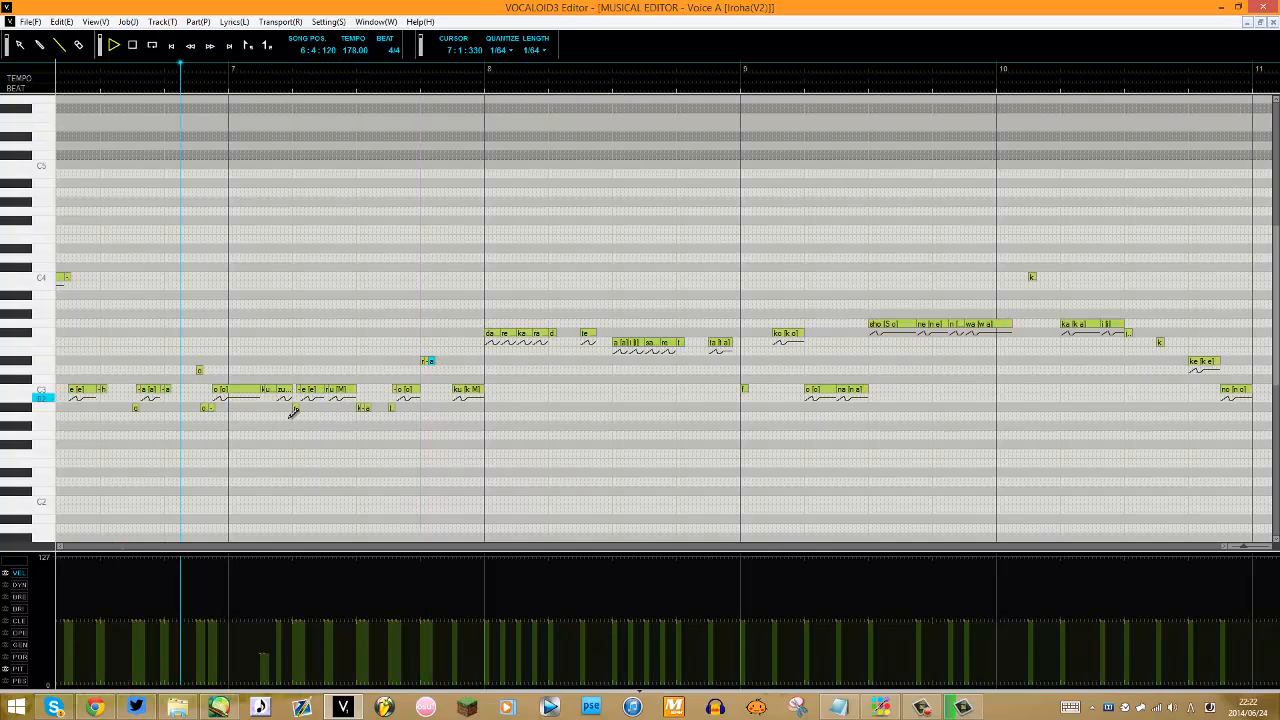
key("space")
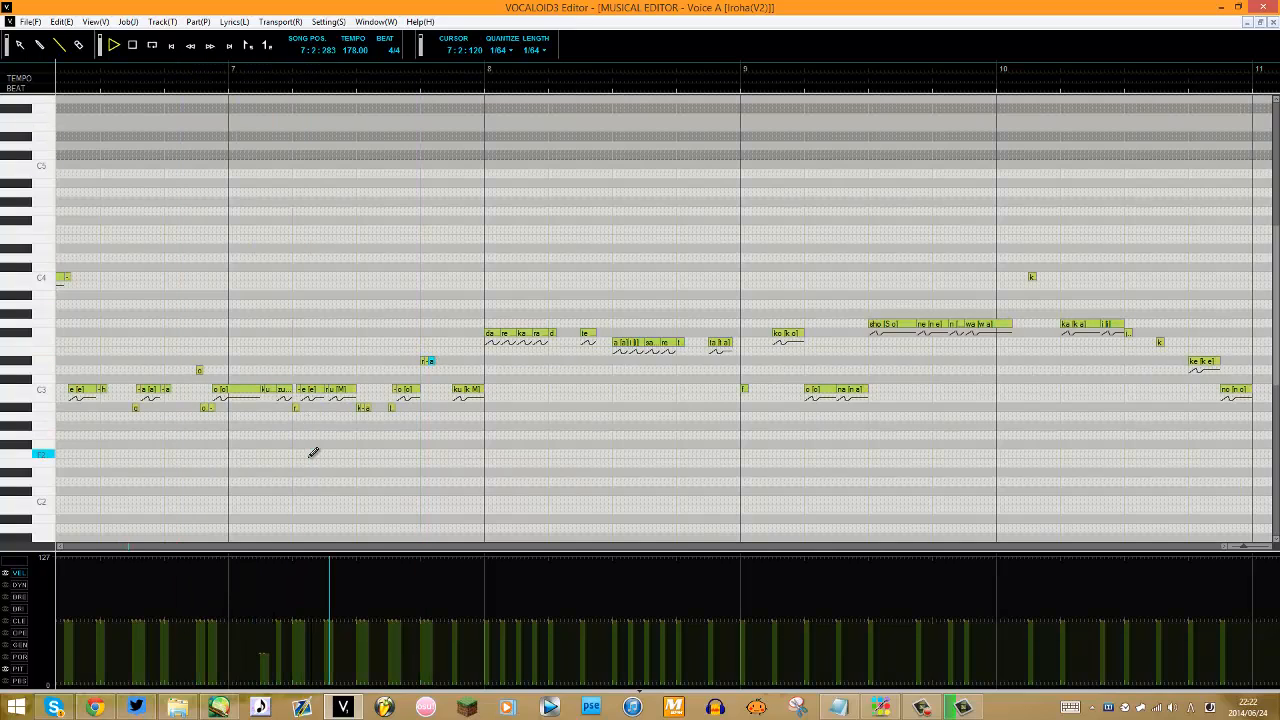
Split the "ku" note at the end of measure 7 into a short "k" on C#3 and a "-u" on C3, and play from measure 6.
mouse_move(456, 391)
left_mouse_down()
mouse_move(459, 375)
mouse_move(480, 382)
left_mouse_up()
left_click(459, 388)
left_click(473, 388)
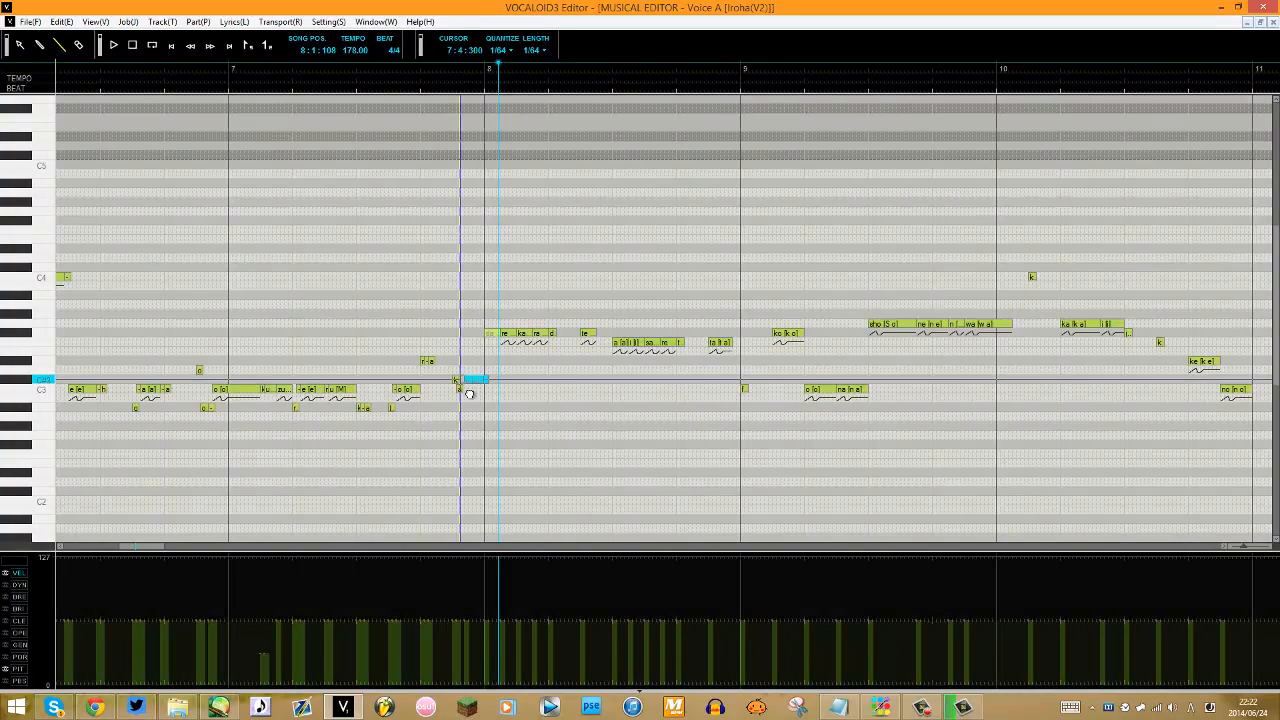
type("-u")
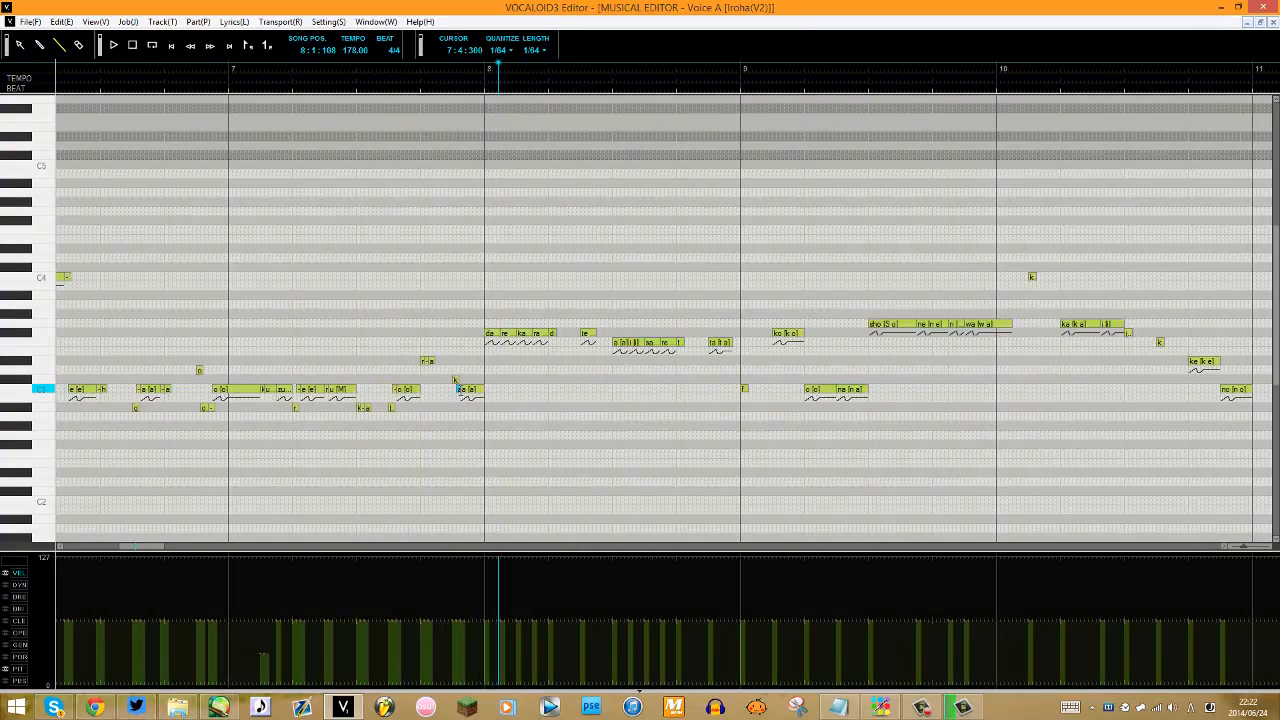
key("Return")
left_click(157, 296)
left_click(120, 75)
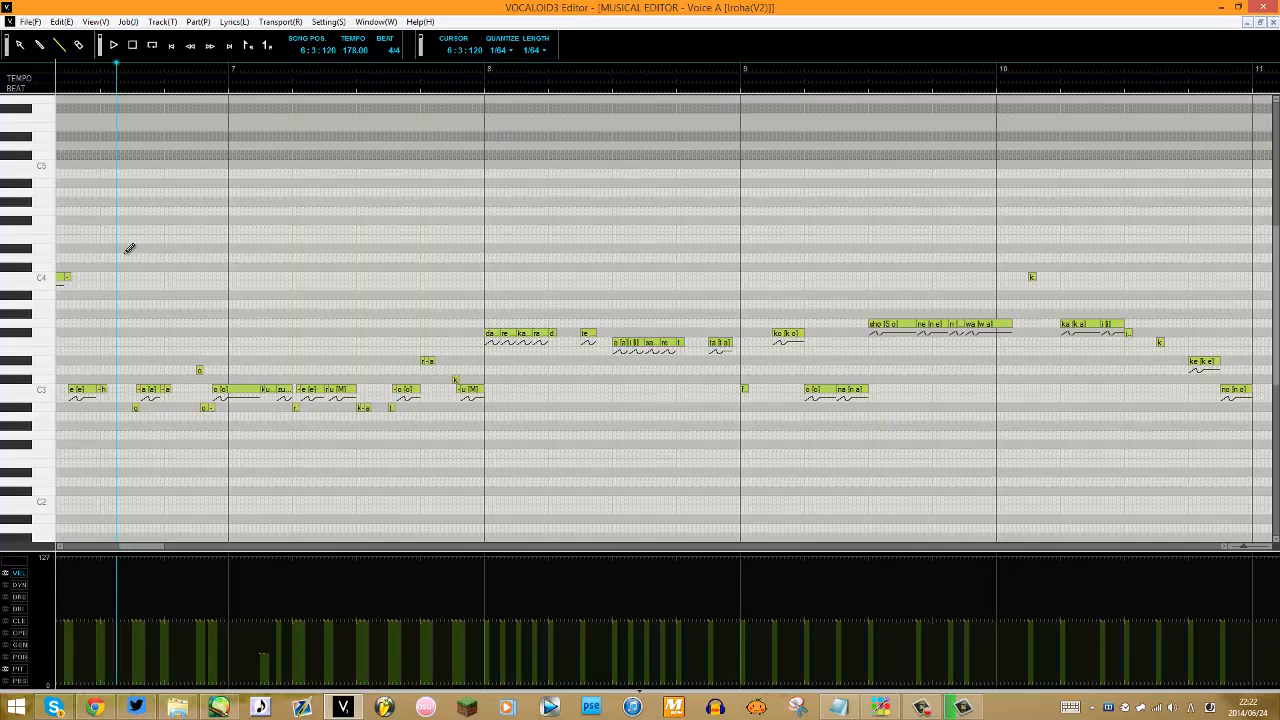
key("space")
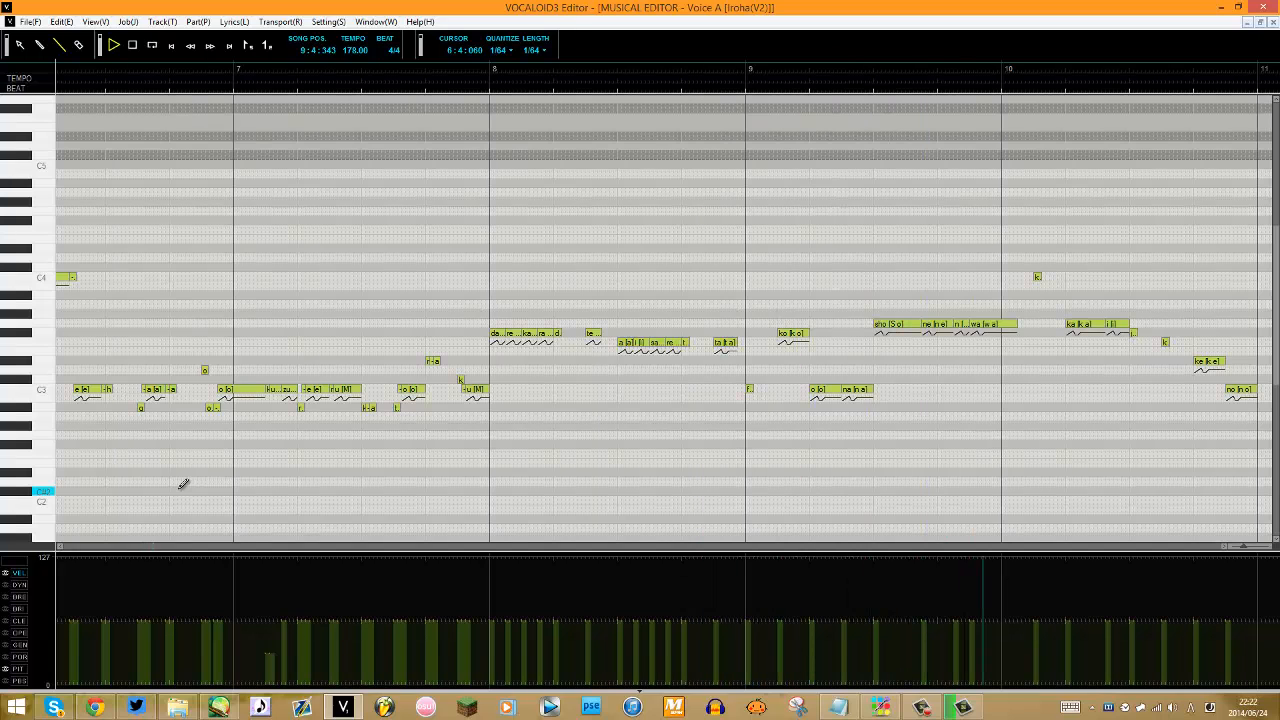
key("space")
Play the tuned phrase from beat 4 of measure 17 up to measure 20, and examine the split notes in measures 32 to 35.
left_click_drag(150, 548, 267, 544)
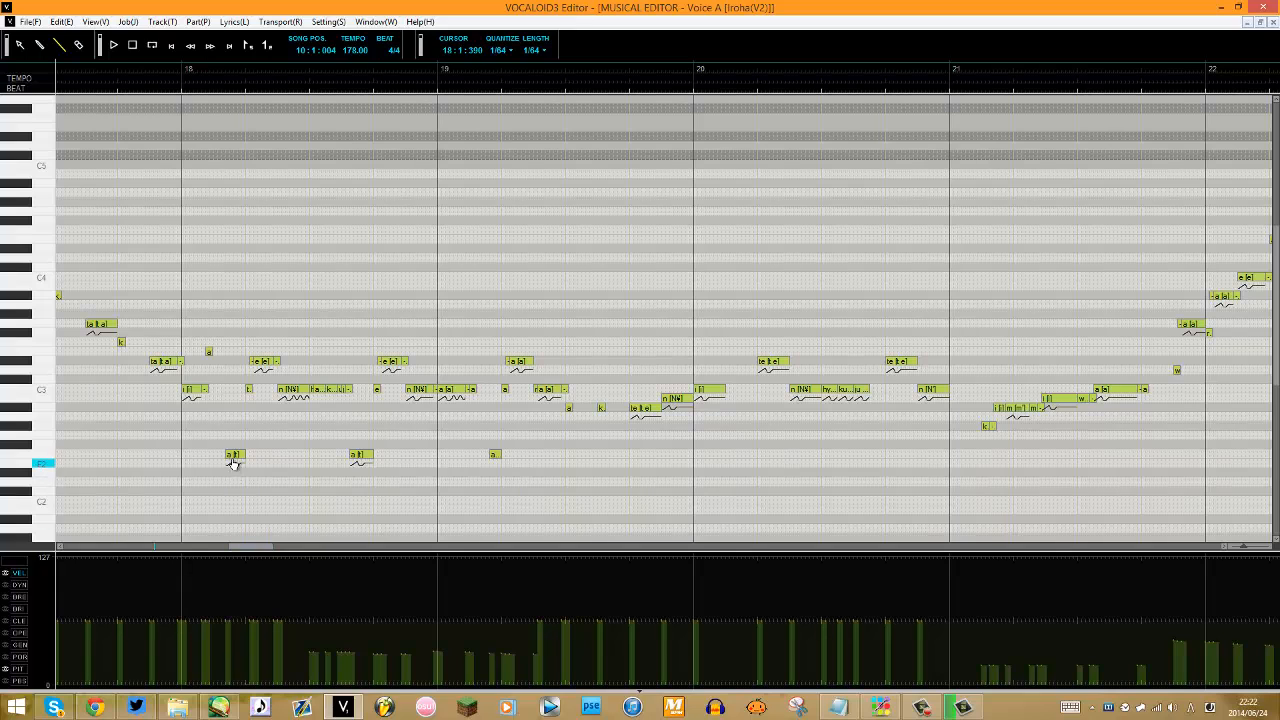
left_click(377, 389)
left_click_drag(378, 389, 429, 390)
left_click(138, 67)
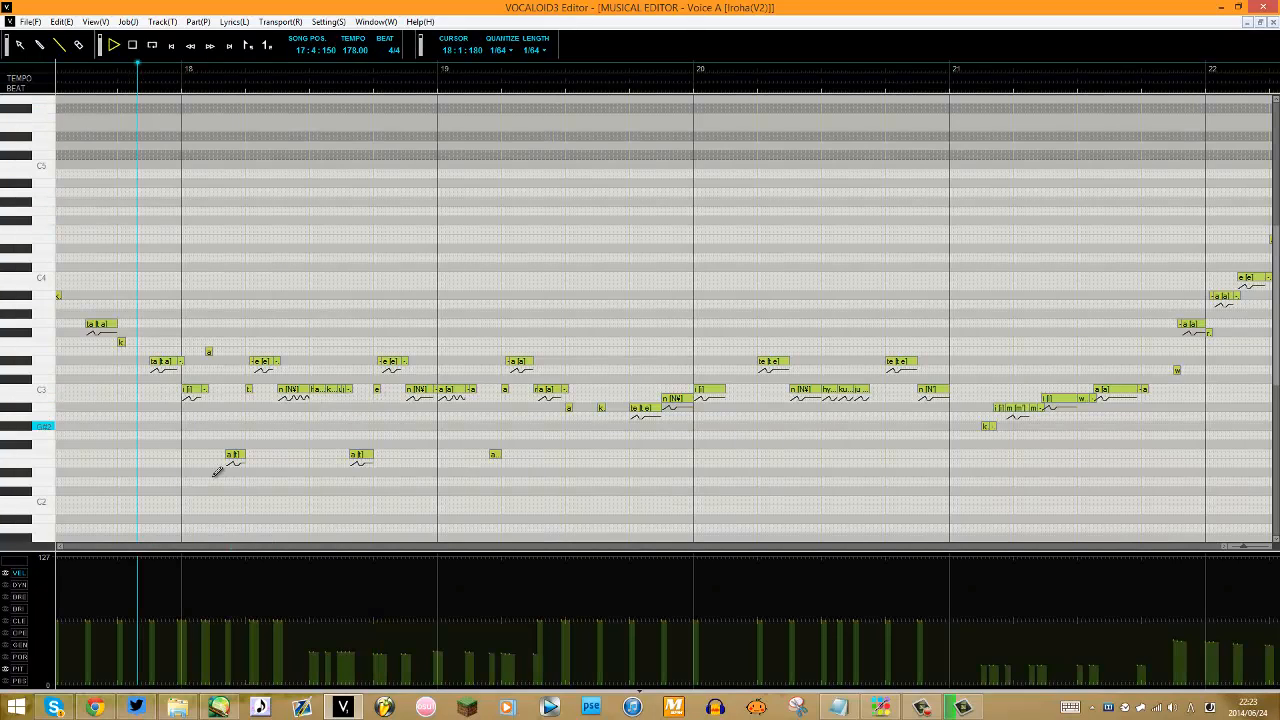
key("space")
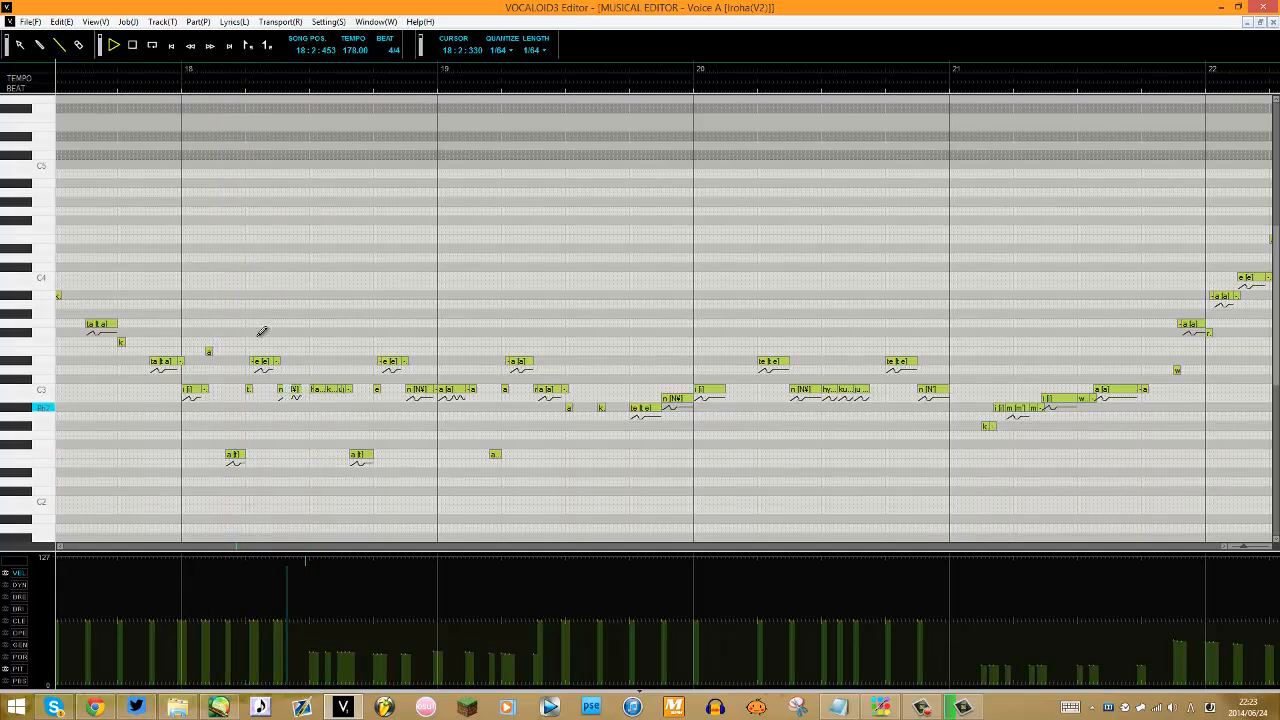
key("space")
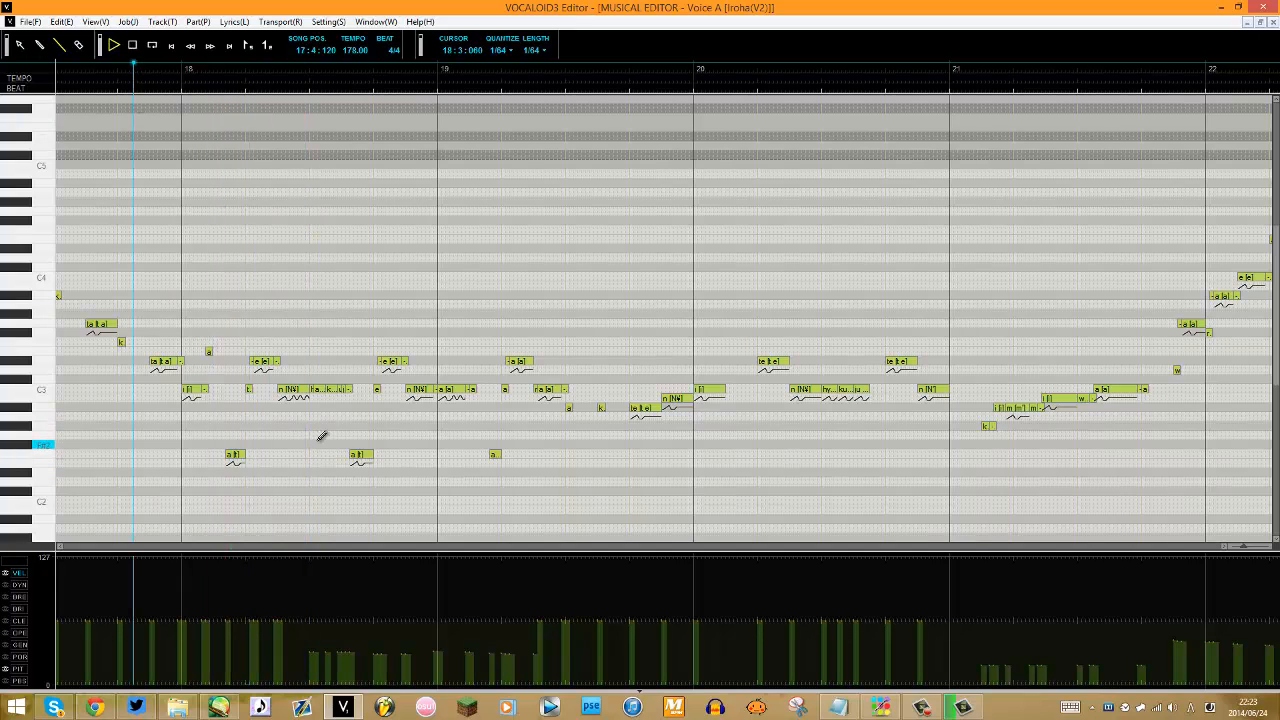
key("space")
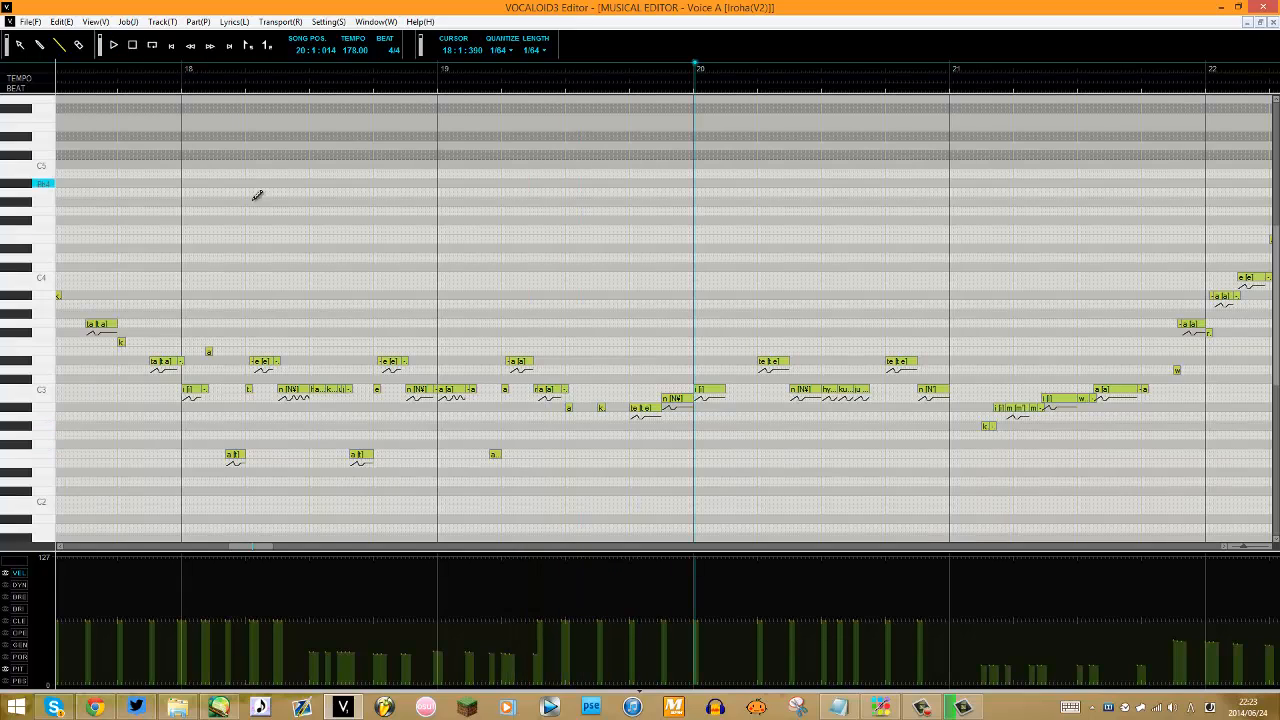
left_click_drag(233, 547, 382, 546)
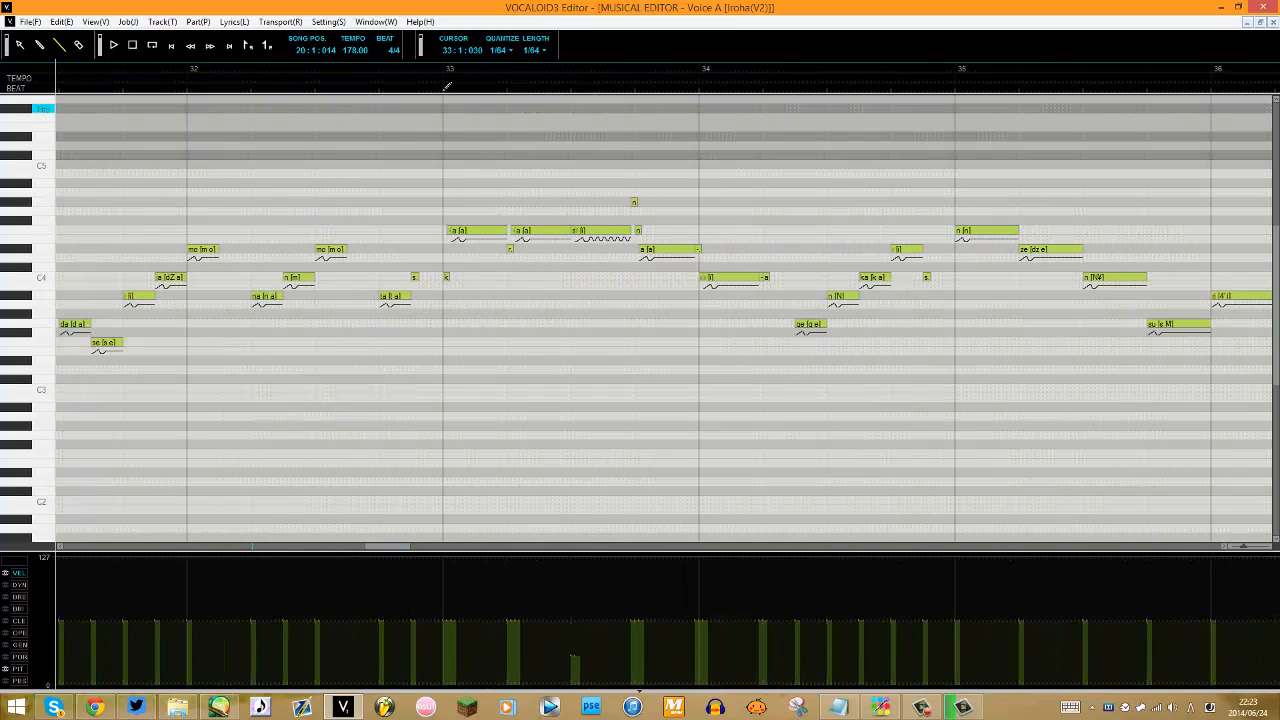
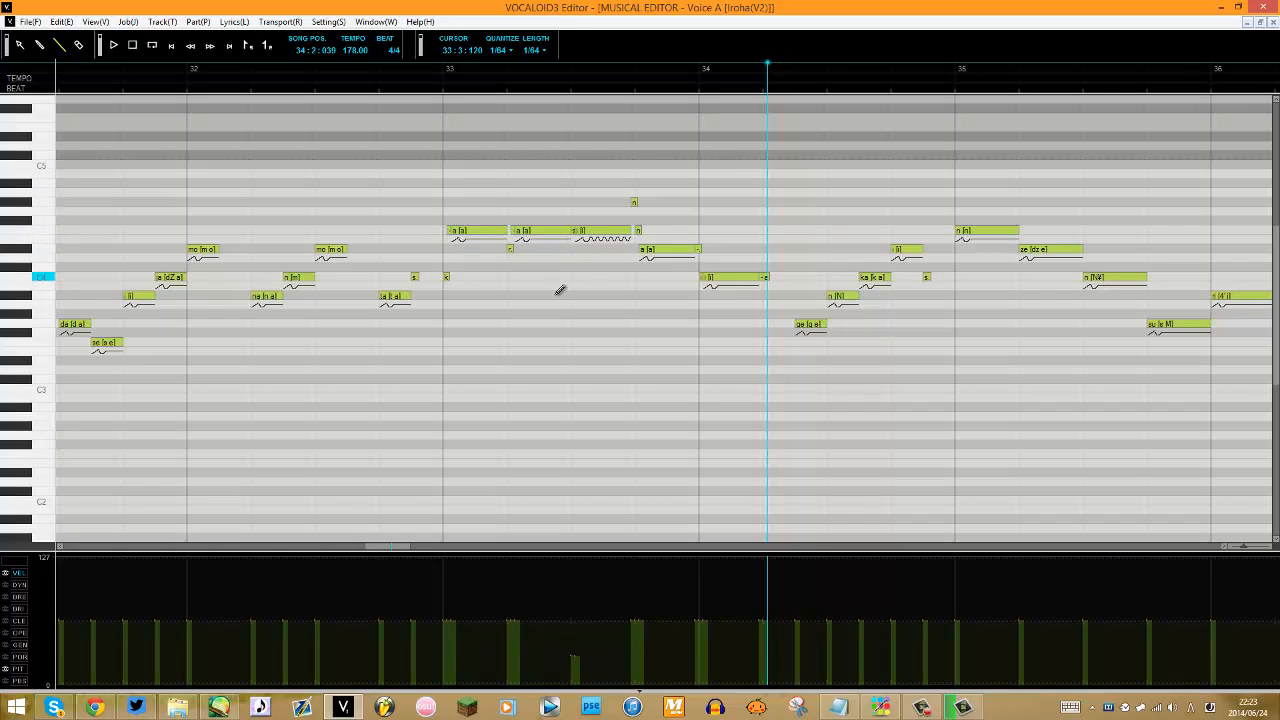
Open the Untitled3.vsqx sequence from the American Girl folder inside the VOCALOID documents folder.
left_click(35, 21)
left_click(64, 51)
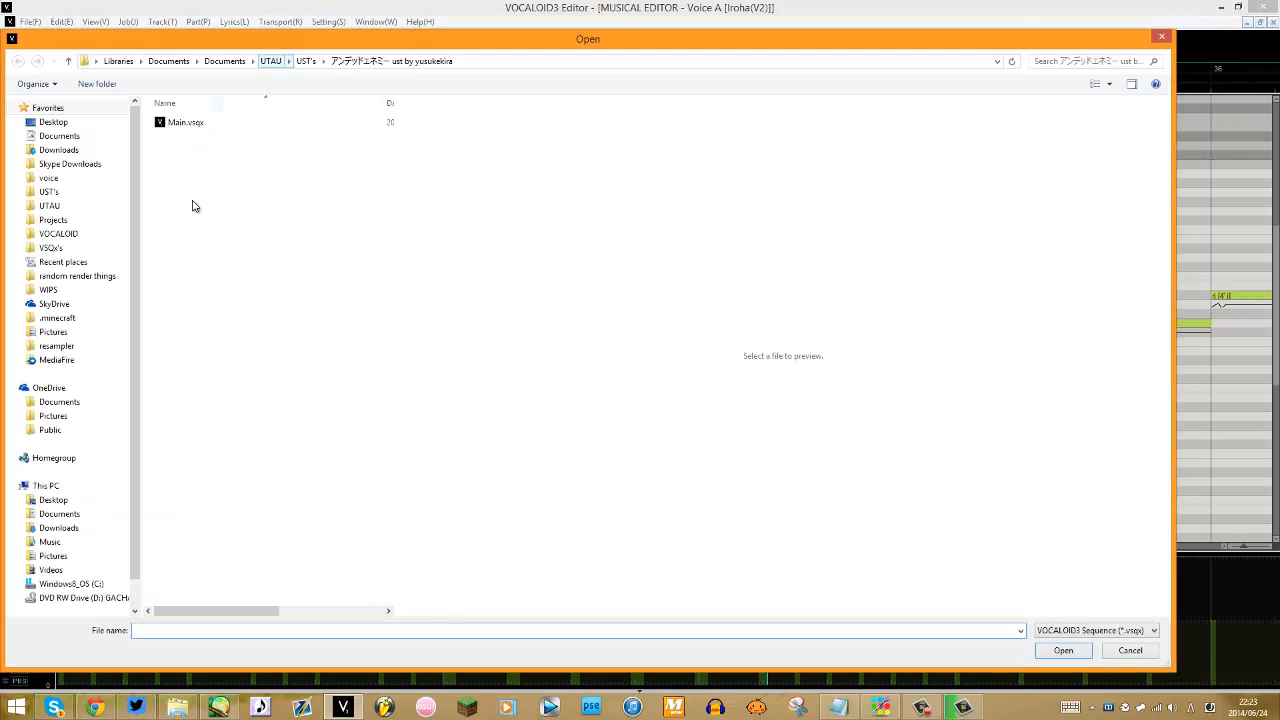
left_click(88, 247)
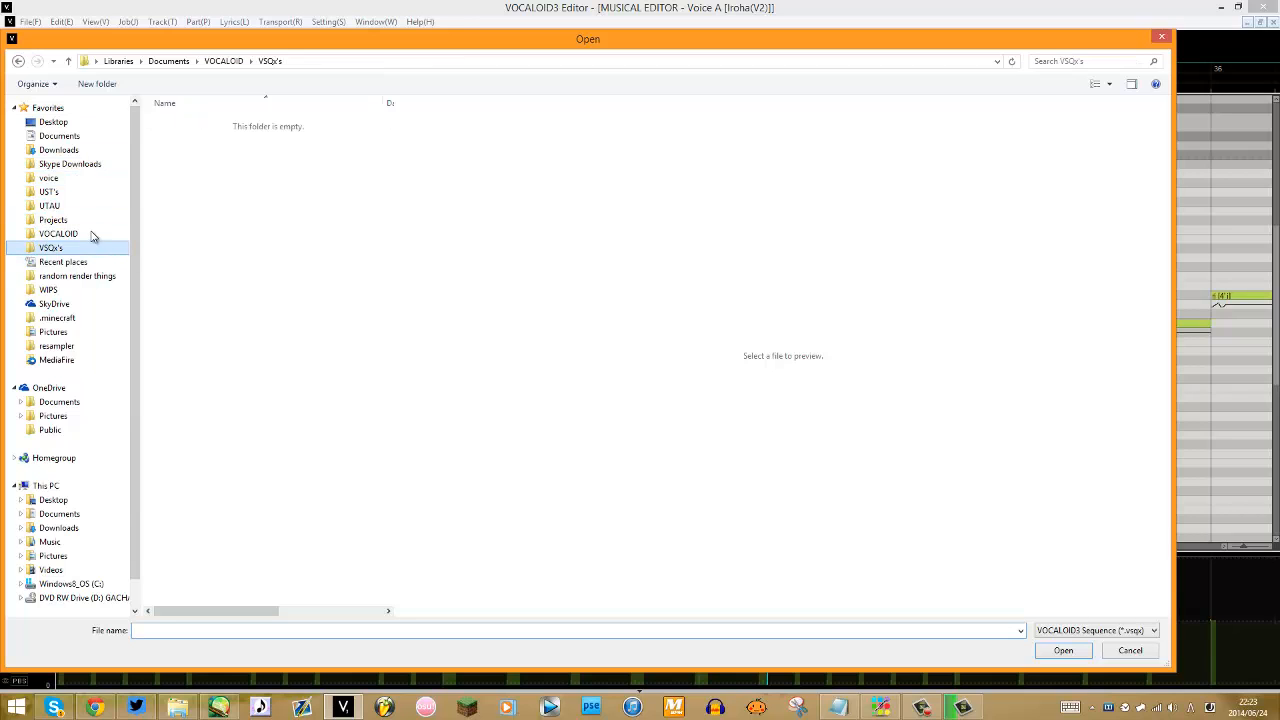
left_click(90, 233)
left_click(226, 207)
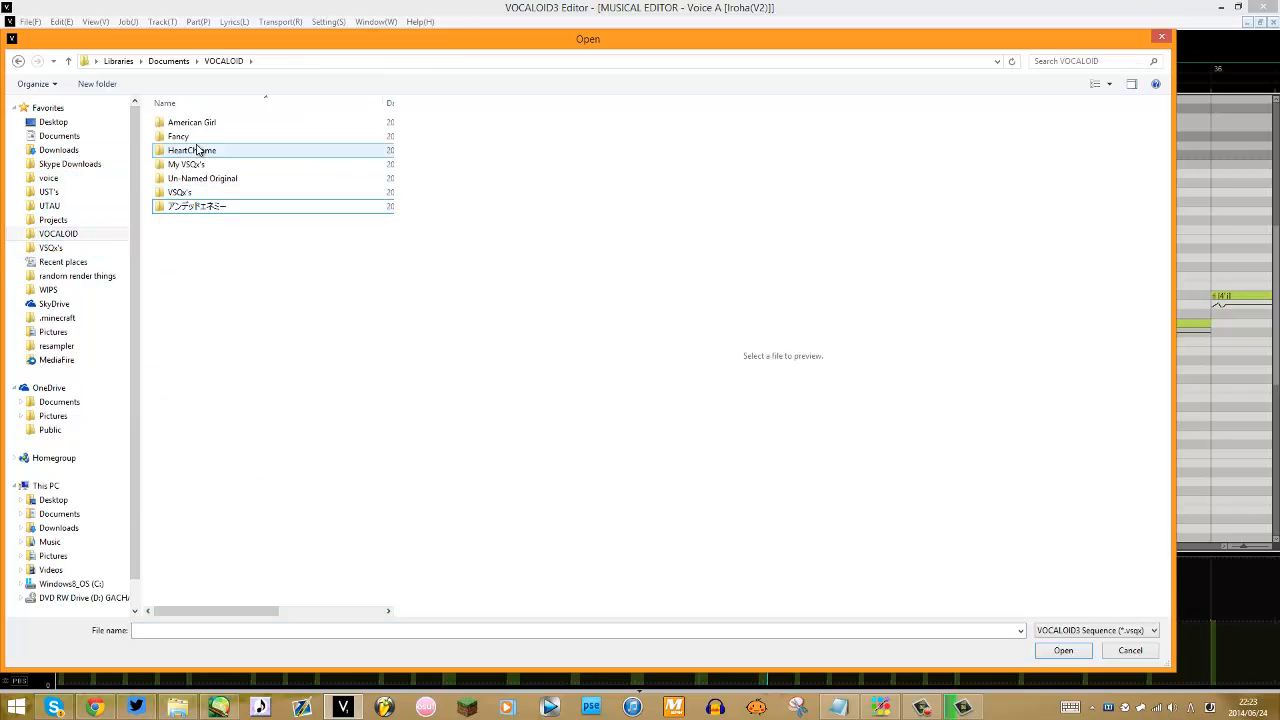
left_click(200, 123)
double_click(200, 123)
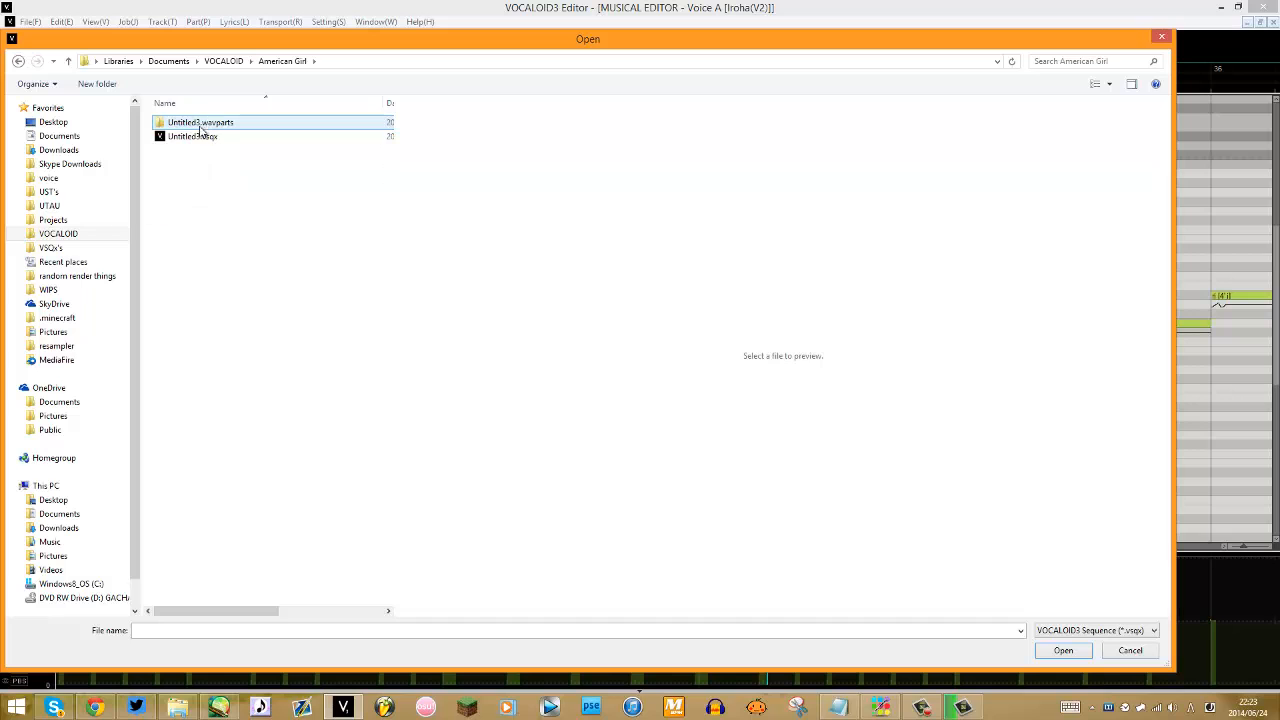
double_click(202, 137)
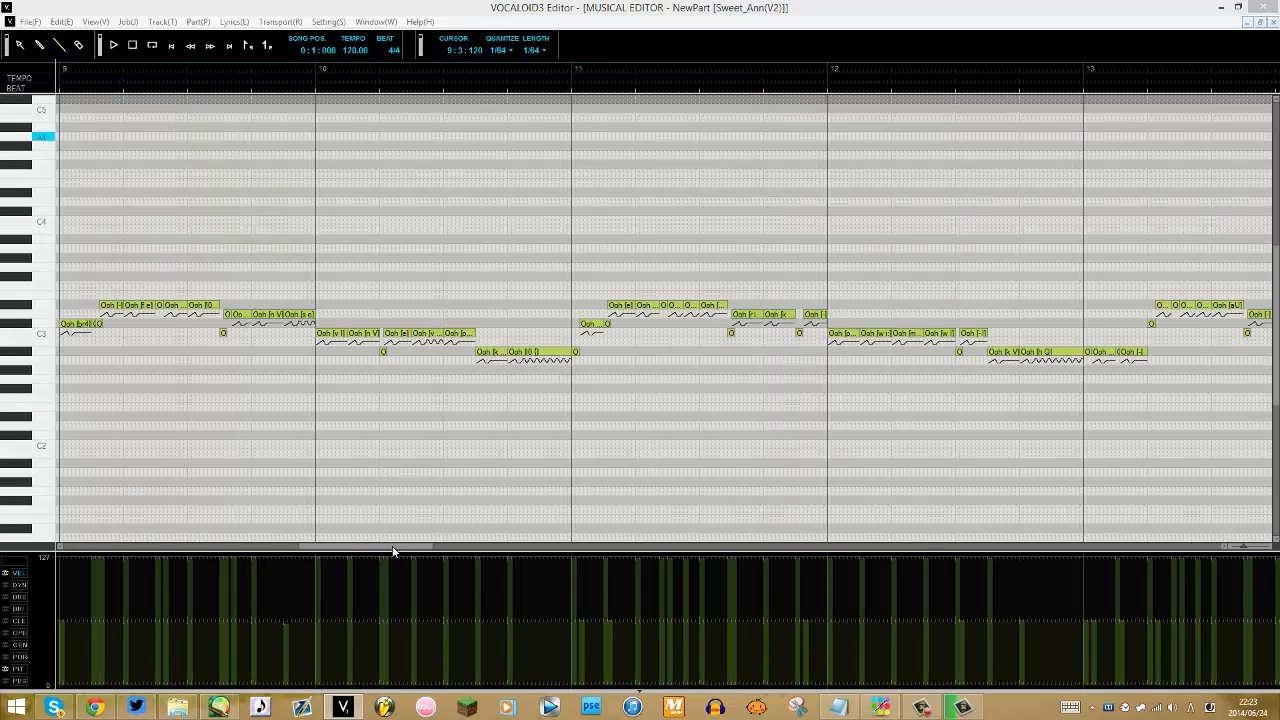
Change the part's singer to Megpoid_English.
left_click_drag(392, 547, 382, 551)
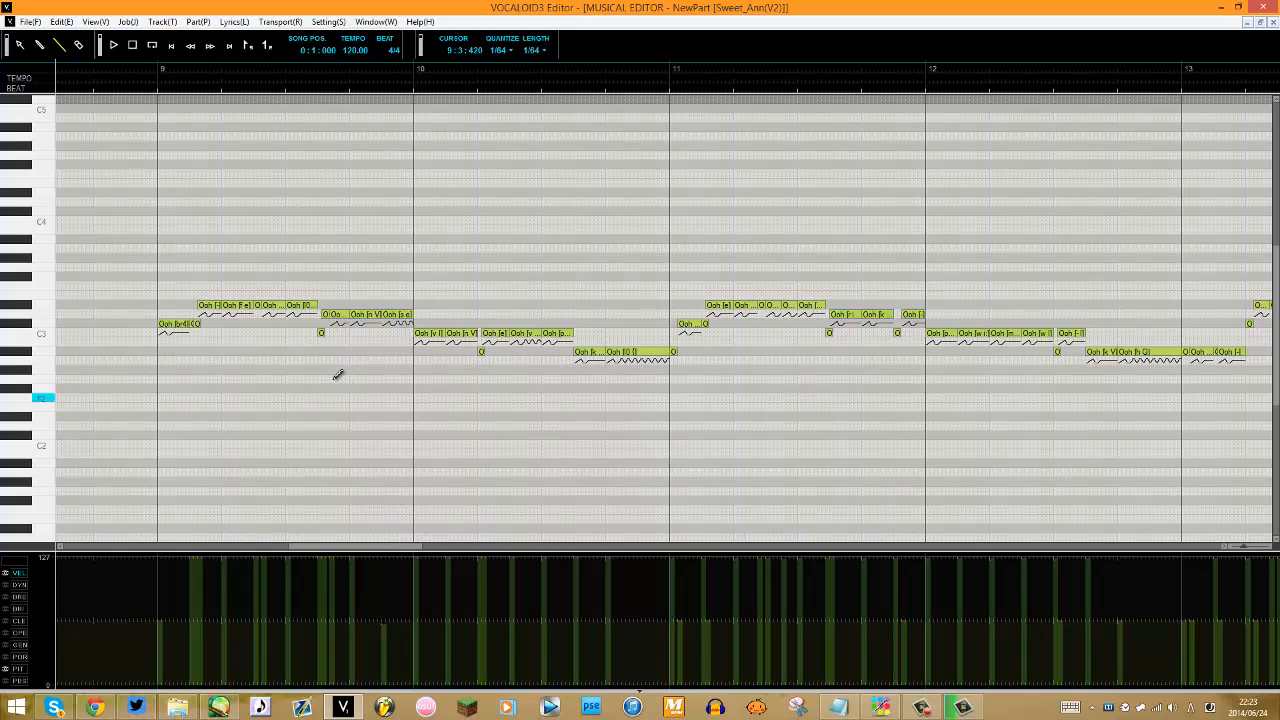
right_click(256, 353)
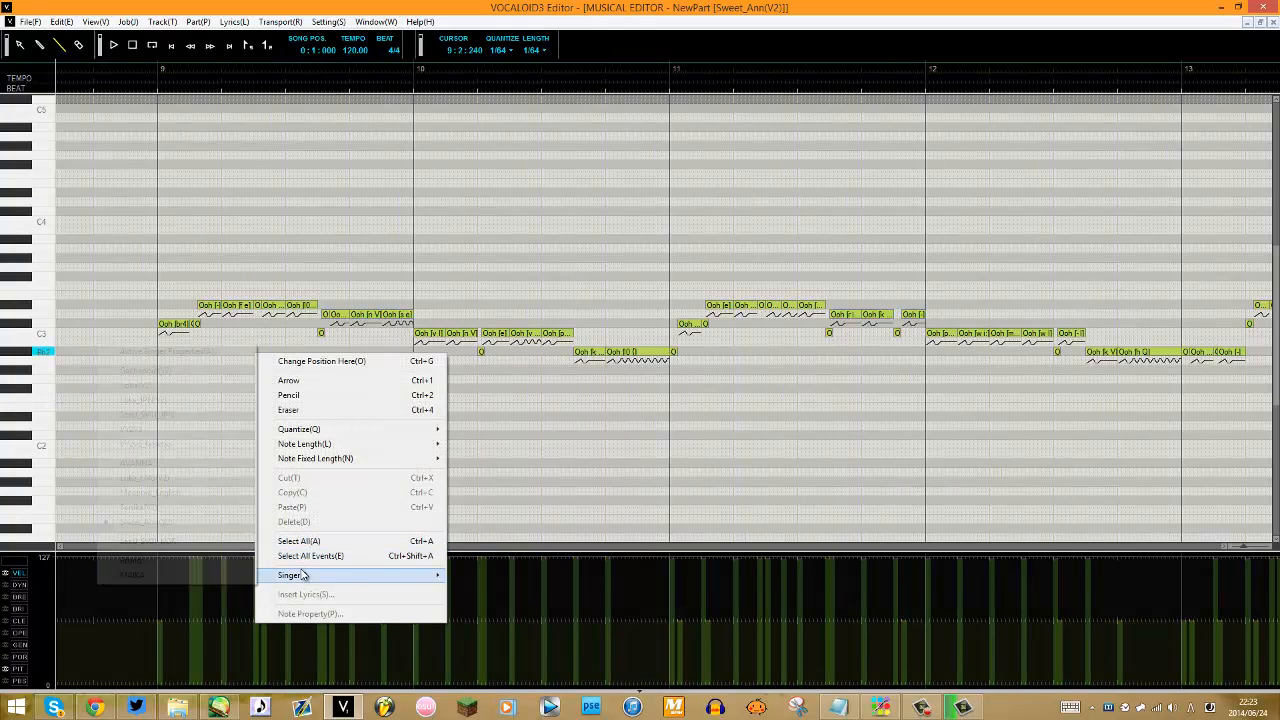
mouse_move(303, 575)
left_click(240, 497)
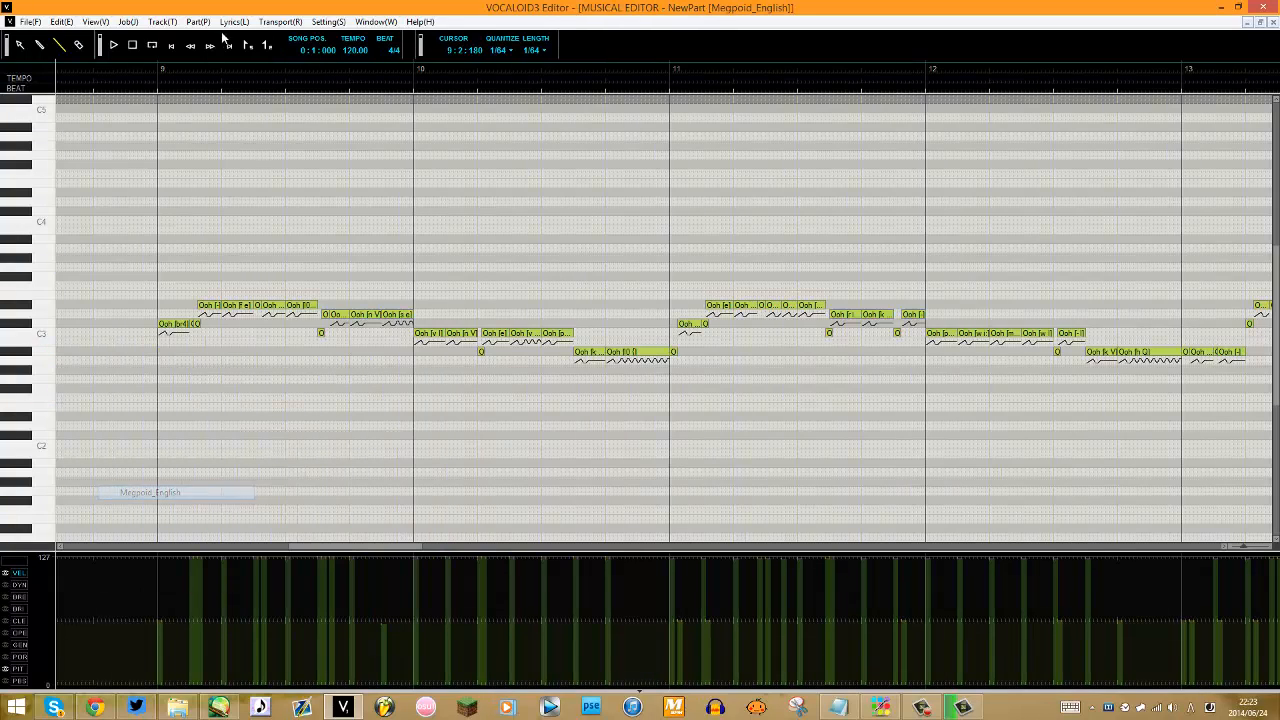
Play the English vocal from just before measure 9 and stop in measure 12.
left_click(128, 66)
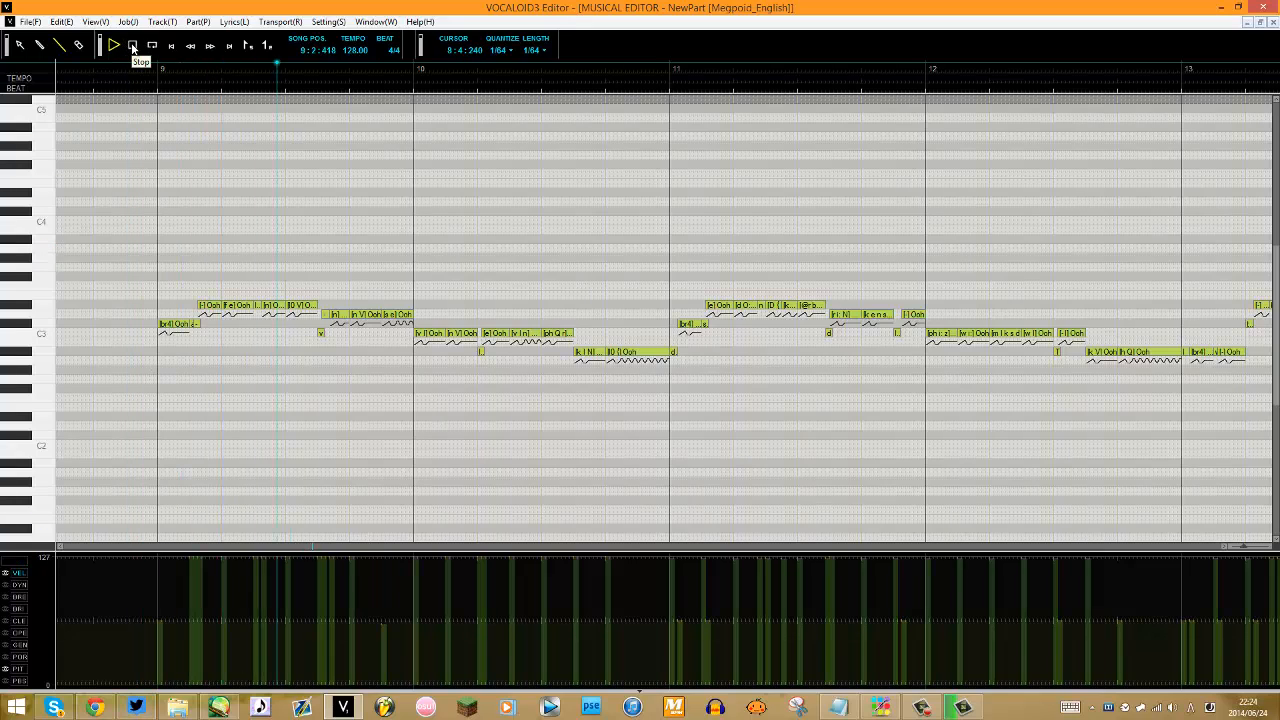
left_click(133, 46)
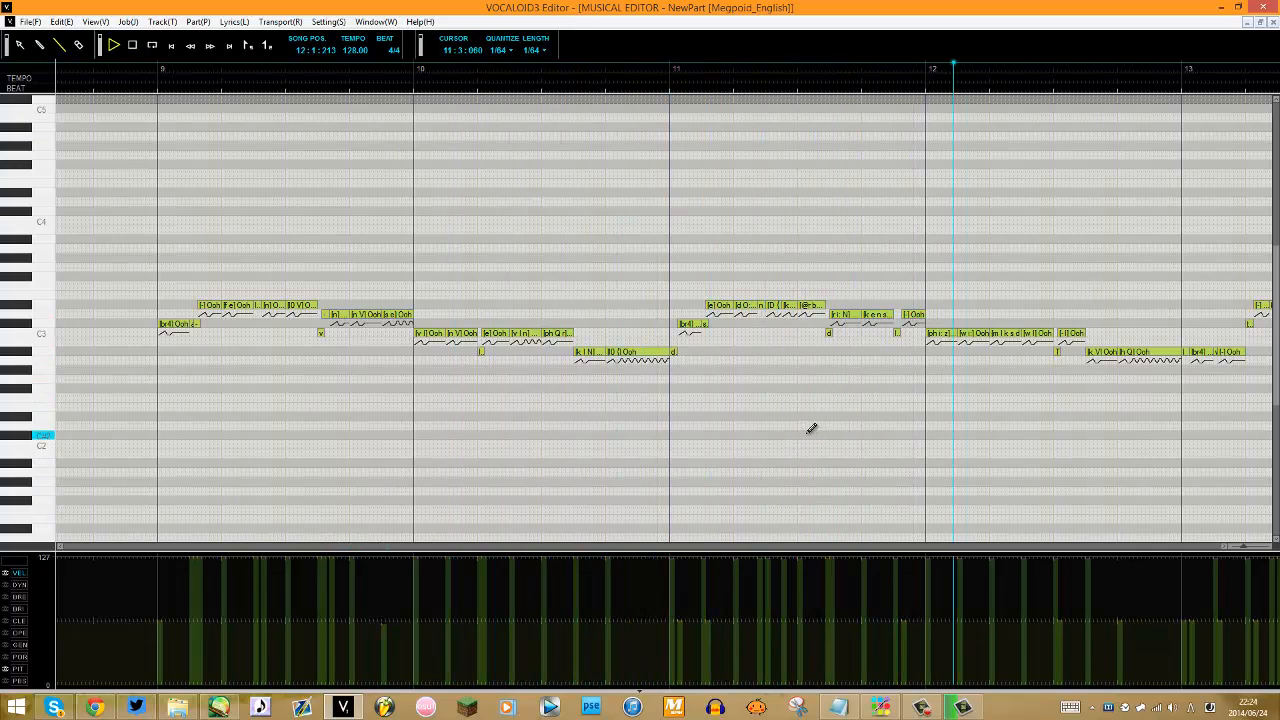
key("space")
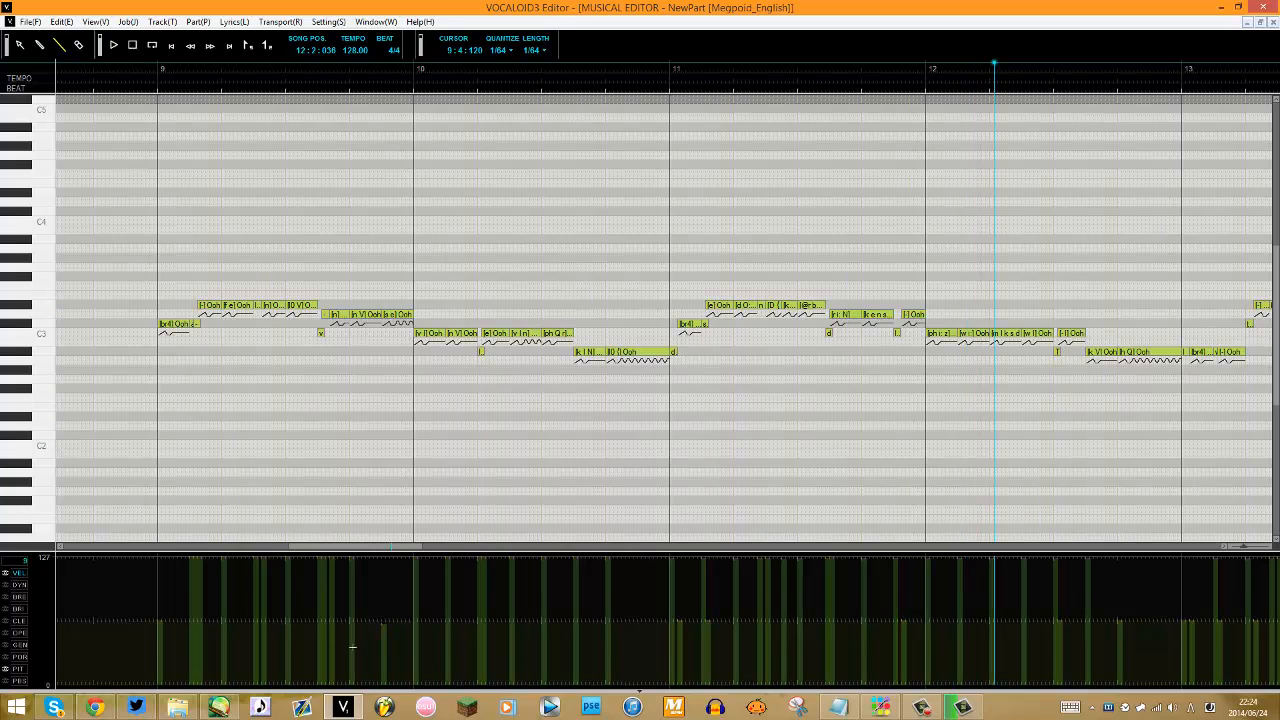
Examine the vibrato types and the depth and rate curves of the long note at the end of measure 10.
mouse_move(360, 545)
left_mouse_down()
mouse_move(420, 546)
mouse_move(508, 578)
mouse_move(428, 551)
mouse_move(391, 556)
mouse_move(463, 565)
mouse_move(356, 569)
left_mouse_up()
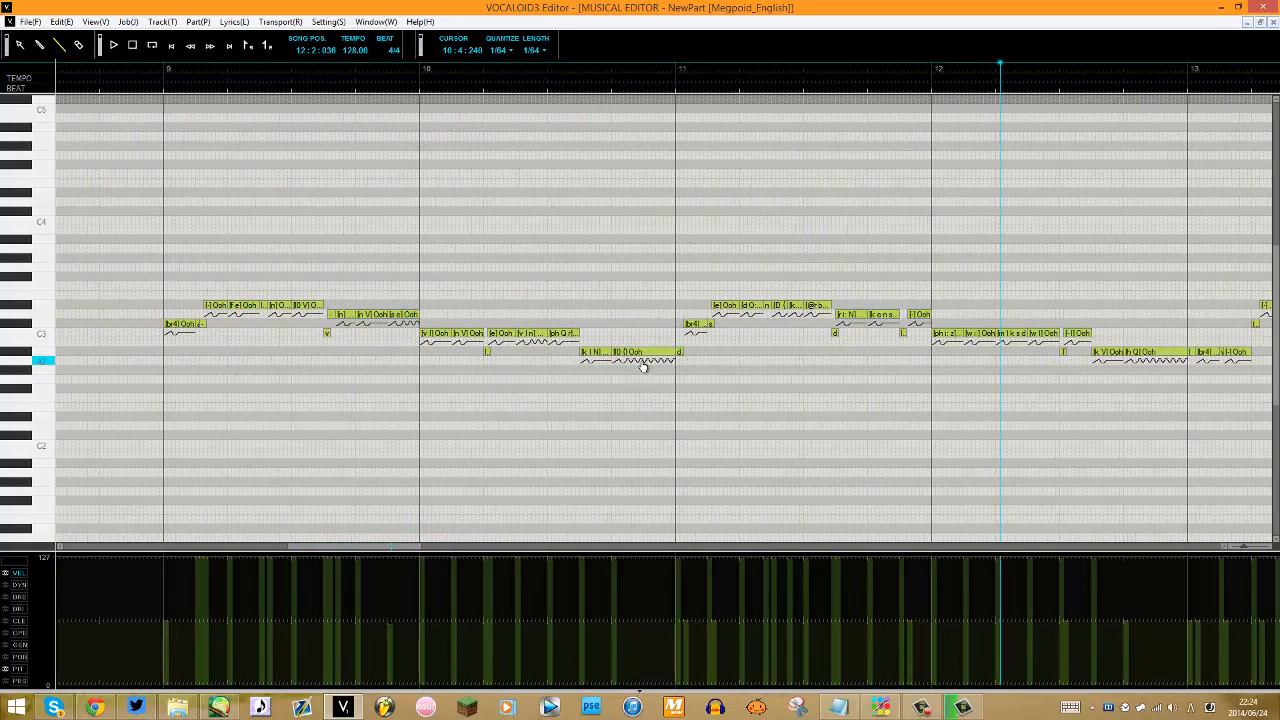
double_click(645, 360)
left_click(582, 207)
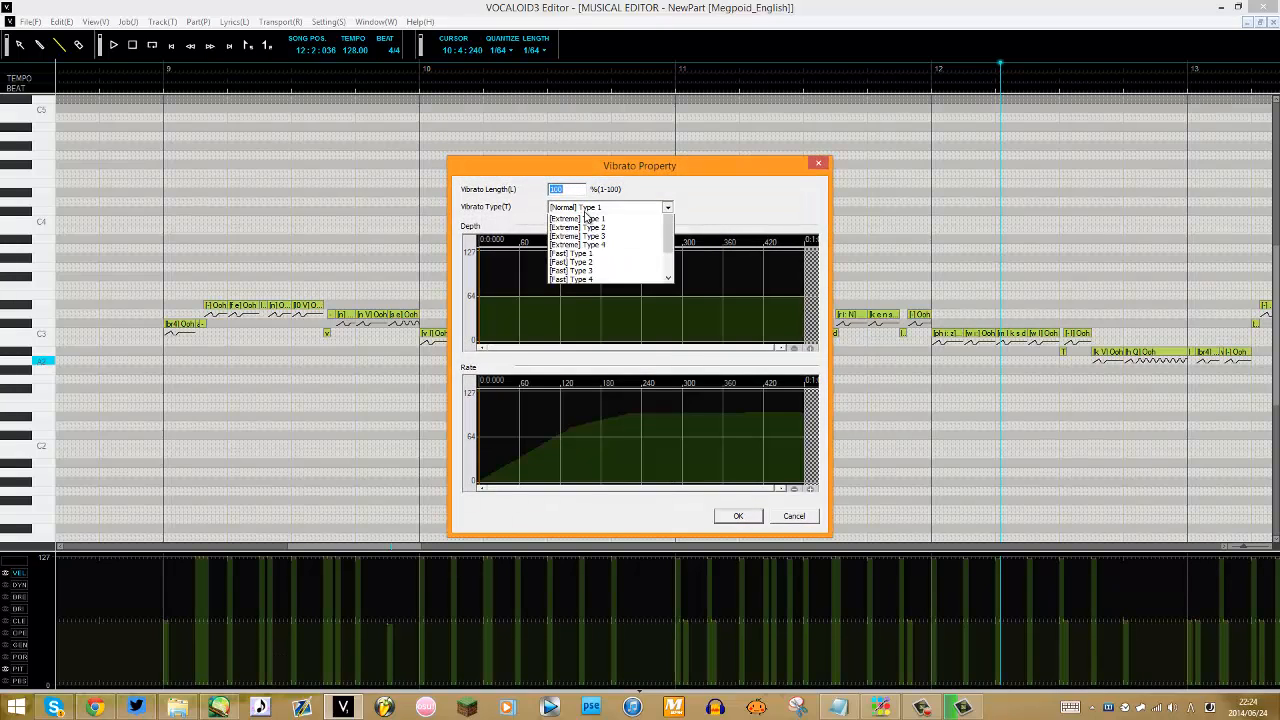
left_click(575, 226)
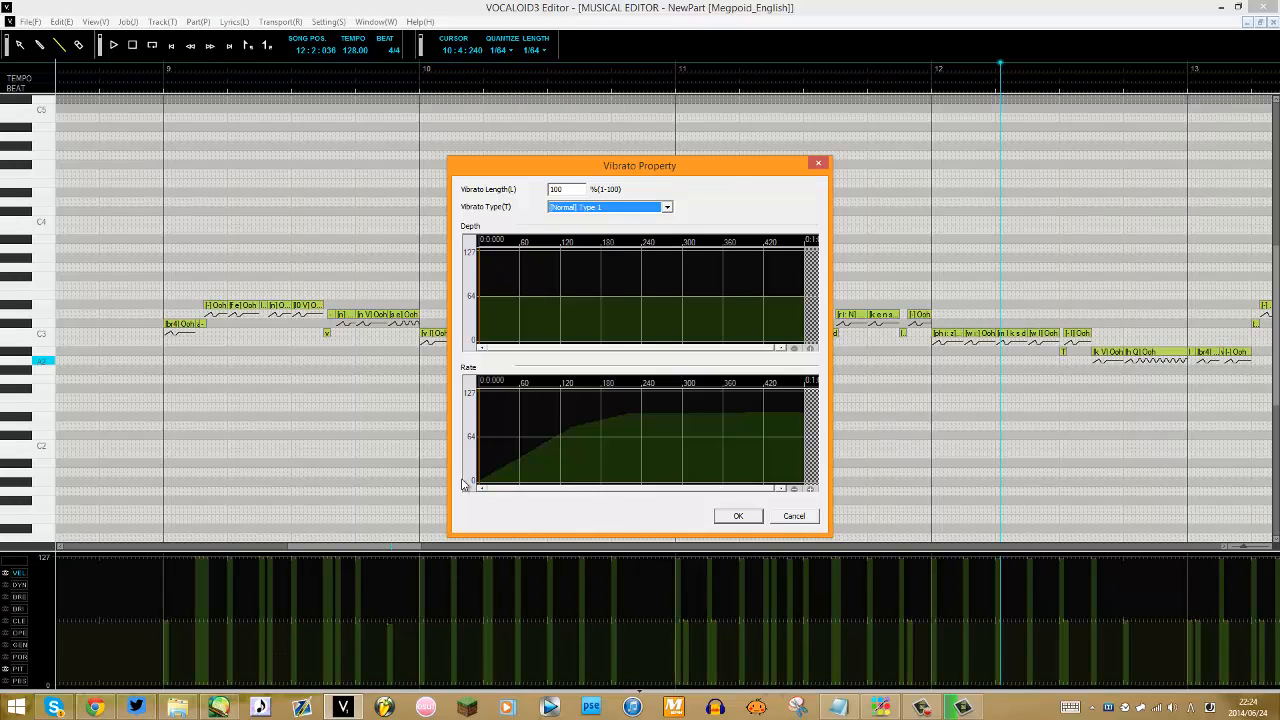
left_click(655, 207)
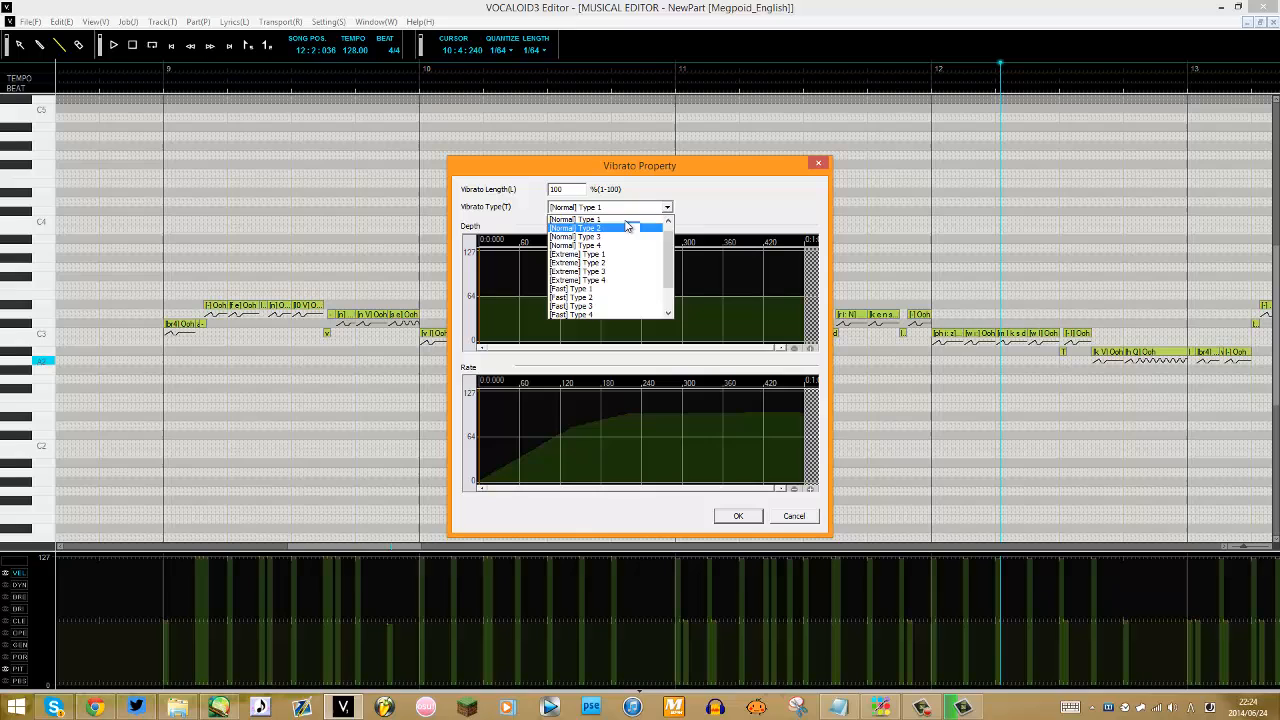
left_click(708, 528)
left_click(738, 516)
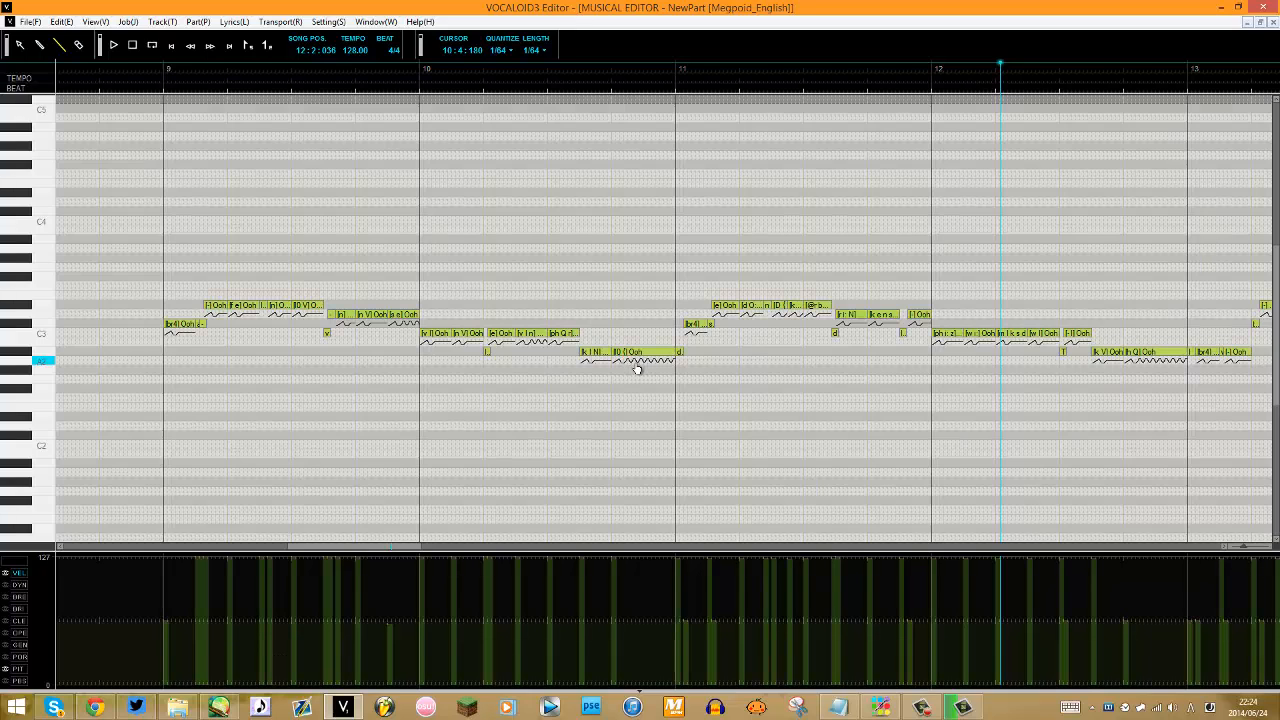
double_click(637, 367)
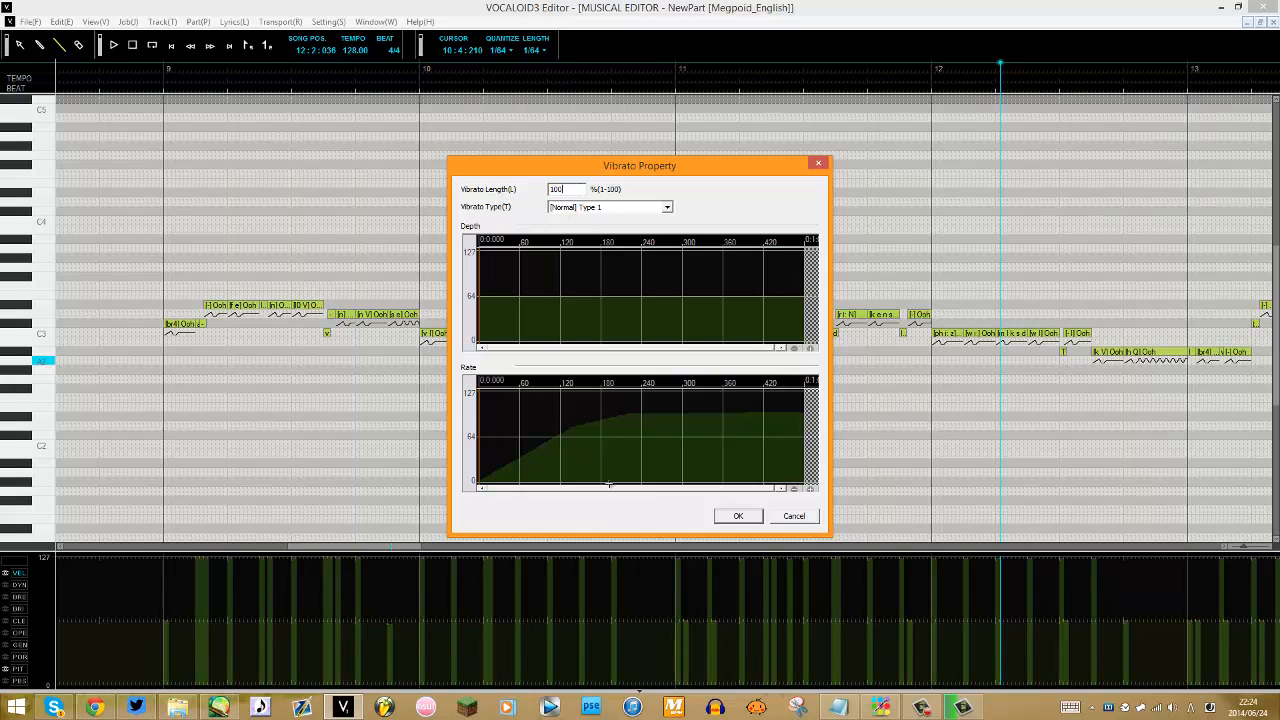
left_click(742, 514)
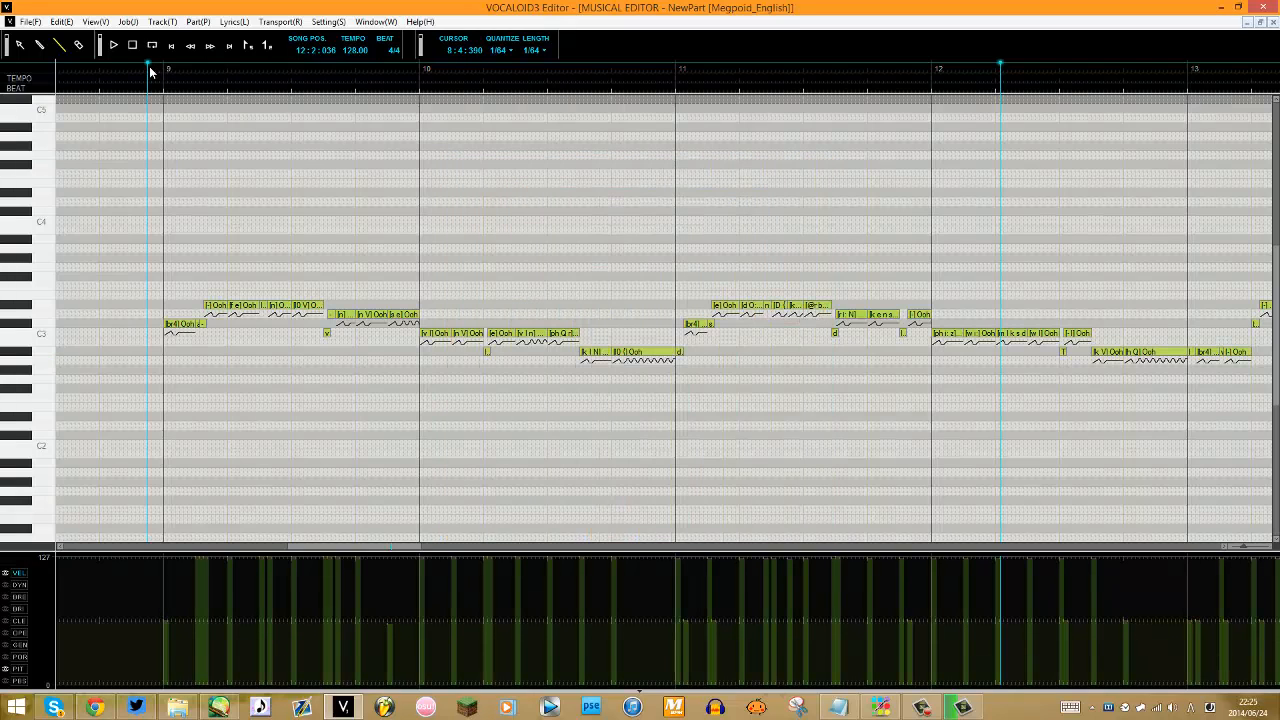
Play the English vocal from just before measure 9 and stop in measure 14.
left_click(149, 66)
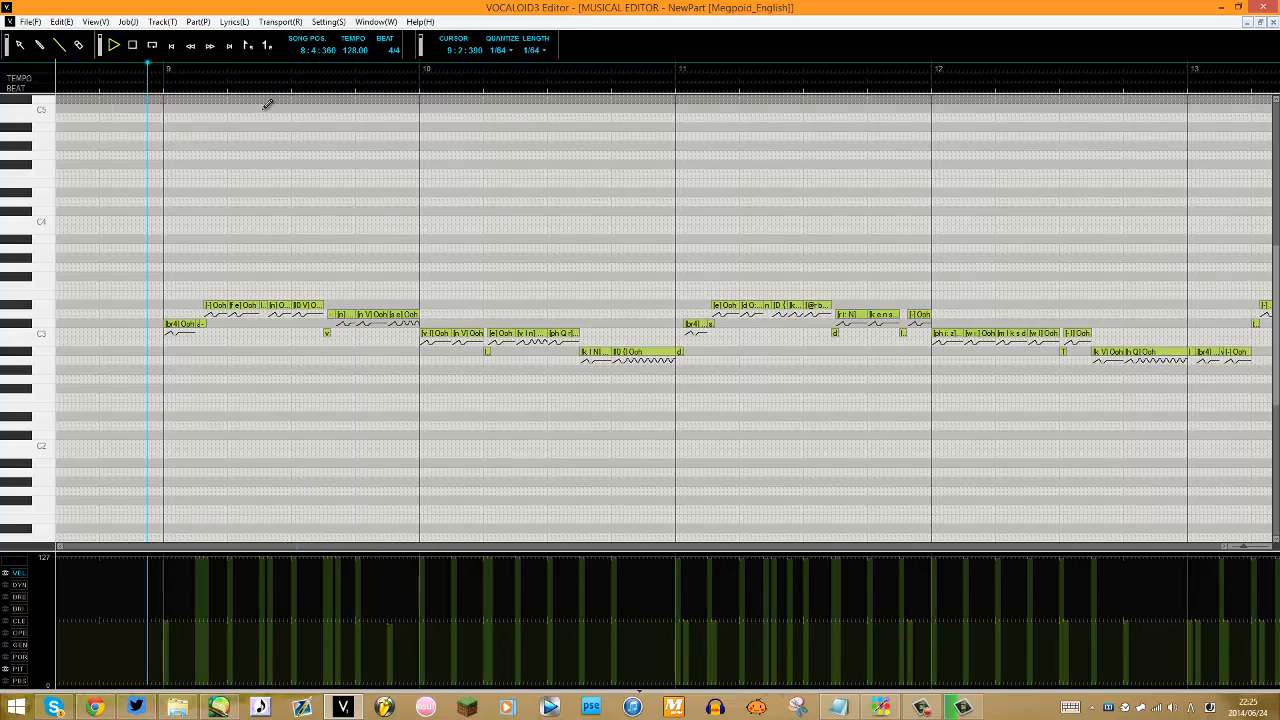
key("space")
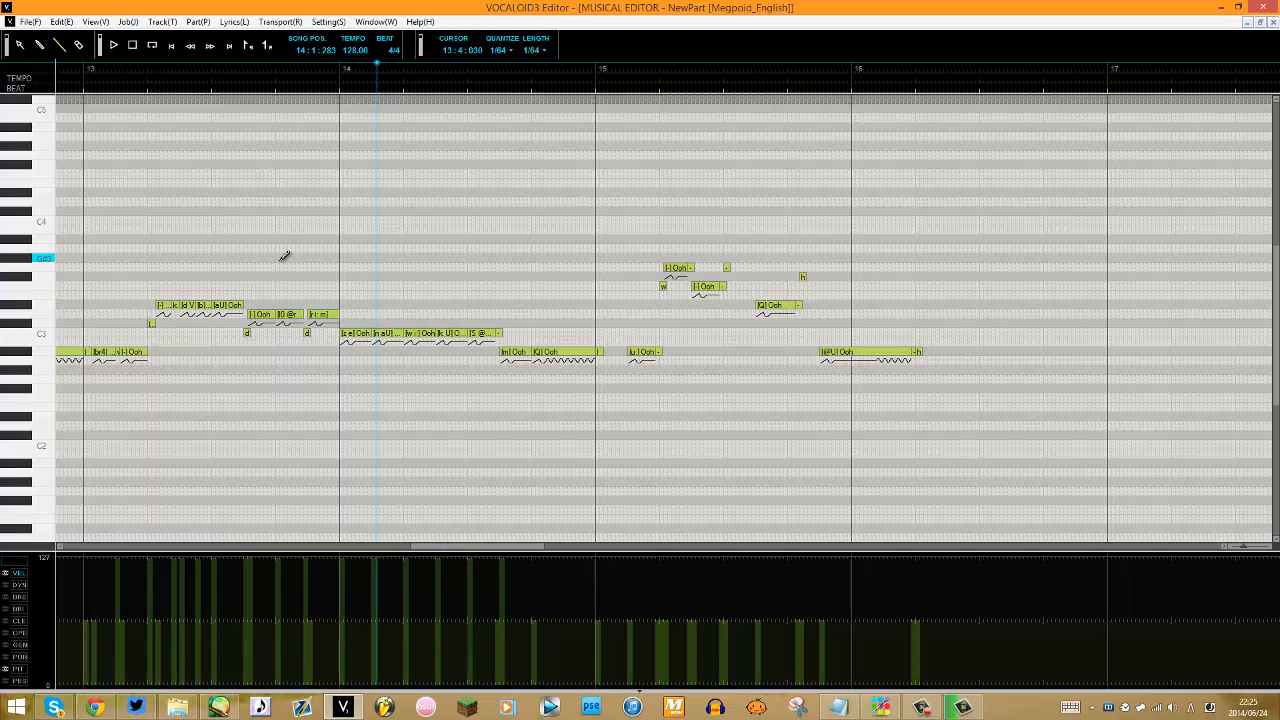
Examine the split notes in measures 11 to 14, and play the vocal from the start of measure 11 into measure 16.
mouse_move(460, 550)
left_mouse_down()
mouse_move(314, 557)
mouse_move(464, 576)
mouse_move(447, 557)
left_mouse_up()
double_click(505, 333)
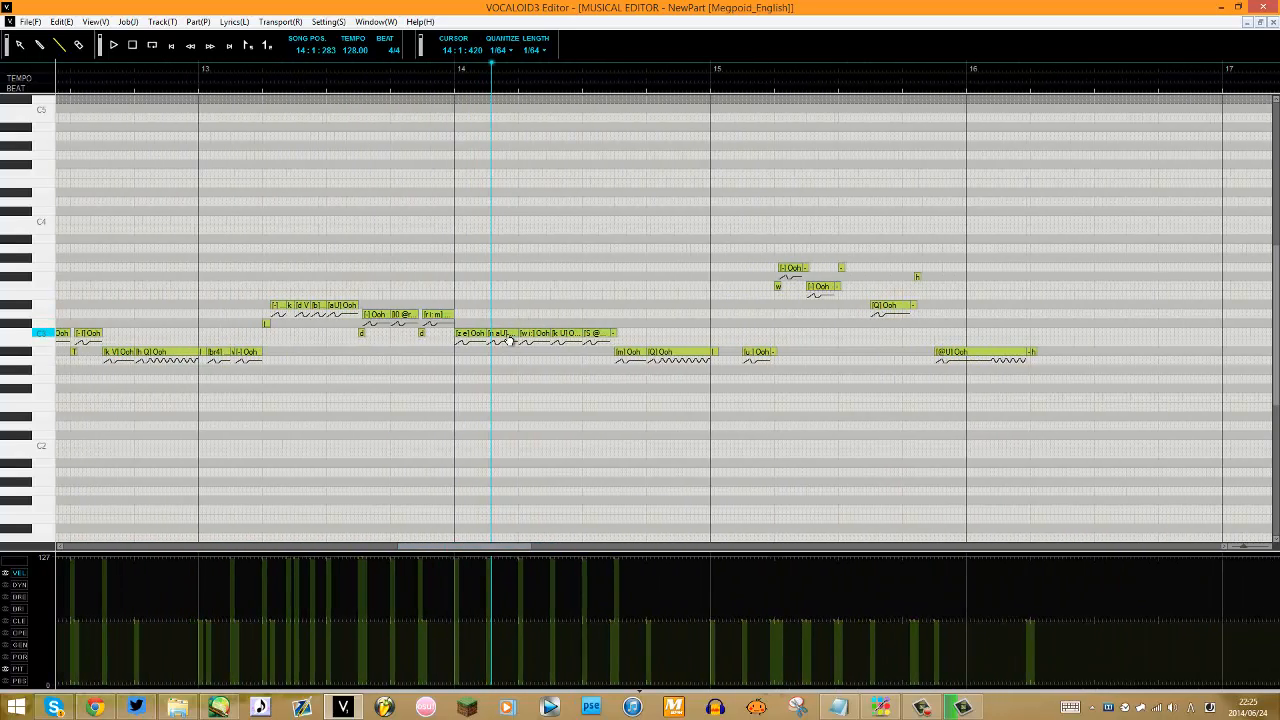
left_click(548, 370)
left_click_drag(465, 553, 400, 537)
scroll(509, 315, "down", 1)
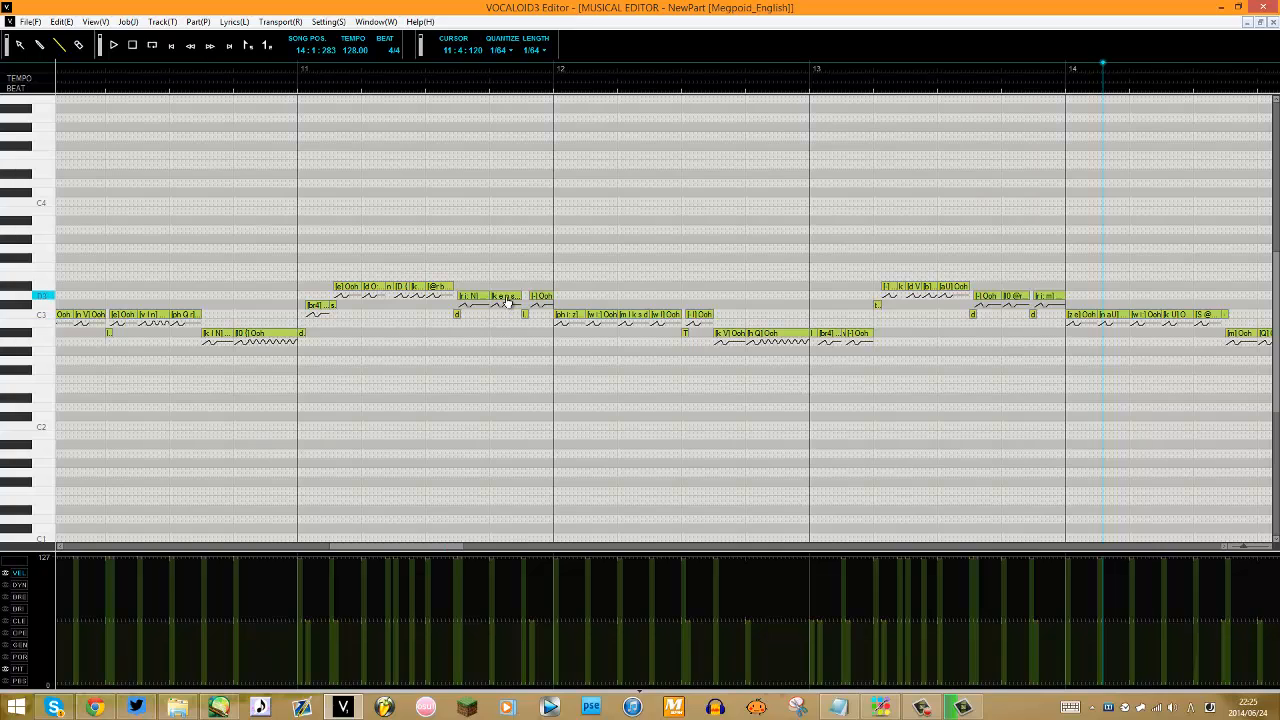
left_click(509, 329)
left_click(701, 313)
left_click(704, 404)
left_click(301, 65)
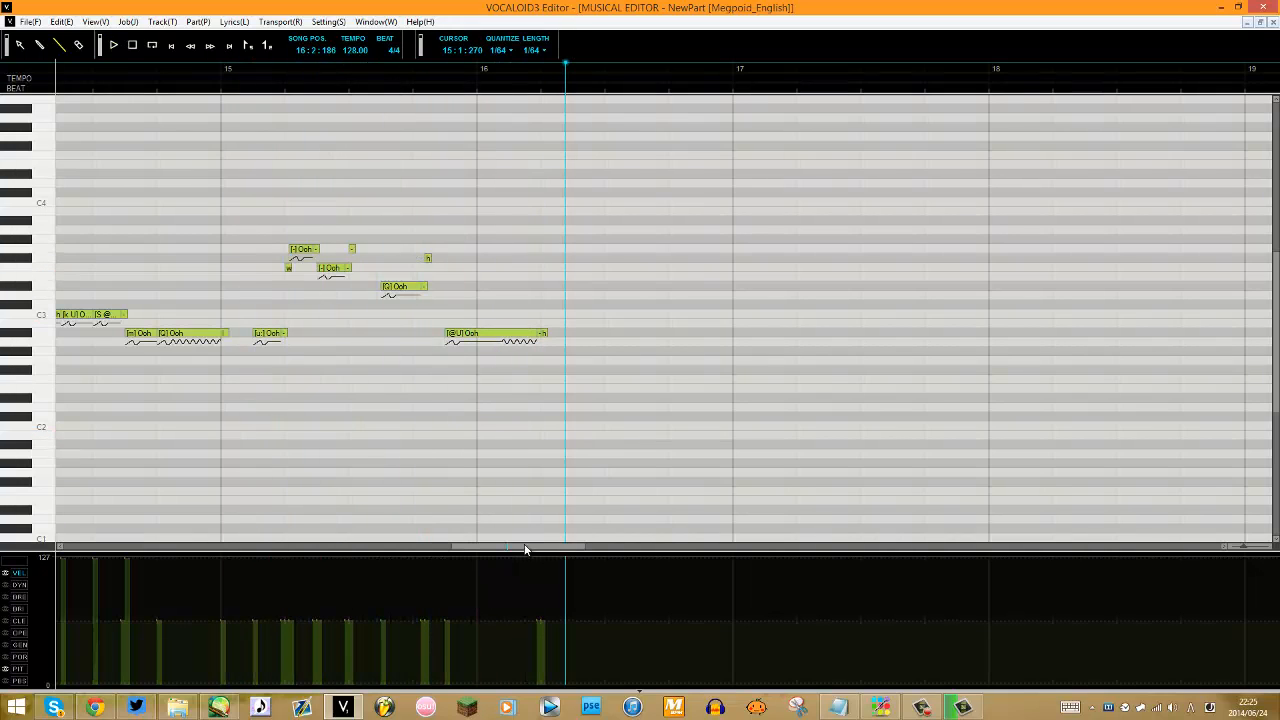
Change the part's singer to VY2V3_falsetto and play the phrase from just before measure 9 into measure 10.
mouse_move(525, 548)
left_mouse_down()
mouse_move(258, 564)
mouse_move(360, 571)
left_mouse_up()
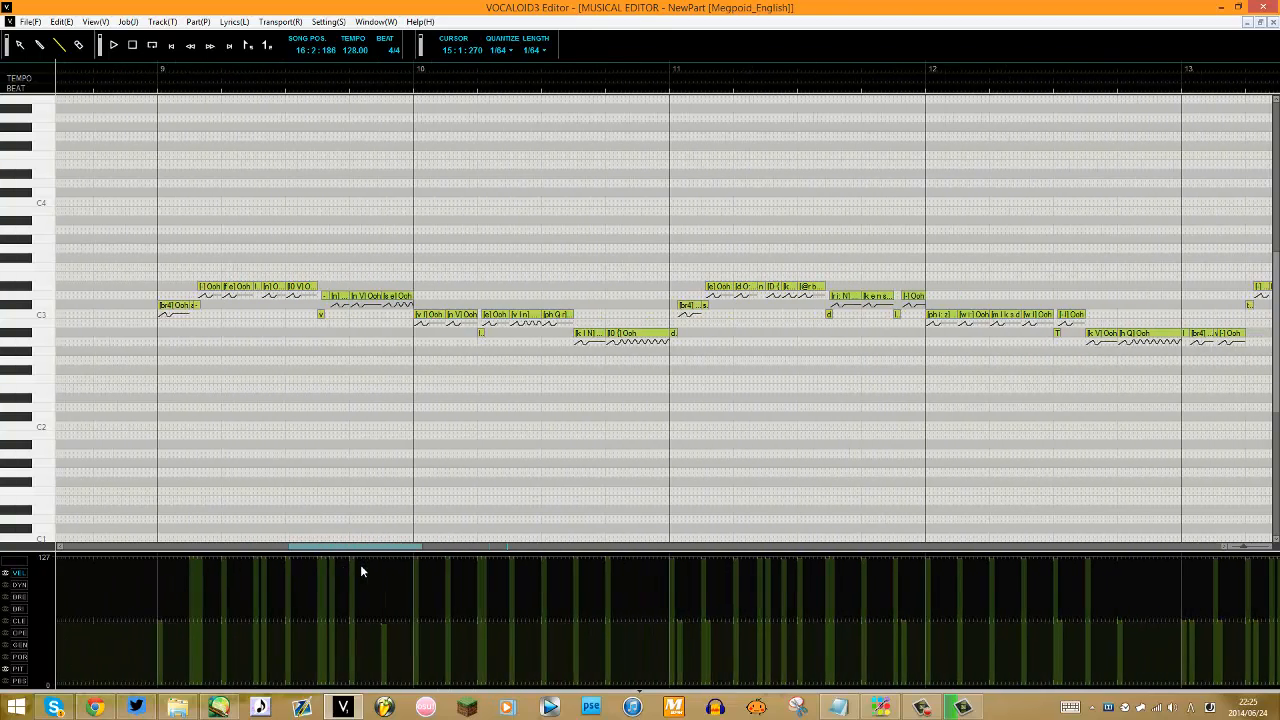
right_click(224, 332)
mouse_move(294, 558)
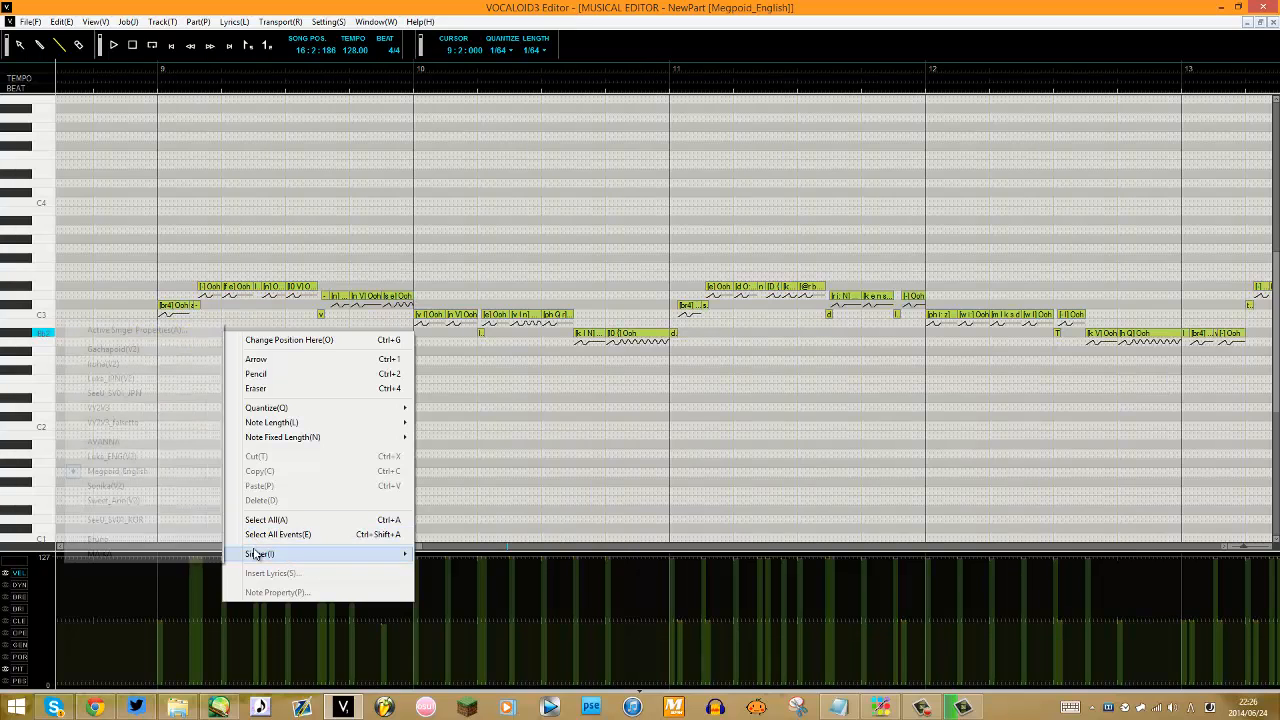
left_click(120, 422)
left_click(146, 66)
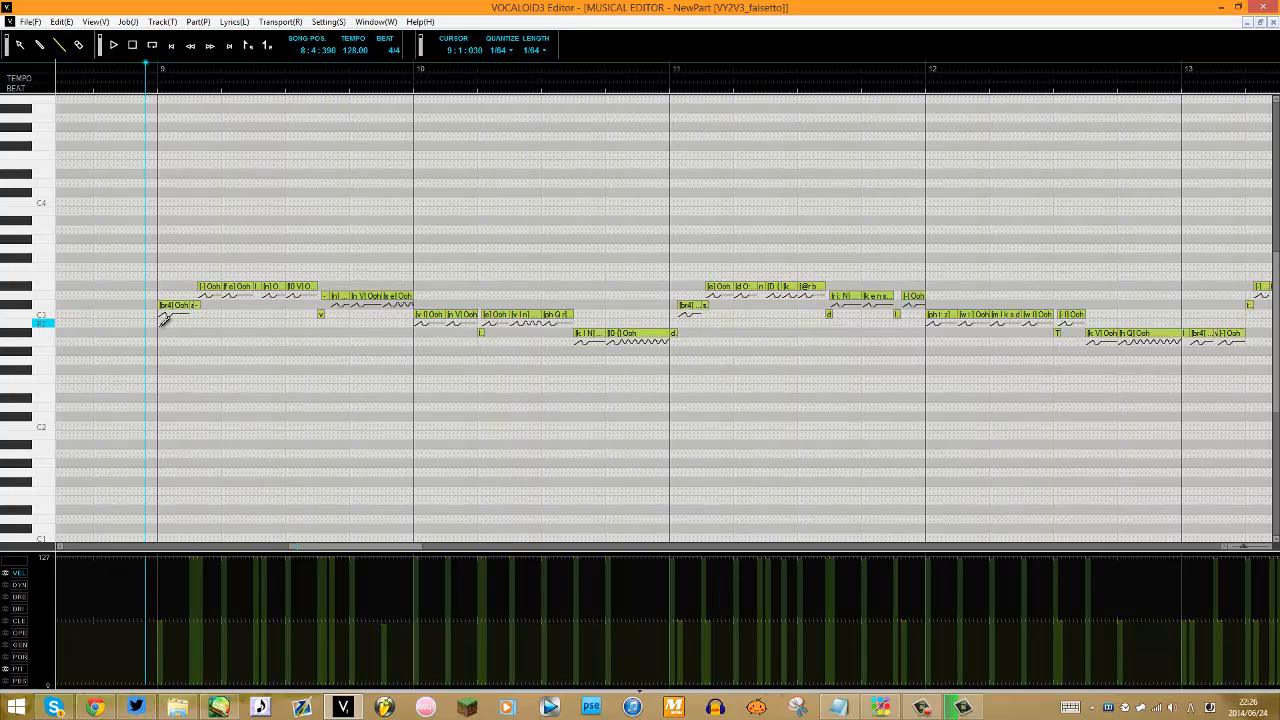
key("space")
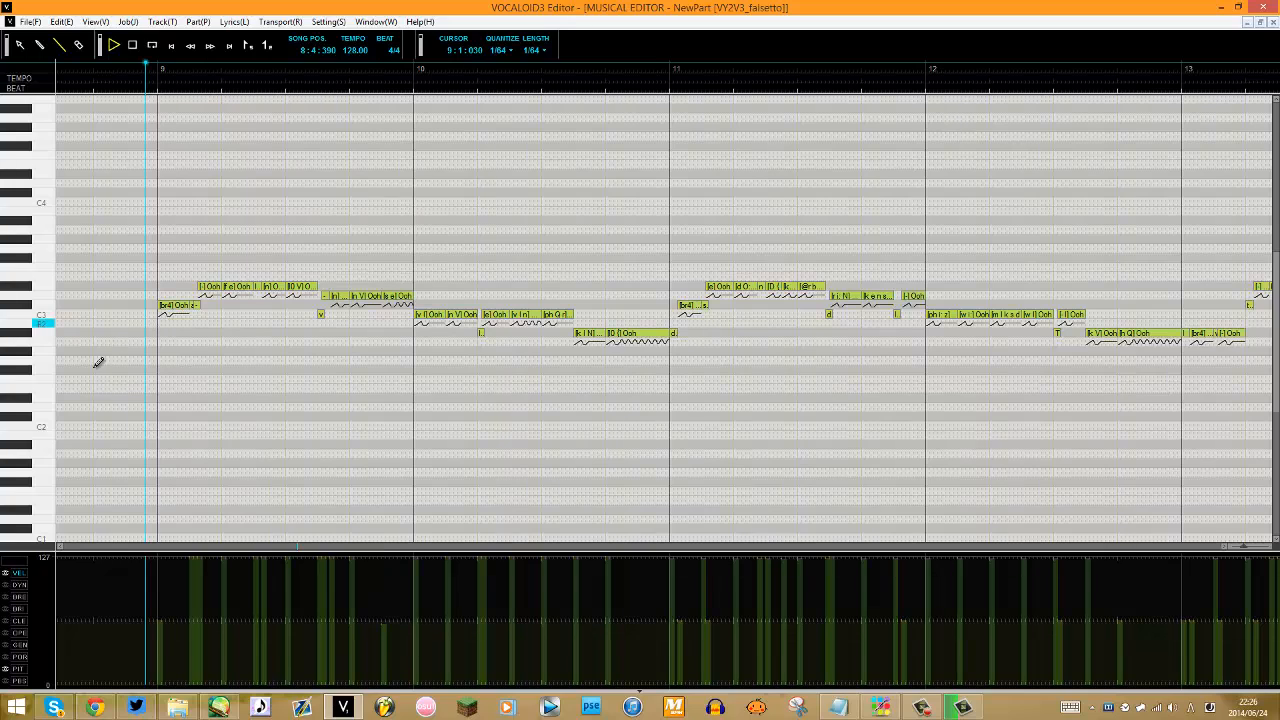
key("space")
Change the part's singer to AVANNA and play the phrase from just before measure 9 through most of measure 10.
right_click(239, 448)
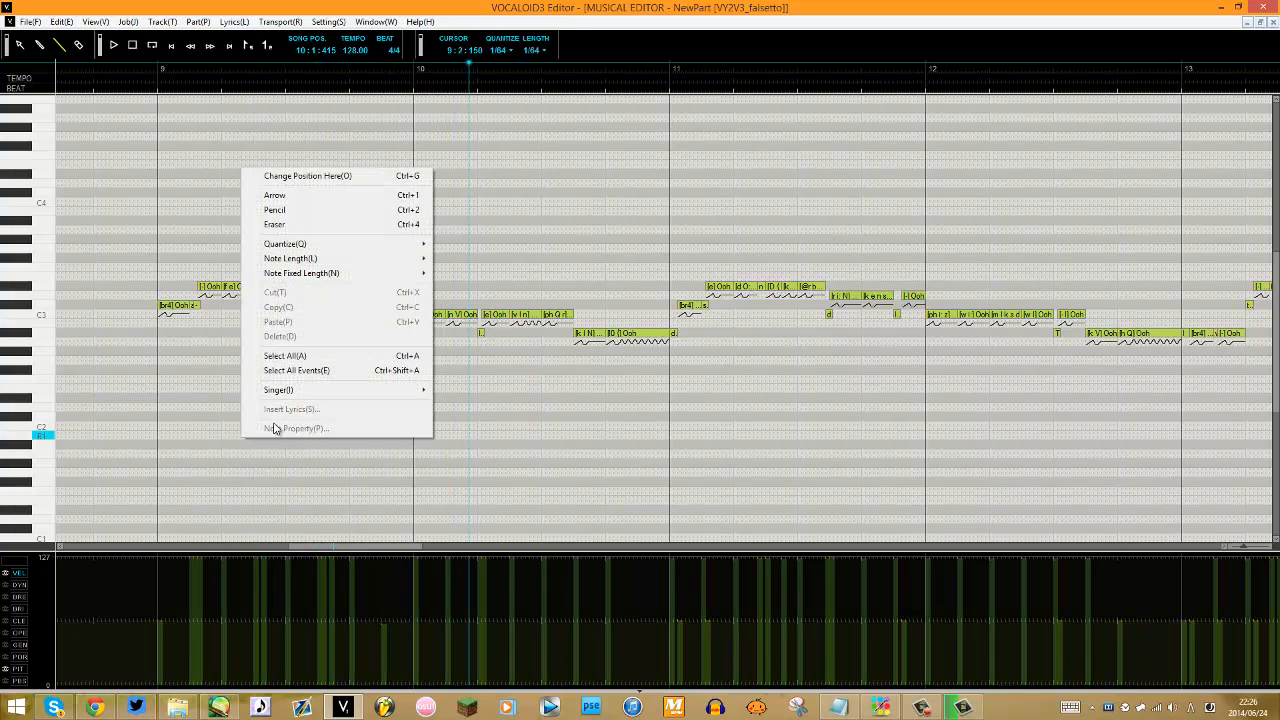
mouse_move(255, 397)
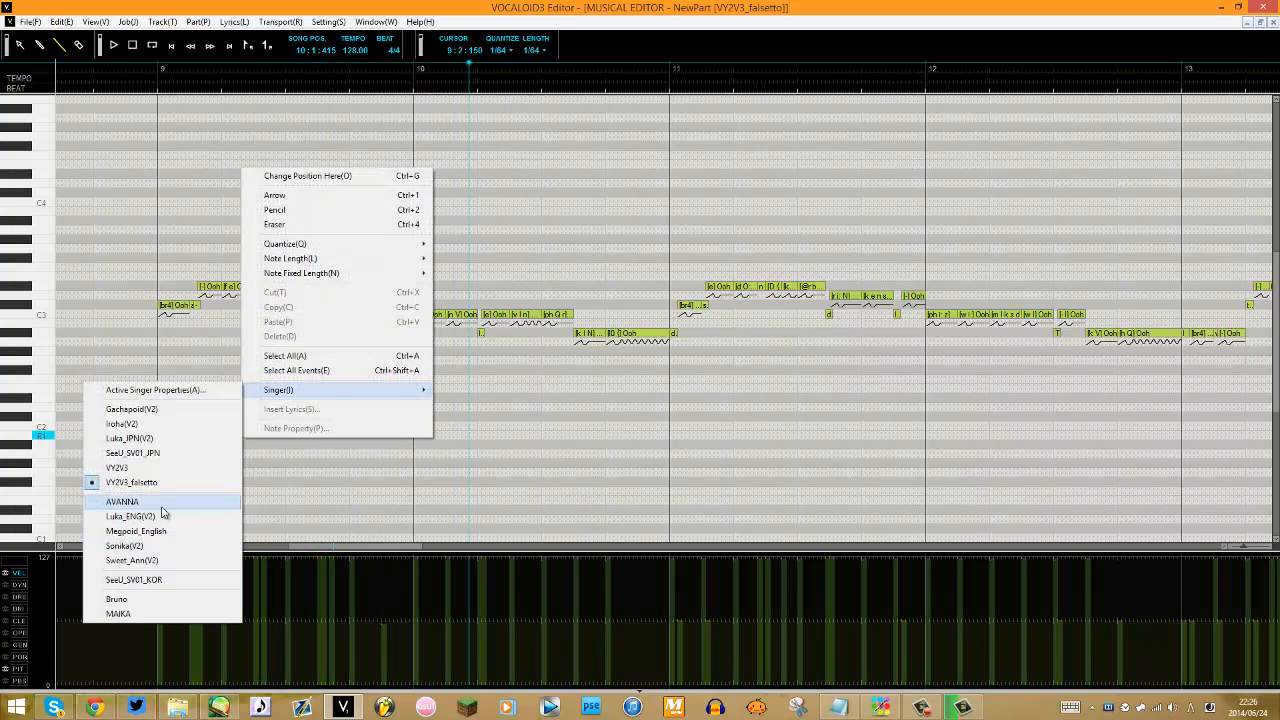
left_click(125, 501)
left_click(142, 62)
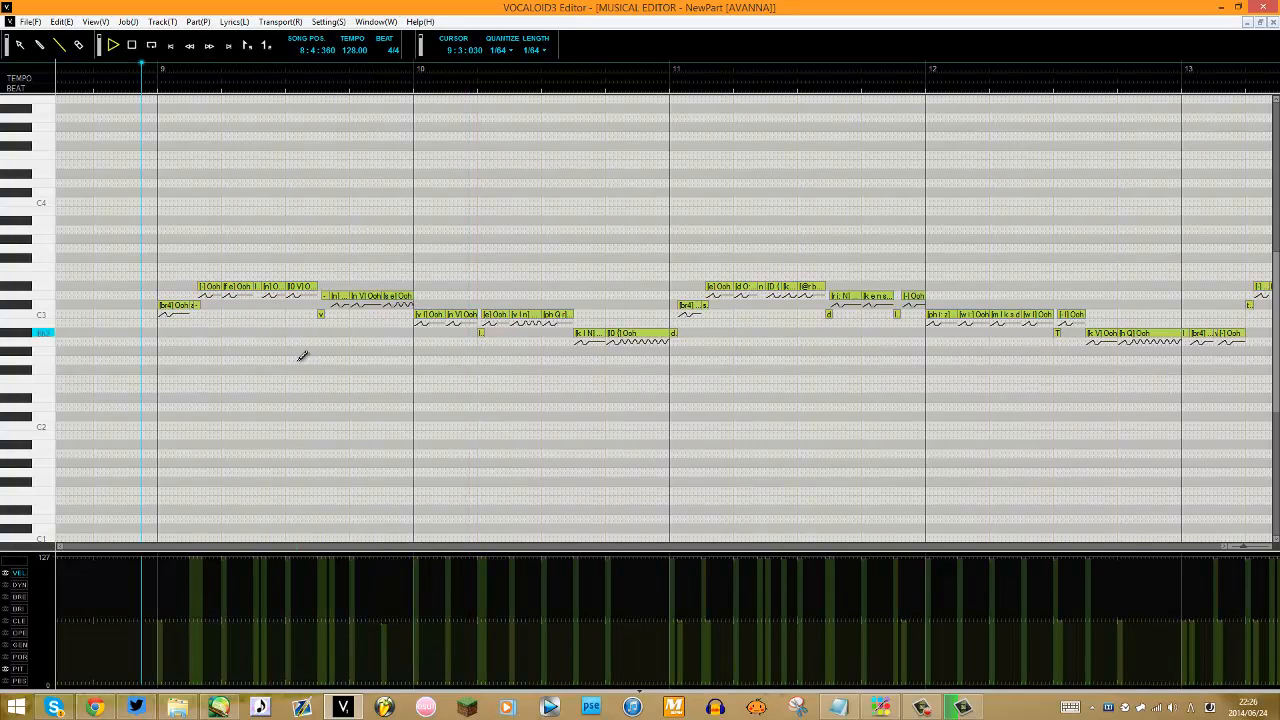
key("space")
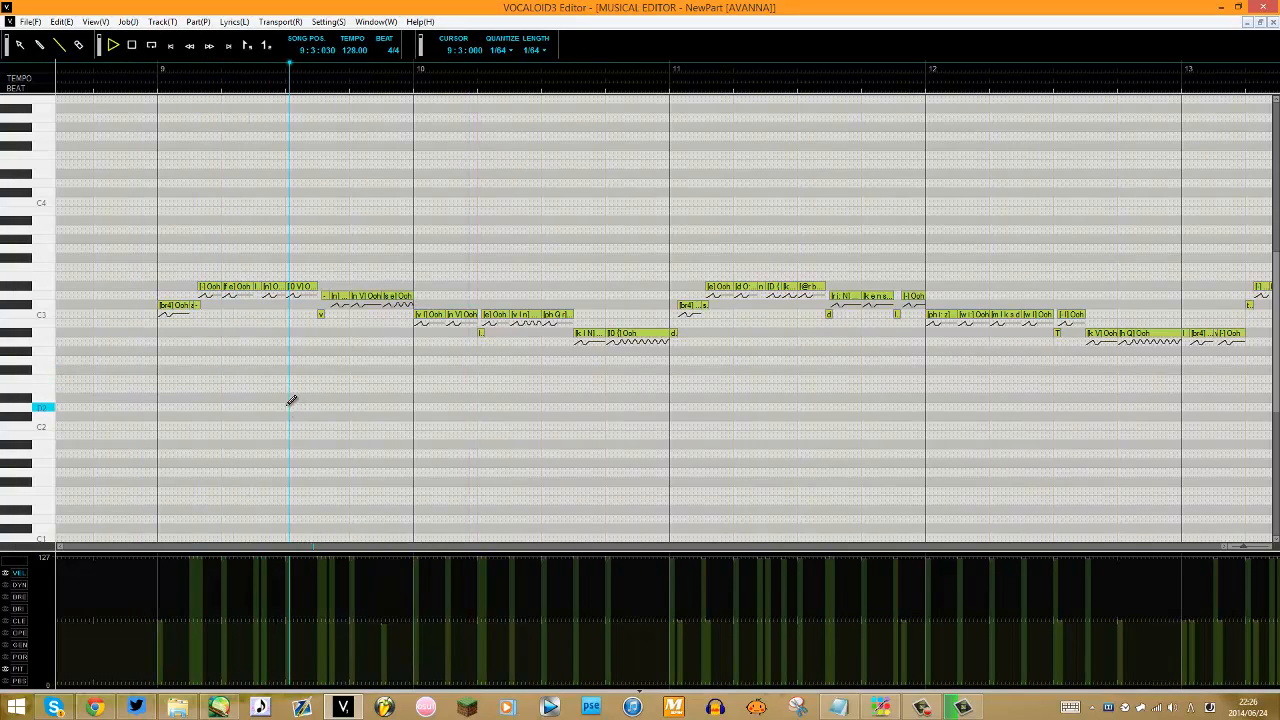
double_click(150, 80)
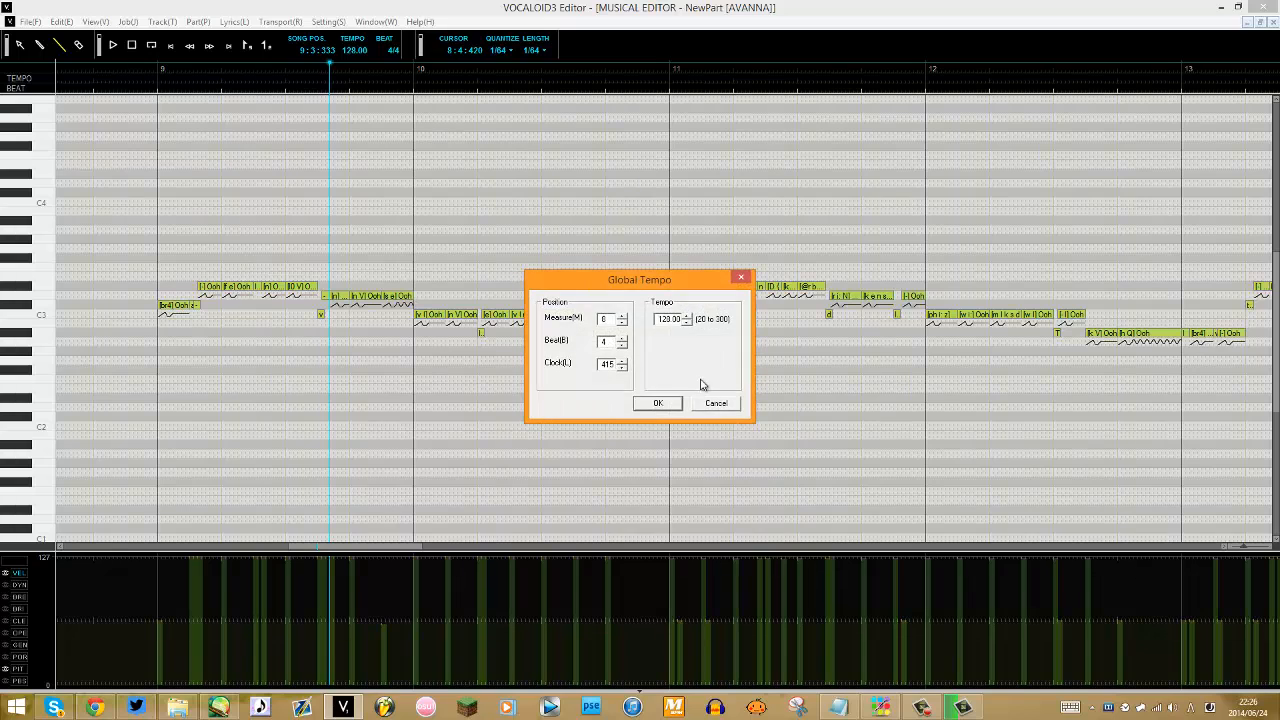
key("Escape")
left_click(153, 62)
key("space")
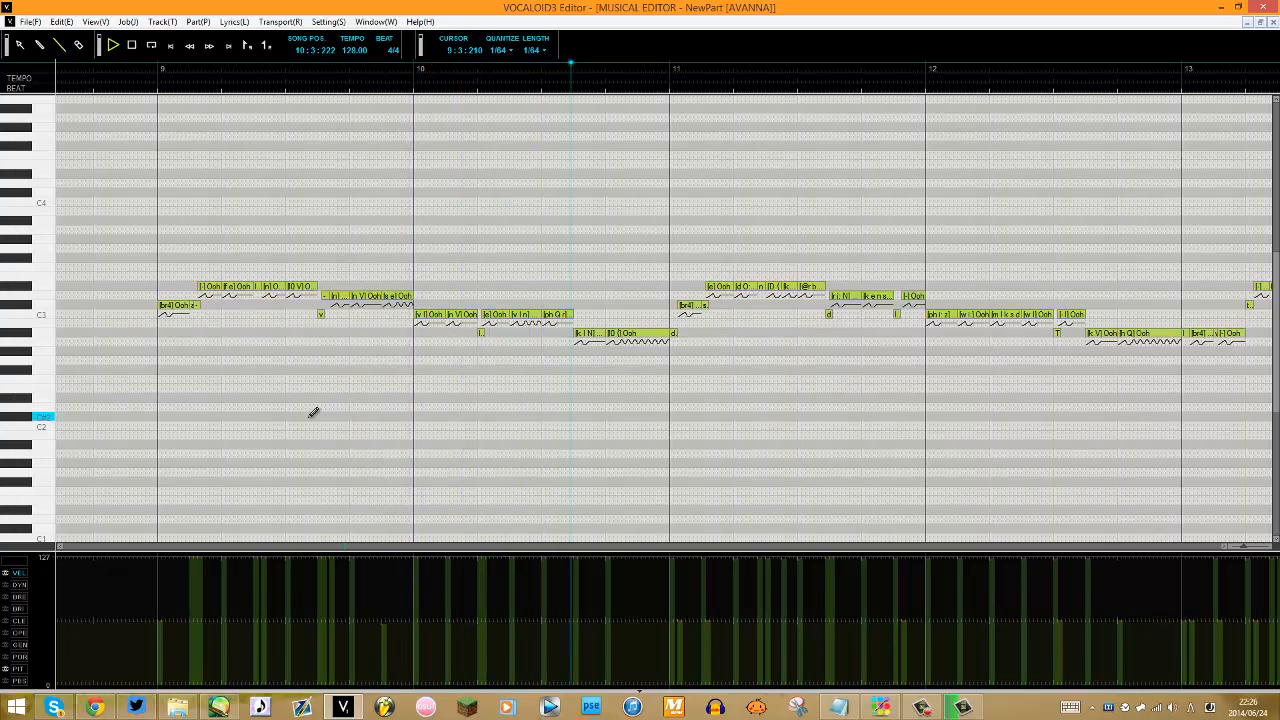
Change the part's singer to Luka_ENG(V2) and play the phrase from just before measure 9 into measure 11.
right_click(254, 452)
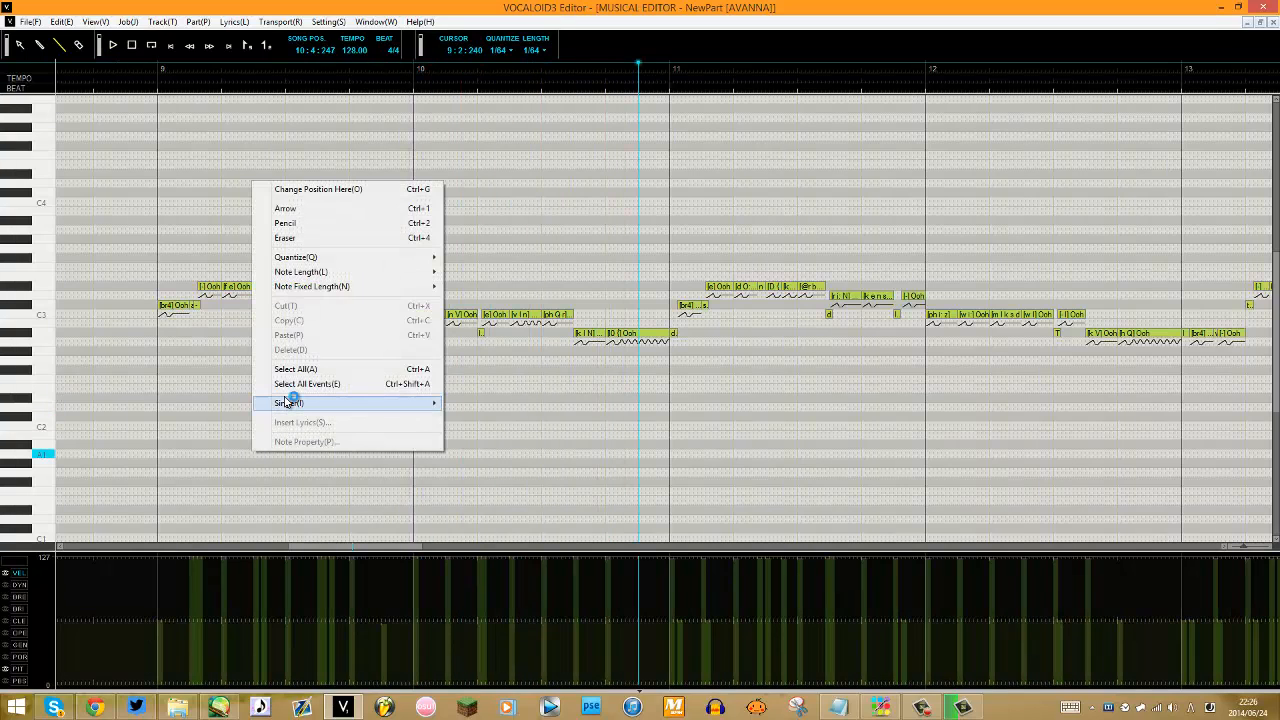
mouse_move(288, 403)
left_click(157, 530)
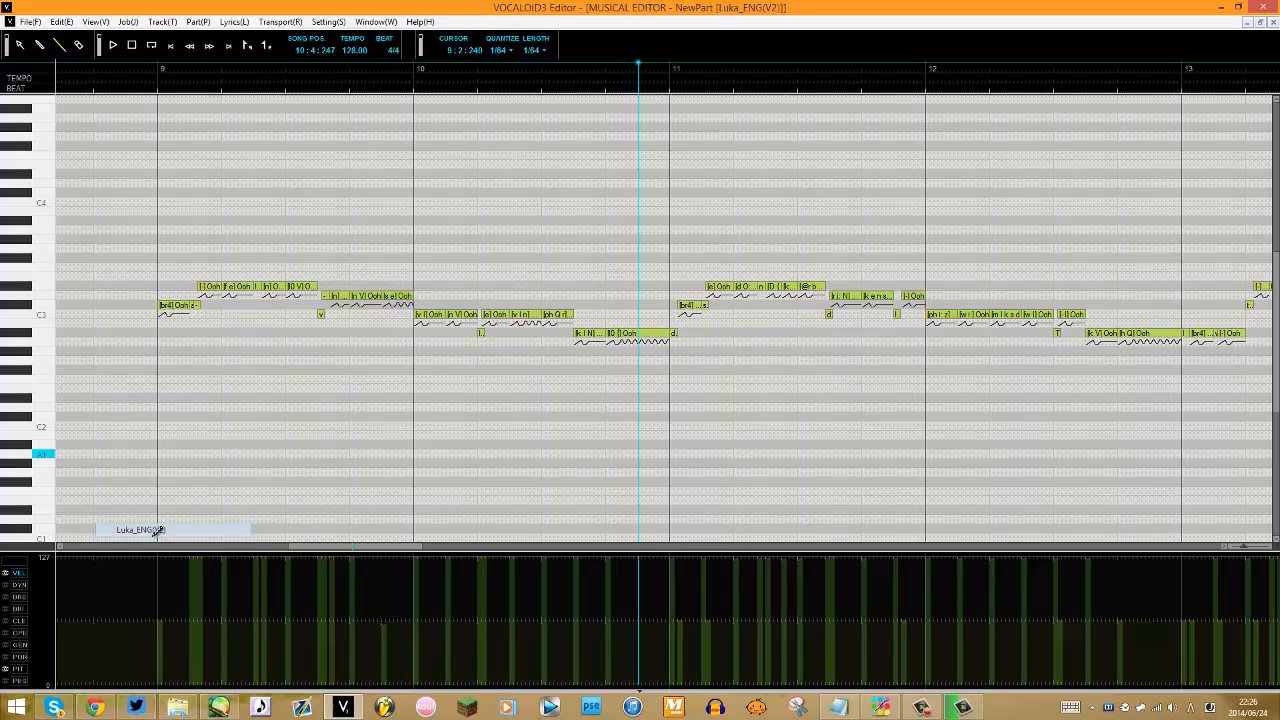
left_click(140, 72)
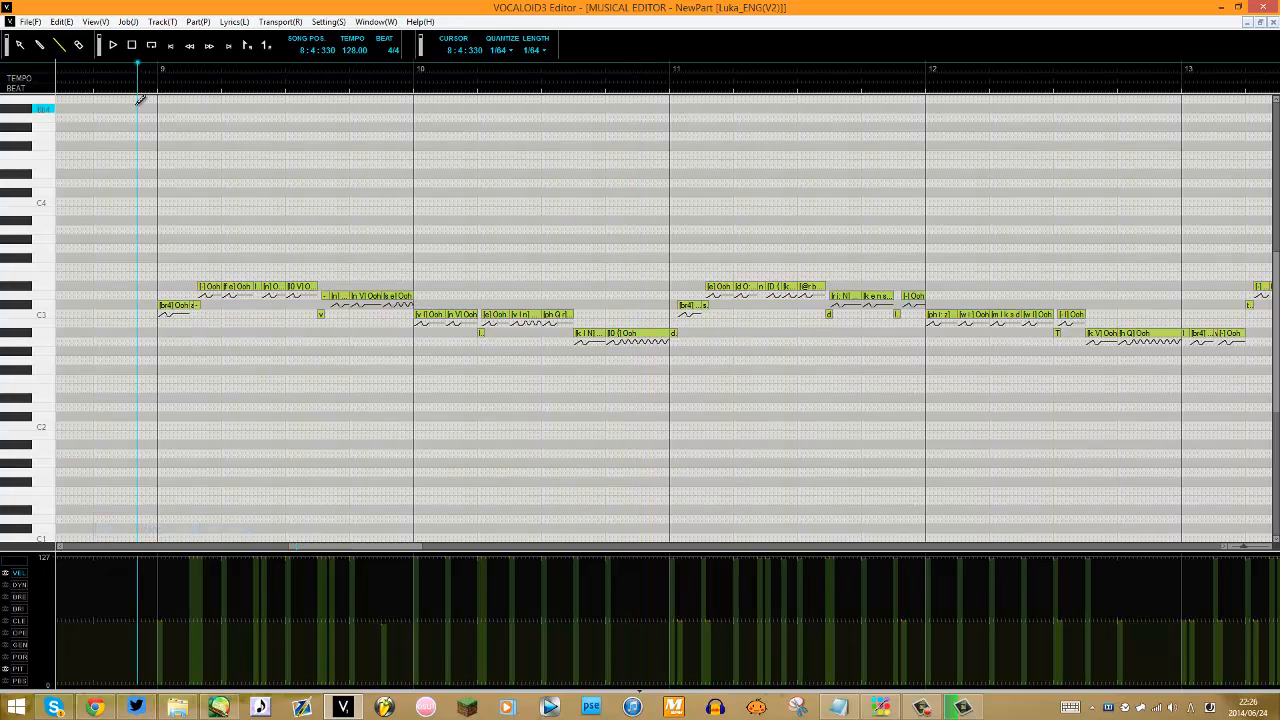
key("space")
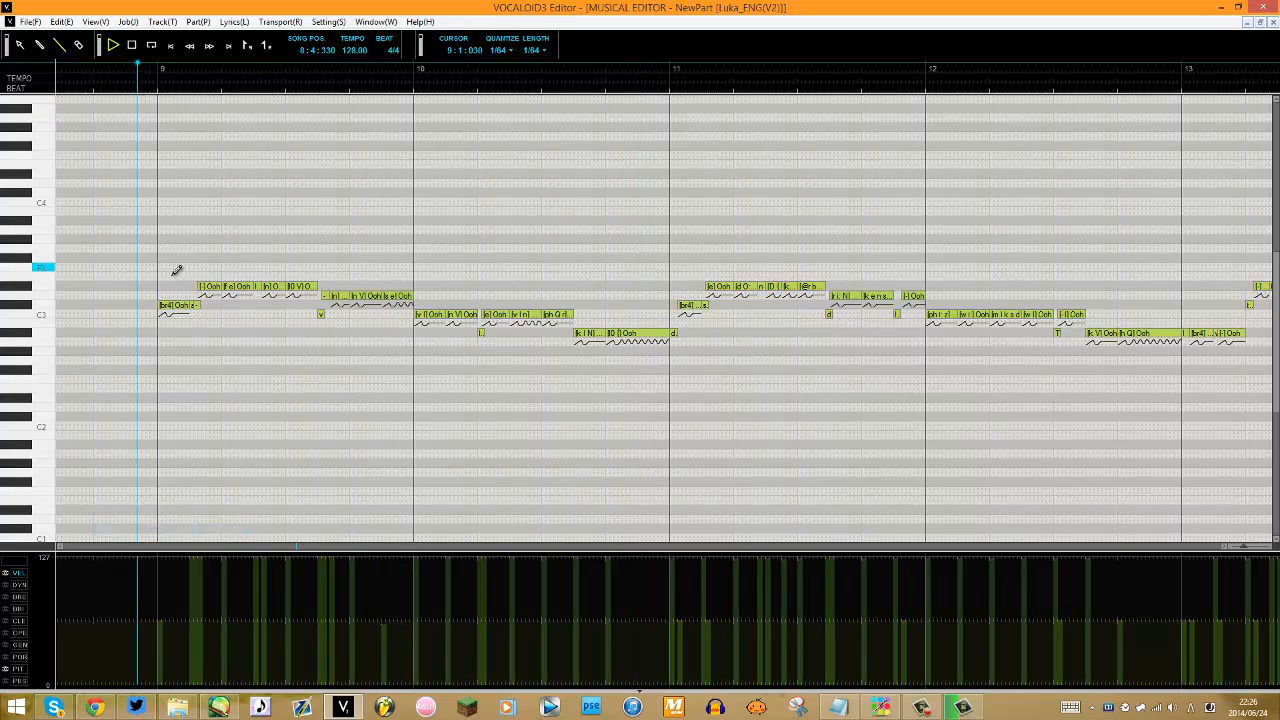
Change the part's singer to Sonika(V2), play the phrase from just before measure 9, and stop early in measure 11.
right_click(209, 340)
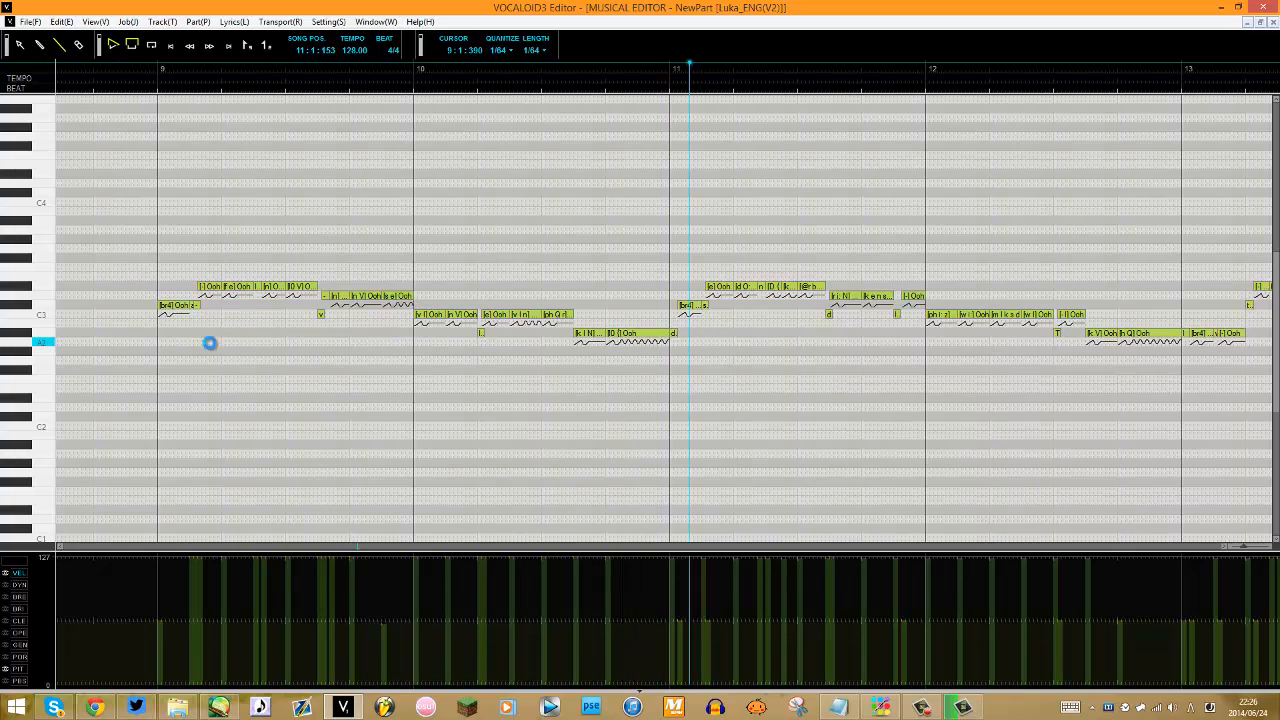
mouse_move(257, 568)
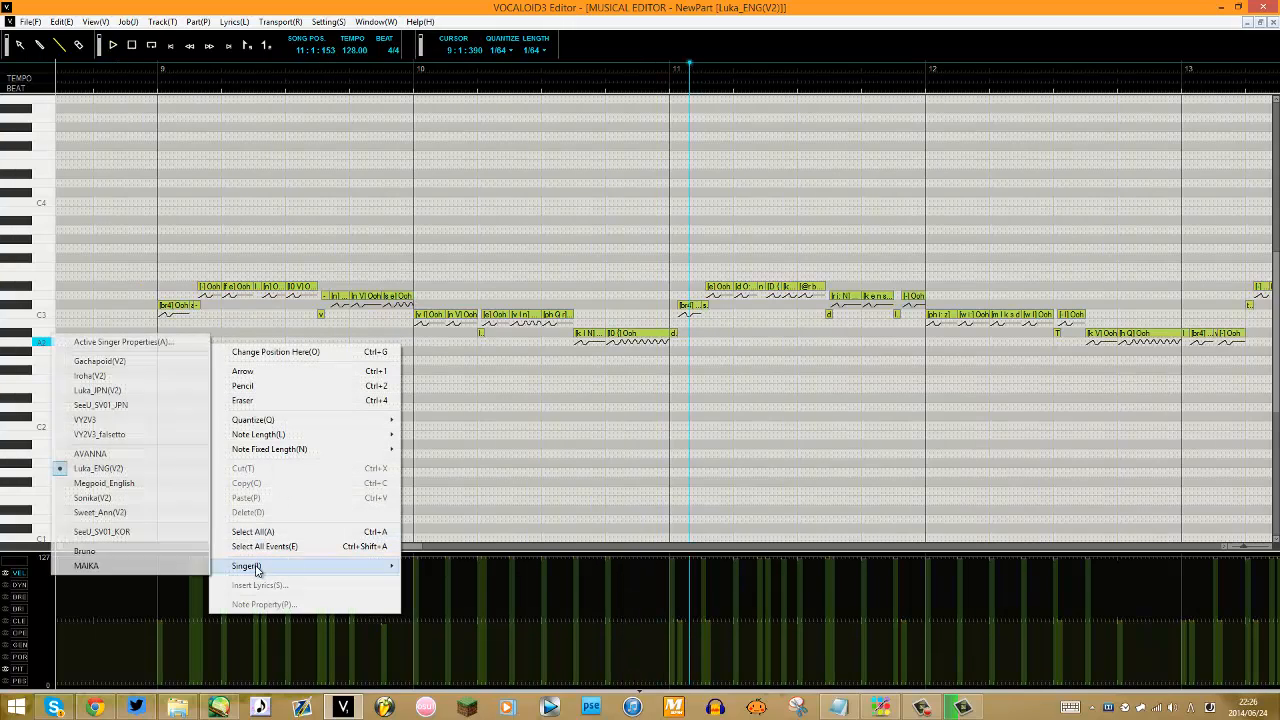
left_click(139, 497)
left_click(132, 90)
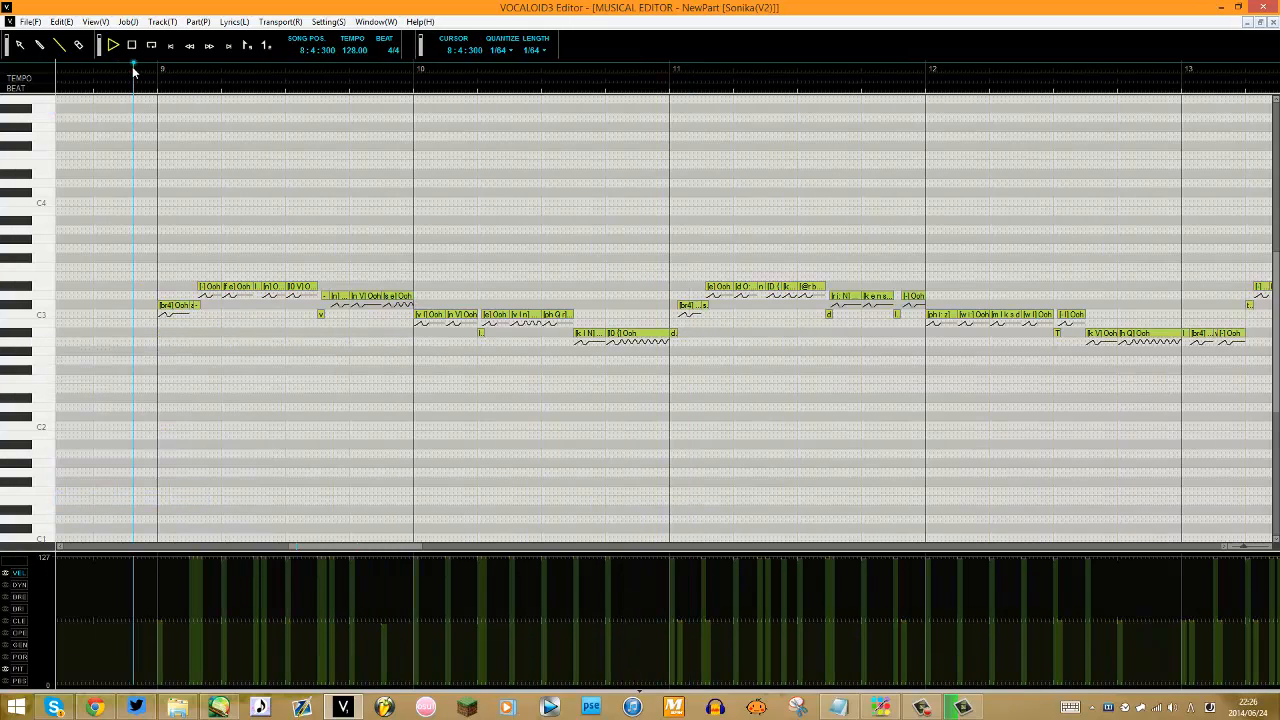
key("space")
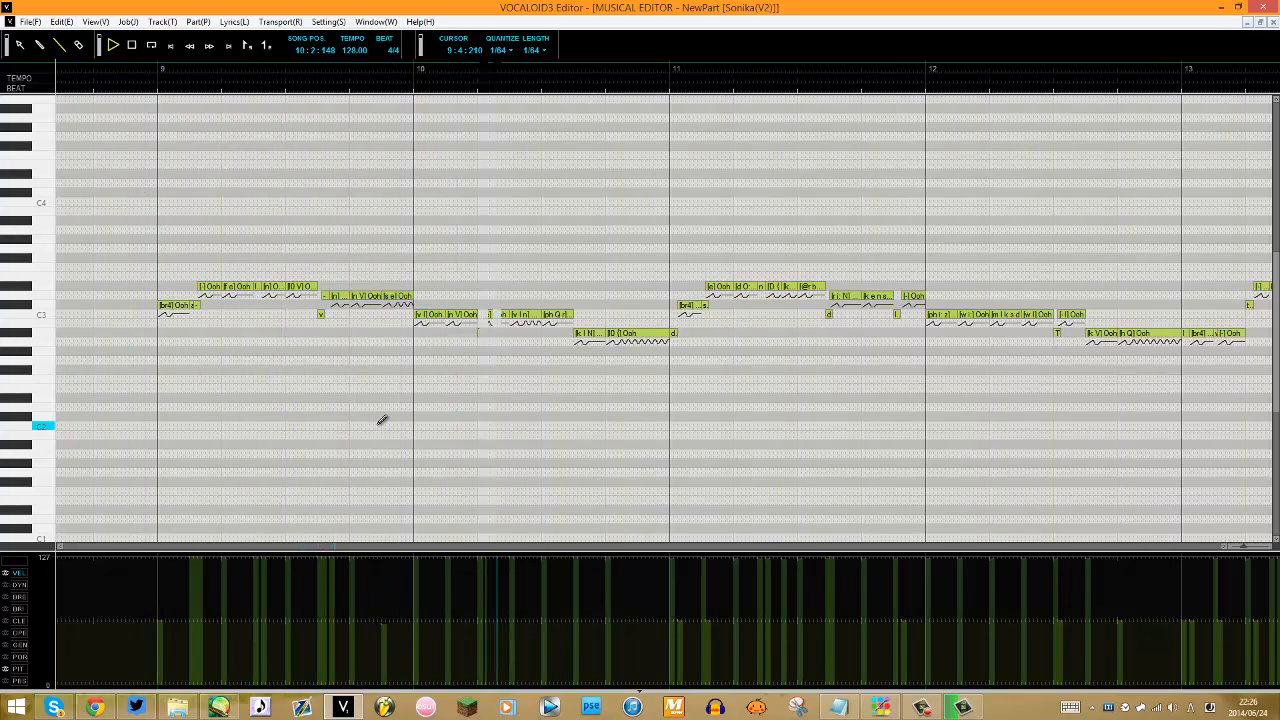
key("space")
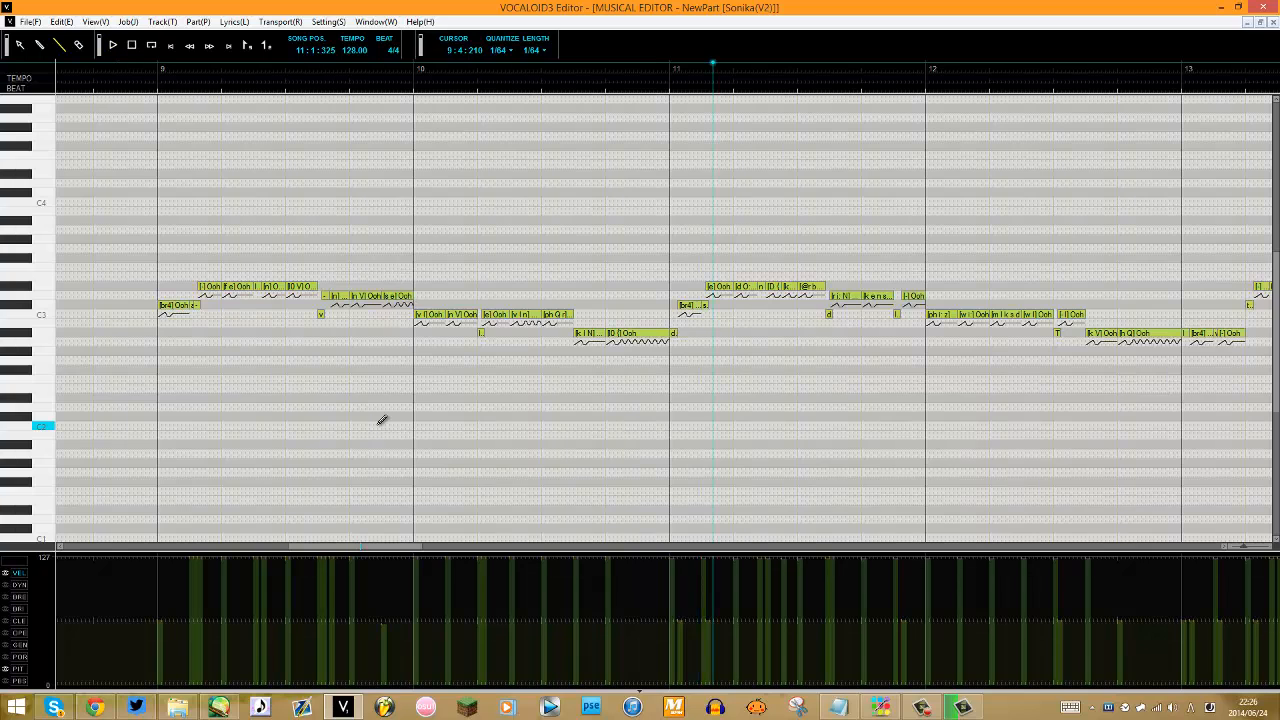
Change the part's singer to Sweet_Ann(V2), play the phrase from just before measure 9, and stop at the end of measure 10.
right_click(380, 420)
mouse_move(385, 376)
left_click(268, 547)
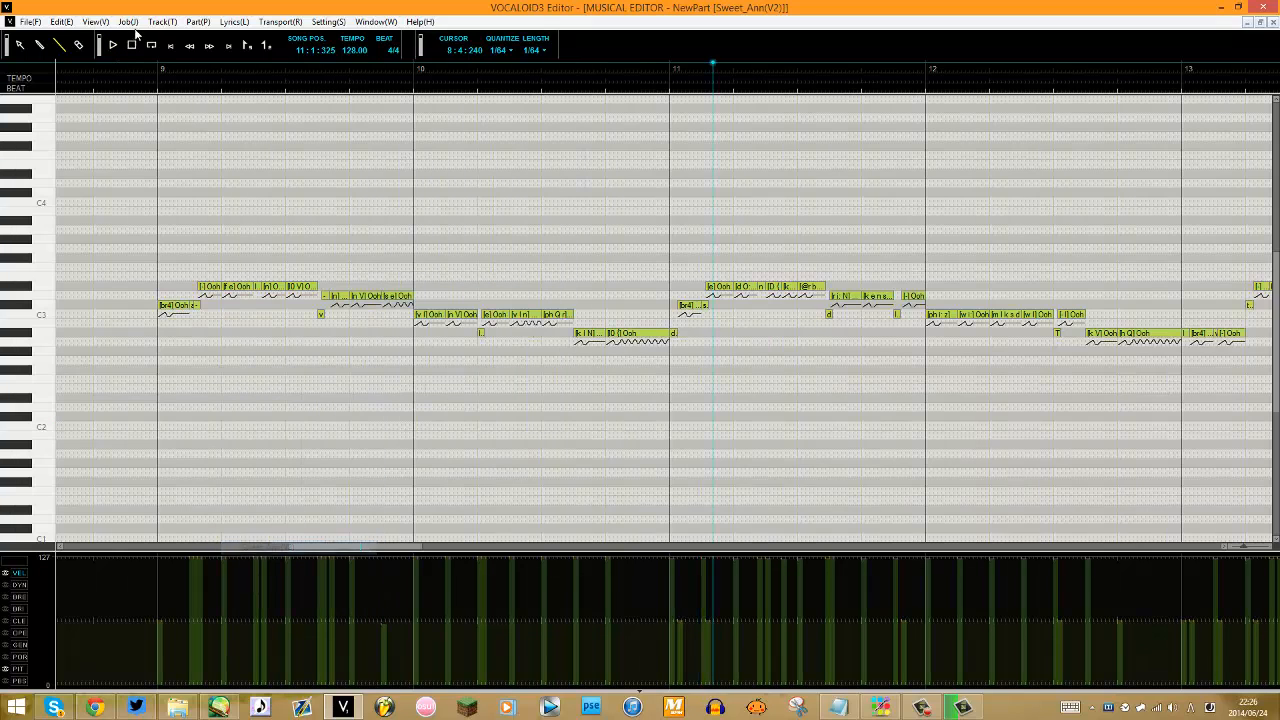
left_click(153, 64)
key("space")
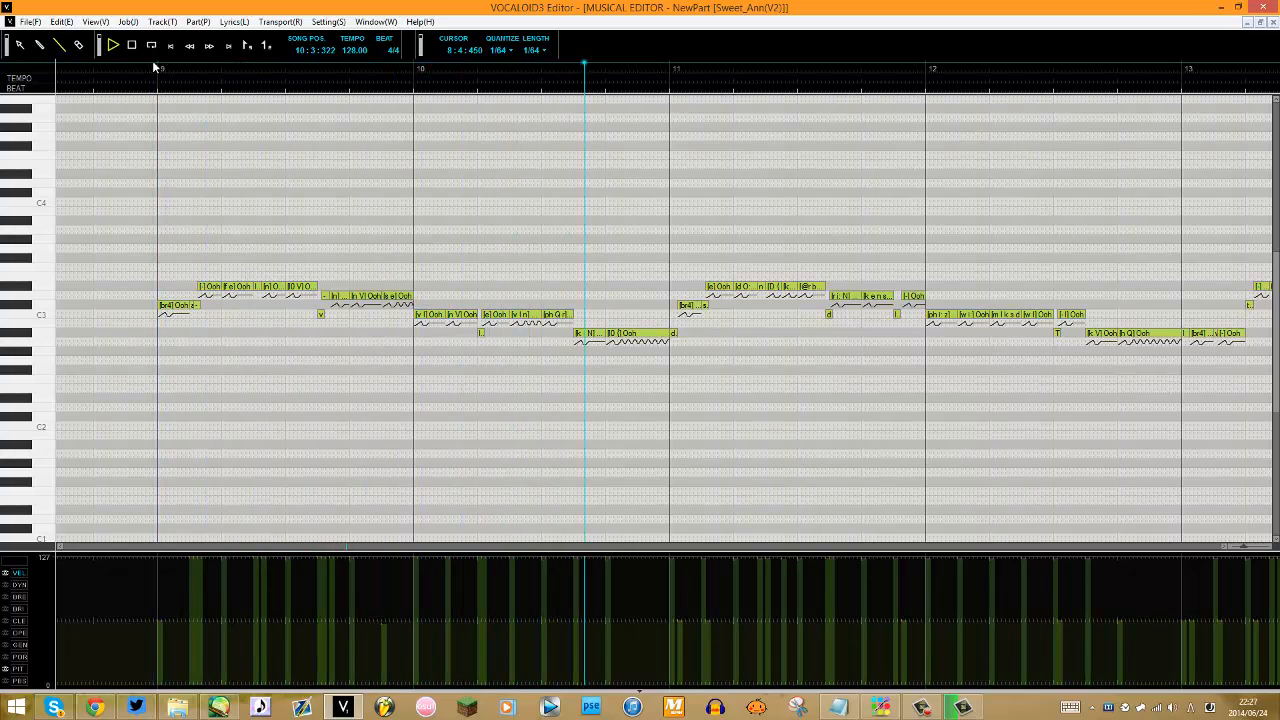
key("space")
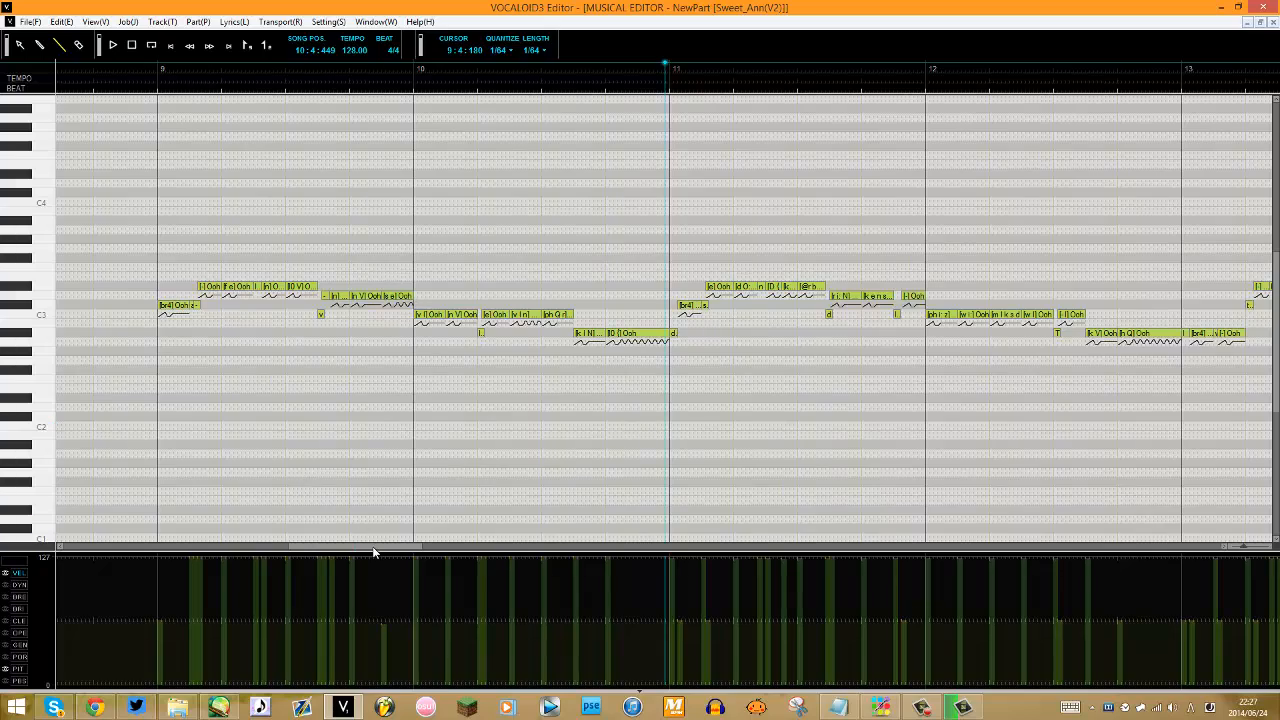
left_click_drag(373, 549, 483, 477)
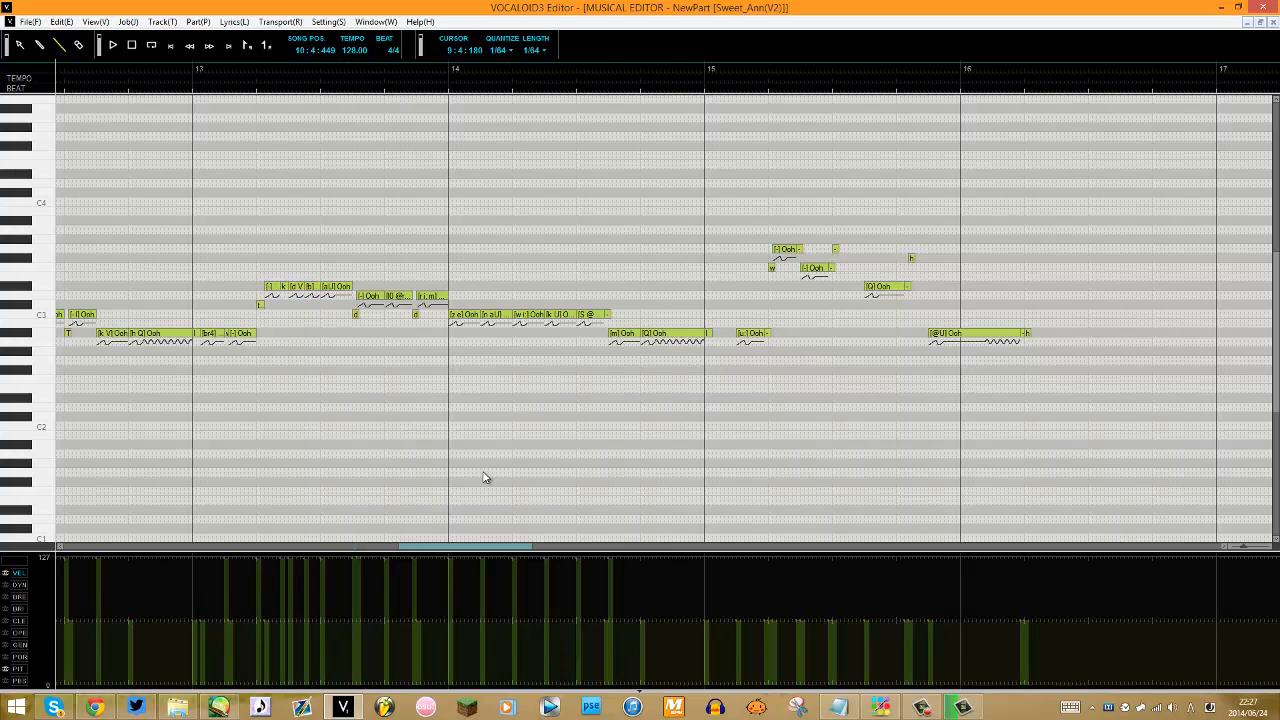
Open the recent project Main.vsqx in place of the current one and show the beginning of its Voice A part.
left_click_drag(483, 477, 349, 545)
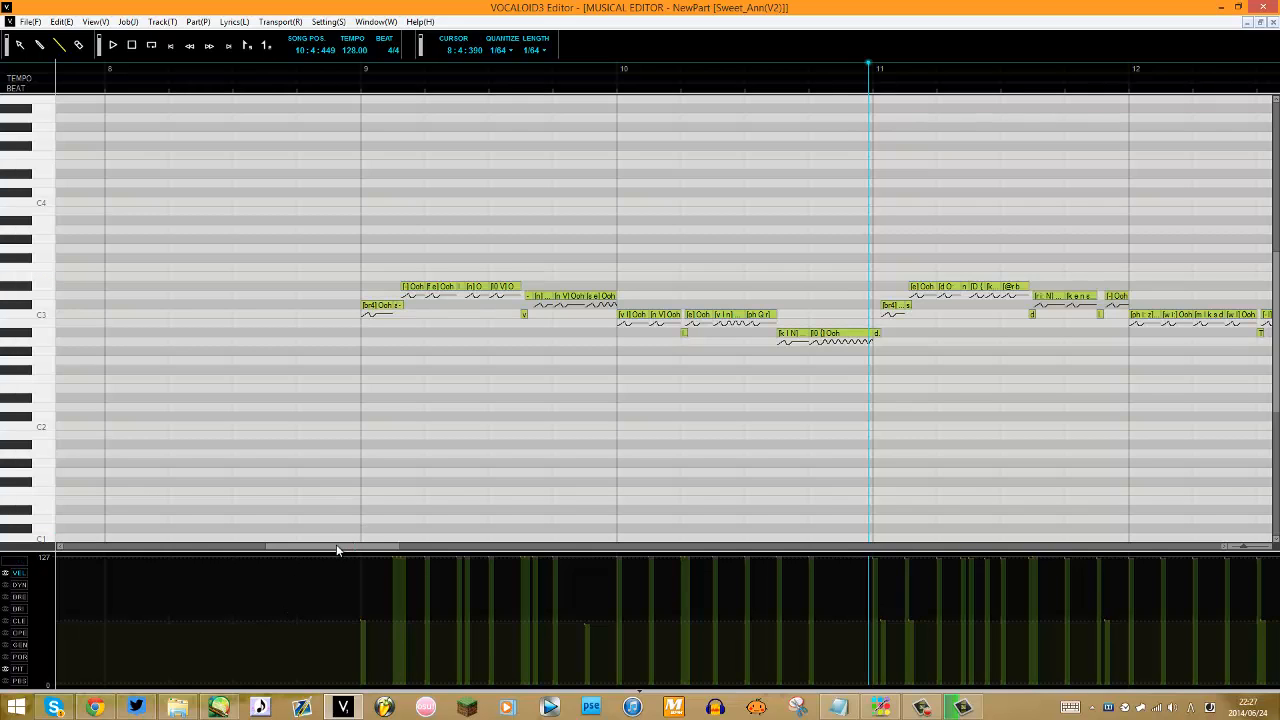
mouse_move(337, 550)
left_mouse_down()
mouse_move(429, 550)
mouse_move(309, 566)
mouse_move(344, 566)
left_mouse_up()
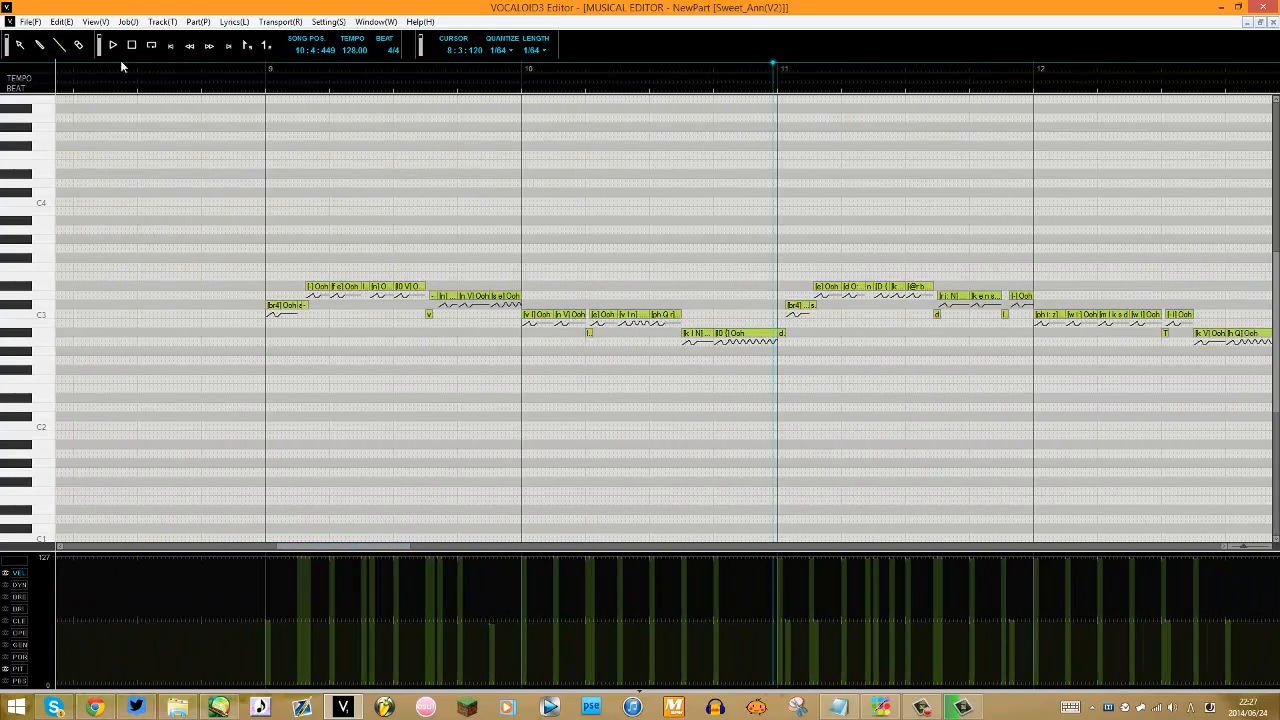
left_click(31, 21)
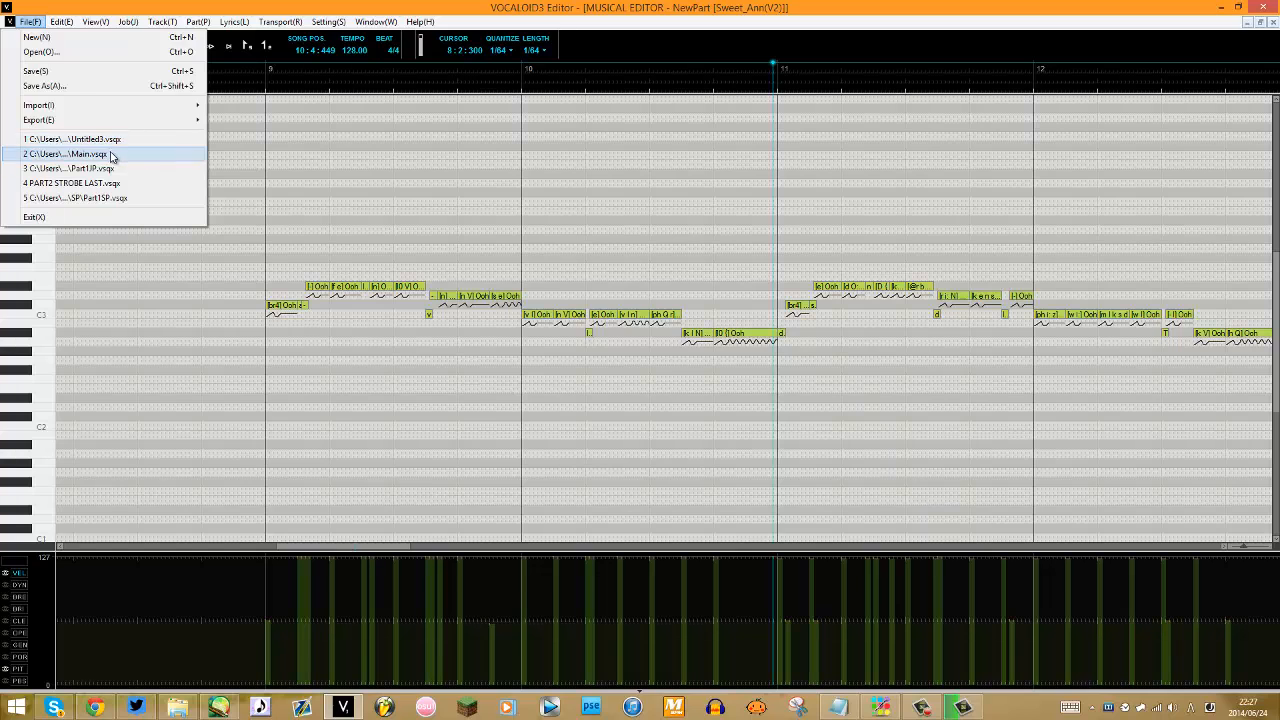
left_click(111, 156)
left_click(652, 383)
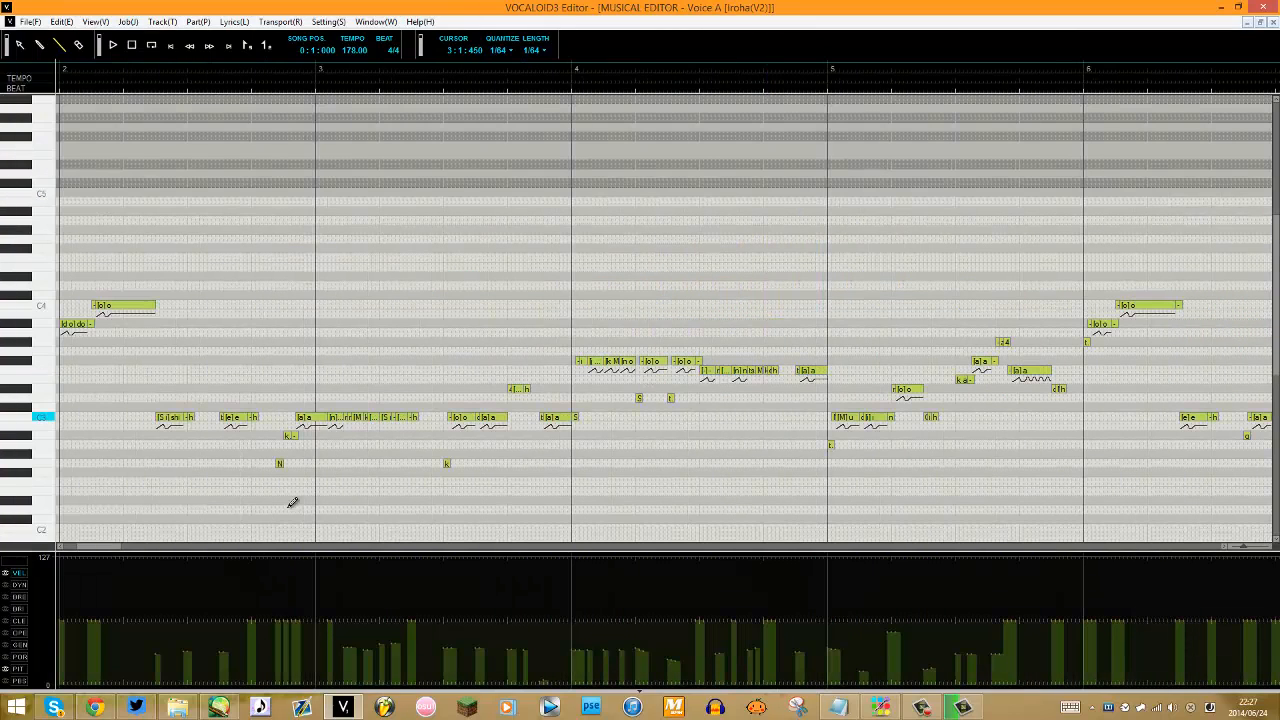
left_click_drag(111, 550, 106, 549)
left_click(124, 22)
left_click(120, 96)
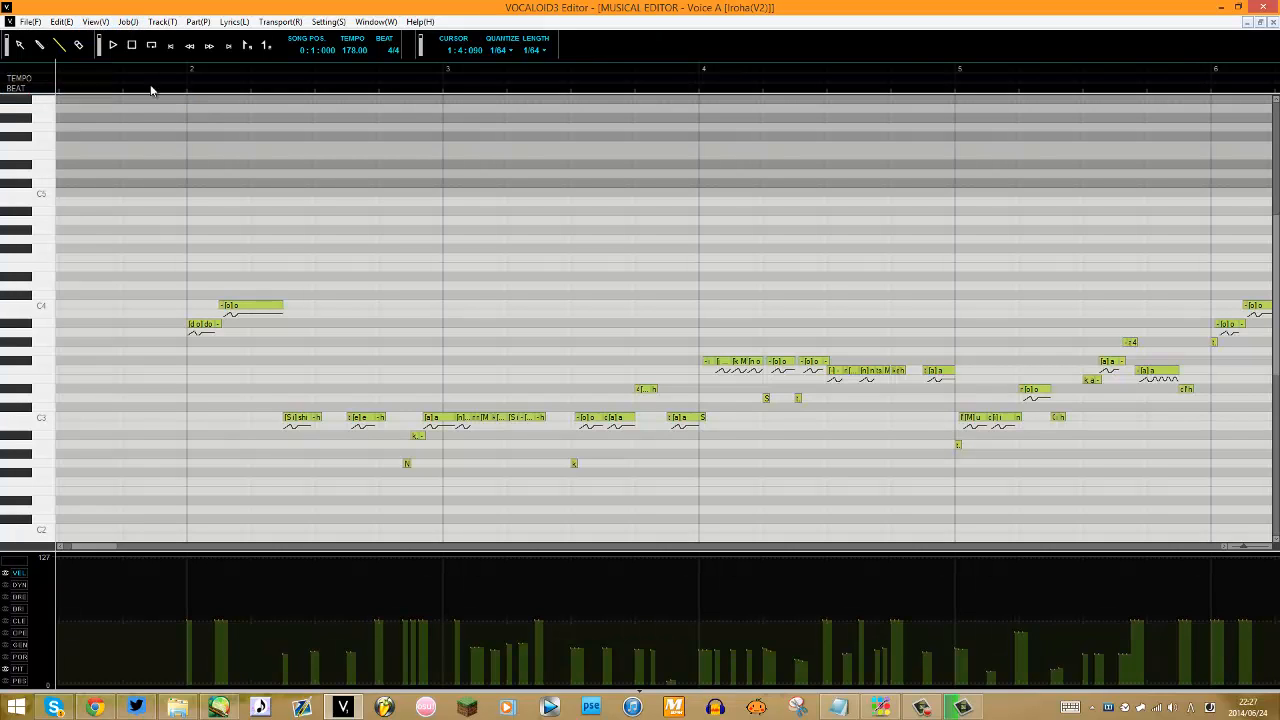
left_click(781, 468)
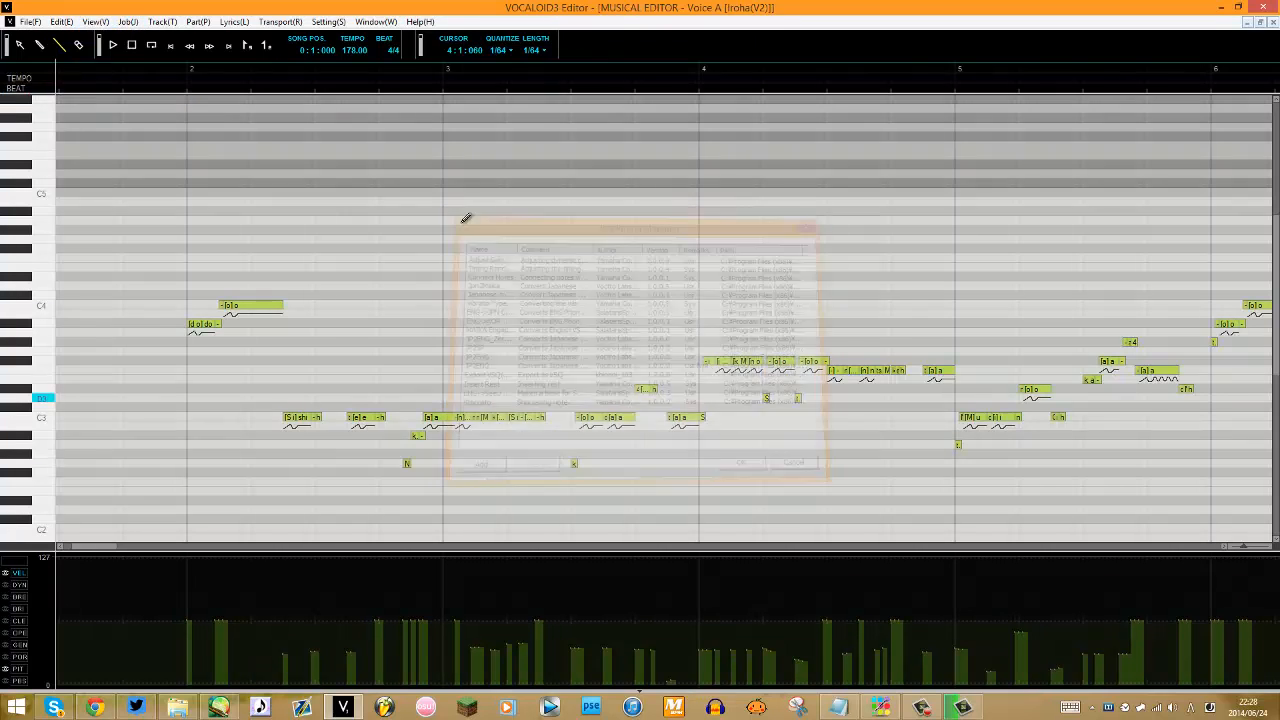
Run the JP2SP job plugin on the Voice A part to convert its Japanese phonemes to Spanish.
left_click(127, 21)
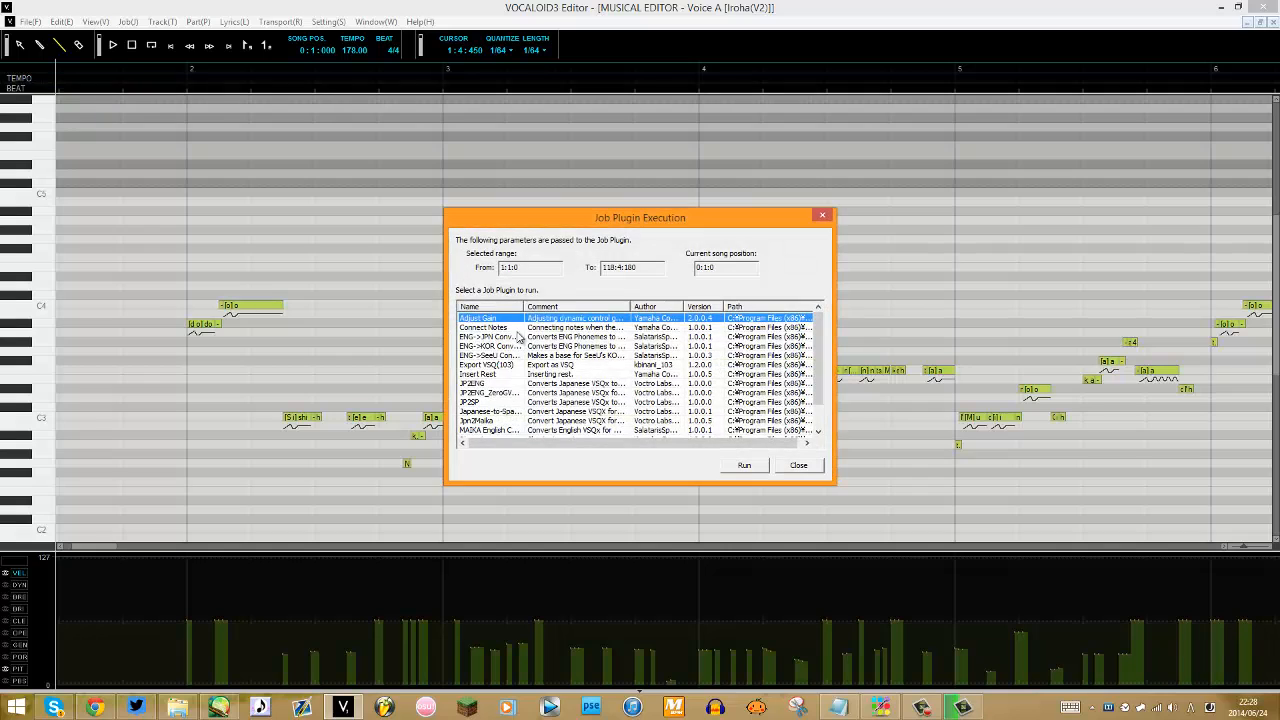
scroll(530, 367, "down", 1)
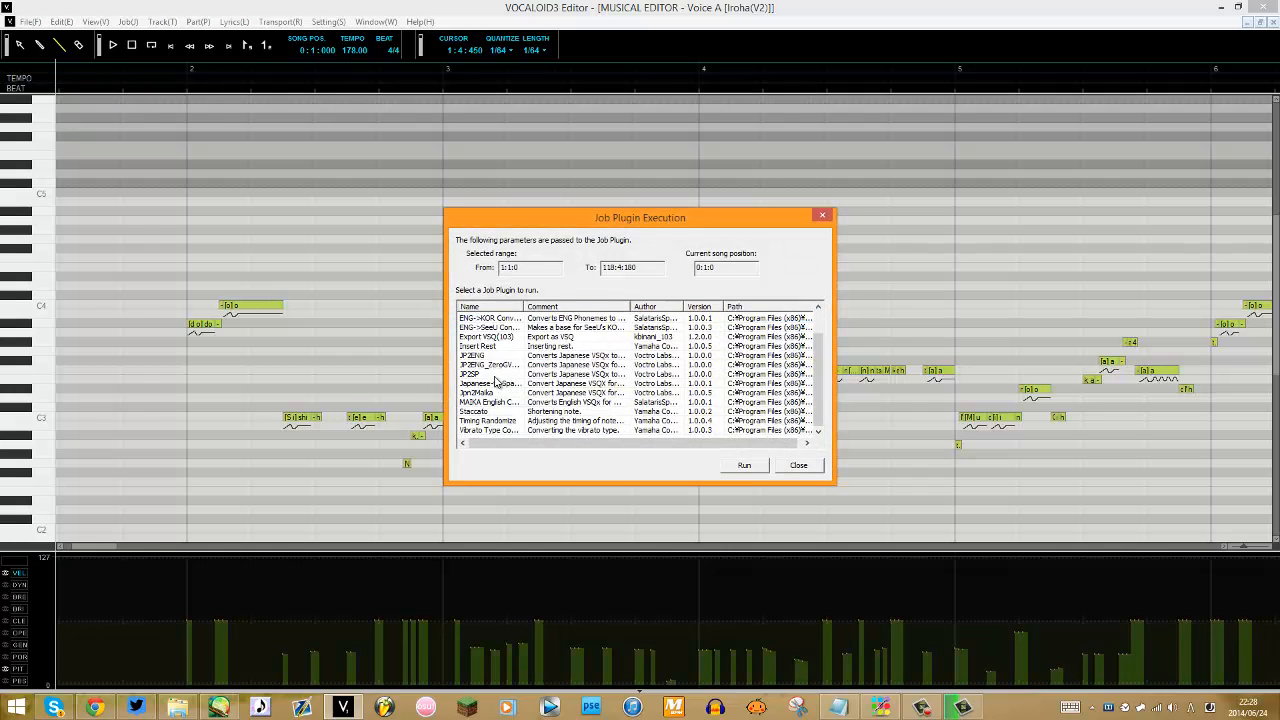
left_click(485, 376)
left_click(744, 465)
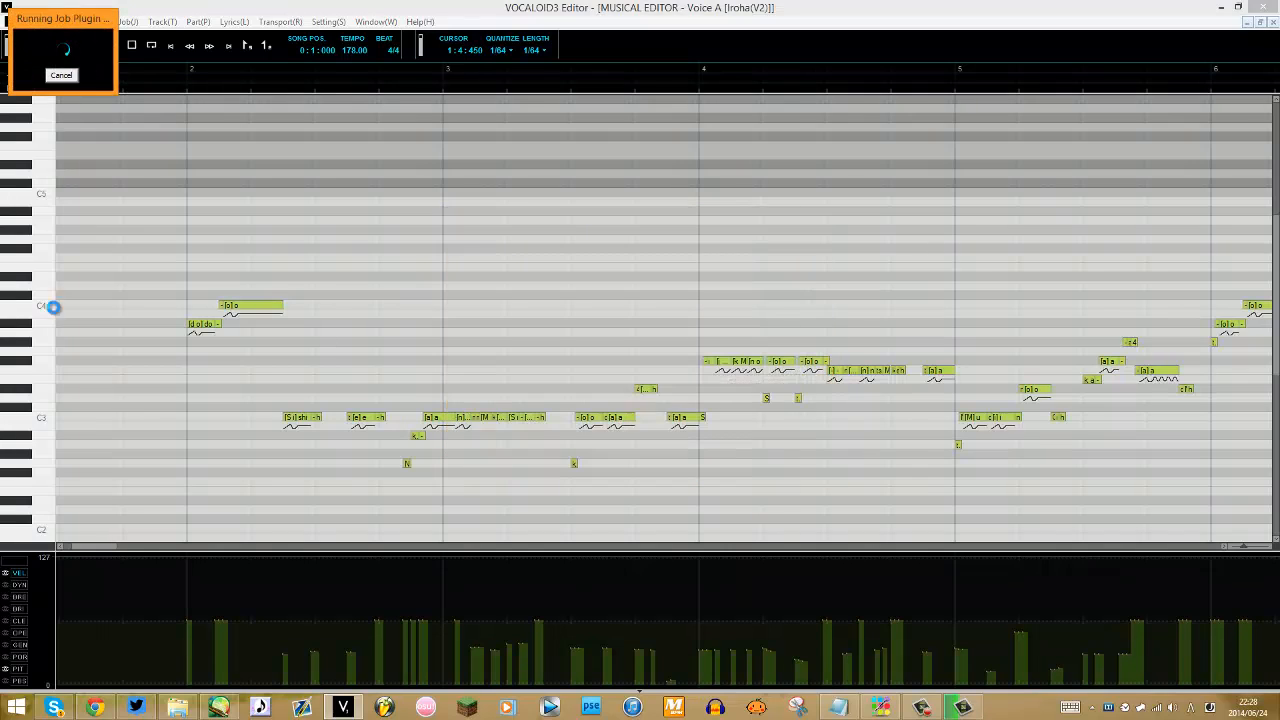
Change the Voice A part's singer to Bruno and play the phrase from late in measure 1 into measure 4.
right_click(128, 304)
mouse_move(226, 524)
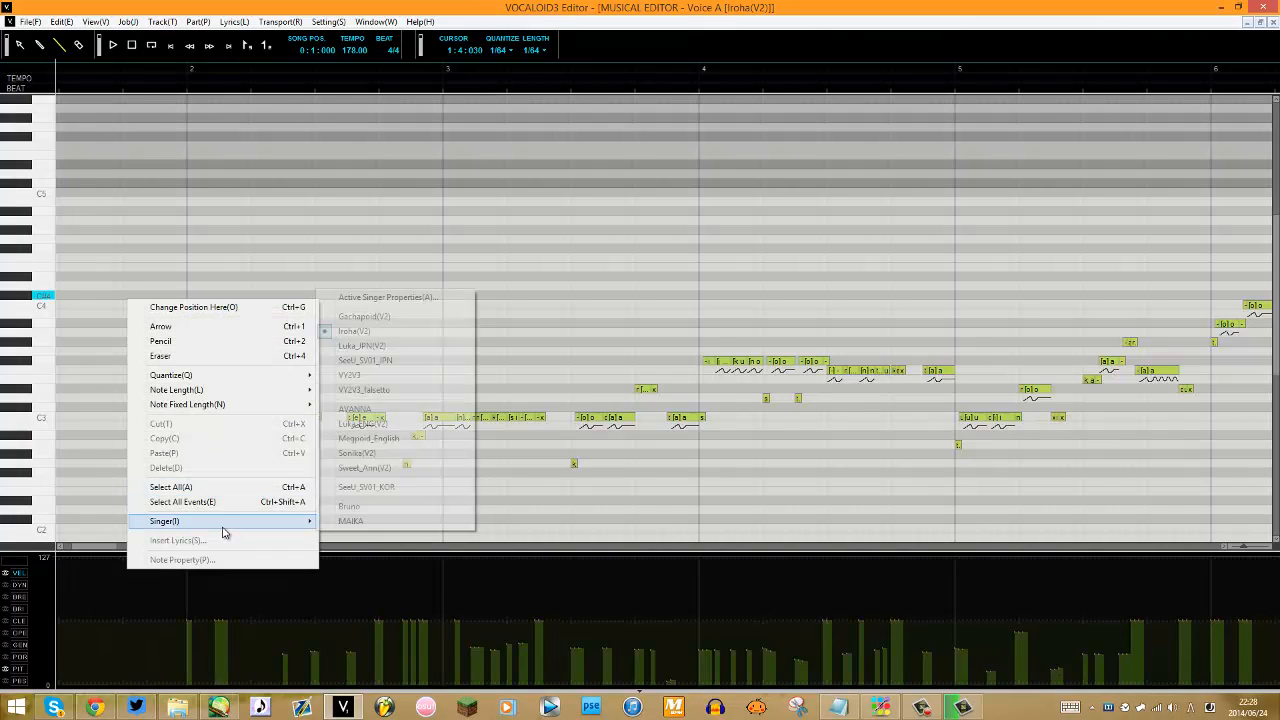
left_click(349, 506)
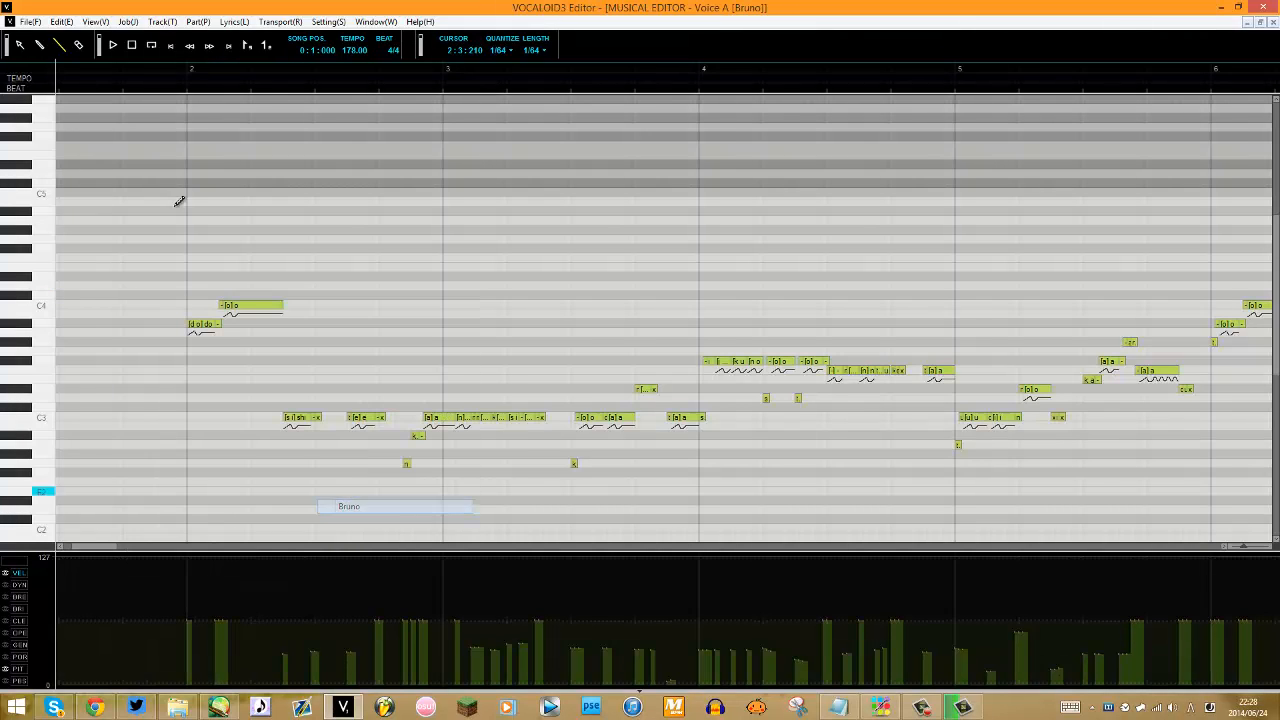
left_click(152, 74)
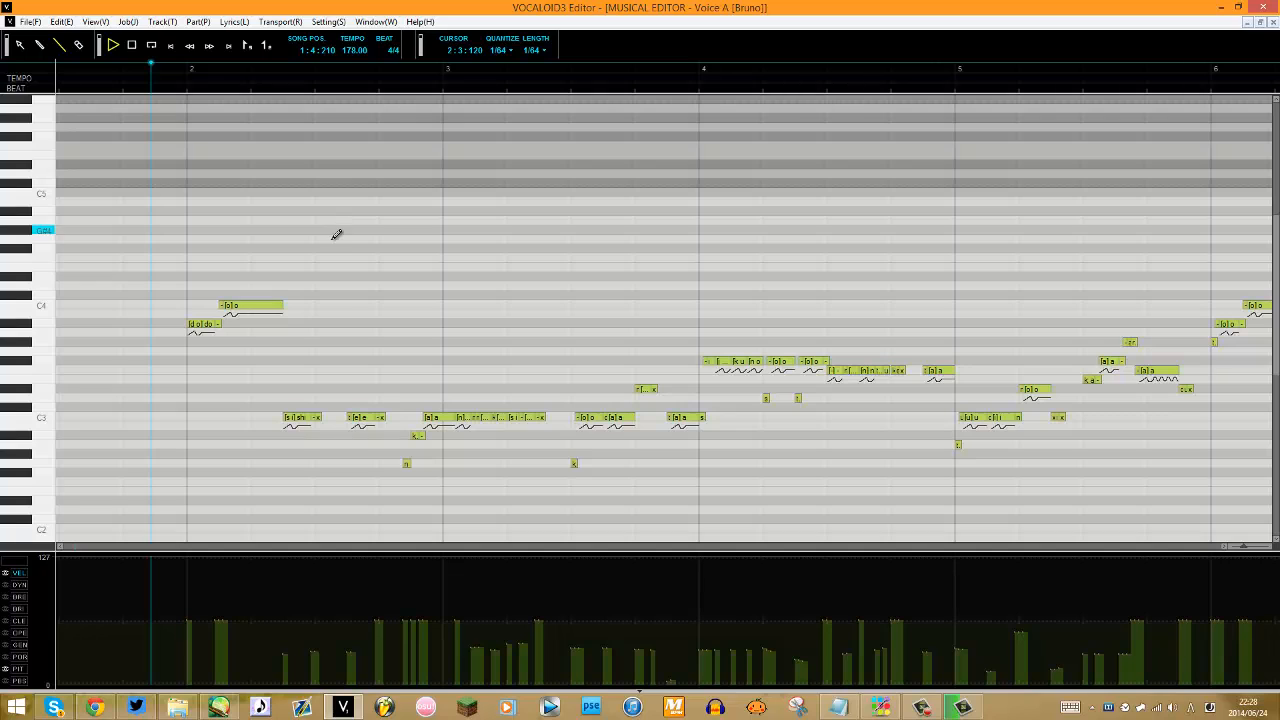
key("space")
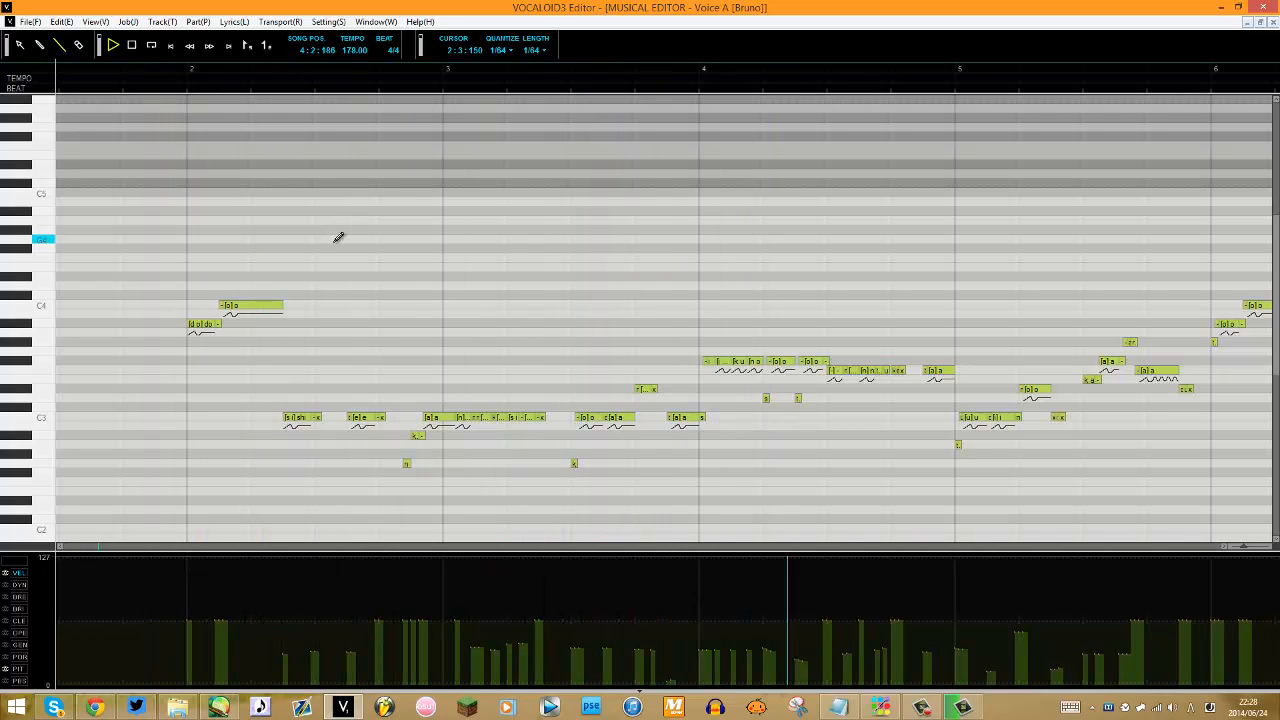
Undo the change of singer to Bruno and the JP2SP phoneme conversion.
right_click(127, 277)
left_click(128, 121)
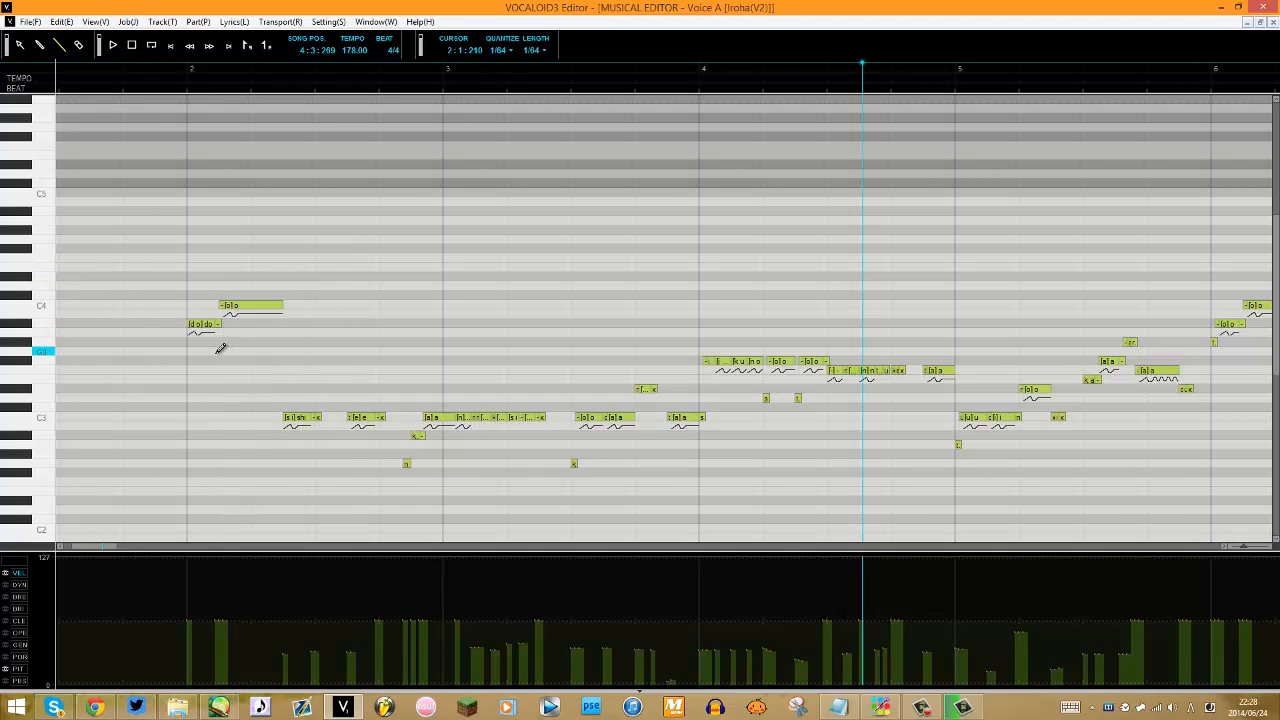
Run the JP2ENG_ZeroG job plugin on the Voice A part to convert its Japanese phonemes to English.
left_click(125, 22)
left_click(90, 97)
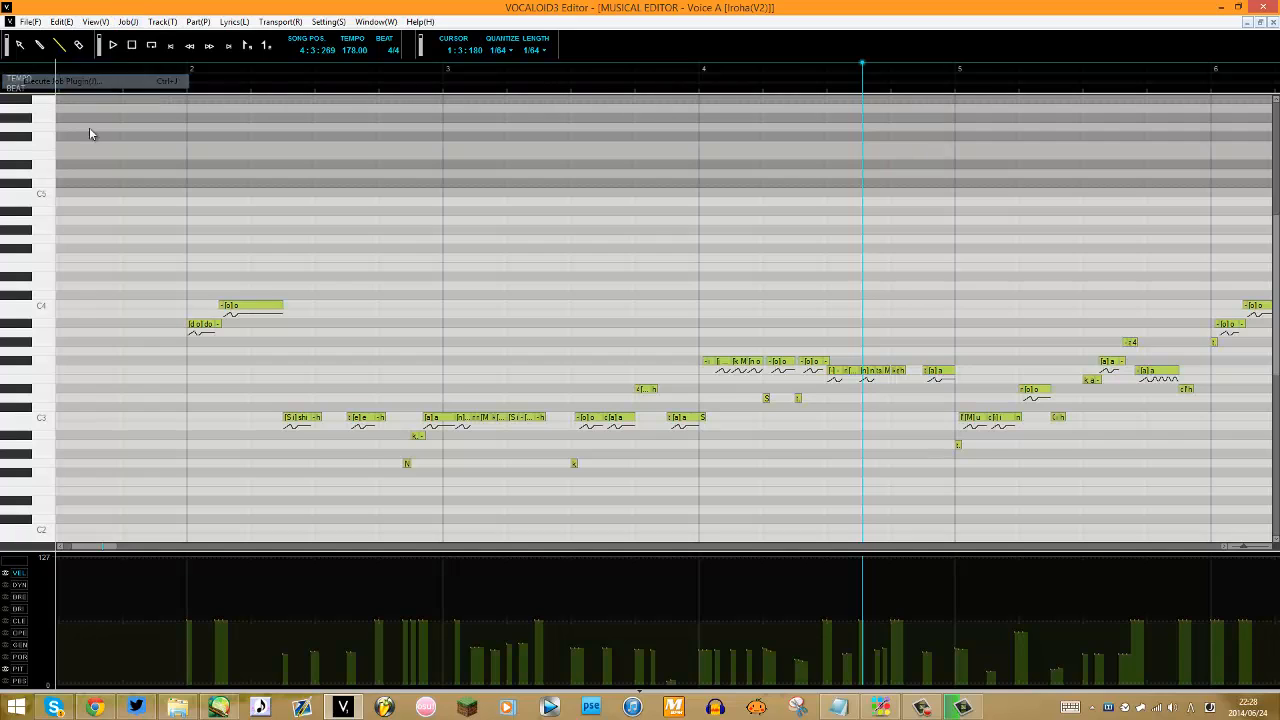
left_click(532, 393)
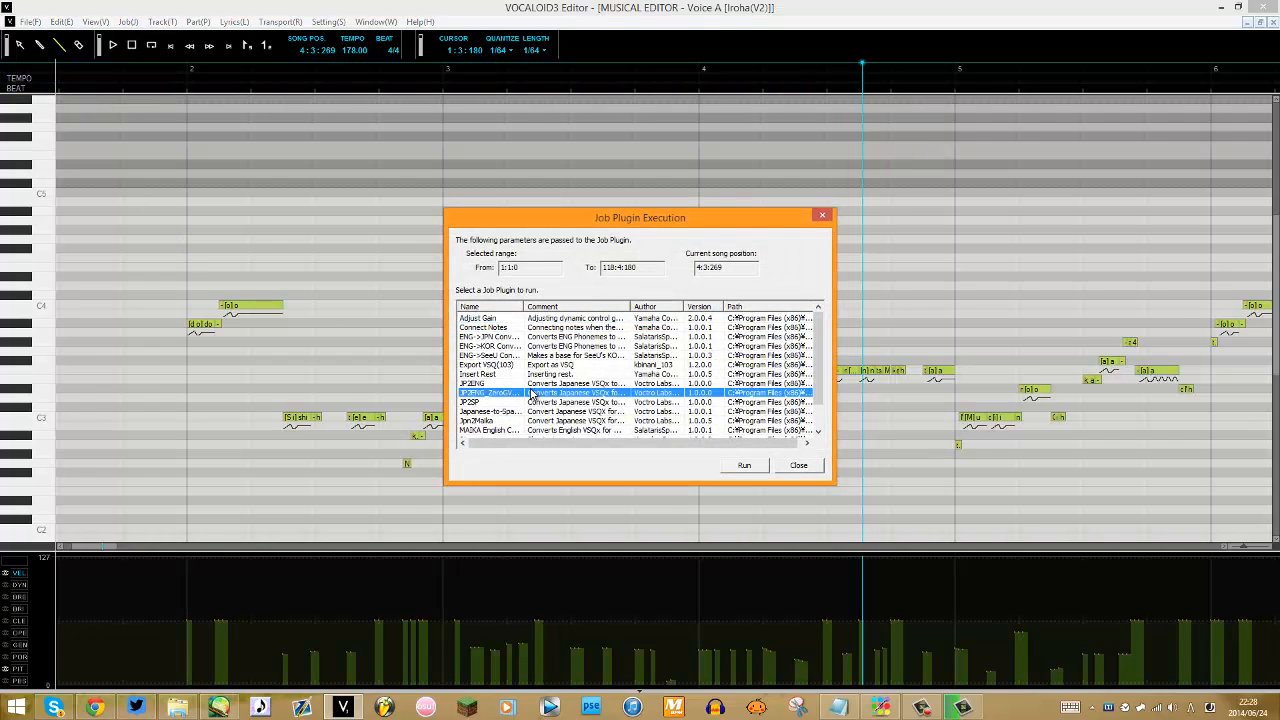
left_click(742, 465)
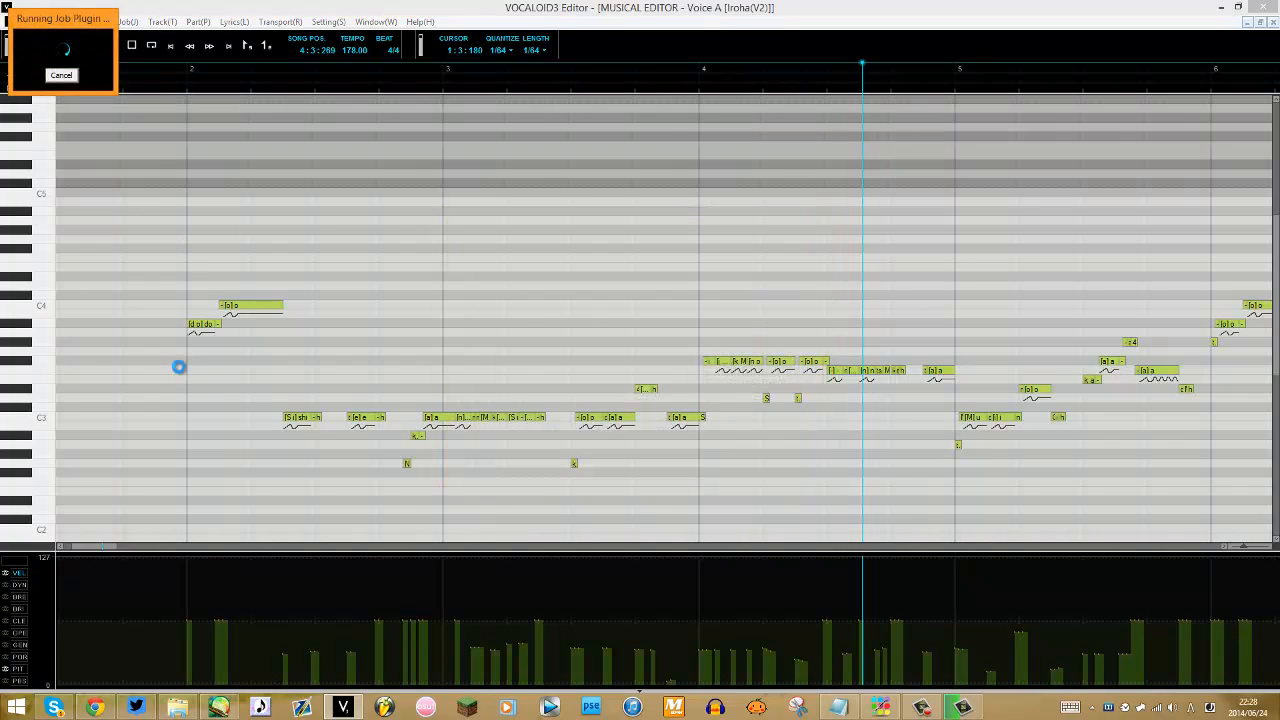
Change the Voice A part's singer to AVANNA and play the phrase from late in measure 1 to near the end of measure 5.
right_click(184, 389)
mouse_move(260, 612)
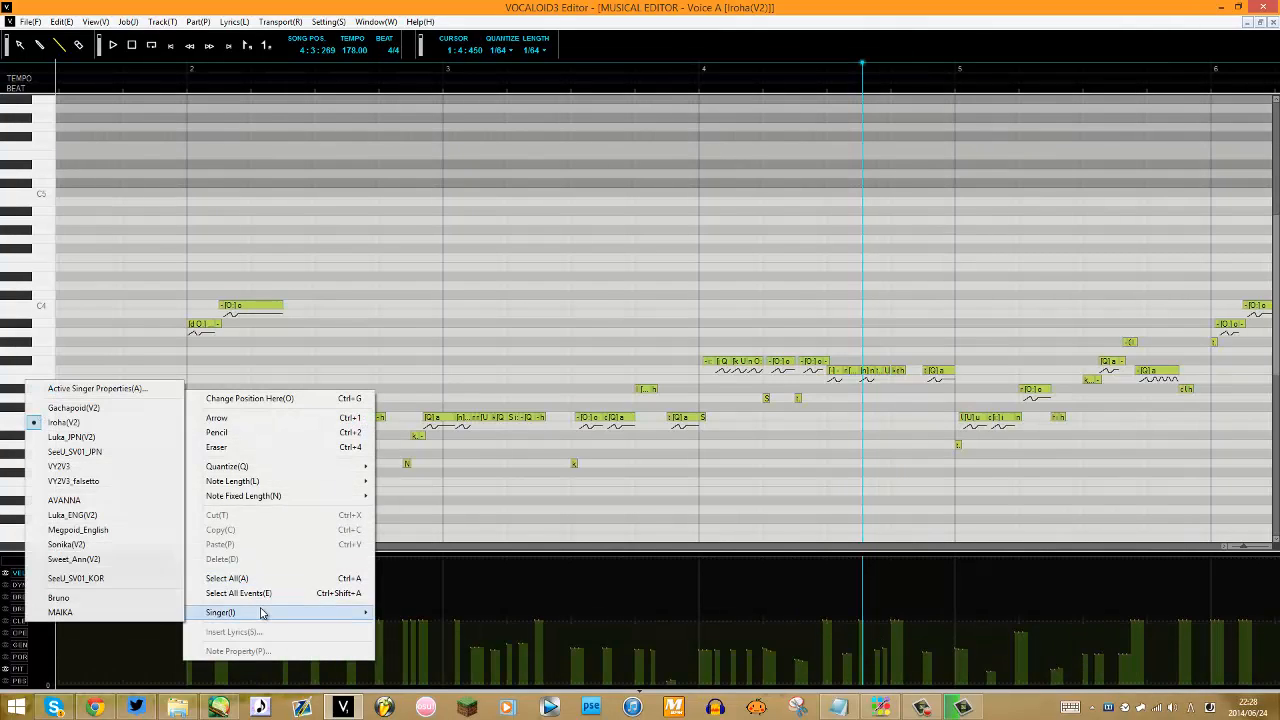
left_click(64, 500)
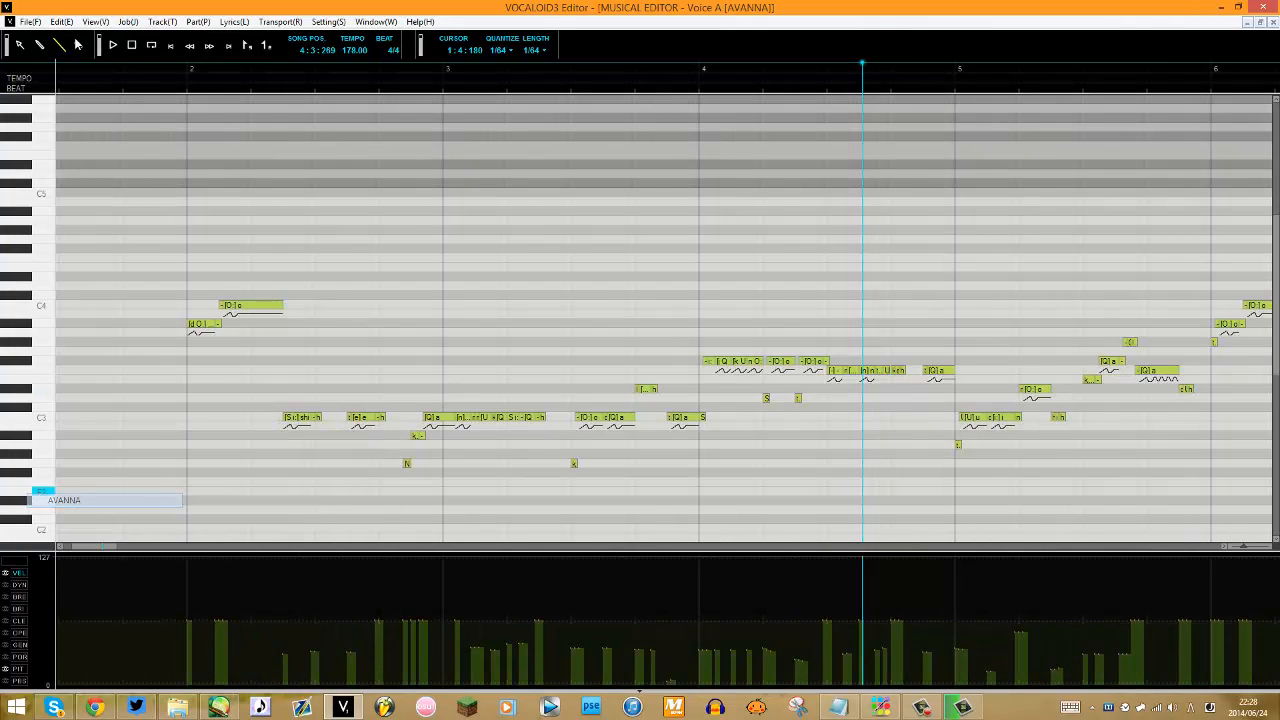
left_click(148, 72)
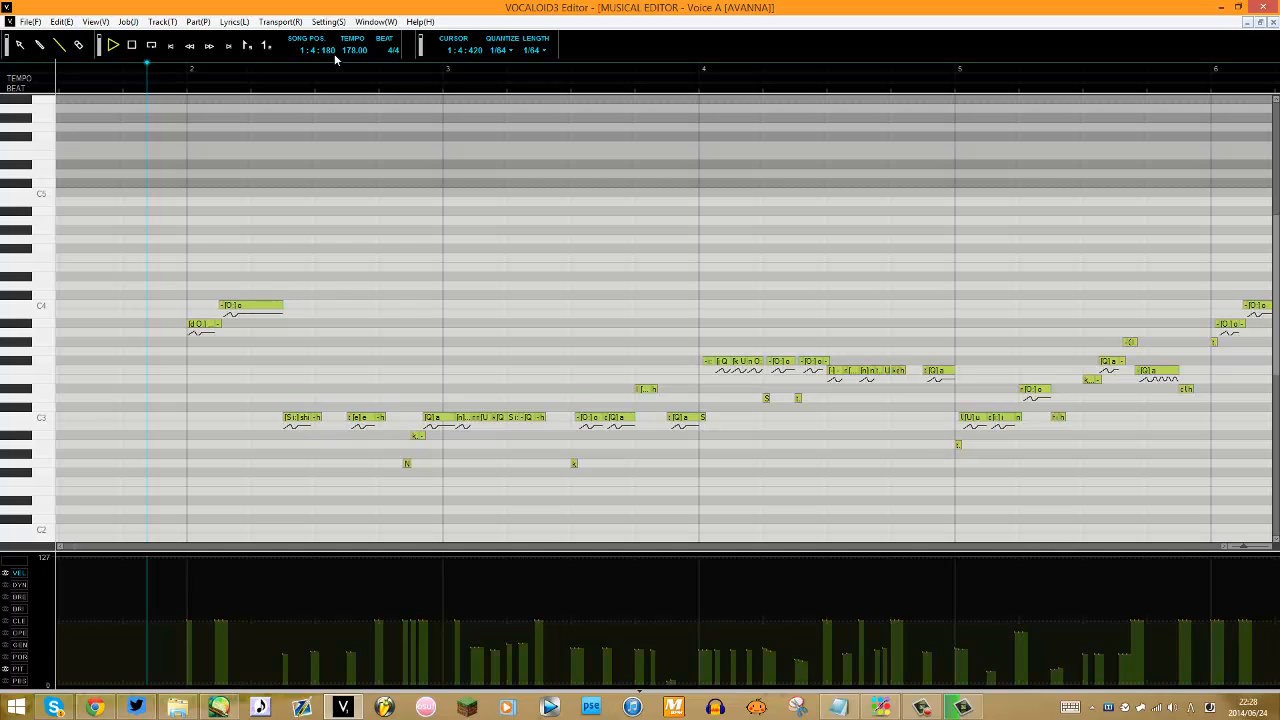
key("space")
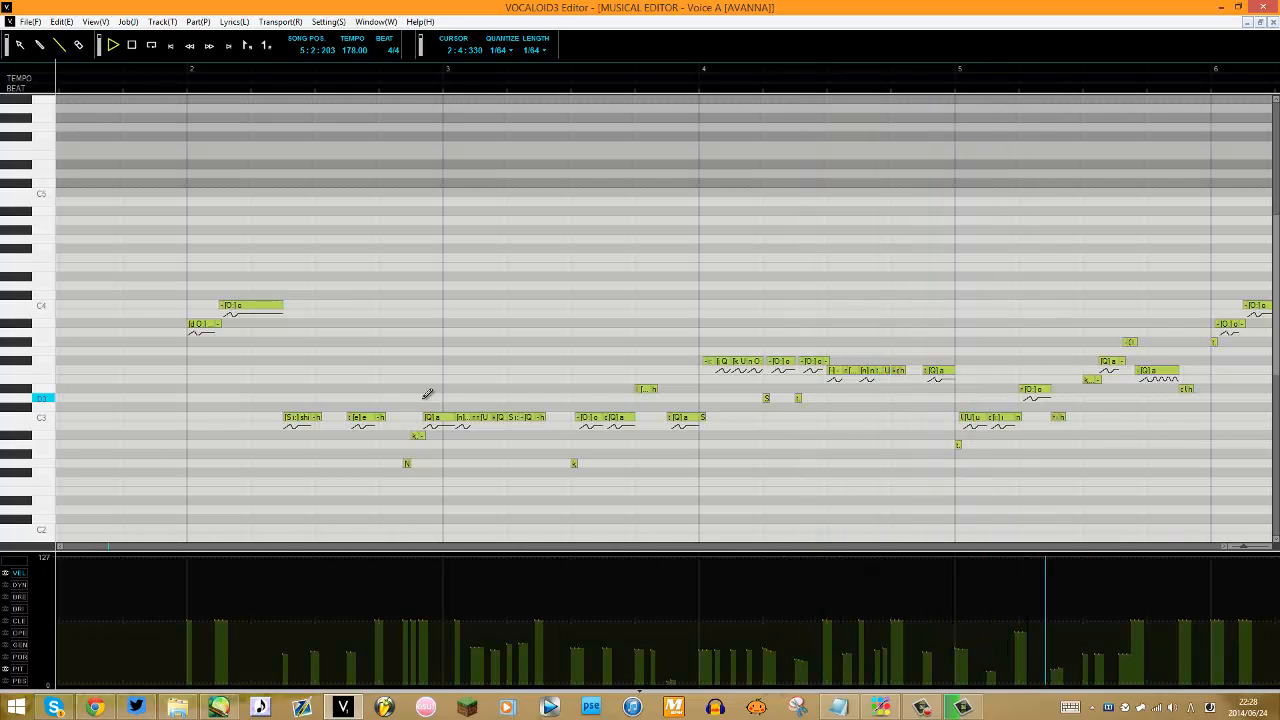
key("space")
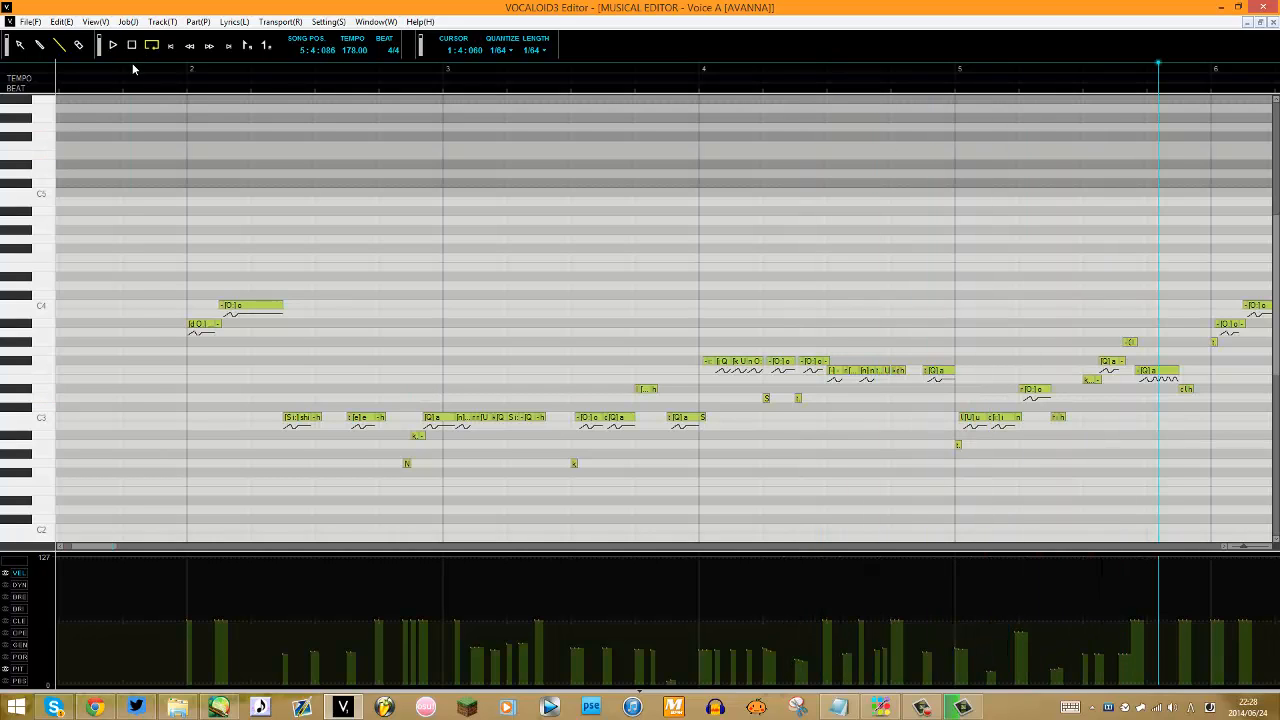
left_click(131, 68)
key("space")
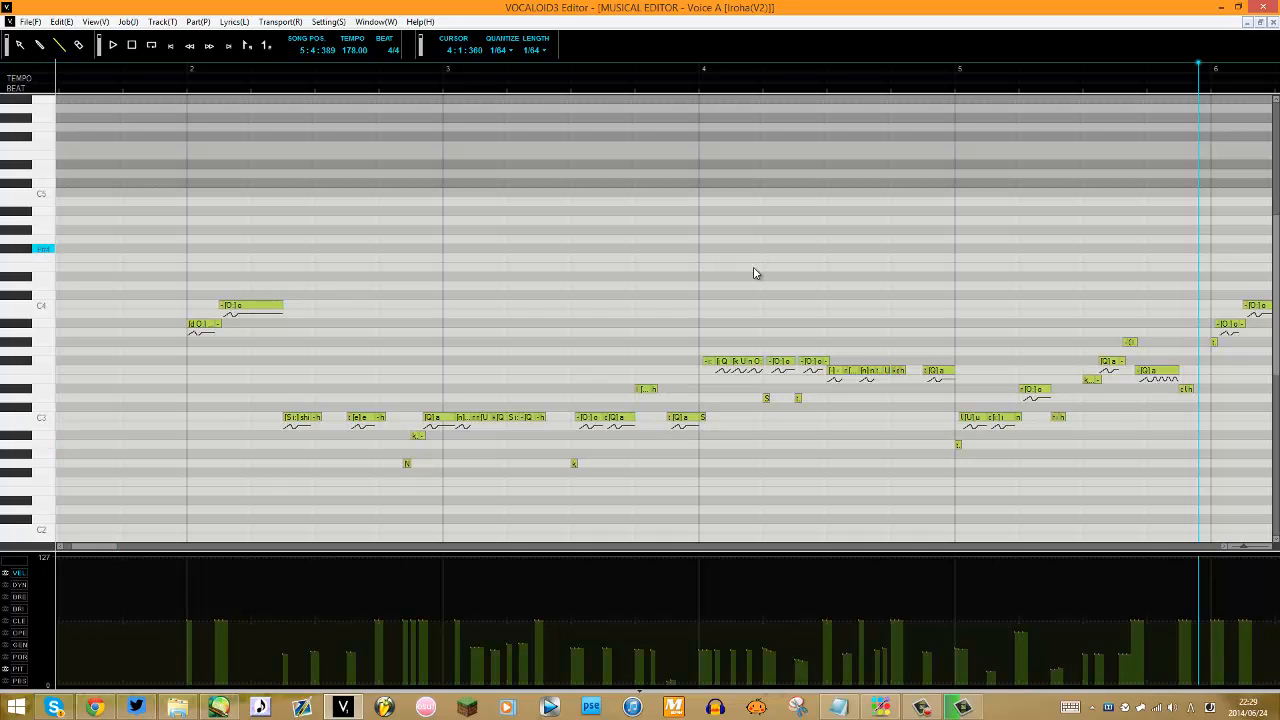
left_click(881, 707)
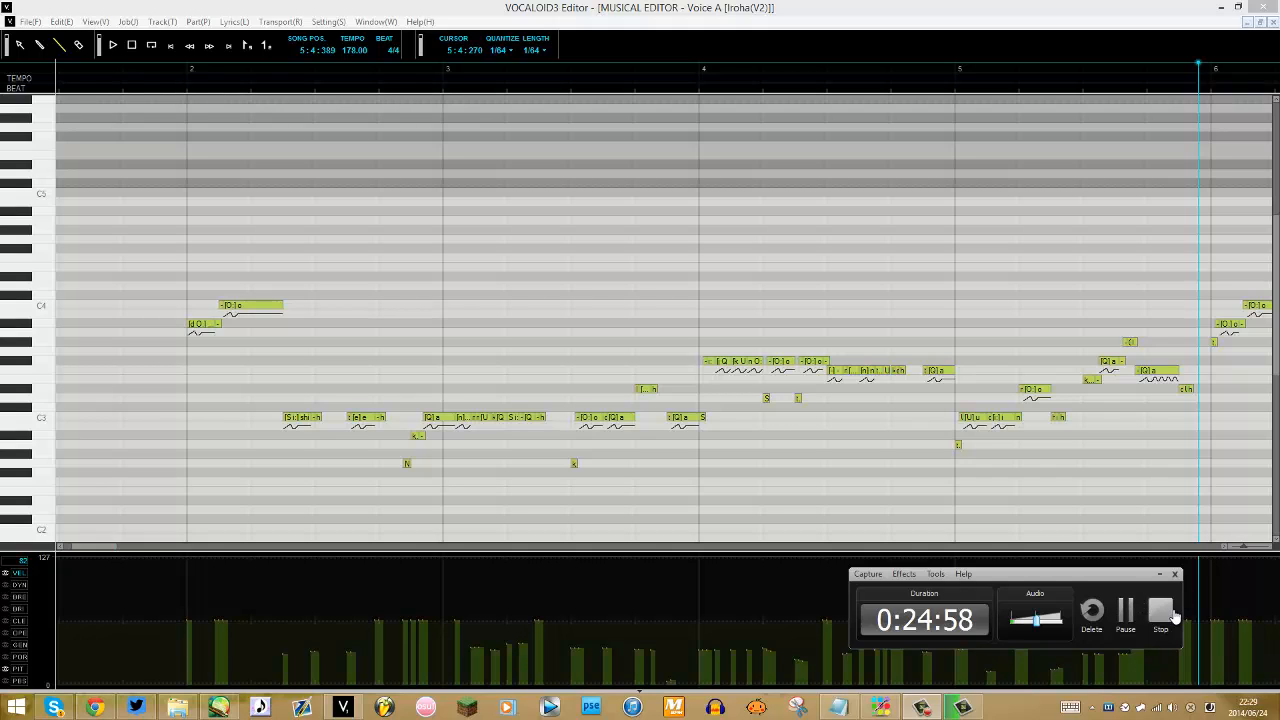
left_click(1175, 615)
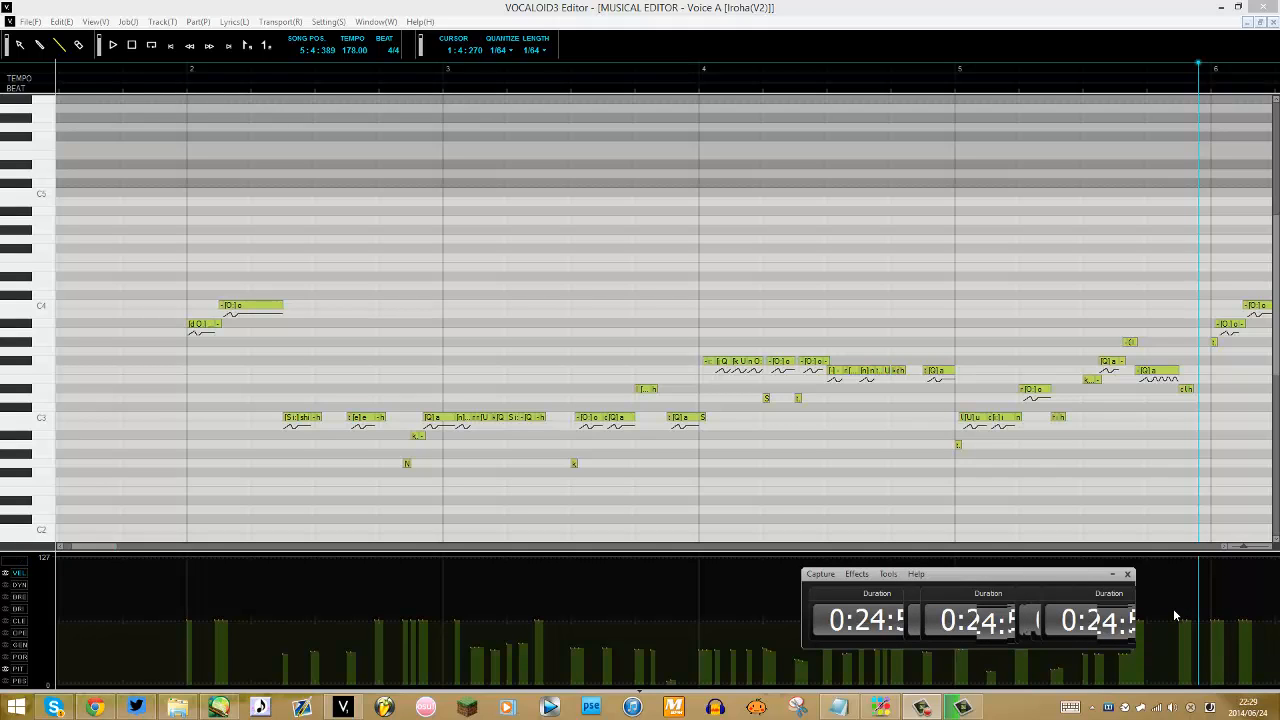